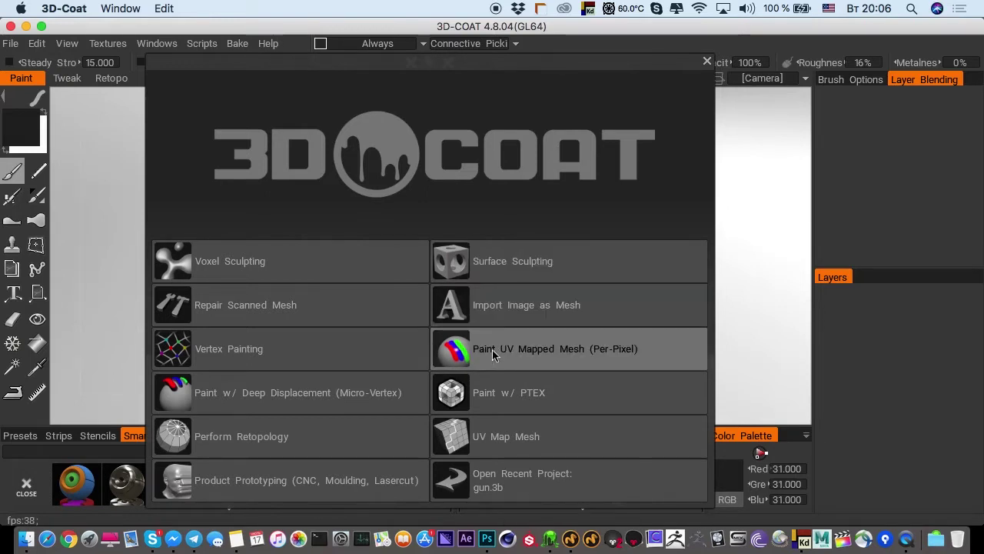
{"action": "mouse_move", "coordinate": [660, 57]}
{"action": "left_mouse_down"}
{"action": "mouse_move", "coordinate": [661, 72]}
{"action": "mouse_move", "coordinate": [667, 53]}
{"action": "left_mouse_up"}
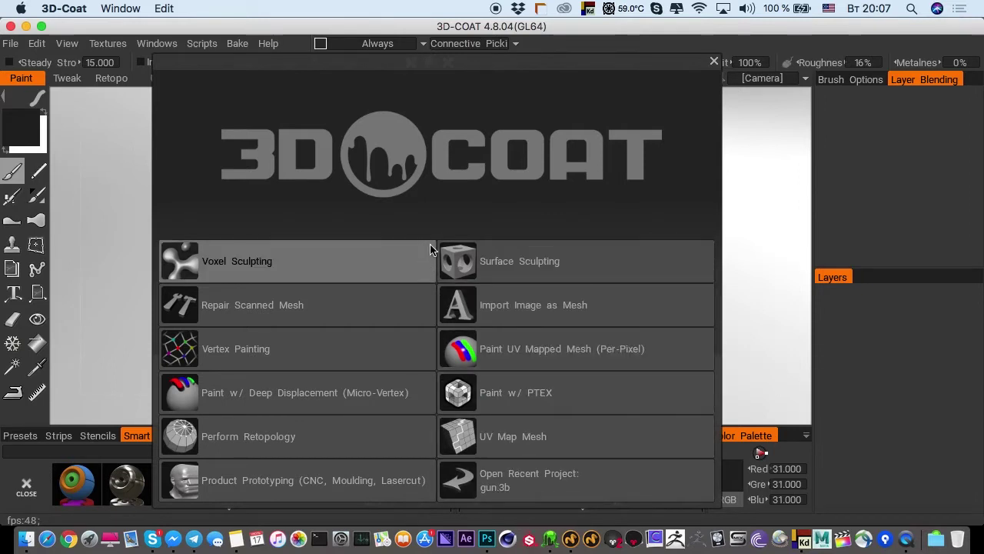
{"action": "left_click_drag", "start_coordinate": [361, 62], "coordinate": [332, 65]}
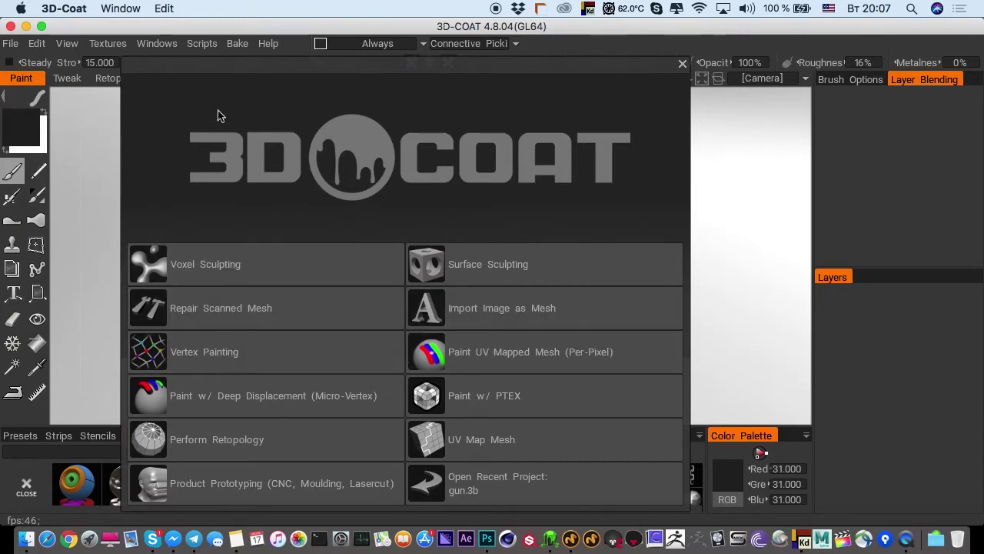
{"action": "left_click_drag", "start_coordinate": [202, 69], "coordinate": [216, 48]}
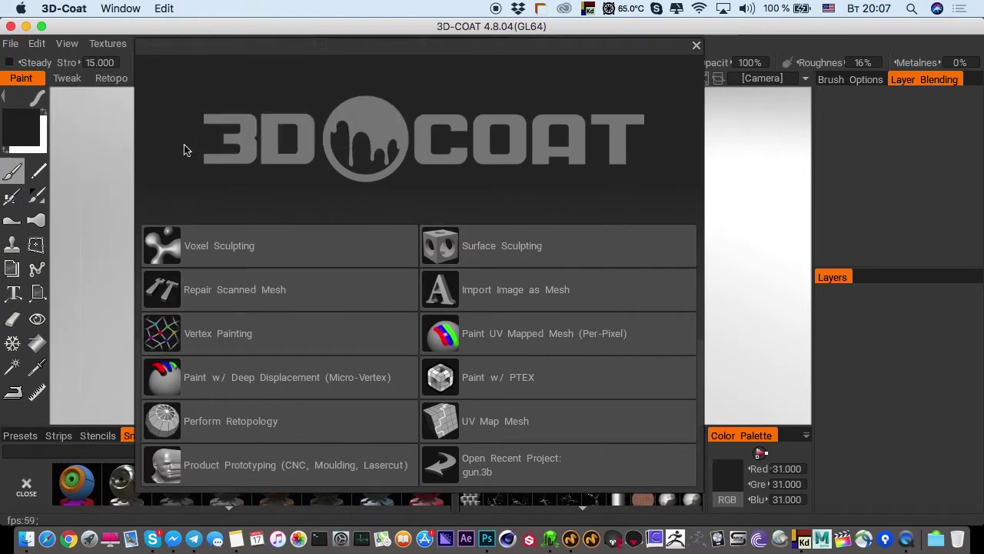
Import table_lowpoly.fbx from the CGCOURSE folder for per-pixel UV-mapped painting, using Keep UV and a 2048 by 2048 texture
{"action": "left_click", "coordinate": [483, 337]}
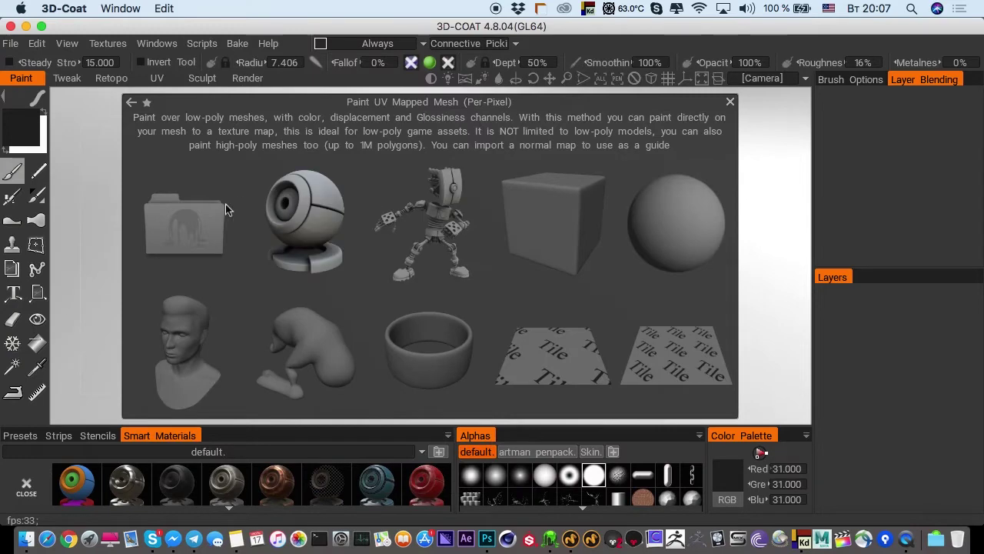
{"action": "left_click", "coordinate": [187, 223]}
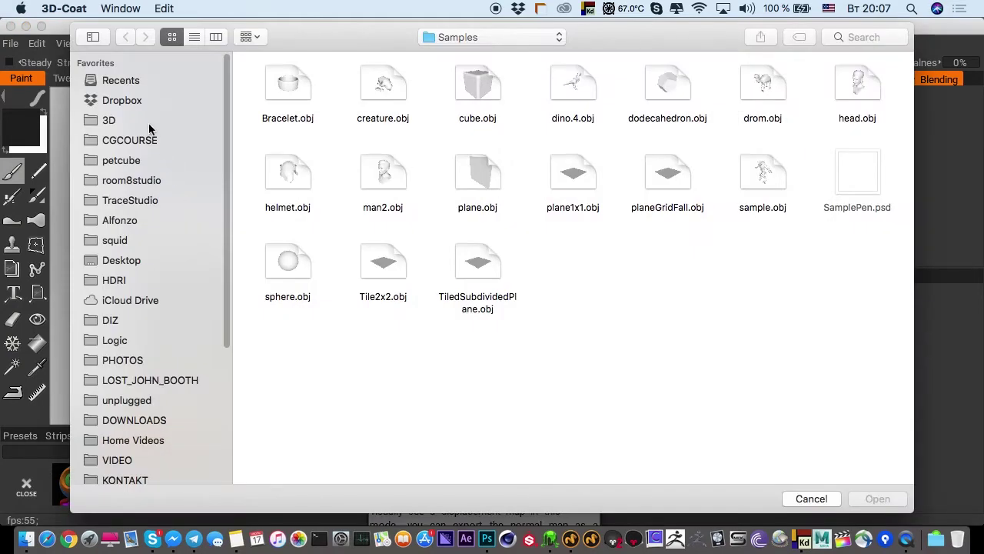
{"action": "left_click", "coordinate": [150, 123]}
{"action": "left_click", "coordinate": [163, 142]}
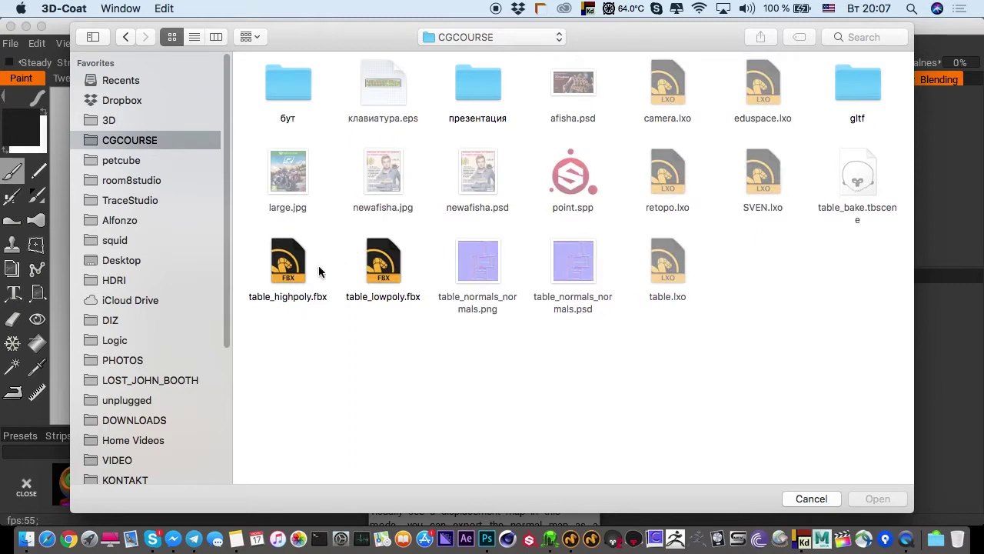
{"action": "left_click", "coordinate": [382, 269]}
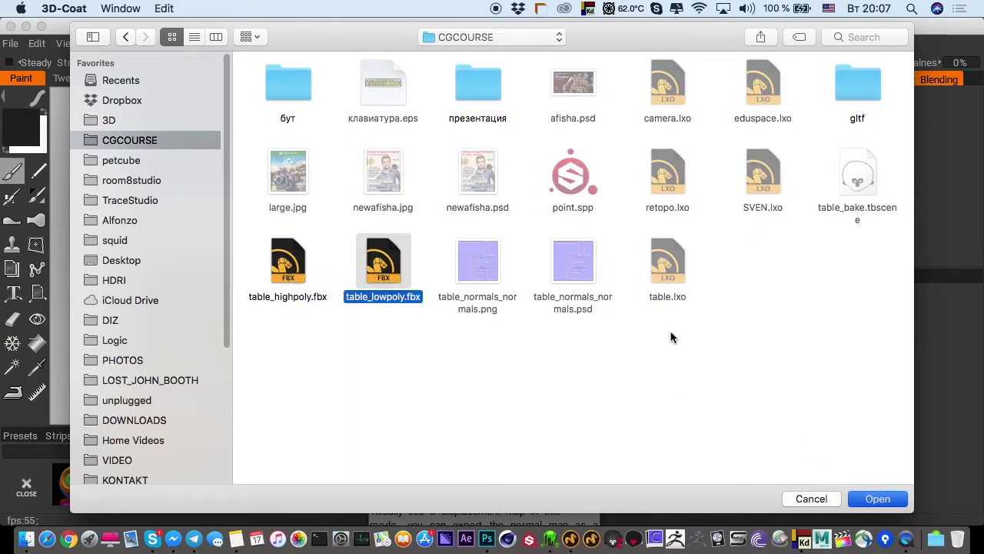
{"action": "key", "text": "Return"}
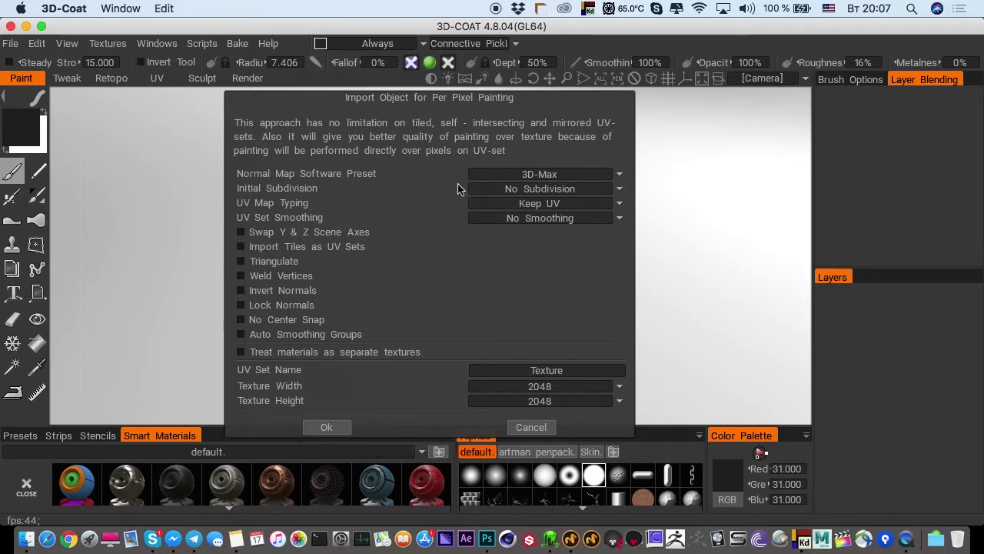
{"action": "left_click", "coordinate": [328, 428]}
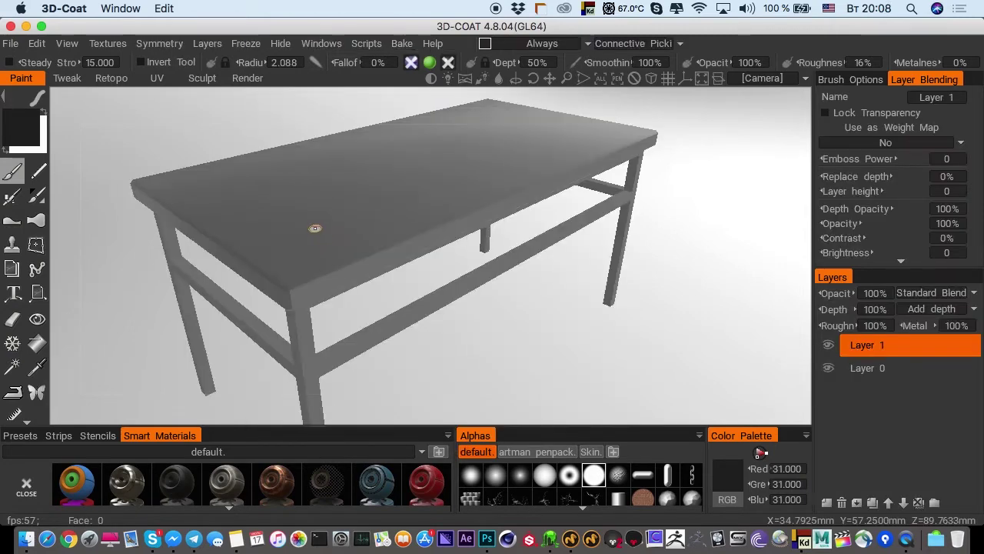
Inspect the imported table from several sides and look through the brush options
{"action": "left_click_drag", "start_coordinate": [284, 242], "coordinate": [391, 207], "text": "alt"}
{"action": "right_click_drag", "start_coordinate": [390, 208], "coordinate": [361, 195], "text": "alt"}
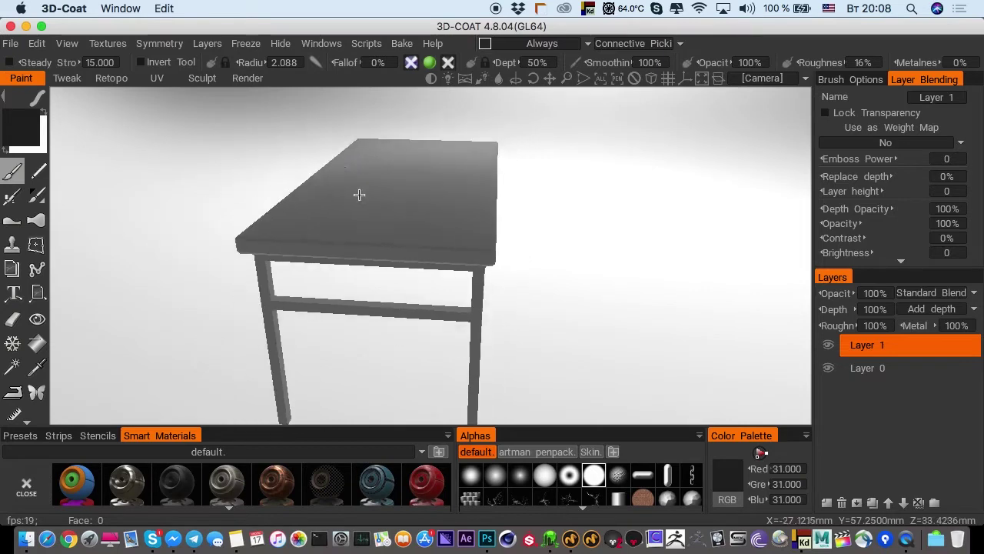
{"action": "left_click_drag", "start_coordinate": [360, 195], "coordinate": [338, 228], "text": "alt"}
{"action": "middle_click_drag", "start_coordinate": [338, 228], "coordinate": [387, 195], "text": "alt"}
{"action": "left_click_drag", "start_coordinate": [386, 195], "coordinate": [336, 417], "text": "alt"}
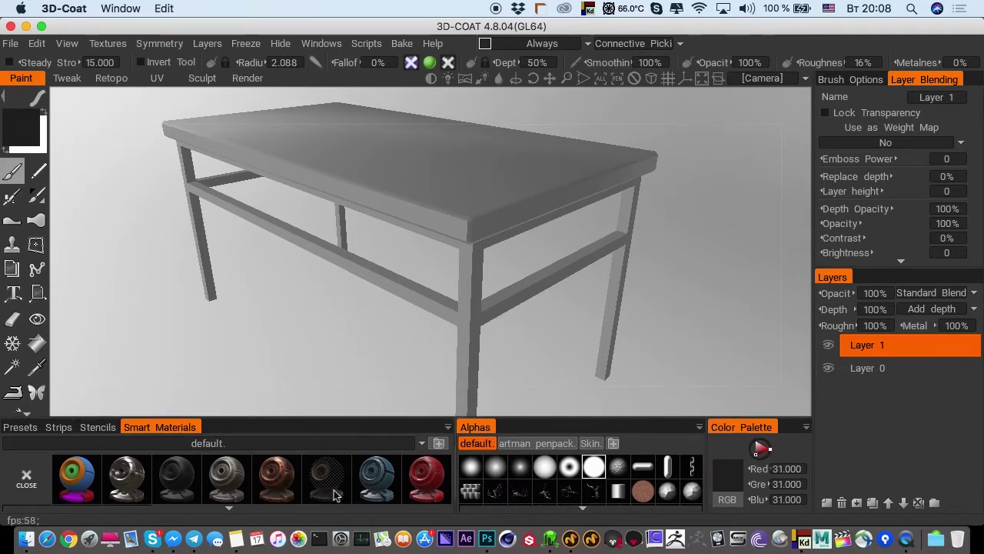
{"action": "left_click", "coordinate": [866, 80]}
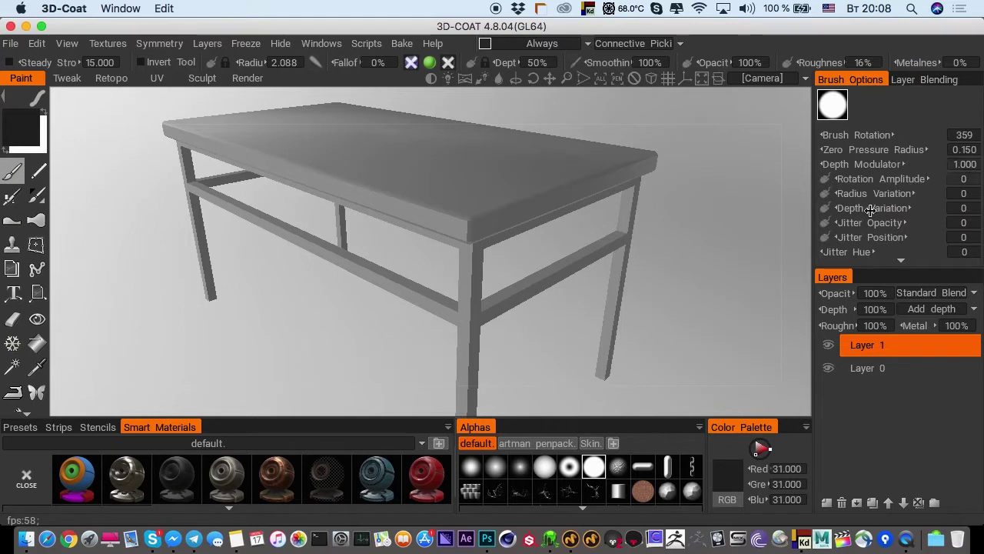
{"action": "scroll", "coordinate": [868, 231], "scroll_direction": "down", "scroll_amount": 5}
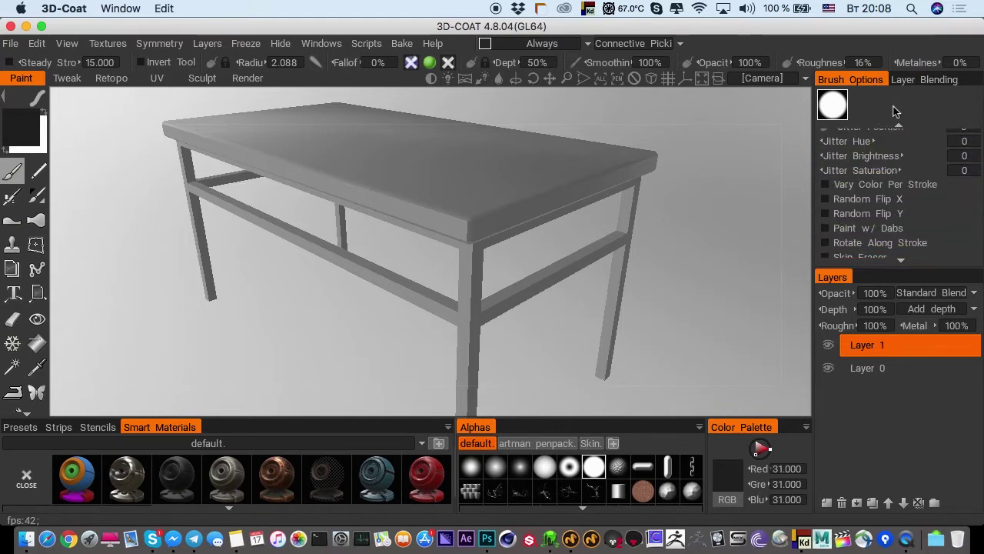
Undock the Layer Blending panel and dock it back beside the Brush Options
{"action": "left_click", "coordinate": [899, 80]}
{"action": "mouse_move", "coordinate": [898, 80]}
{"action": "left_mouse_down"}
{"action": "mouse_move", "coordinate": [685, 119]}
{"action": "mouse_move", "coordinate": [363, 121]}
{"action": "mouse_move", "coordinate": [661, 254]}
{"action": "left_mouse_up"}
{"action": "left_click_drag", "start_coordinate": [674, 445], "coordinate": [690, 447]}
{"action": "mouse_move", "coordinate": [631, 430]}
{"action": "left_mouse_down"}
{"action": "mouse_move", "coordinate": [518, 215]}
{"action": "mouse_move", "coordinate": [485, 246]}
{"action": "mouse_move", "coordinate": [461, 436]}
{"action": "mouse_move", "coordinate": [822, 85]}
{"action": "mouse_move", "coordinate": [907, 87]}
{"action": "left_mouse_up"}
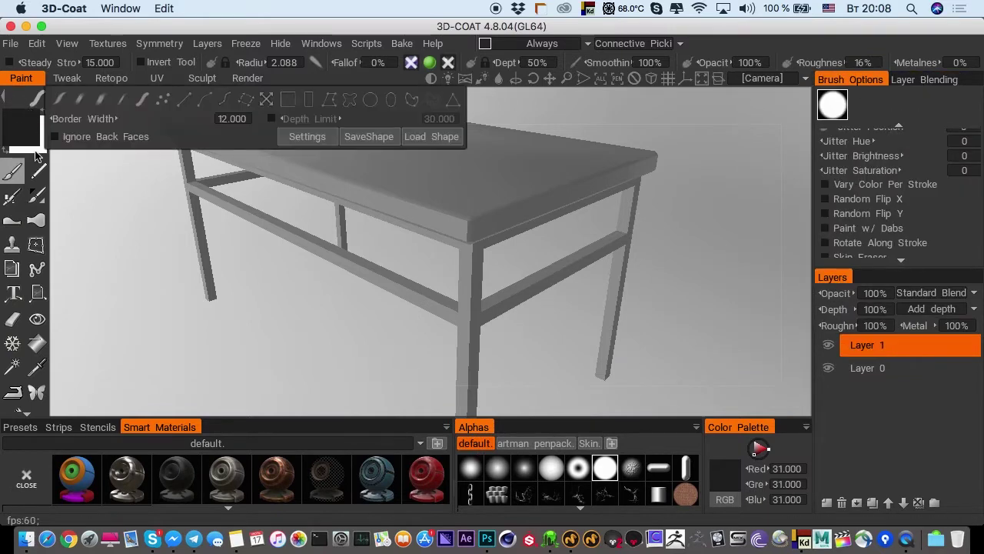
Regroup the Alphas panel with Smart Materials, Stencils, Strips and Presets, and adjust the height of that panel area
{"action": "mouse_move", "coordinate": [273, 234]}
{"action": "left_mouse_down"}
{"action": "mouse_move", "coordinate": [299, 211]}
{"action": "mouse_move", "coordinate": [279, 227]}
{"action": "left_mouse_up"}
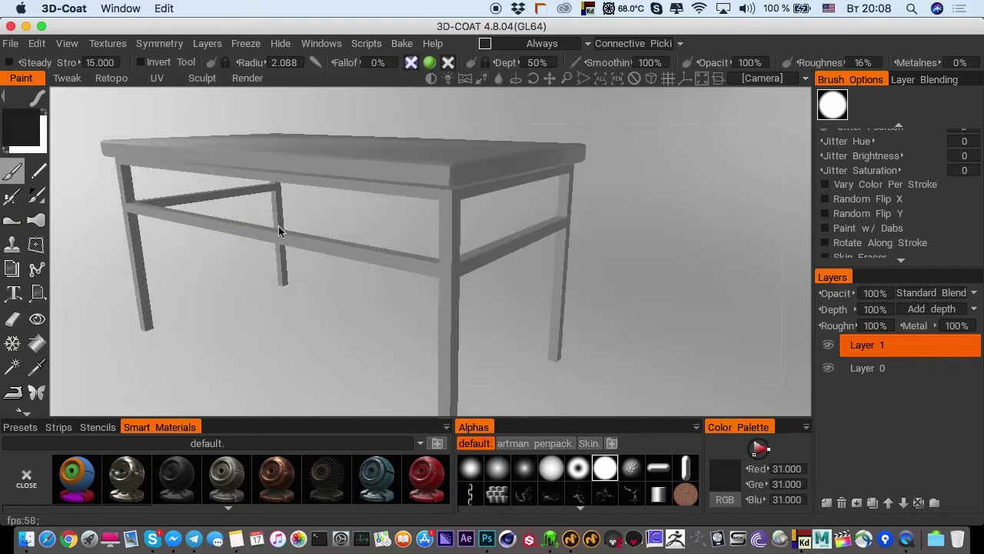
{"action": "left_click_drag", "start_coordinate": [313, 417], "coordinate": [314, 374]}
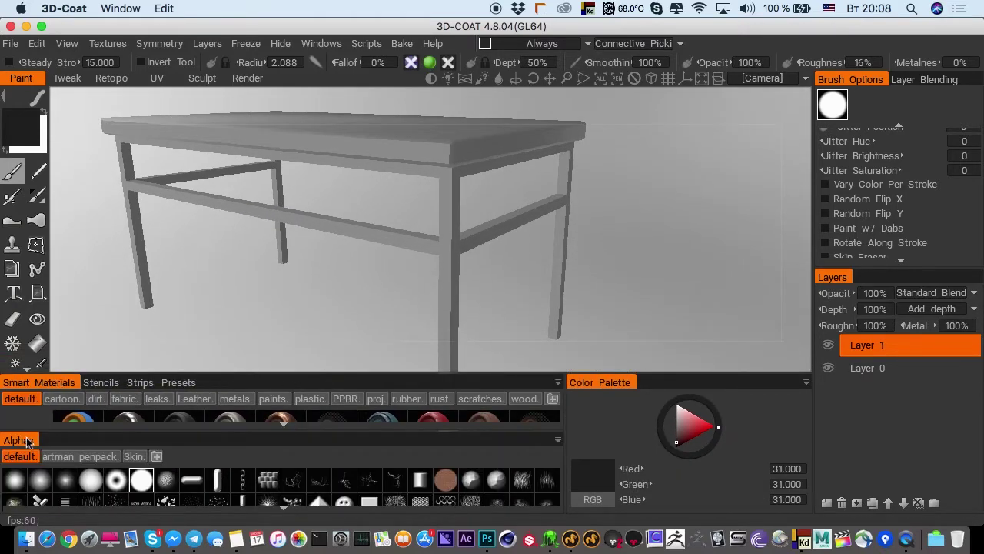
{"action": "left_click_drag", "start_coordinate": [27, 440], "coordinate": [216, 395]}
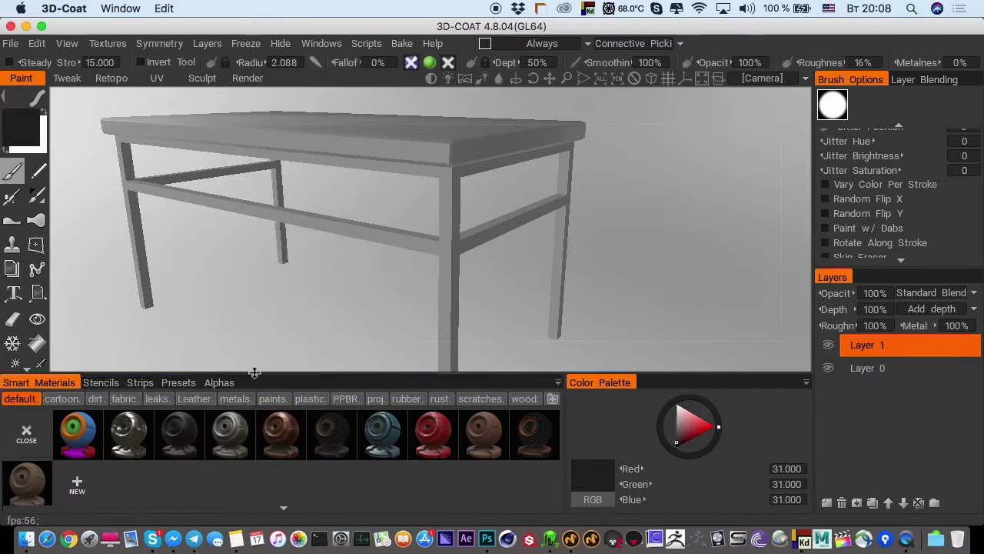
{"action": "left_click_drag", "start_coordinate": [255, 372], "coordinate": [255, 409]}
Enlarge the brush radius to about 7.19 and paint two patches of dark strokes on the tabletop
{"action": "left_click_drag", "start_coordinate": [343, 254], "coordinate": [359, 253], "text": "alt"}
{"action": "middle_click_drag", "start_coordinate": [359, 253], "coordinate": [398, 251], "text": "alt"}
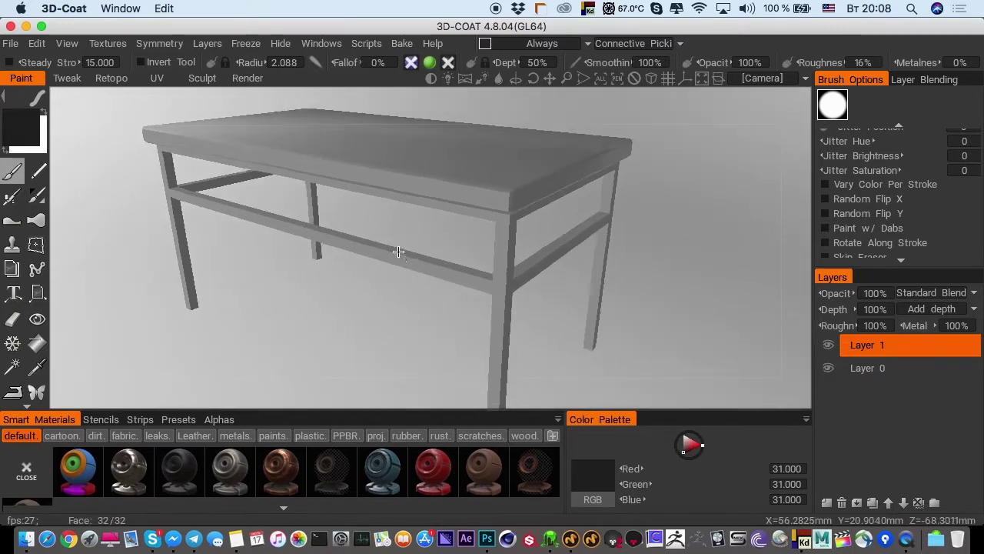
{"action": "mouse_move", "coordinate": [398, 251]}
{"action": "left_mouse_down"}
{"action": "mouse_move", "coordinate": [374, 246]}
{"action": "mouse_move", "coordinate": [412, 246]}
{"action": "left_mouse_up"}
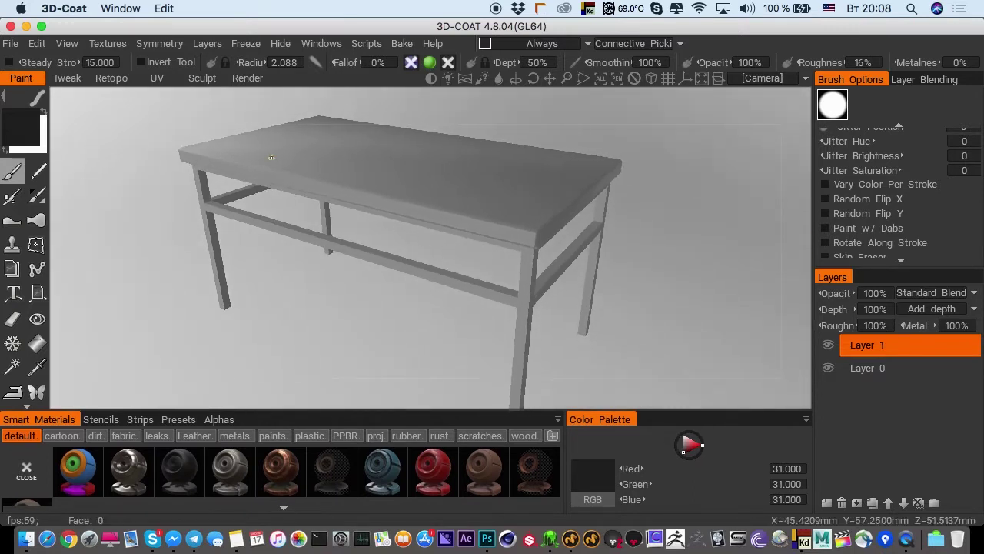
{"action": "left_click_drag", "start_coordinate": [284, 171], "coordinate": [371, 209], "text": "alt"}
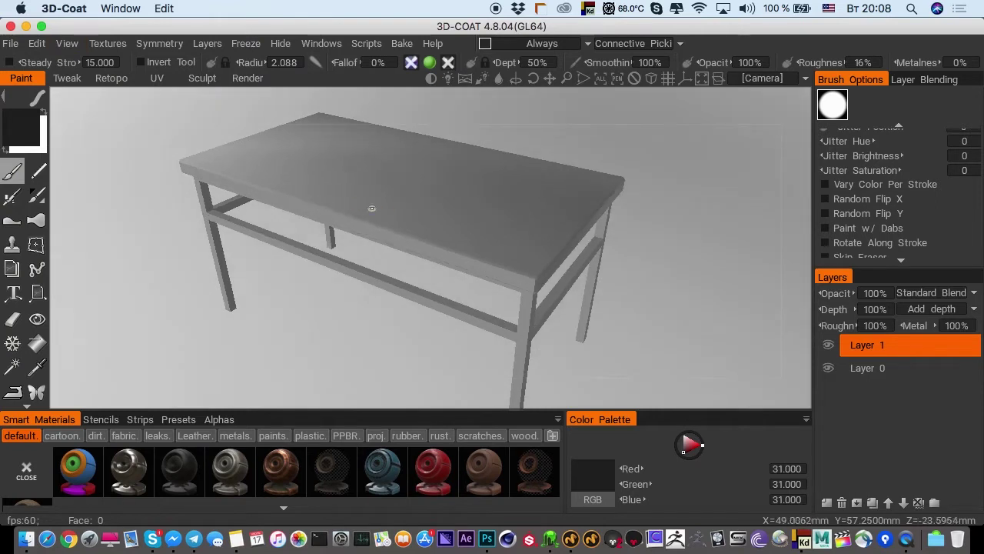
{"action": "right_click_drag", "start_coordinate": [372, 208], "coordinate": [387, 202]}
{"action": "mouse_move", "coordinate": [454, 182]}
{"action": "left_mouse_down"}
{"action": "mouse_move", "coordinate": [437, 208]}
{"action": "mouse_move", "coordinate": [366, 222]}
{"action": "left_mouse_up"}
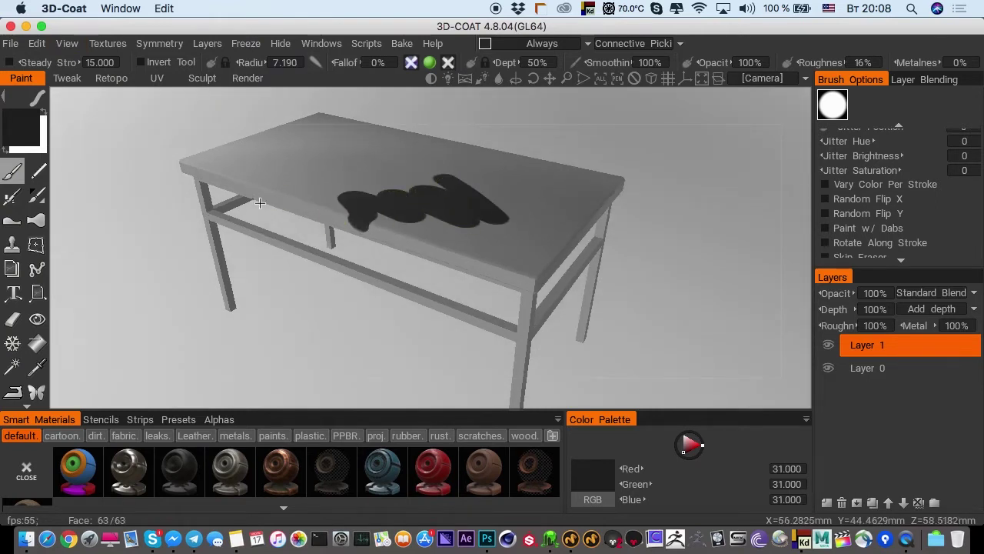
{"action": "left_click_drag", "start_coordinate": [260, 202], "coordinate": [333, 211]}
{"action": "mouse_move", "coordinate": [253, 140]}
{"action": "left_mouse_down"}
{"action": "mouse_move", "coordinate": [283, 181]}
{"action": "mouse_move", "coordinate": [238, 181]}
{"action": "left_mouse_up"}
Paint more dark strokes on a tabletop corner and on the crossbar and legs at the table's short end
{"action": "middle_click_drag", "start_coordinate": [269, 238], "coordinate": [404, 301], "text": "alt"}
{"action": "left_click_drag", "start_coordinate": [405, 300], "coordinate": [331, 237], "text": "alt"}
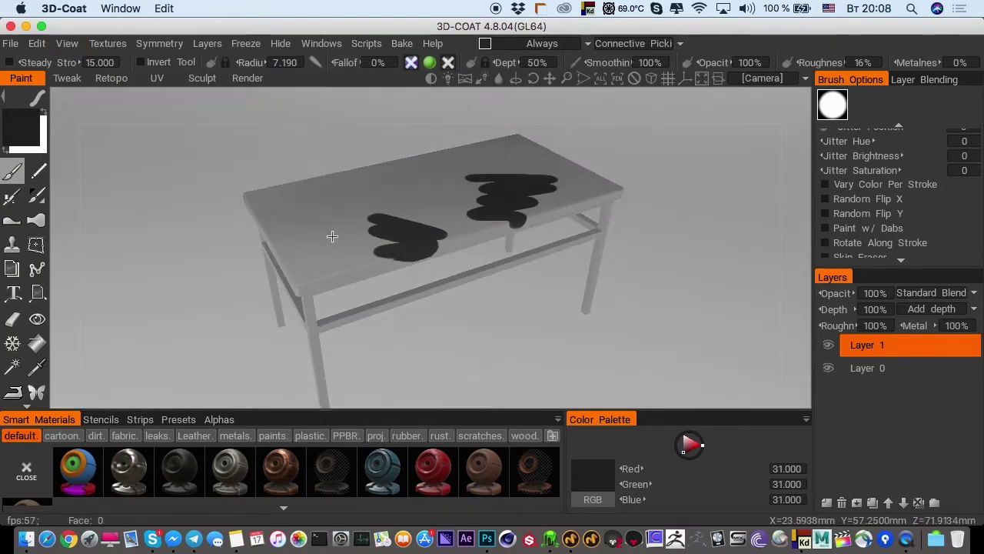
{"action": "right_click_drag", "start_coordinate": [331, 237], "coordinate": [393, 270], "text": "alt"}
{"action": "middle_click_drag", "start_coordinate": [337, 259], "coordinate": [375, 239], "text": "alt"}
{"action": "right_click_drag", "start_coordinate": [376, 239], "coordinate": [294, 257], "text": "alt"}
{"action": "left_click_drag", "start_coordinate": [294, 256], "coordinate": [303, 231], "text": "alt"}
{"action": "left_click_drag", "start_coordinate": [303, 230], "coordinate": [282, 268]}
{"action": "middle_click_drag", "start_coordinate": [297, 222], "coordinate": [337, 193], "text": "alt"}
{"action": "left_click_drag", "start_coordinate": [338, 193], "coordinate": [325, 161], "text": "alt"}
{"action": "mouse_move", "coordinate": [297, 284]}
{"action": "left_mouse_down"}
{"action": "mouse_move", "coordinate": [334, 376]}
{"action": "mouse_move", "coordinate": [192, 333]}
{"action": "mouse_move", "coordinate": [183, 312]}
{"action": "left_mouse_up"}
{"action": "mouse_move", "coordinate": [183, 312]}
{"action": "left_mouse_down", "text": "alt"}
{"action": "mouse_move", "coordinate": [199, 303]}
{"action": "mouse_move", "coordinate": [176, 302]}
{"action": "mouse_move", "coordinate": [303, 259]}
{"action": "mouse_move", "coordinate": [330, 266]}
{"action": "left_mouse_up", "text": "alt"}
{"action": "left_click_drag", "start_coordinate": [169, 234], "coordinate": [196, 246]}
Swap the foreground color to white and paint white strokes over the dark corner of the tabletop
{"action": "middle_click_drag", "start_coordinate": [273, 273], "coordinate": [327, 261], "text": "alt"}
{"action": "left_click_drag", "start_coordinate": [327, 261], "coordinate": [311, 267], "text": "alt"}
{"action": "key", "text": "x"}
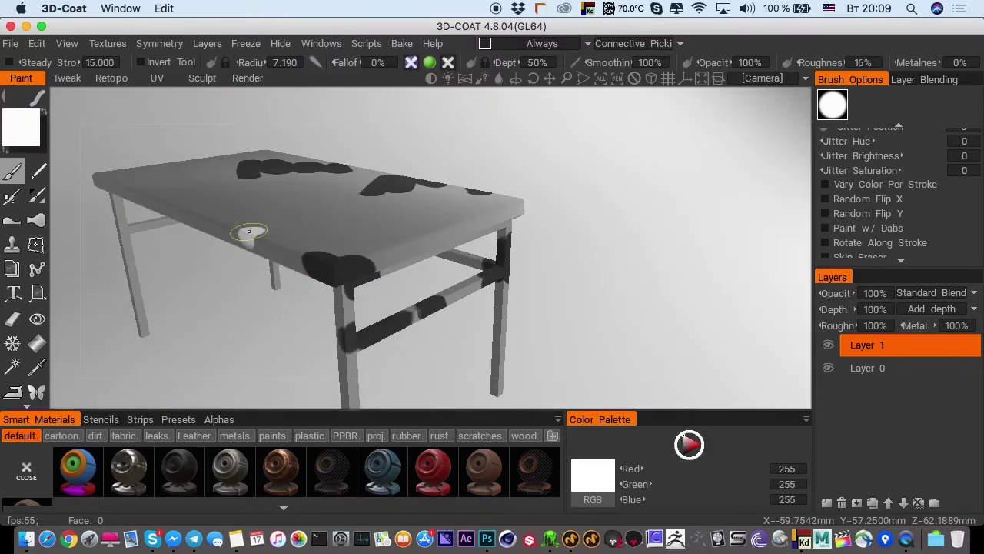
{"action": "mouse_move", "coordinate": [247, 234]}
{"action": "left_mouse_down"}
{"action": "mouse_move", "coordinate": [382, 253]}
{"action": "mouse_move", "coordinate": [220, 242]}
{"action": "mouse_move", "coordinate": [313, 222]}
{"action": "mouse_move", "coordinate": [160, 111]}
{"action": "left_mouse_up"}
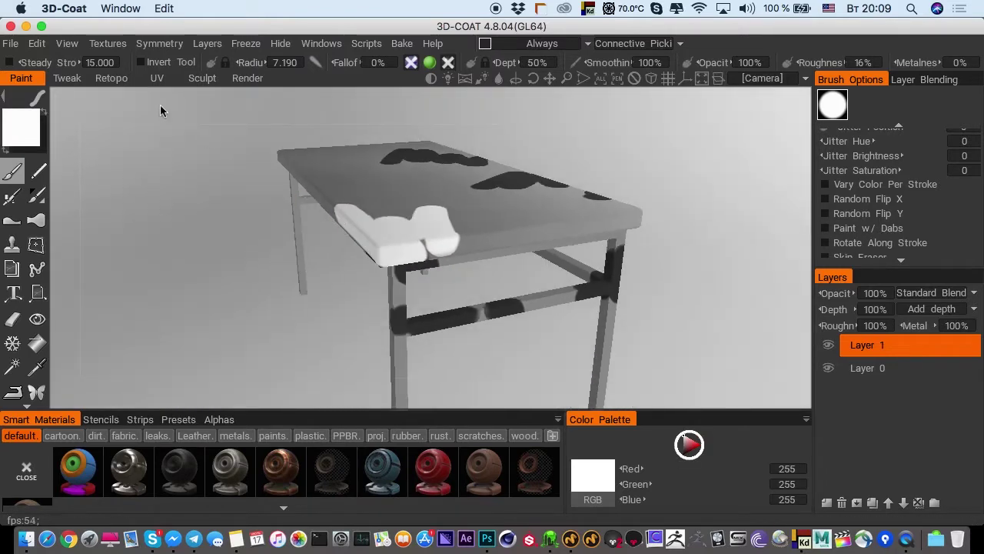
Open the Texture UV Editor, dock it beside the paint toolbar, and widen it to show the full UV layout
{"action": "left_click", "coordinate": [66, 43]}
{"action": "mouse_move", "coordinate": [107, 44]}
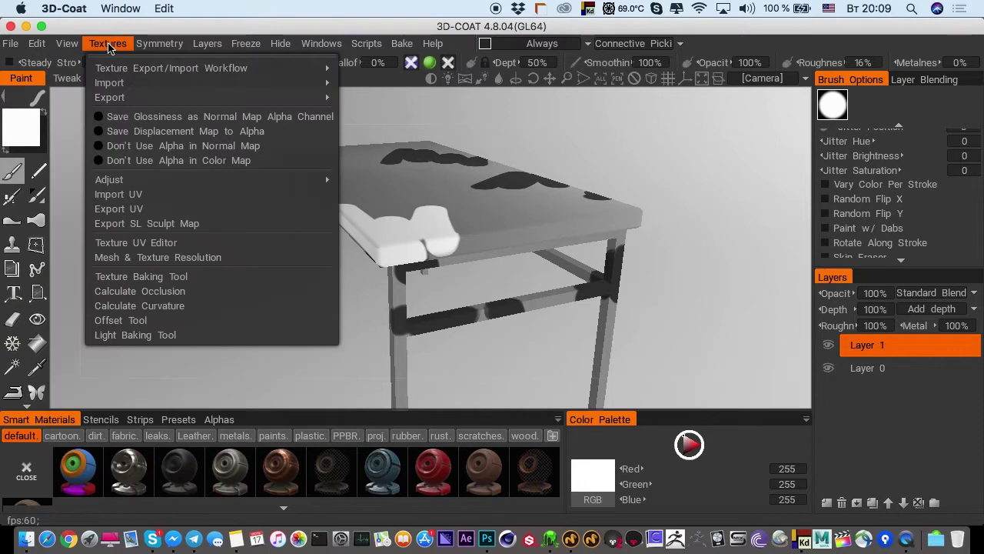
{"action": "left_click", "coordinate": [112, 243]}
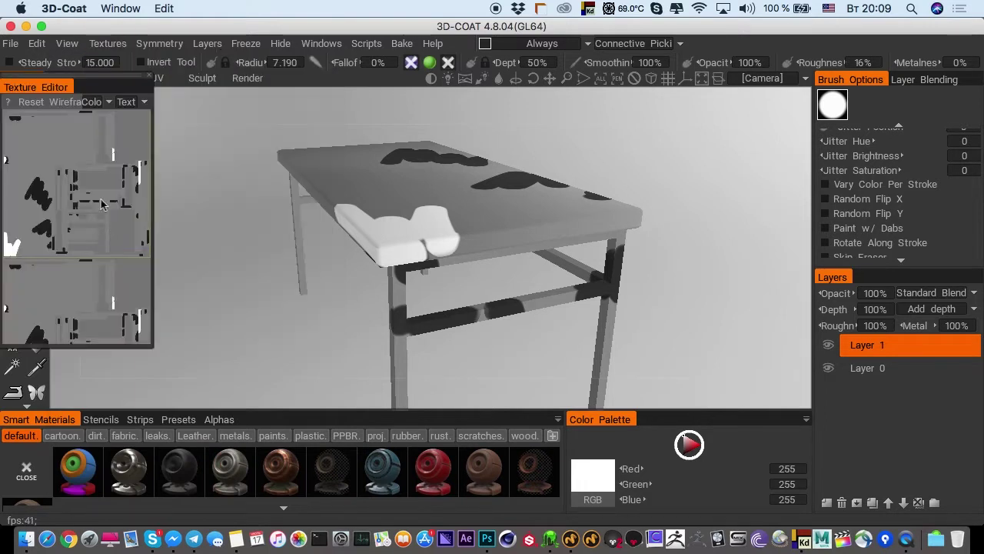
{"action": "left_click_drag", "start_coordinate": [46, 74], "coordinate": [163, 100]}
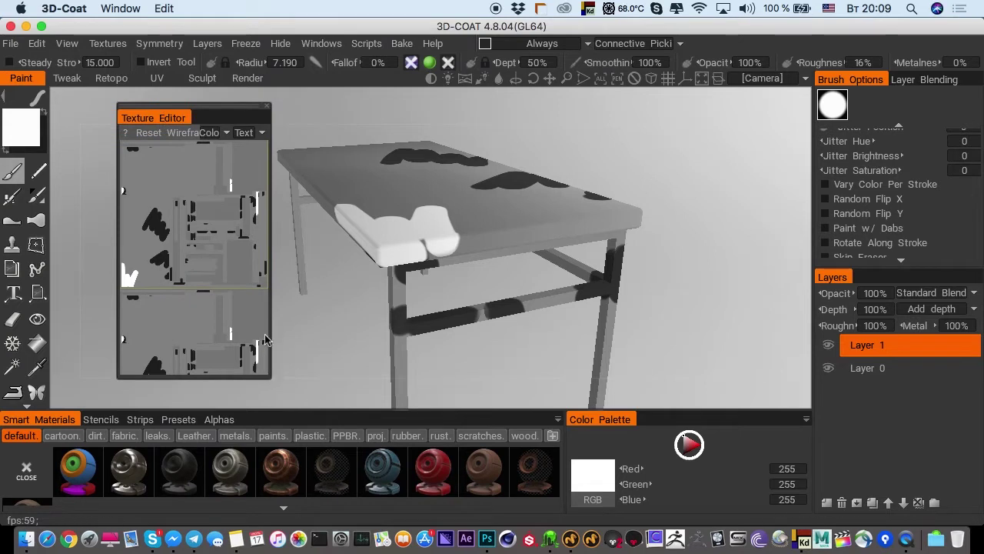
{"action": "left_click_drag", "start_coordinate": [269, 378], "coordinate": [386, 396]}
{"action": "left_click_drag", "start_coordinate": [146, 117], "coordinate": [16, 113]}
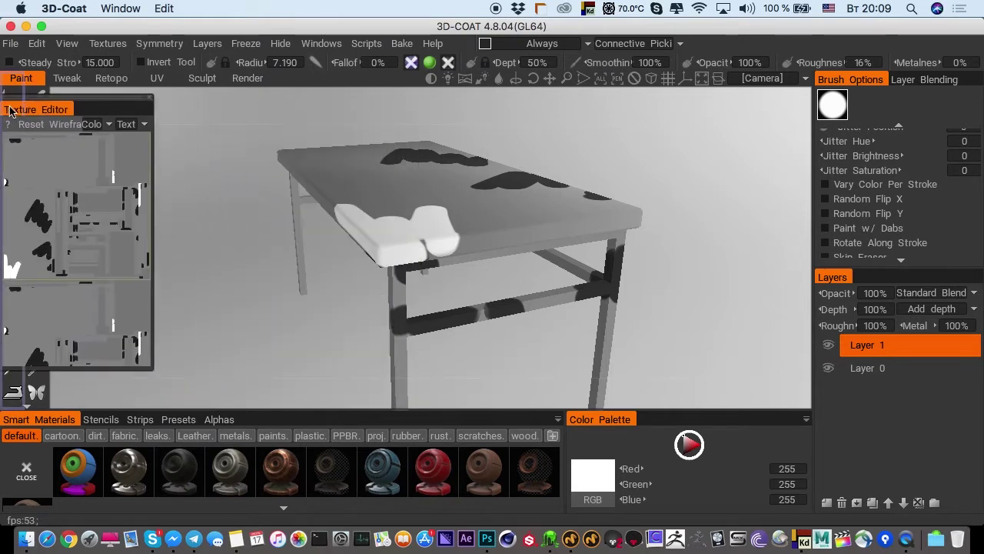
{"action": "mouse_move", "coordinate": [128, 109]}
{"action": "left_mouse_down"}
{"action": "mouse_move", "coordinate": [318, 129]}
{"action": "mouse_move", "coordinate": [304, 141]}
{"action": "left_mouse_up"}
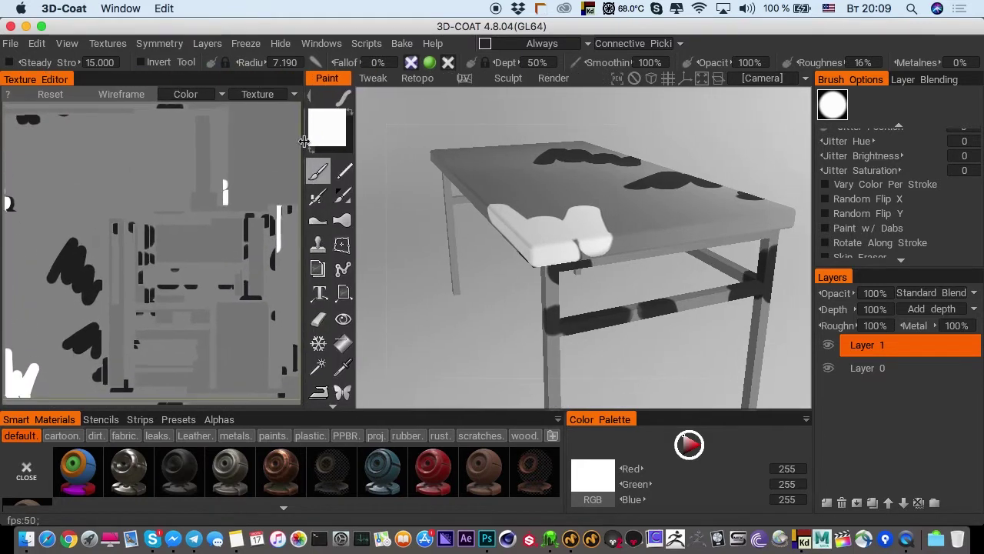
Show the UV wireframe and paint white strokes over the dark tabletop patch in the Texture Editor with a brush radius of about 10.54
{"action": "left_click", "coordinate": [121, 94]}
{"action": "scroll", "coordinate": [115, 231], "scroll_direction": "down", "scroll_amount": 5}
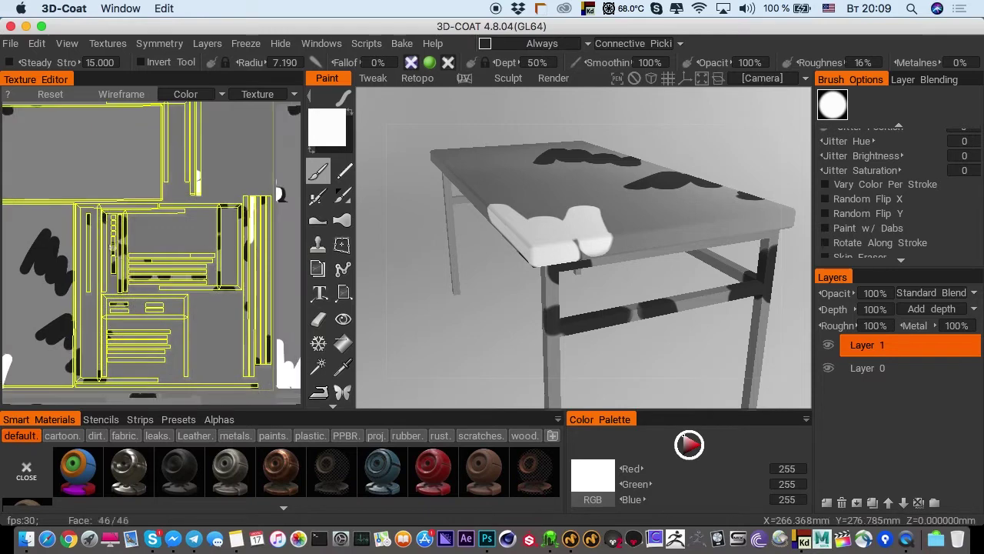
{"action": "scroll", "coordinate": [59, 231], "scroll_direction": "up", "scroll_amount": 6}
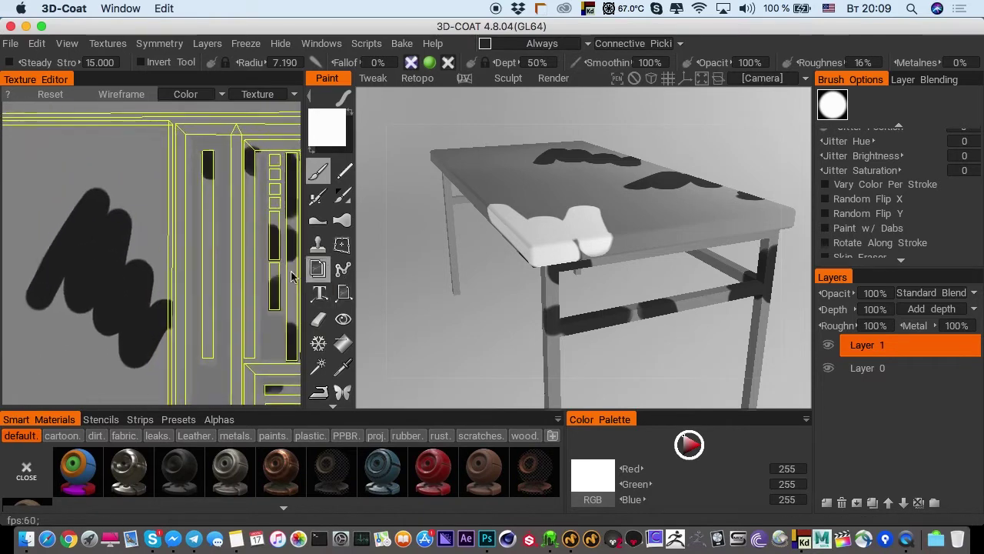
{"action": "right_click_drag", "start_coordinate": [123, 213], "coordinate": [143, 213]}
{"action": "mouse_move", "coordinate": [147, 232]}
{"action": "middle_mouse_down"}
{"action": "mouse_move", "coordinate": [156, 226]}
{"action": "mouse_move", "coordinate": [103, 208]}
{"action": "mouse_move", "coordinate": [113, 202]}
{"action": "middle_mouse_up"}
{"action": "mouse_move", "coordinate": [99, 190]}
{"action": "left_mouse_down"}
{"action": "mouse_move", "coordinate": [119, 202]}
{"action": "mouse_move", "coordinate": [111, 309]}
{"action": "mouse_move", "coordinate": [101, 163]}
{"action": "left_mouse_up"}
{"action": "mouse_move", "coordinate": [538, 171]}
{"action": "left_mouse_down", "text": "alt"}
{"action": "mouse_move", "coordinate": [512, 329]}
{"action": "mouse_move", "coordinate": [538, 292]}
{"action": "left_mouse_up", "text": "alt"}
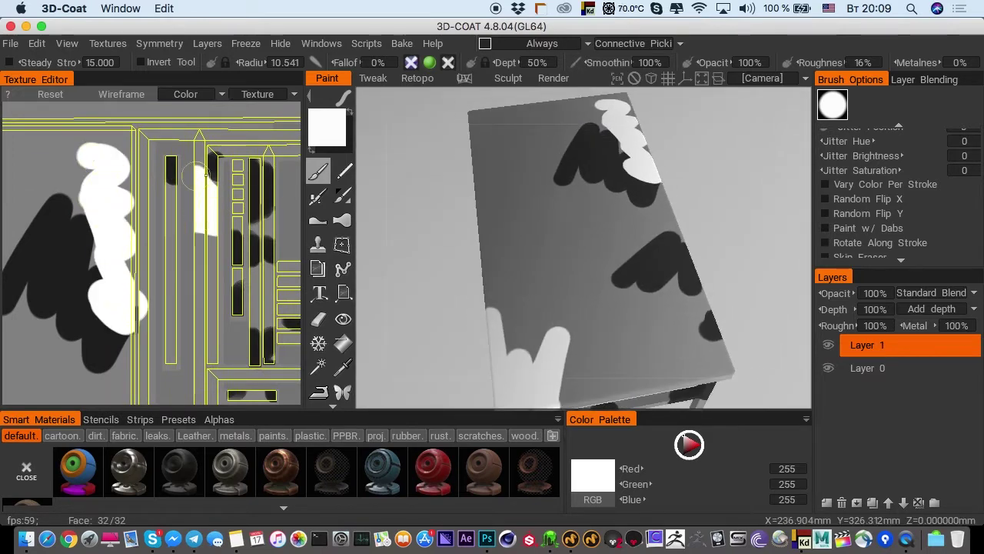
Paint further white strokes across the narrow UV islands in the Texture Editor and over a tabletop corner on the 3D model
{"action": "mouse_move", "coordinate": [196, 176]}
{"action": "left_mouse_down"}
{"action": "mouse_move", "coordinate": [229, 141]}
{"action": "mouse_move", "coordinate": [266, 165]}
{"action": "left_mouse_up"}
{"action": "mouse_move", "coordinate": [454, 249]}
{"action": "left_mouse_down", "text": "alt"}
{"action": "mouse_move", "coordinate": [521, 281]}
{"action": "mouse_move", "coordinate": [529, 229]}
{"action": "left_mouse_up", "text": "alt"}
{"action": "left_click_drag", "start_coordinate": [516, 287], "coordinate": [473, 271]}
{"action": "middle_click_drag", "start_coordinate": [265, 310], "coordinate": [168, 237]}
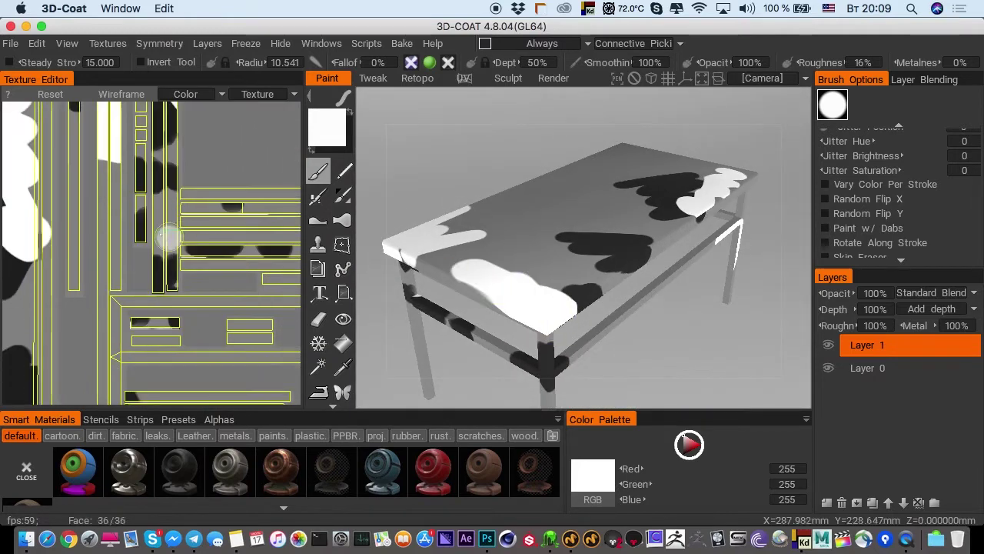
{"action": "scroll", "coordinate": [167, 238], "scroll_direction": "down", "scroll_amount": 3}
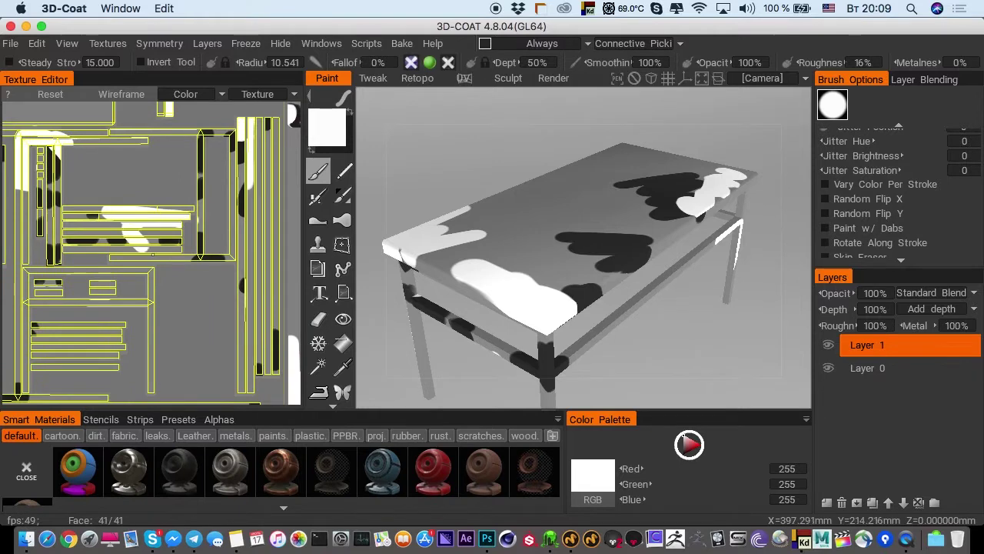
{"action": "left_click_drag", "start_coordinate": [153, 254], "coordinate": [115, 270]}
{"action": "mouse_move", "coordinate": [530, 296]}
{"action": "left_mouse_down", "text": "alt"}
{"action": "mouse_move", "coordinate": [492, 264]}
{"action": "mouse_move", "coordinate": [505, 261]}
{"action": "mouse_move", "coordinate": [502, 252]}
{"action": "mouse_move", "coordinate": [549, 255]}
{"action": "left_mouse_up", "text": "alt"}
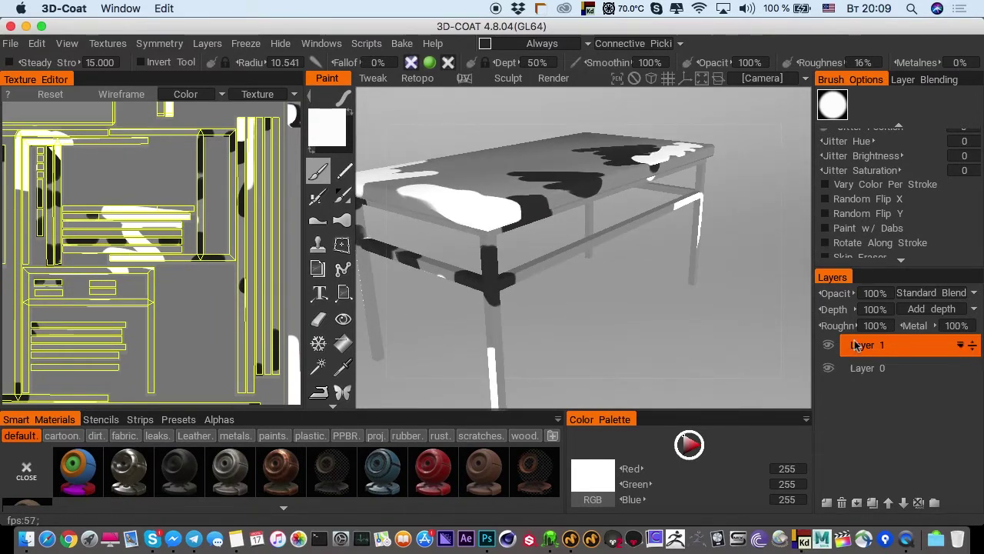
Delete the painted Layer 1 to clear the strokes from the table, and narrow the Texture Editor to give the viewport more room
{"action": "left_click", "coordinate": [842, 503]}
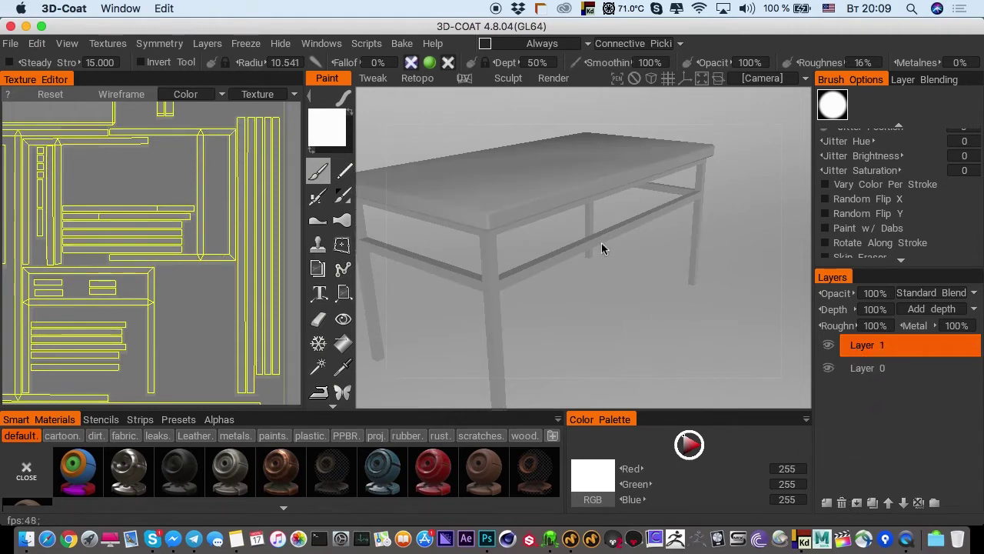
{"action": "mouse_move", "coordinate": [526, 186]}
{"action": "left_mouse_down", "text": "alt"}
{"action": "mouse_move", "coordinate": [602, 240]}
{"action": "mouse_move", "coordinate": [615, 277]}
{"action": "left_mouse_up", "text": "alt"}
{"action": "mouse_move", "coordinate": [569, 184]}
{"action": "left_mouse_down"}
{"action": "mouse_move", "coordinate": [585, 203]}
{"action": "mouse_move", "coordinate": [551, 287]}
{"action": "mouse_move", "coordinate": [481, 247]}
{"action": "mouse_move", "coordinate": [541, 228]}
{"action": "mouse_move", "coordinate": [501, 229]}
{"action": "mouse_move", "coordinate": [512, 222]}
{"action": "left_mouse_up"}
{"action": "key", "text": "super+z"}
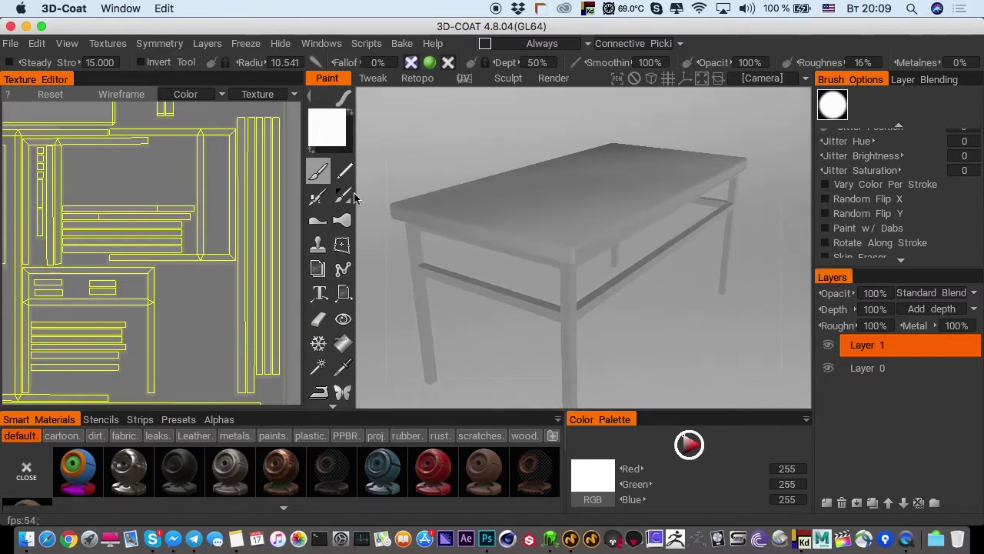
{"action": "left_click_drag", "start_coordinate": [302, 195], "coordinate": [254, 194]}
{"action": "left_click_drag", "start_coordinate": [434, 168], "coordinate": [413, 226], "text": "alt"}
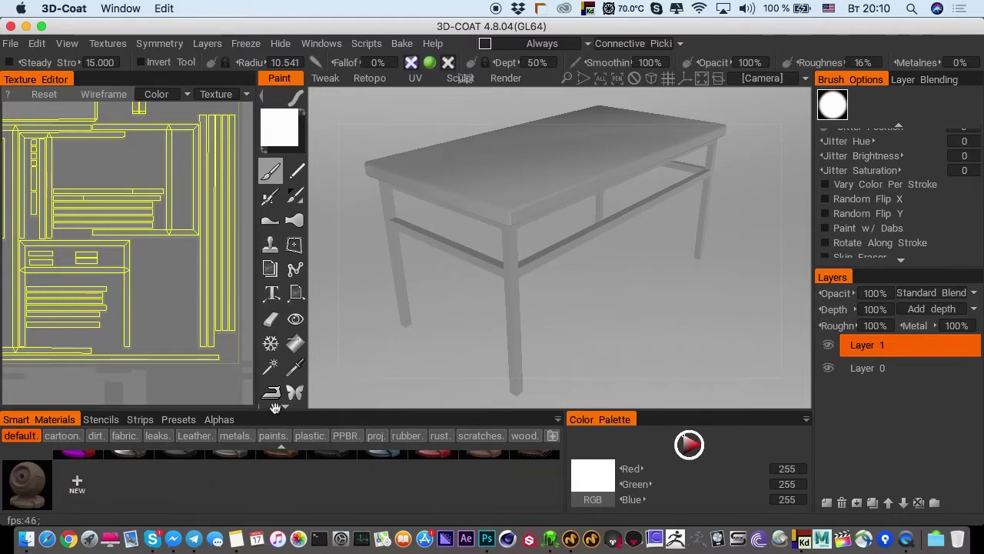
Browse the smart material categories, including cartoon, fabric, Leather, metals, plastic and rubber
{"action": "left_click", "coordinate": [63, 435]}
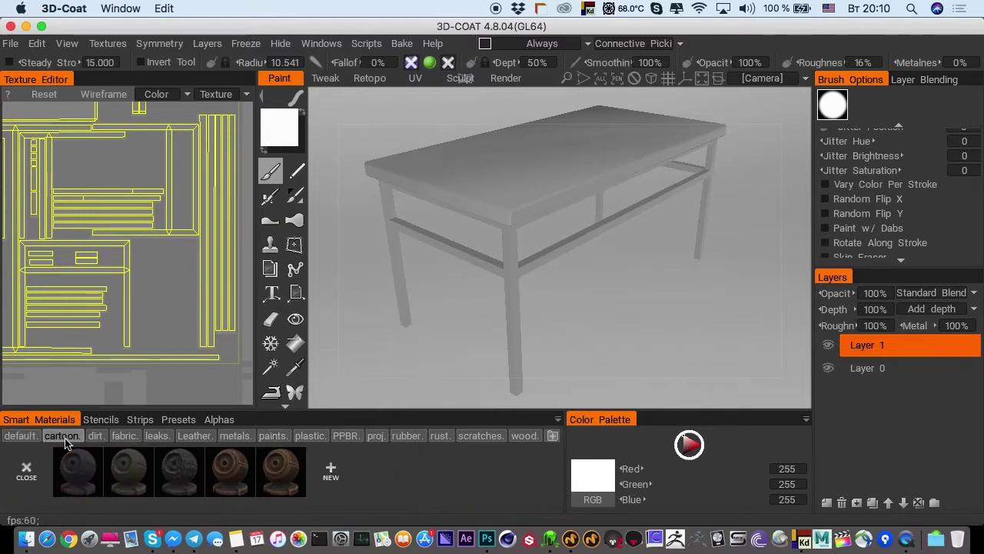
{"action": "left_click", "coordinate": [124, 436]}
{"action": "left_click", "coordinate": [195, 436]}
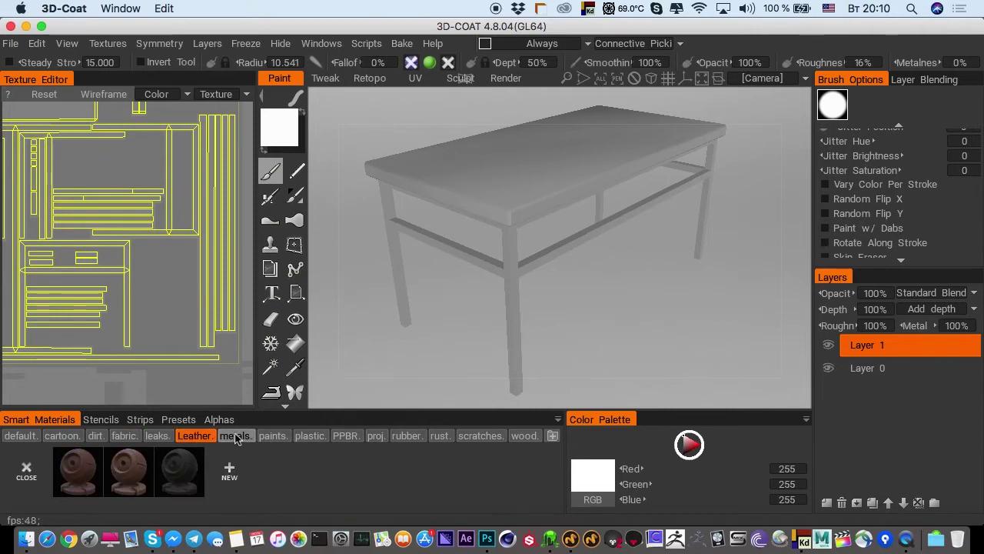
{"action": "left_click", "coordinate": [231, 436]}
{"action": "left_click", "coordinate": [190, 436]}
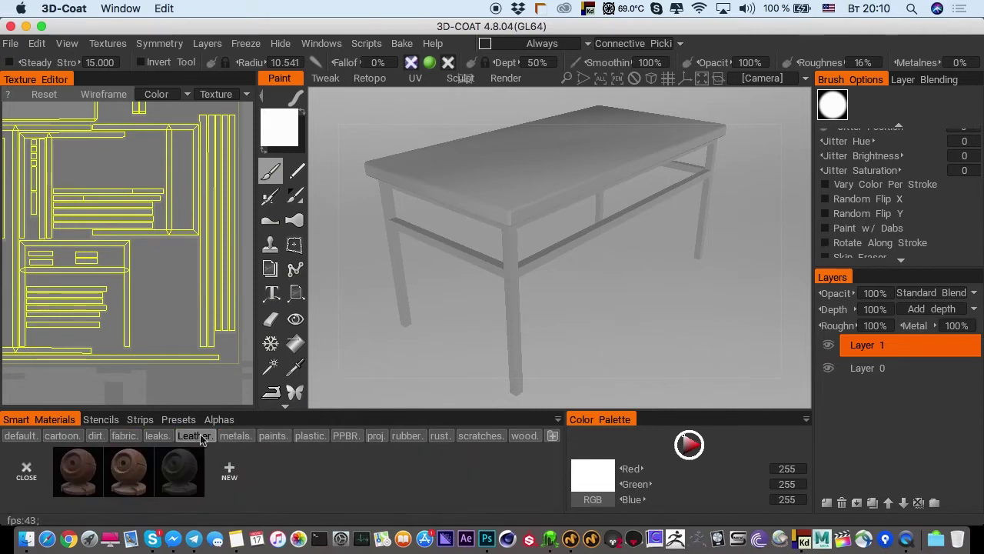
{"action": "left_click", "coordinate": [310, 436]}
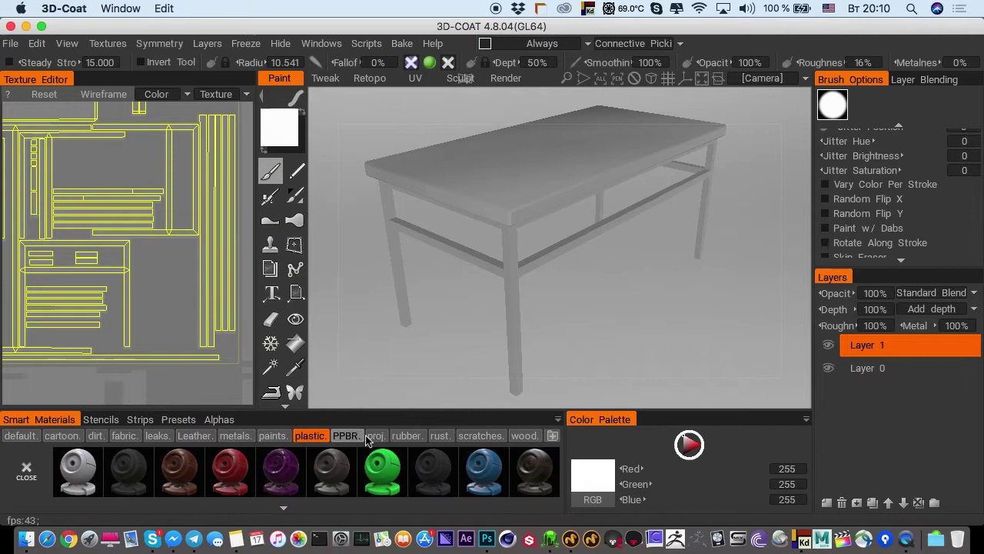
{"action": "left_click", "coordinate": [410, 436]}
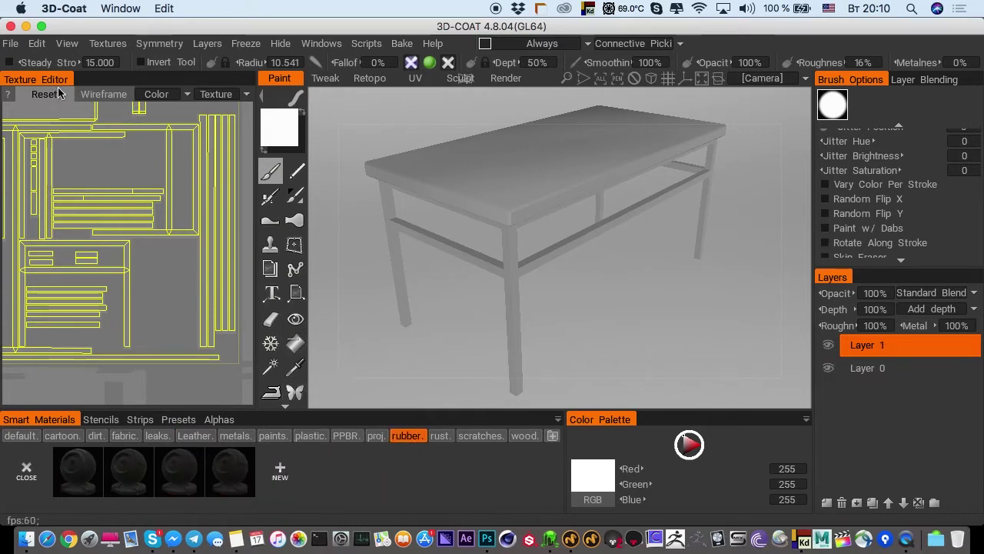
Undock the Texture Editor and close it to free the viewport around the table
{"action": "left_click_drag", "start_coordinate": [53, 79], "coordinate": [161, 156]}
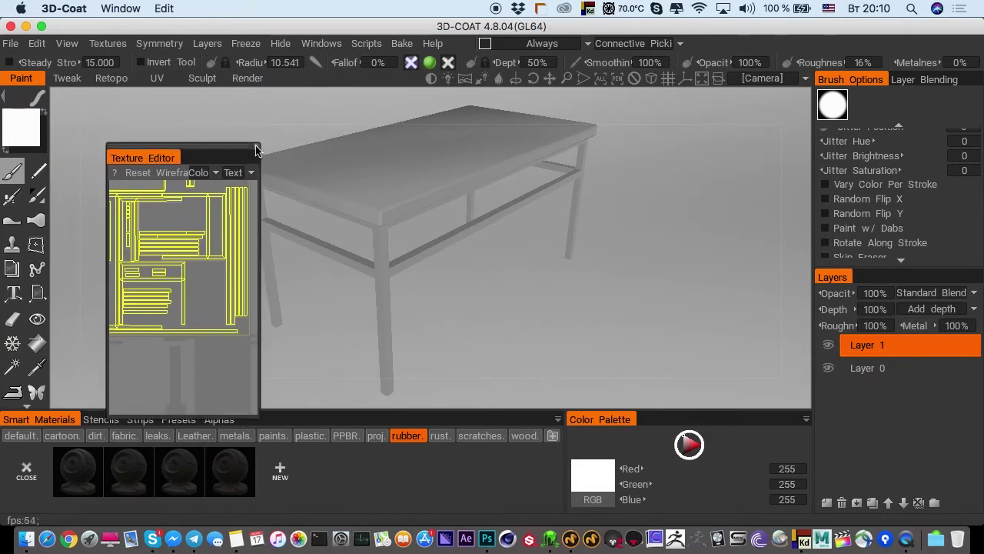
{"action": "left_click", "coordinate": [256, 146]}
{"action": "mouse_move", "coordinate": [329, 170]}
{"action": "left_mouse_down", "text": "alt"}
{"action": "mouse_move", "coordinate": [334, 218]}
{"action": "mouse_move", "coordinate": [321, 195]}
{"action": "mouse_move", "coordinate": [331, 196]}
{"action": "left_mouse_up", "text": "alt"}
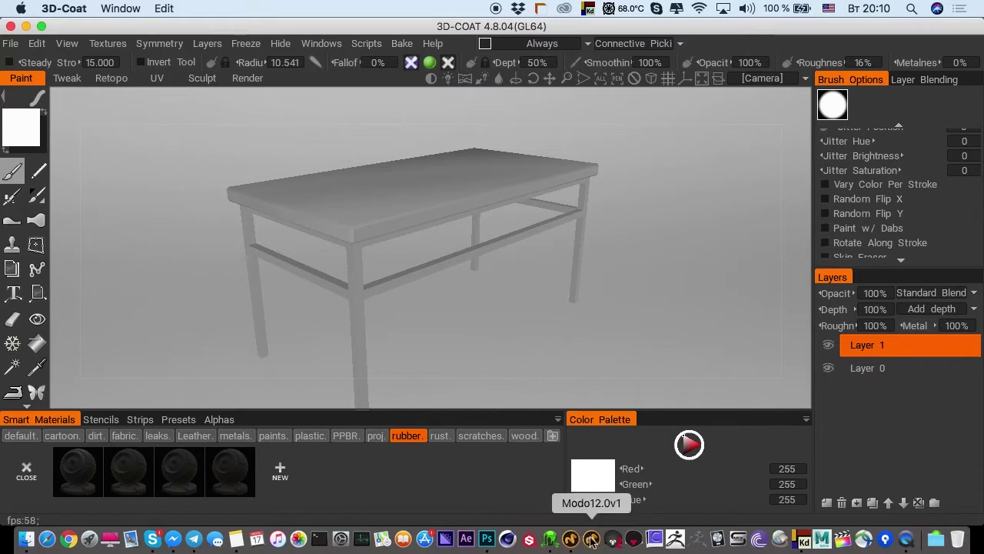
Switch to Marmoset Toolbag and import table_lowpoly.fbx from the CGCOURSE folder, viewing the table from a raised corner angle
{"action": "left_click", "coordinate": [632, 543]}
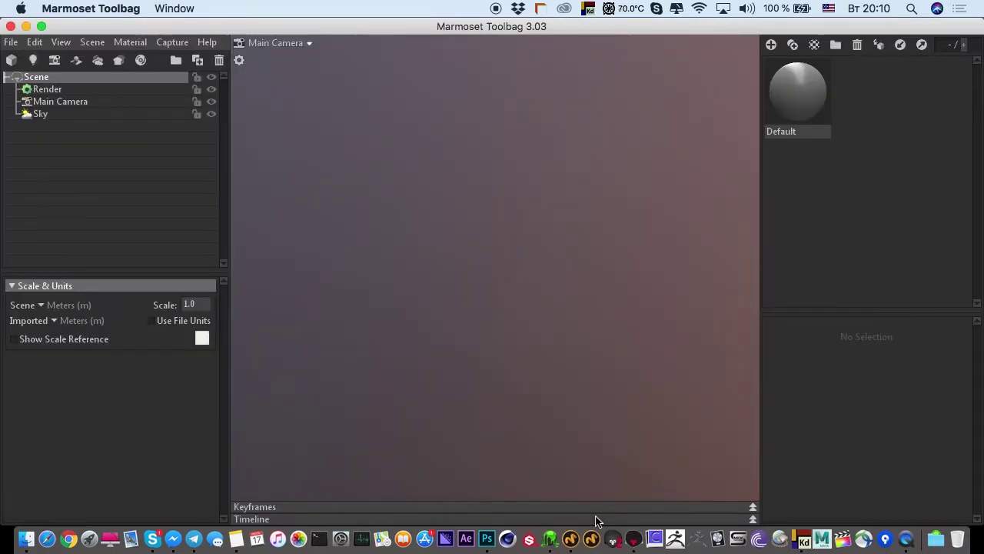
{"action": "left_click", "coordinate": [606, 425]}
{"action": "left_click", "coordinate": [12, 42]}
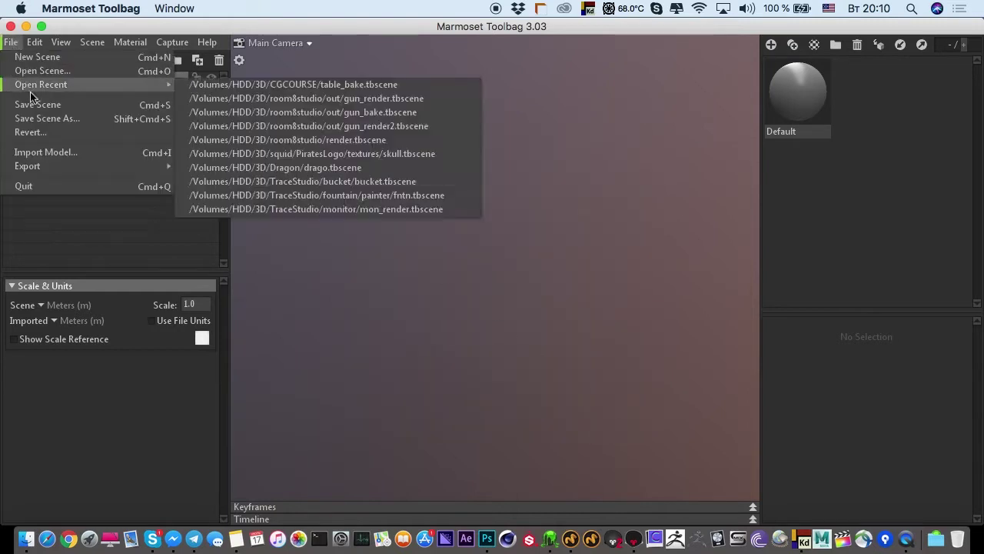
{"action": "mouse_move", "coordinate": [42, 166]}
{"action": "left_click", "coordinate": [45, 154]}
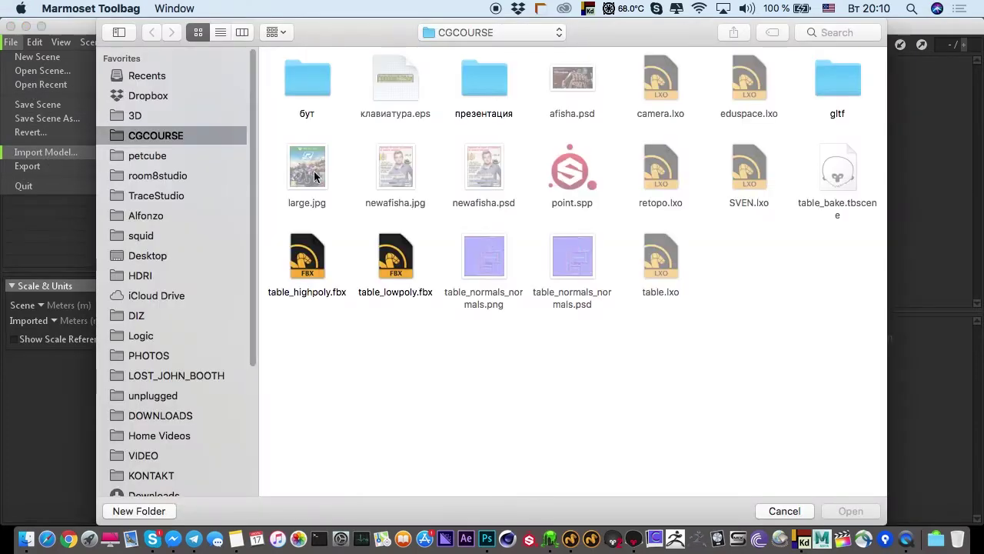
{"action": "double_click", "coordinate": [388, 264]}
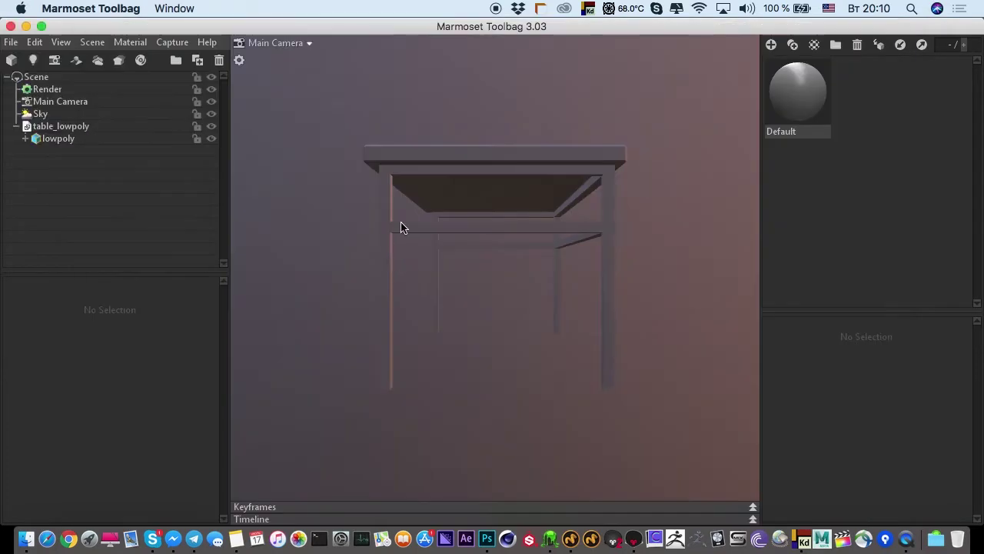
{"action": "left_click_drag", "start_coordinate": [441, 205], "coordinate": [403, 250]}
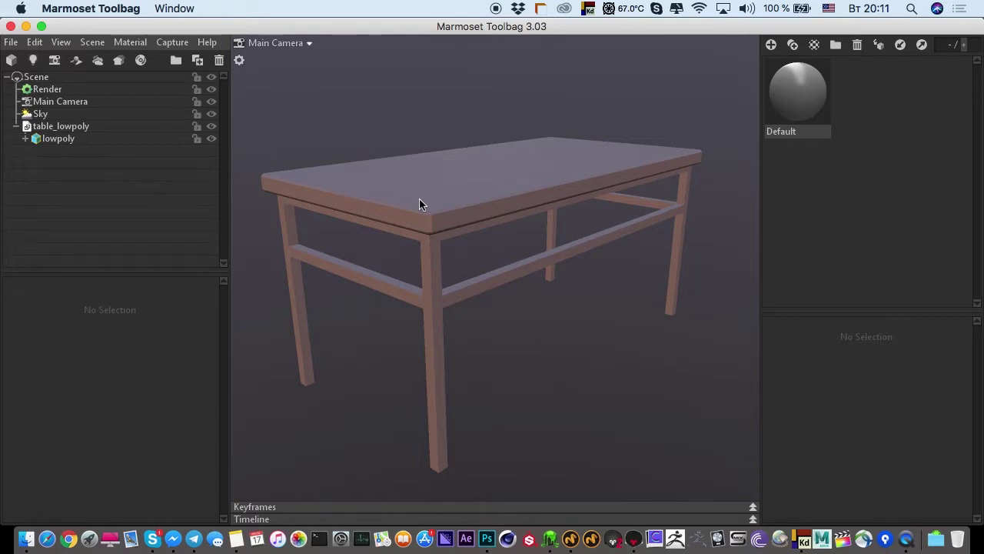
Switch to Photoshop and create a new document 600 pixels wide and 600 pixels high
{"action": "left_click", "coordinate": [487, 538]}
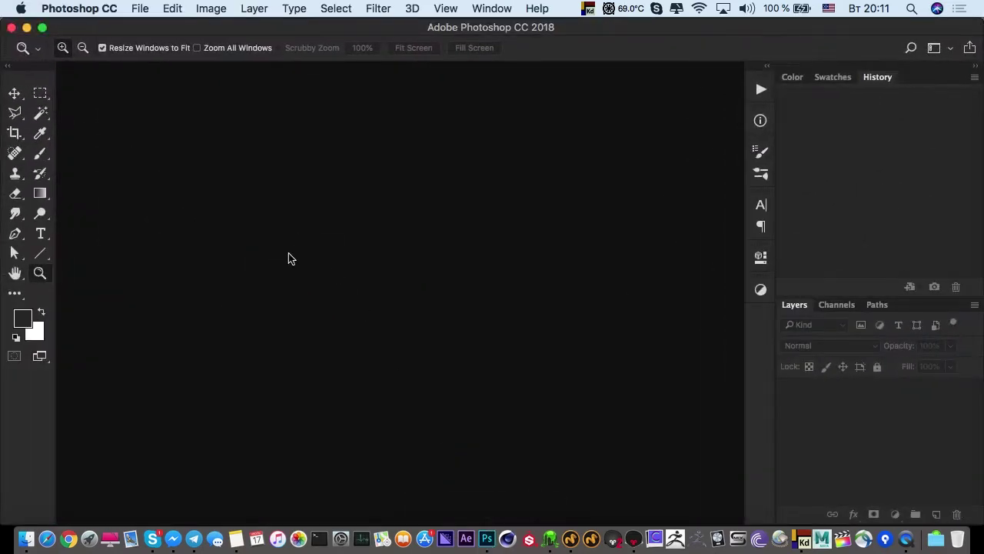
{"action": "key", "text": "super+n"}
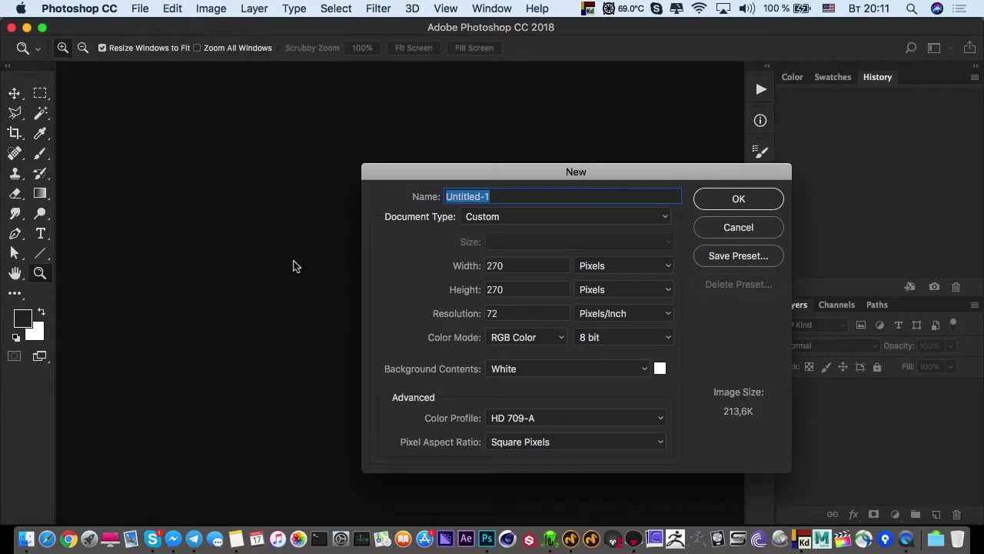
{"action": "key", "text": "Tab"}
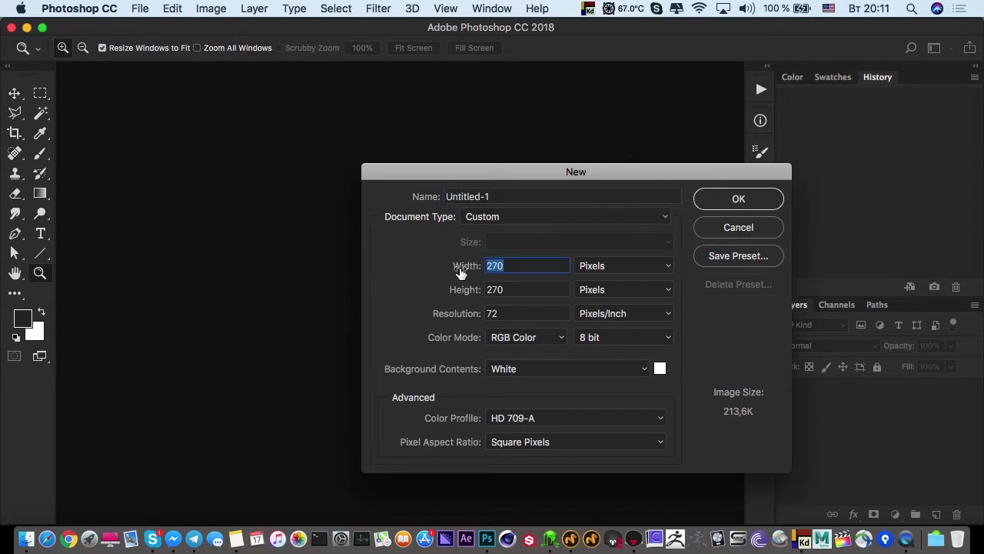
{"action": "type", "text": "600"}
{"action": "key", "text": "Tab"}
{"action": "type", "text": "600"}
{"action": "key", "text": "Return"}
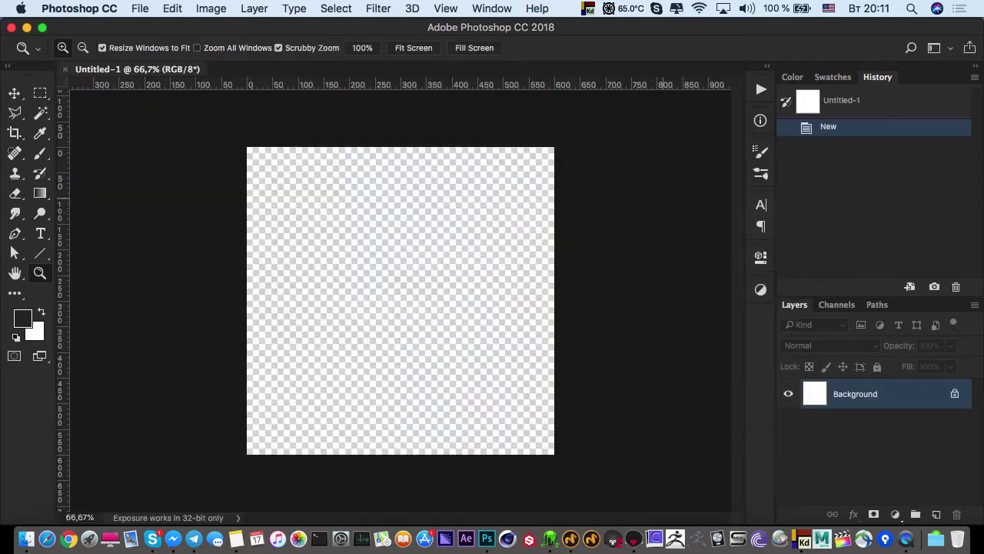
Paint a long black, nearly horizontal line across the lower part of the canvas with a brush of size 8
{"action": "key", "text": "b"}
{"action": "key", "text": "d"}
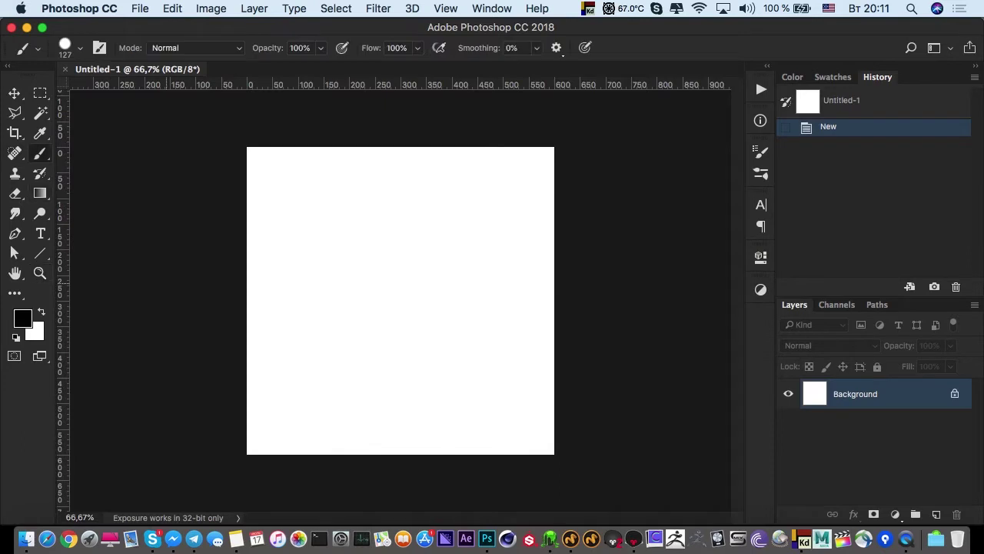
{"action": "left_click_drag", "start_coordinate": [346, 298], "coordinate": [330, 298], "text": "ctrl+alt"}
{"action": "left_click_drag", "start_coordinate": [530, 370], "coordinate": [252, 382]}
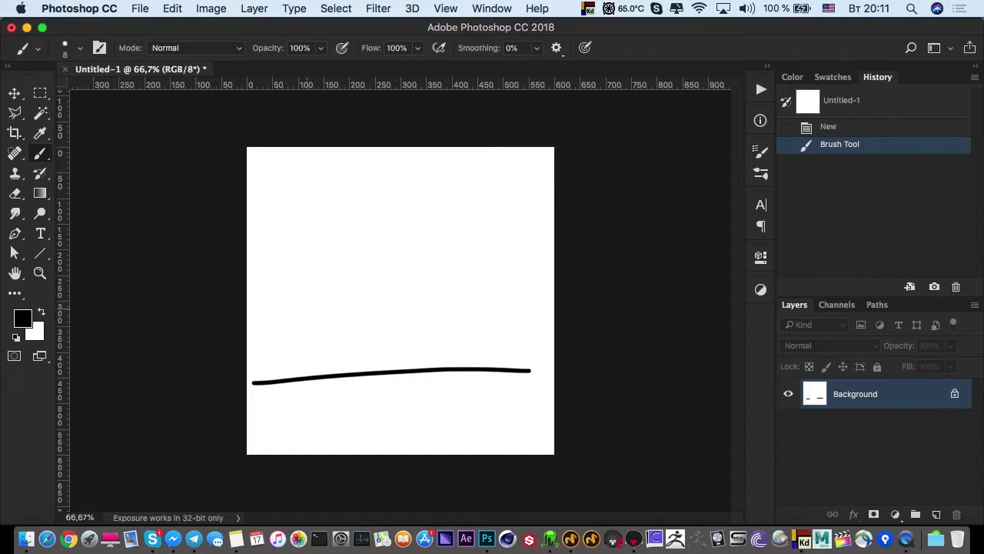
Try a wavy stroke along the horizontal line and a V-shaped stroke meeting the line from above
{"action": "left_click_drag", "start_coordinate": [266, 378], "coordinate": [548, 362]}
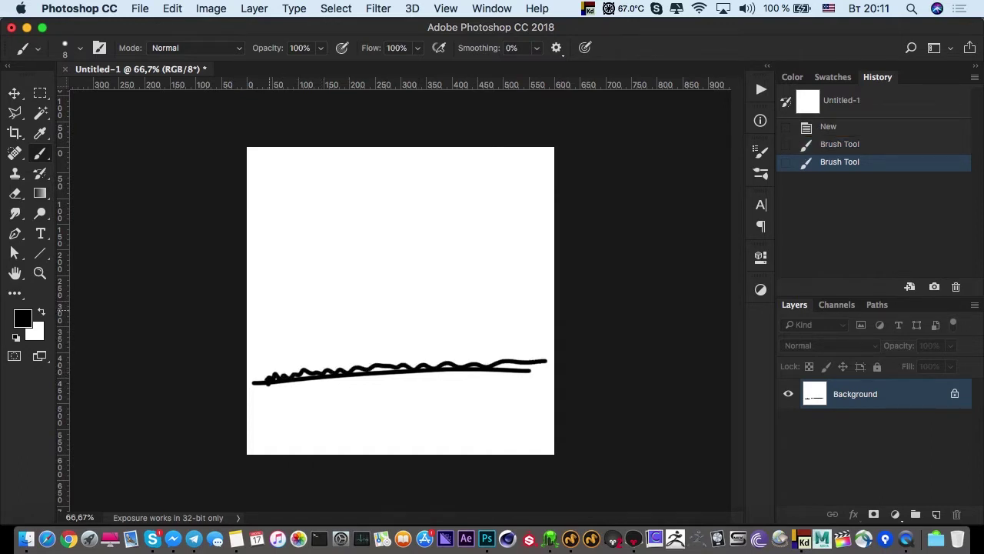
{"action": "key", "text": "super+z"}
{"action": "mouse_move", "coordinate": [285, 194]}
{"action": "left_mouse_down"}
{"action": "mouse_move", "coordinate": [395, 360]}
{"action": "mouse_move", "coordinate": [533, 166]}
{"action": "left_mouse_up"}
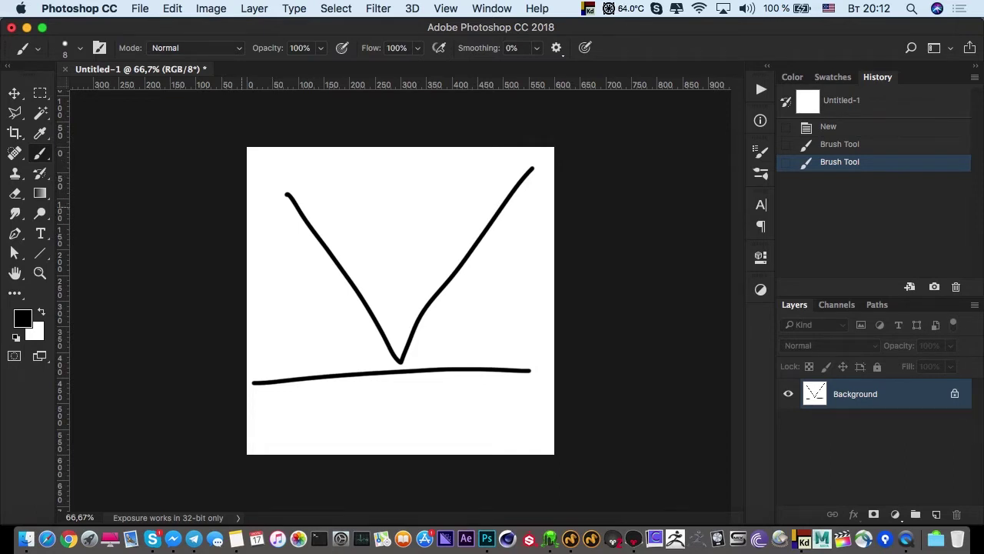
{"action": "key", "text": "super+z"}
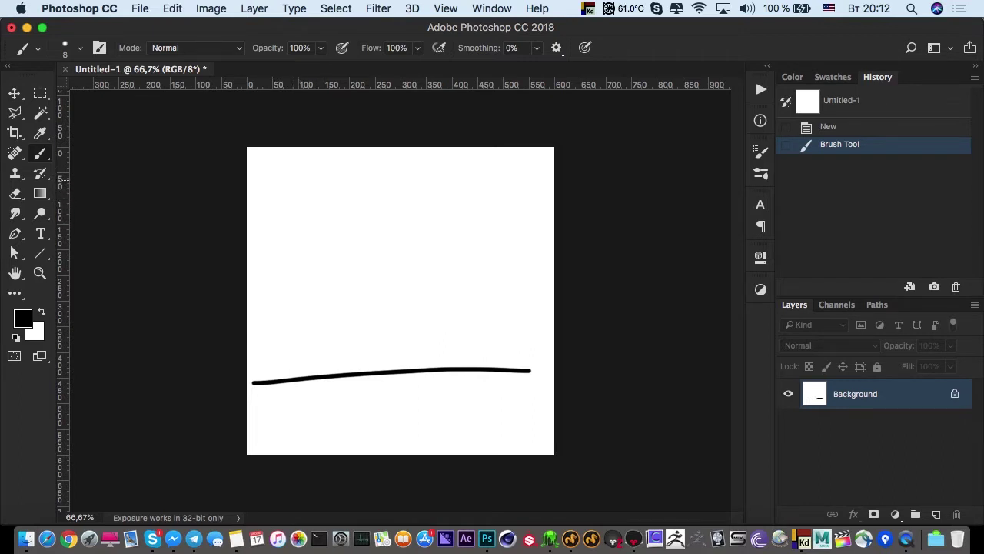
Paint a diagonal ray down to the horizontal line and a wide fan of short strokes spreading from the contact point
{"action": "mouse_move", "coordinate": [294, 181]}
{"action": "left_mouse_down"}
{"action": "mouse_move", "coordinate": [446, 379]}
{"action": "mouse_move", "coordinate": [496, 288]}
{"action": "left_mouse_up"}
{"action": "mouse_move", "coordinate": [439, 358]}
{"action": "left_mouse_down"}
{"action": "mouse_move", "coordinate": [512, 324]}
{"action": "mouse_move", "coordinate": [522, 346]}
{"action": "mouse_move", "coordinate": [547, 356]}
{"action": "mouse_move", "coordinate": [408, 291]}
{"action": "mouse_move", "coordinate": [400, 313]}
{"action": "left_mouse_up"}
{"action": "mouse_move", "coordinate": [429, 361]}
{"action": "left_mouse_down"}
{"action": "mouse_move", "coordinate": [344, 323]}
{"action": "mouse_move", "coordinate": [335, 339]}
{"action": "left_mouse_up"}
{"action": "left_click_drag", "start_coordinate": [419, 363], "coordinate": [299, 350]}
{"action": "mouse_move", "coordinate": [413, 365]}
{"action": "left_mouse_down"}
{"action": "mouse_move", "coordinate": [317, 361]}
{"action": "mouse_move", "coordinate": [350, 358]}
{"action": "mouse_move", "coordinate": [350, 303]}
{"action": "left_mouse_up"}
{"action": "mouse_move", "coordinate": [426, 361]}
{"action": "left_mouse_down"}
{"action": "mouse_move", "coordinate": [384, 313]}
{"action": "mouse_move", "coordinate": [418, 316]}
{"action": "left_mouse_up"}
{"action": "mouse_move", "coordinate": [437, 356]}
{"action": "left_mouse_down"}
{"action": "mouse_move", "coordinate": [467, 298]}
{"action": "mouse_move", "coordinate": [497, 294]}
{"action": "mouse_move", "coordinate": [528, 311]}
{"action": "left_mouse_up"}
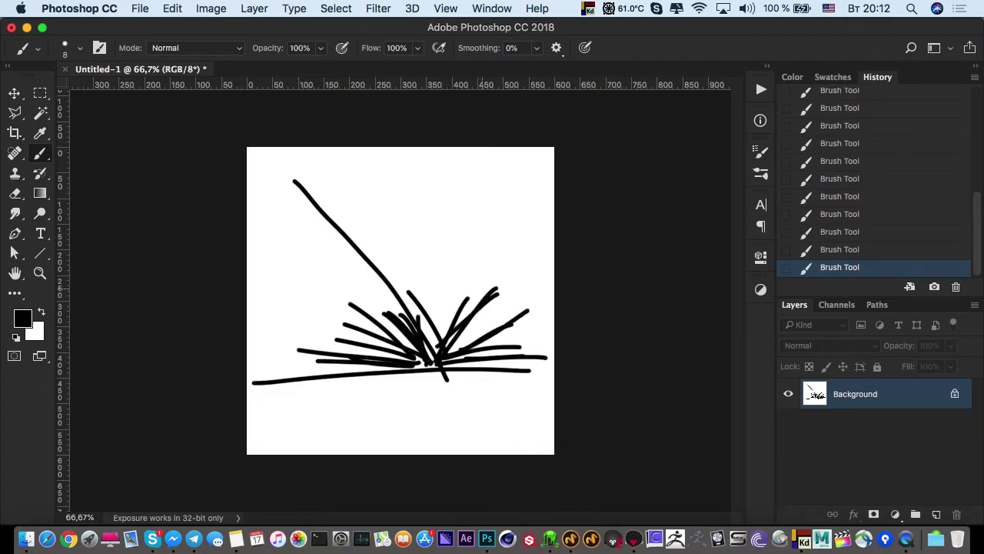
Paint a wavy stroke along the horizontal line and a straight line just below it
{"action": "left_click_drag", "start_coordinate": [253, 385], "coordinate": [553, 367]}
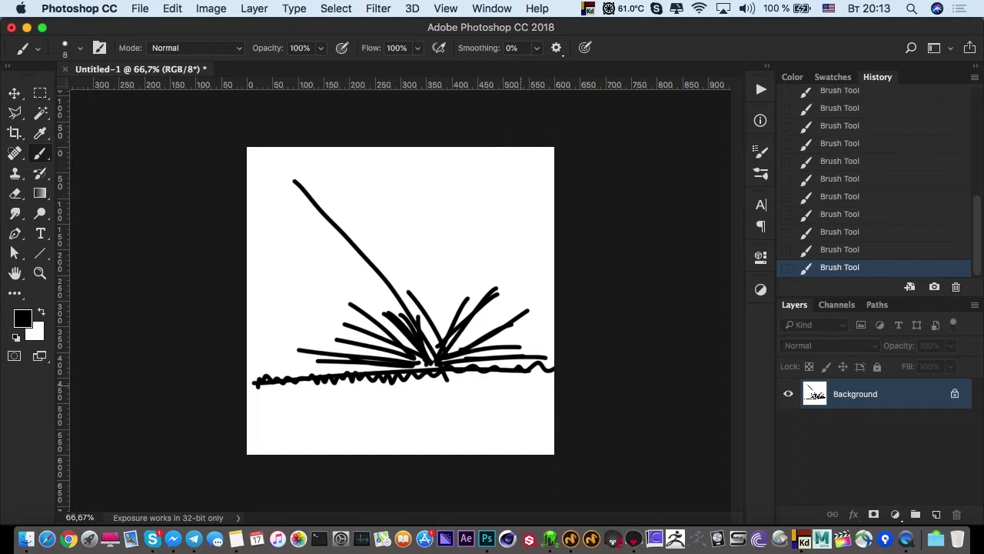
{"action": "left_click_drag", "start_coordinate": [529, 390], "coordinate": [256, 399]}
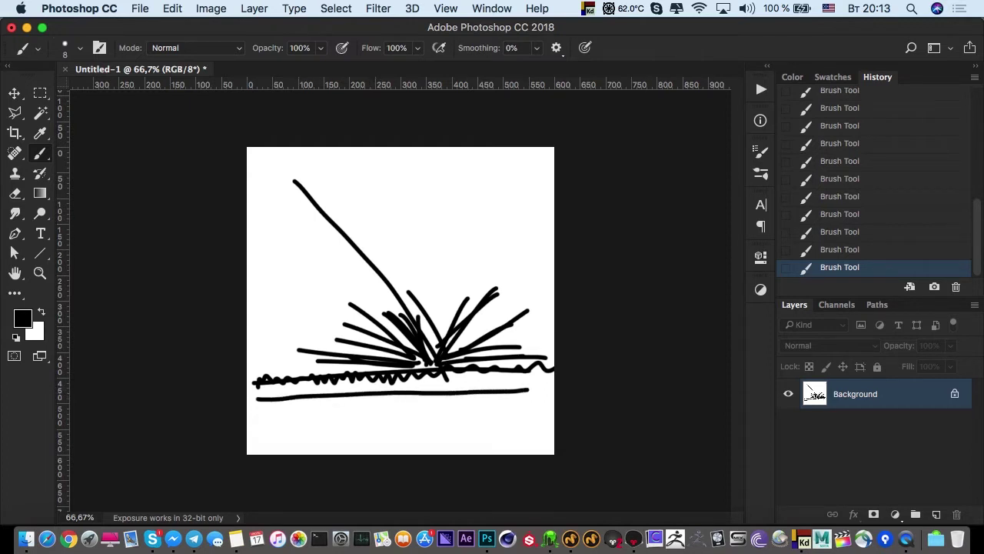
Revert the drawing to an early brush stroke in the history and paint a narrower fan of strokes from the contact point
{"action": "scroll", "coordinate": [876, 180], "scroll_direction": "up", "scroll_amount": 2}
{"action": "scroll", "coordinate": [876, 181], "scroll_direction": "up", "scroll_amount": 3}
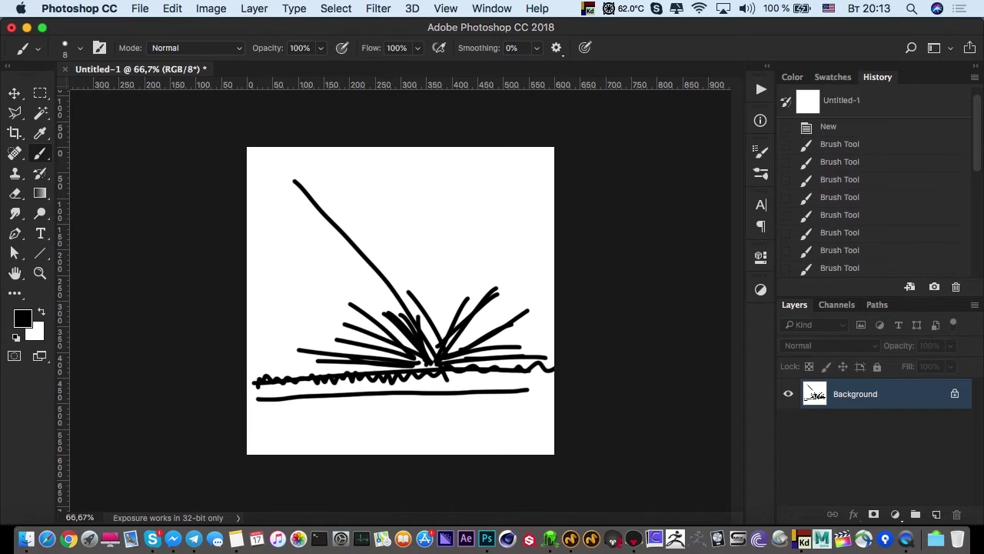
{"action": "left_click", "coordinate": [840, 161]}
{"action": "left_click", "coordinate": [839, 180]}
{"action": "mouse_move", "coordinate": [440, 362]}
{"action": "left_mouse_down"}
{"action": "mouse_move", "coordinate": [510, 283]}
{"action": "mouse_move", "coordinate": [476, 278]}
{"action": "mouse_move", "coordinate": [521, 308]}
{"action": "mouse_move", "coordinate": [426, 286]}
{"action": "mouse_move", "coordinate": [453, 273]}
{"action": "left_mouse_up"}
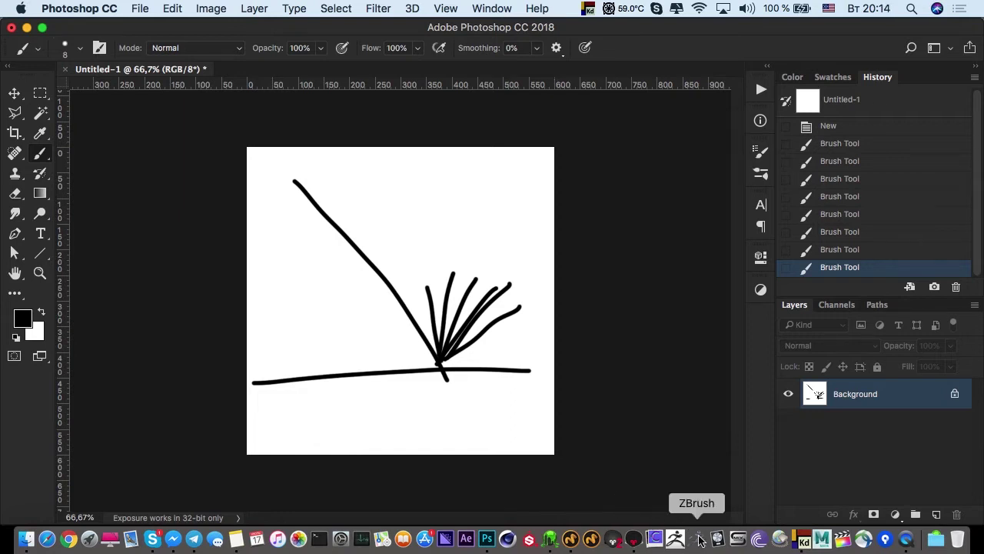
Switch to Marmoset Toolbag, select the Default material, and enlarge the area showing its surface, gloss, albedo and reflectivity settings
{"action": "left_click", "coordinate": [634, 542]}
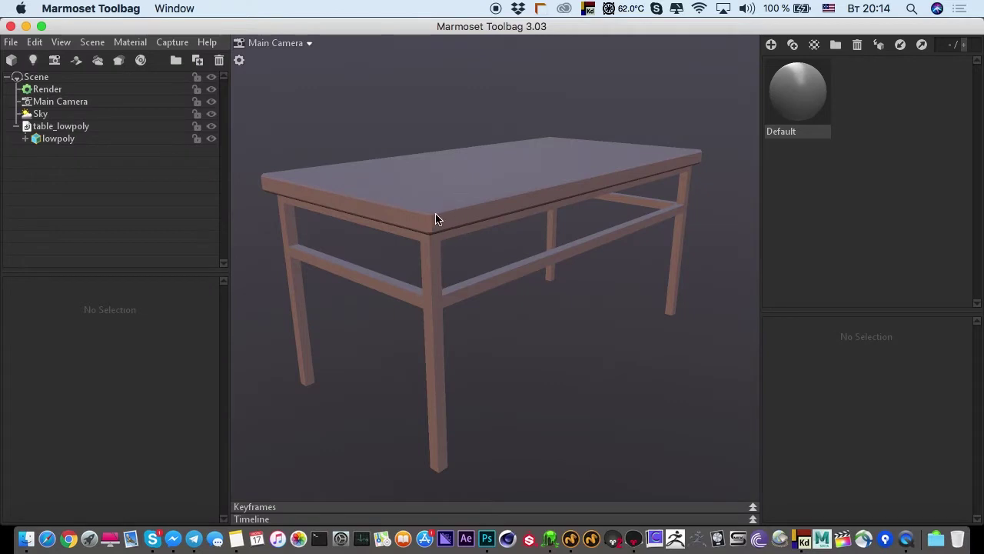
{"action": "left_click_drag", "start_coordinate": [409, 223], "coordinate": [439, 246]}
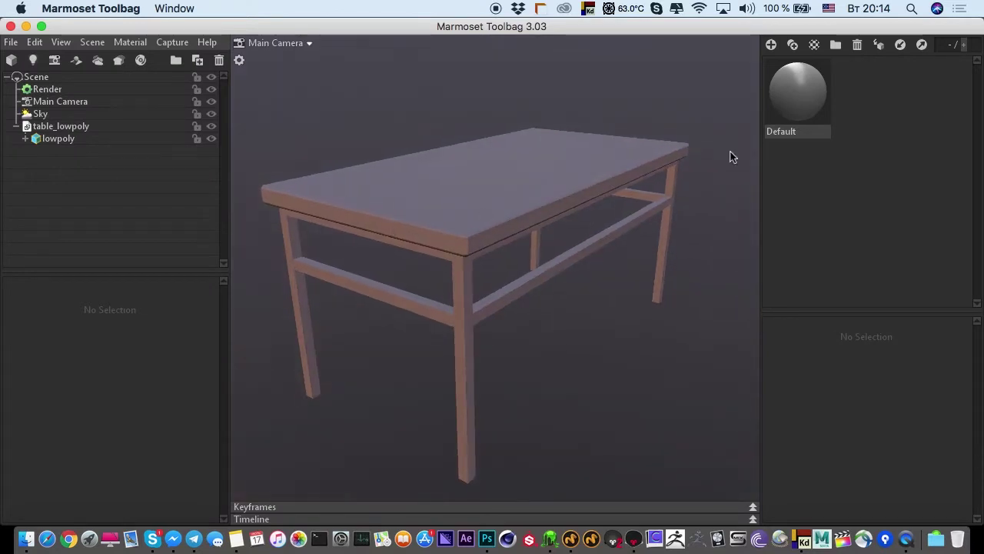
{"action": "left_click", "coordinate": [780, 103]}
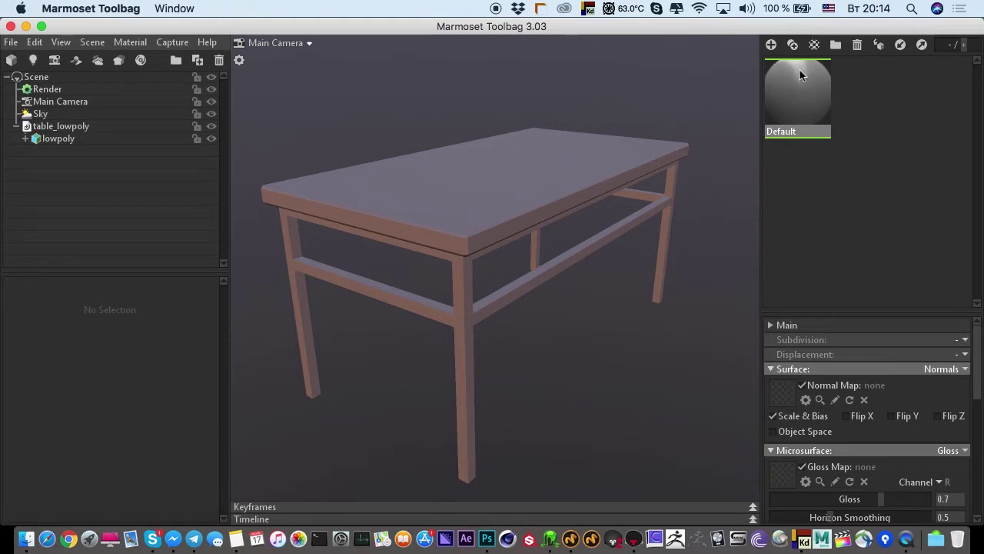
{"action": "scroll", "coordinate": [542, 231], "scroll_direction": "up", "scroll_amount": 5}
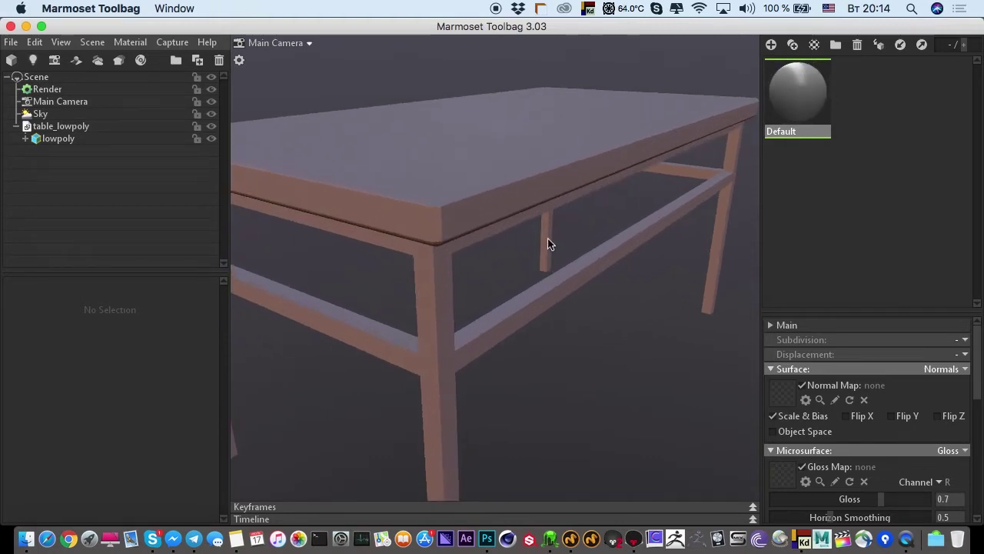
{"action": "scroll", "coordinate": [407, 238], "scroll_direction": "down", "scroll_amount": 3}
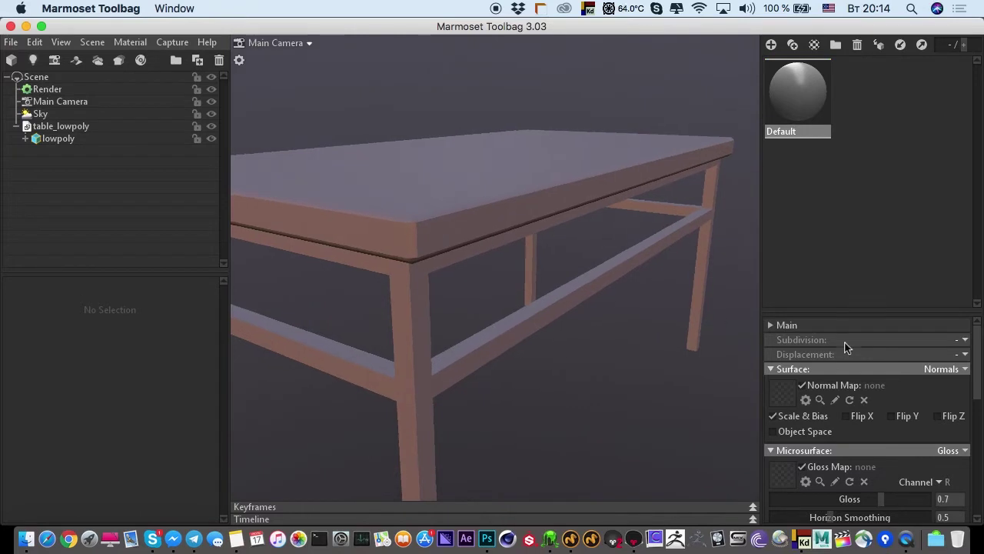
{"action": "left_click_drag", "start_coordinate": [824, 309], "coordinate": [815, 141]}
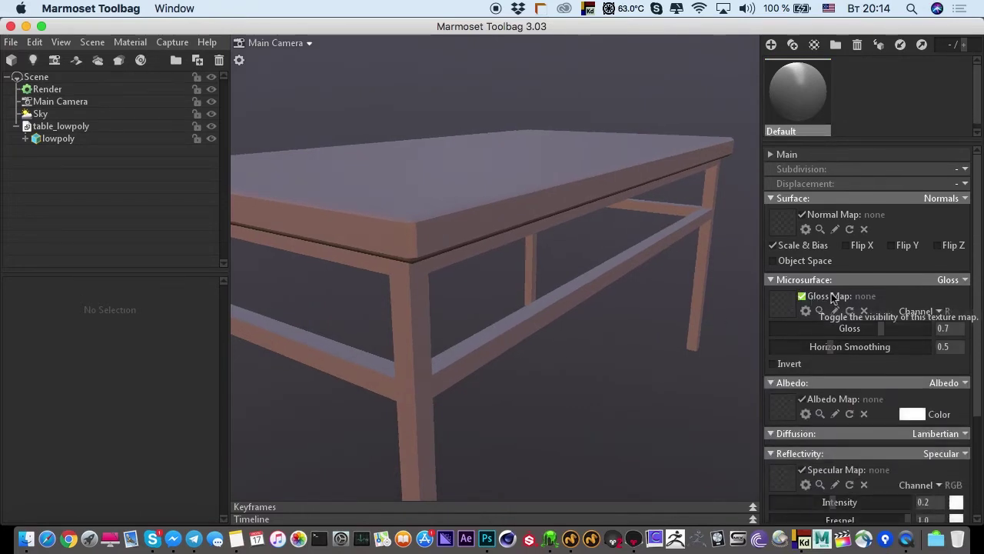
Try the Default material's gloss at the maximum of 1.0 and settle it at 0.95
{"action": "left_click_drag", "start_coordinate": [880, 328], "coordinate": [928, 328]}
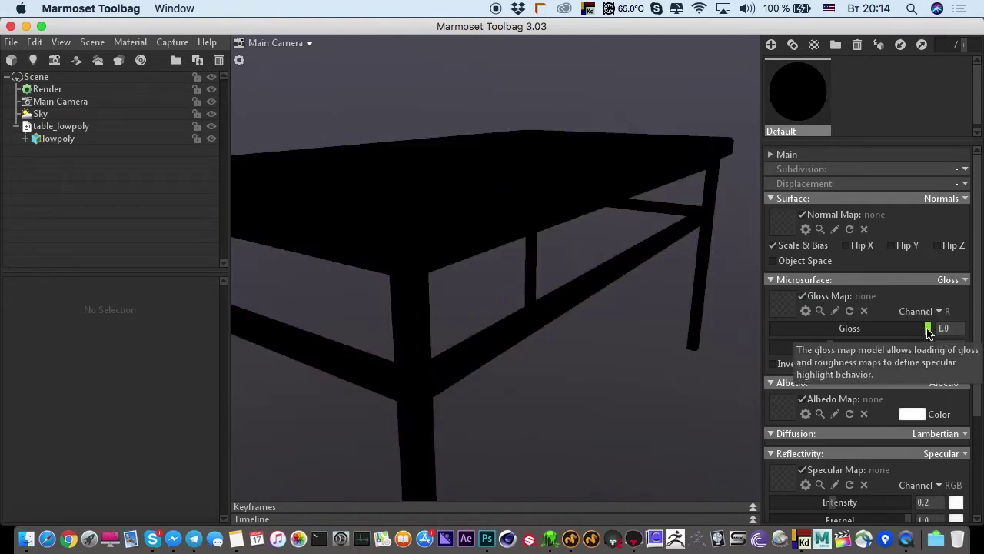
{"action": "left_click_drag", "start_coordinate": [927, 329], "coordinate": [920, 329]}
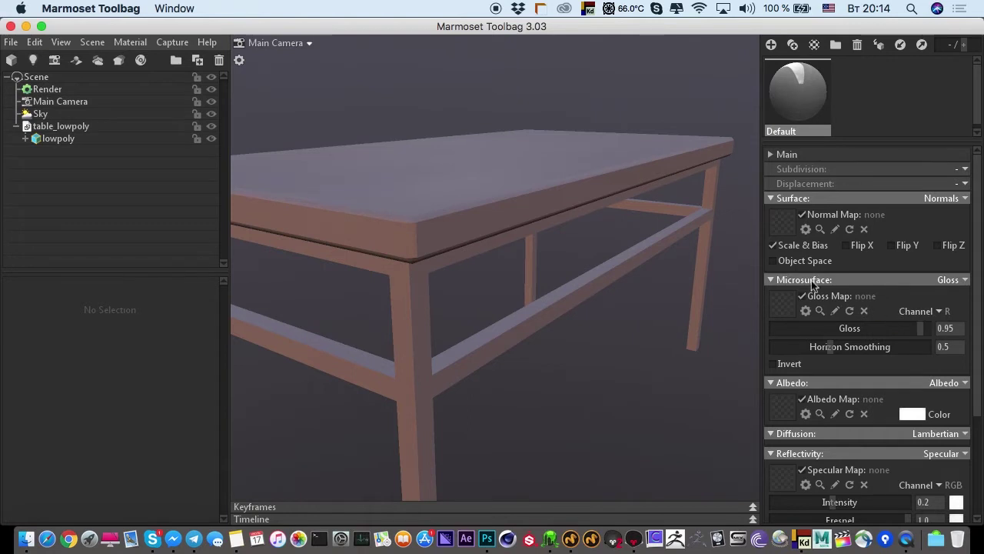
{"action": "left_click_drag", "start_coordinate": [492, 231], "coordinate": [646, 300]}
{"action": "left_click_drag", "start_coordinate": [508, 257], "coordinate": [339, 187]}
Change the Sky object's backdrop mode from the ambient version to Sky
{"action": "left_click", "coordinate": [40, 113]}
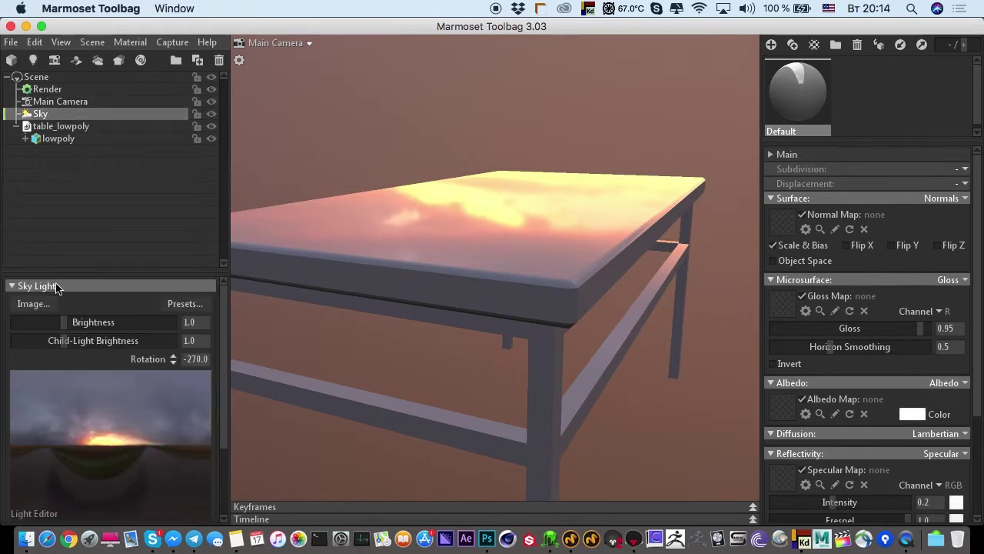
{"action": "scroll", "coordinate": [217, 400], "scroll_direction": "down", "scroll_amount": 5}
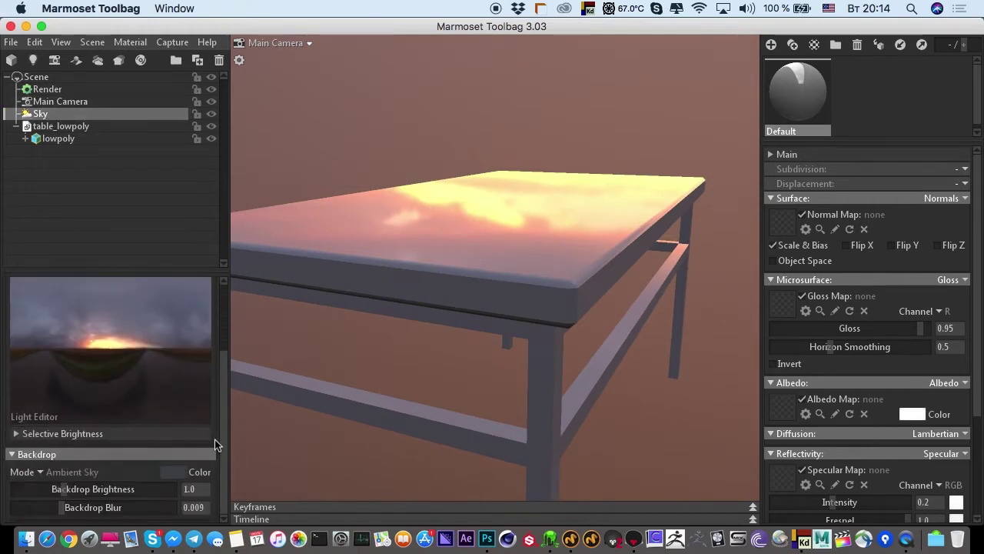
{"action": "left_click", "coordinate": [63, 471]}
{"action": "left_click", "coordinate": [66, 442]}
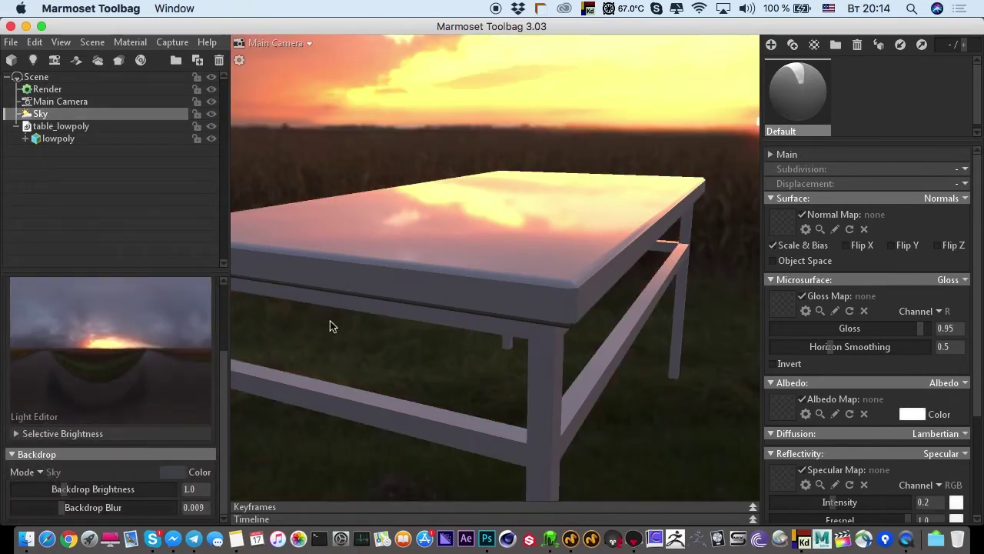
Lower the Default material's gloss to 0.589 and examine the reflection on the tabletop
{"action": "left_click_drag", "start_coordinate": [330, 321], "coordinate": [387, 268], "text": "alt"}
{"action": "right_click_drag", "start_coordinate": [387, 268], "coordinate": [456, 243], "text": "alt"}
{"action": "middle_click_drag", "start_coordinate": [456, 242], "coordinate": [429, 277], "text": "alt"}
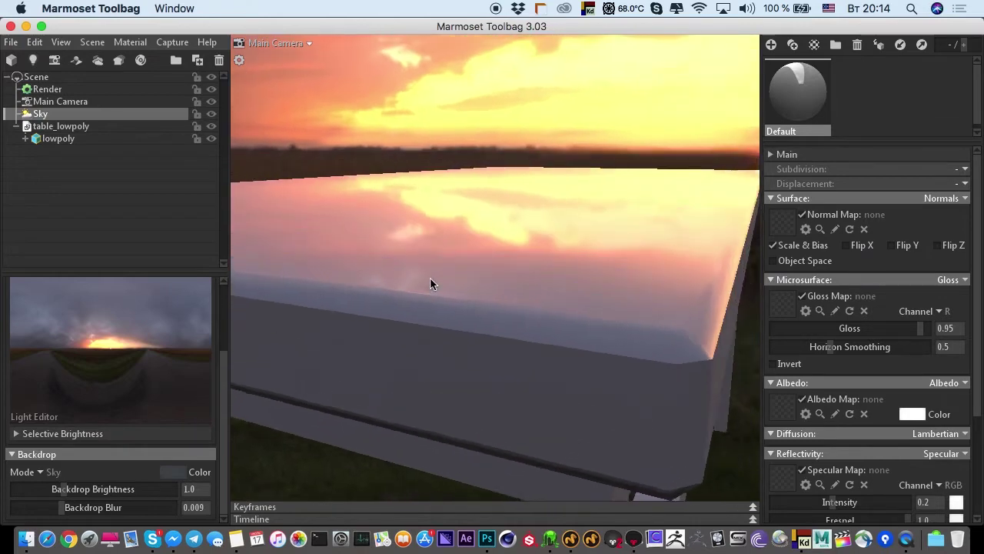
{"action": "scroll", "coordinate": [429, 284], "scroll_direction": "down", "scroll_amount": 3}
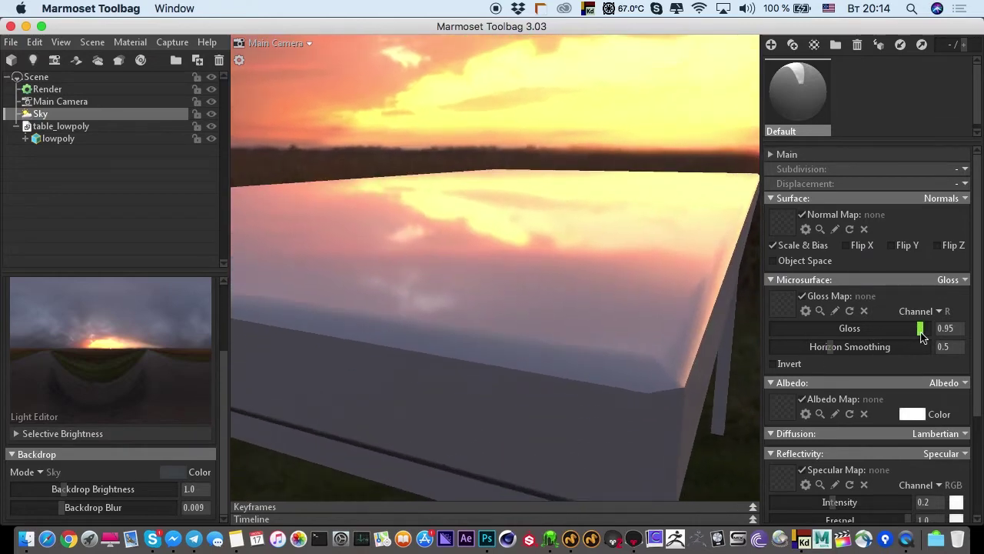
{"action": "left_click_drag", "start_coordinate": [921, 336], "coordinate": [863, 329]}
{"action": "left_click_drag", "start_coordinate": [556, 261], "coordinate": [685, 259]}
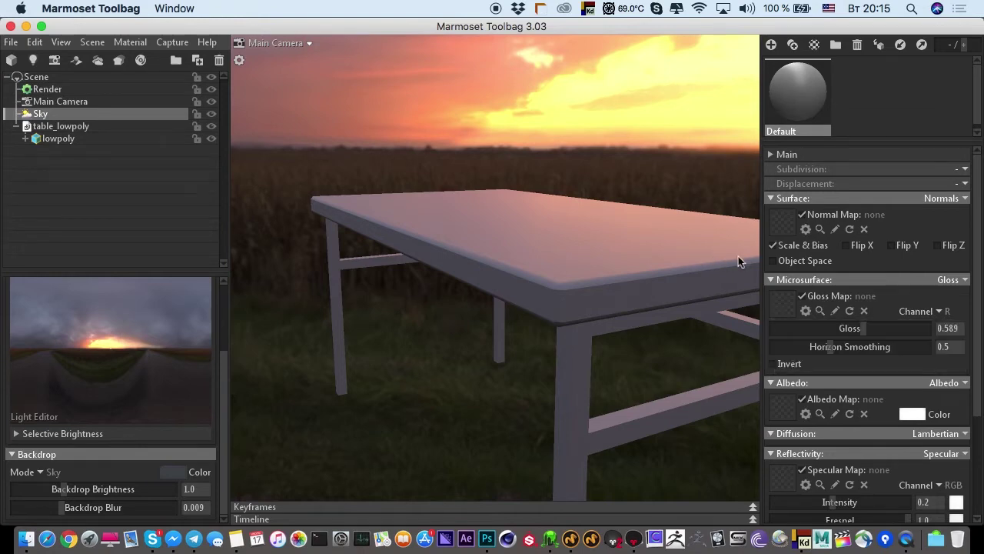
Set the Default material's gloss back to 0.95 and inspect the tabletop's reflection up close and from farther away
{"action": "left_click_drag", "start_coordinate": [863, 327], "coordinate": [920, 328]}
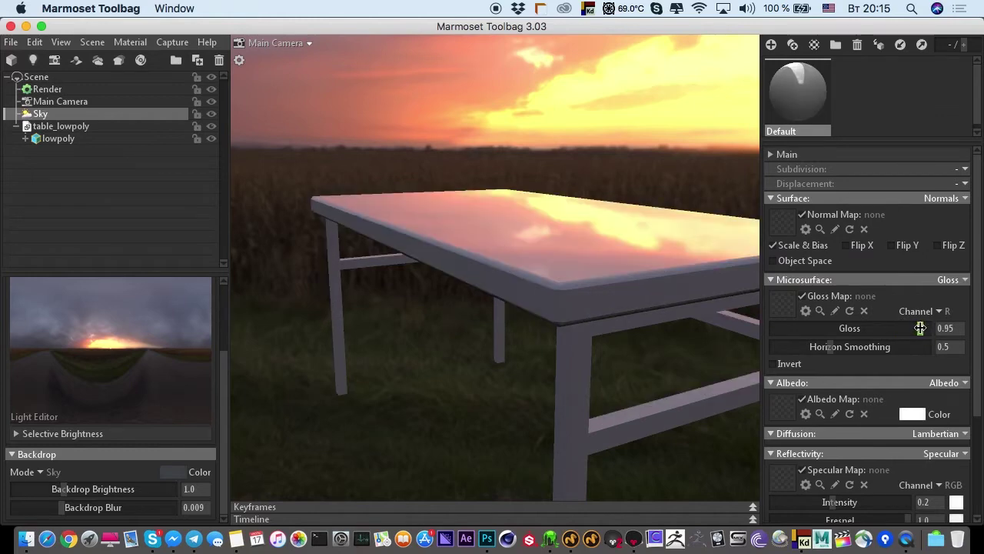
{"action": "scroll", "coordinate": [578, 284], "scroll_direction": "up", "scroll_amount": 5}
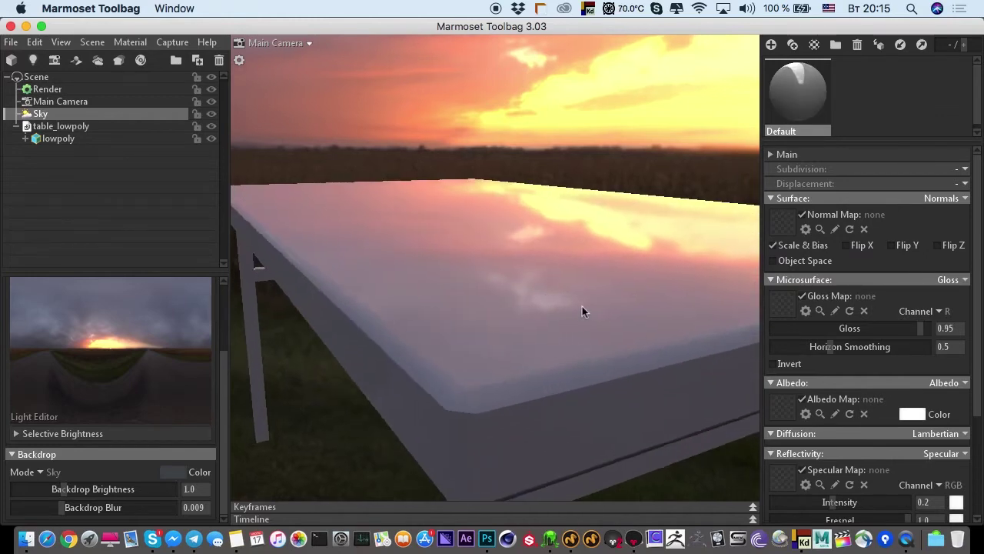
{"action": "mouse_move", "coordinate": [582, 306]}
{"action": "left_mouse_down"}
{"action": "mouse_move", "coordinate": [599, 285]}
{"action": "mouse_move", "coordinate": [580, 298]}
{"action": "left_mouse_up"}
{"action": "scroll", "coordinate": [580, 297], "scroll_direction": "down", "scroll_amount": 5}
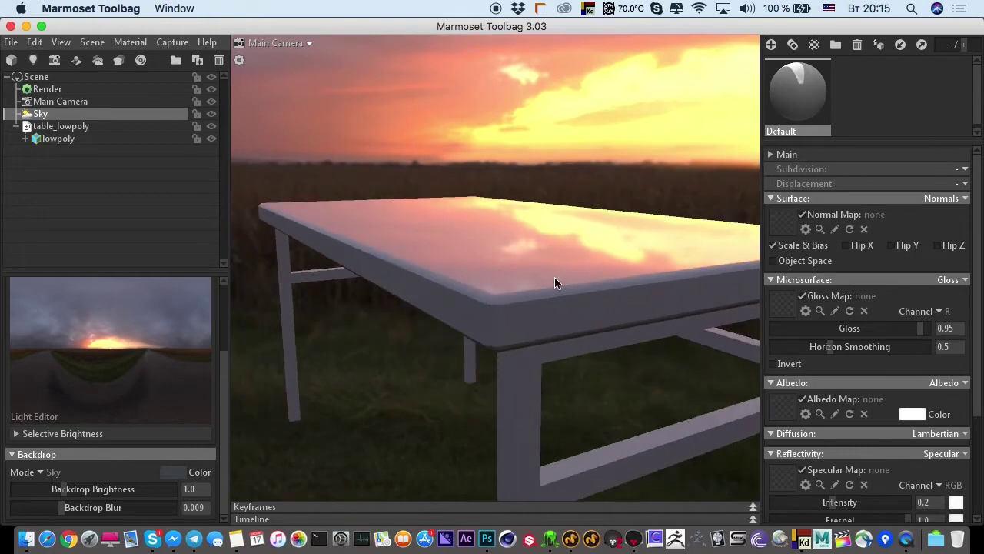
{"action": "middle_click_drag", "start_coordinate": [554, 277], "coordinate": [532, 234]}
{"action": "mouse_move", "coordinate": [532, 235]}
{"action": "left_mouse_down"}
{"action": "mouse_move", "coordinate": [538, 244]}
{"action": "mouse_move", "coordinate": [549, 227]}
{"action": "left_mouse_up"}
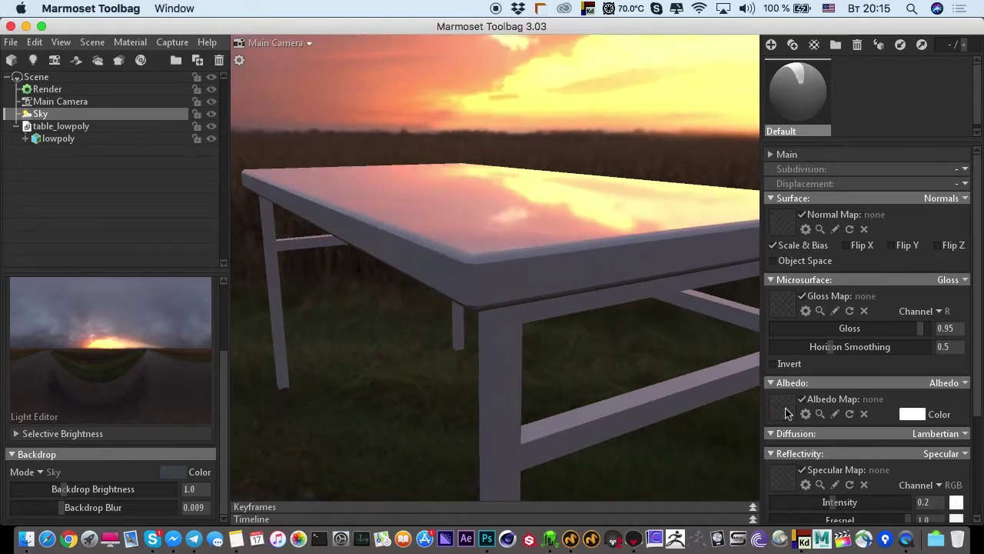
Set the Default material's albedo color to a bright saturated red
{"action": "left_click", "coordinate": [910, 413]}
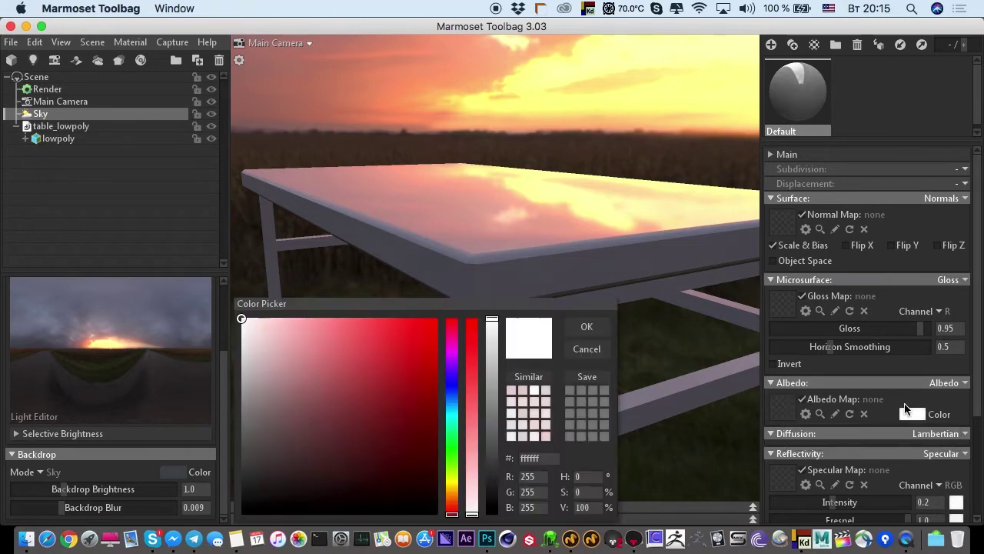
{"action": "left_click_drag", "start_coordinate": [342, 367], "coordinate": [437, 330]}
{"action": "left_click", "coordinate": [576, 327]}
{"action": "left_click_drag", "start_coordinate": [575, 328], "coordinate": [604, 264]}
Set the Default material's albedo color to light gray adadad
{"action": "left_click", "coordinate": [911, 414]}
{"action": "left_click_drag", "start_coordinate": [305, 393], "coordinate": [184, 380]}
{"action": "left_click", "coordinate": [586, 326]}
{"action": "left_click_drag", "start_coordinate": [538, 320], "coordinate": [493, 293]}
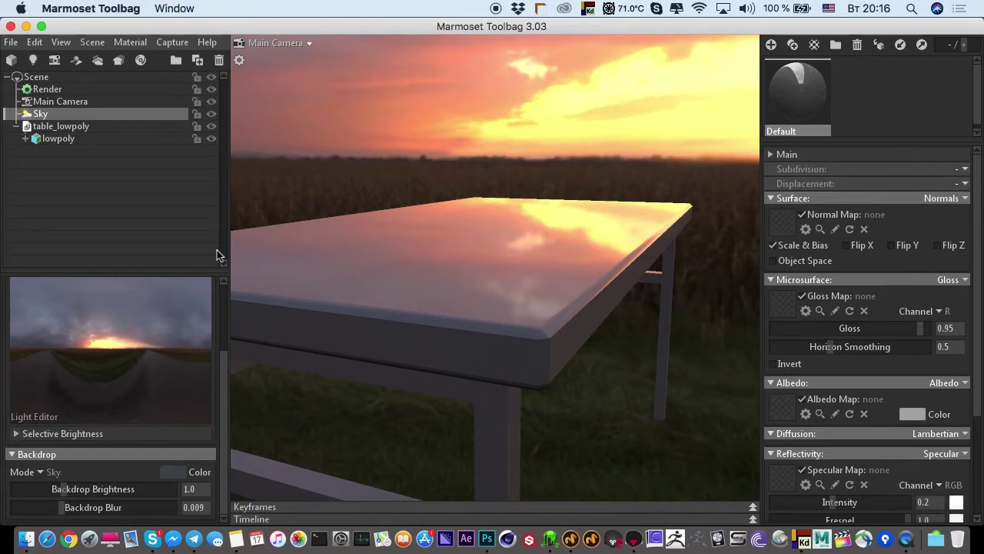
Switch to Photoshop and try red, orange and dark brown 553708 as the foreground color without applying any of them
{"action": "left_click", "coordinate": [487, 538]}
{"action": "left_click", "coordinate": [22, 318]}
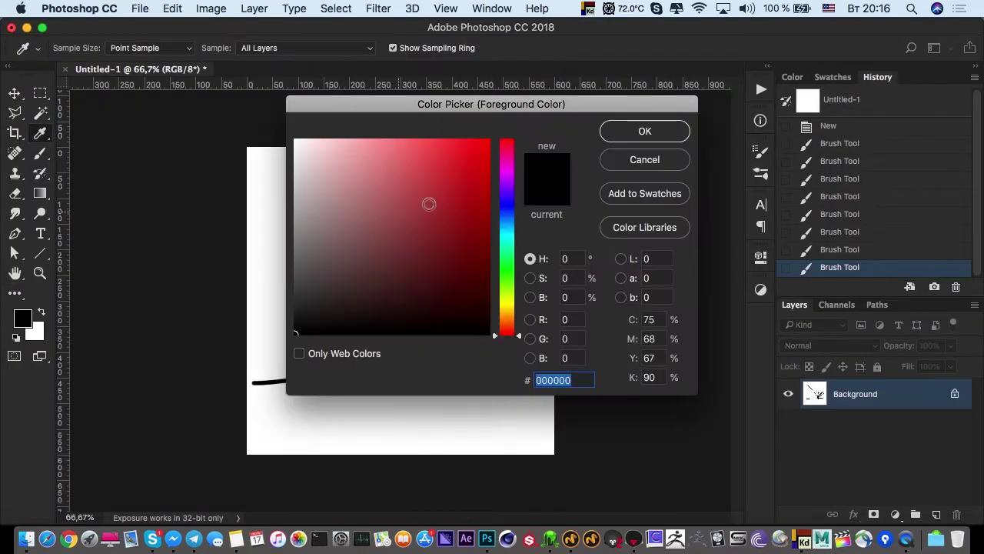
{"action": "left_click_drag", "start_coordinate": [488, 170], "coordinate": [493, 127]}
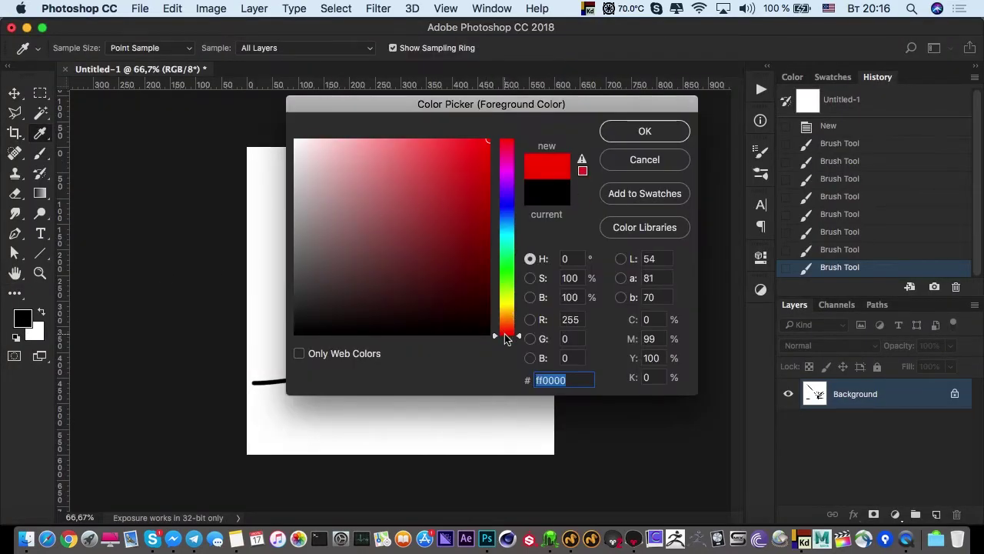
{"action": "mouse_move", "coordinate": [507, 335]}
{"action": "left_mouse_down"}
{"action": "mouse_move", "coordinate": [503, 271]}
{"action": "mouse_move", "coordinate": [506, 319]}
{"action": "left_mouse_up"}
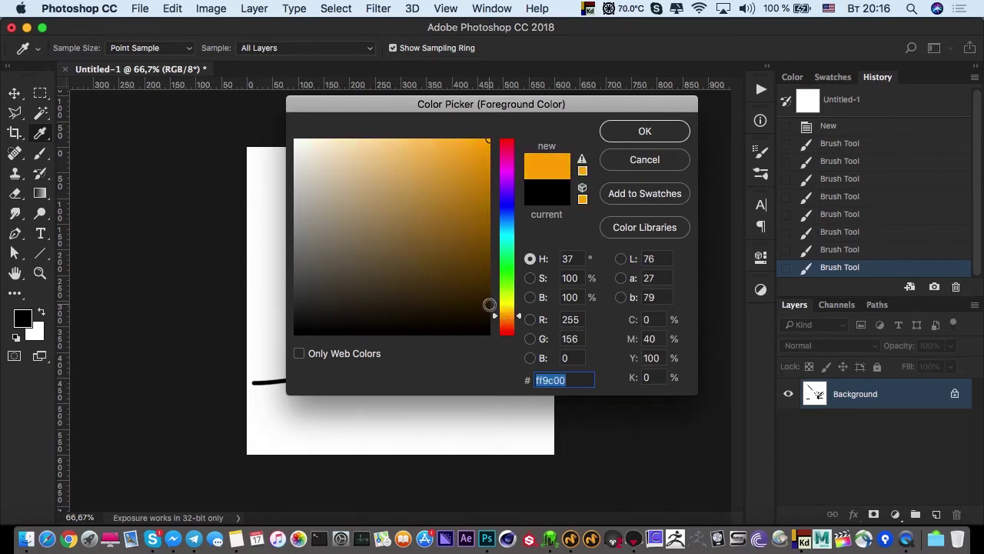
{"action": "left_click", "coordinate": [471, 238]}
{"action": "left_click_drag", "start_coordinate": [471, 237], "coordinate": [470, 269]}
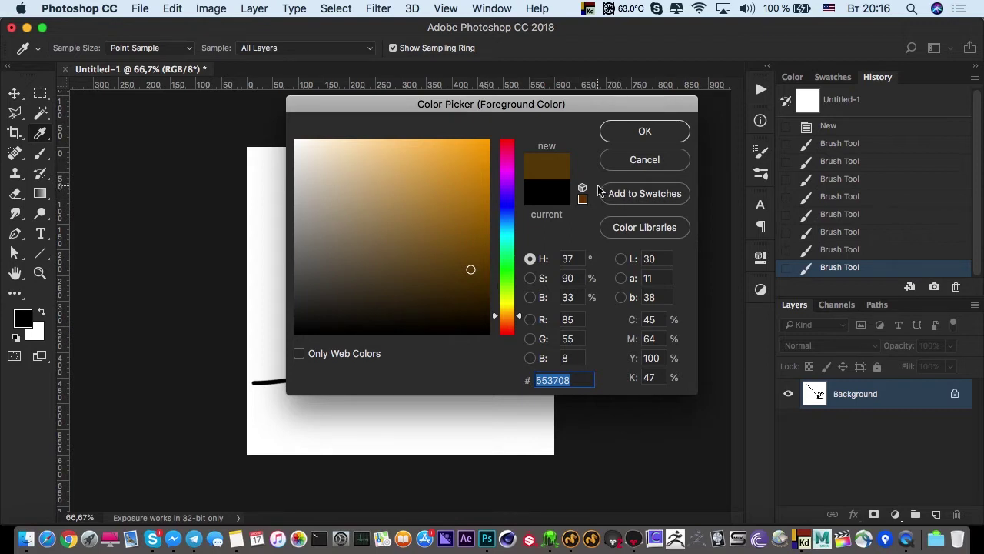
{"action": "left_click", "coordinate": [643, 160]}
{"action": "key", "text": "b"}
{"action": "left_click", "coordinate": [41, 93]}
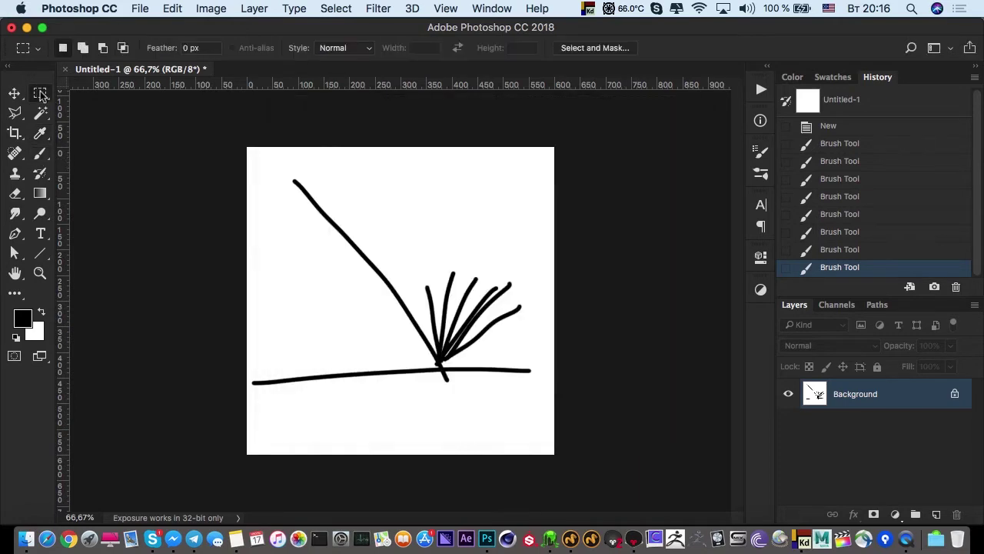
Switch back to Marmoset Toolbag and set the Default material's albedo color to orange dd9600
{"action": "left_click", "coordinate": [635, 541]}
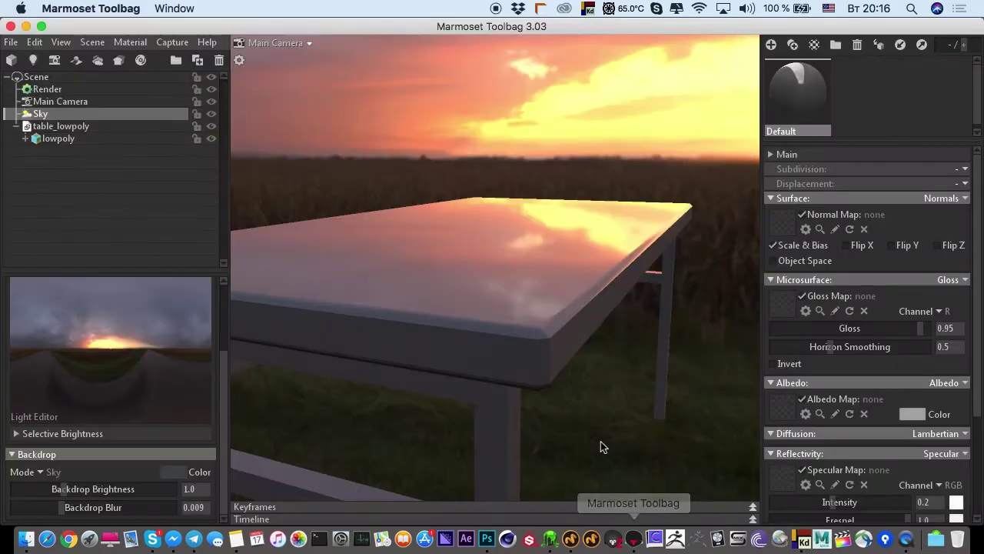
{"action": "left_click", "coordinate": [921, 420]}
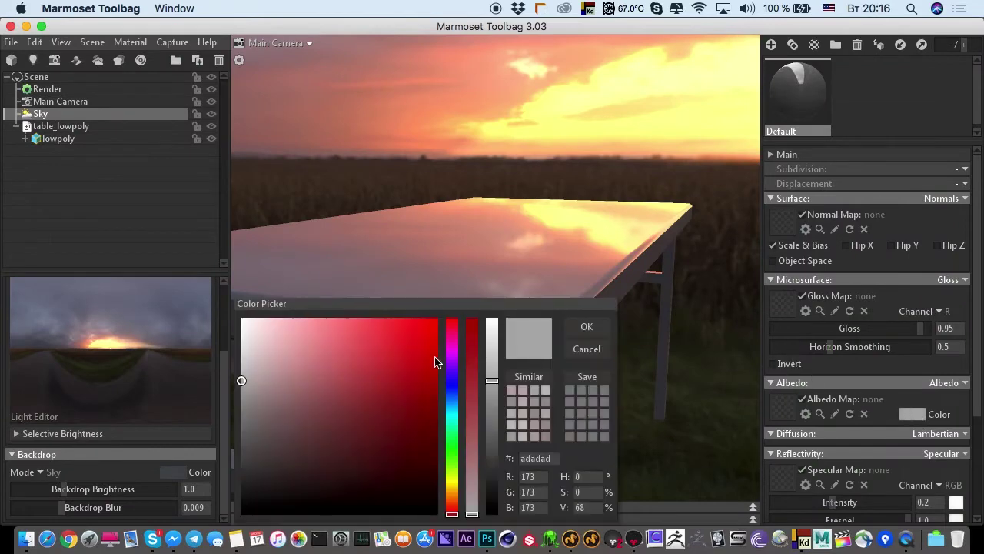
{"action": "left_click", "coordinate": [452, 496]}
{"action": "left_click_drag", "start_coordinate": [433, 364], "coordinate": [478, 343]}
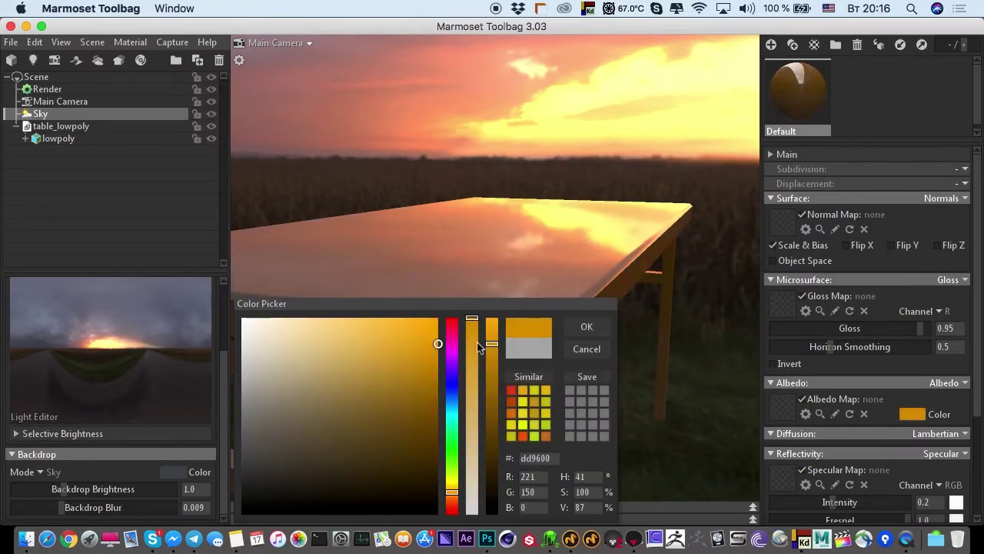
{"action": "left_click", "coordinate": [583, 328]}
{"action": "left_click_drag", "start_coordinate": [403, 315], "coordinate": [490, 332]}
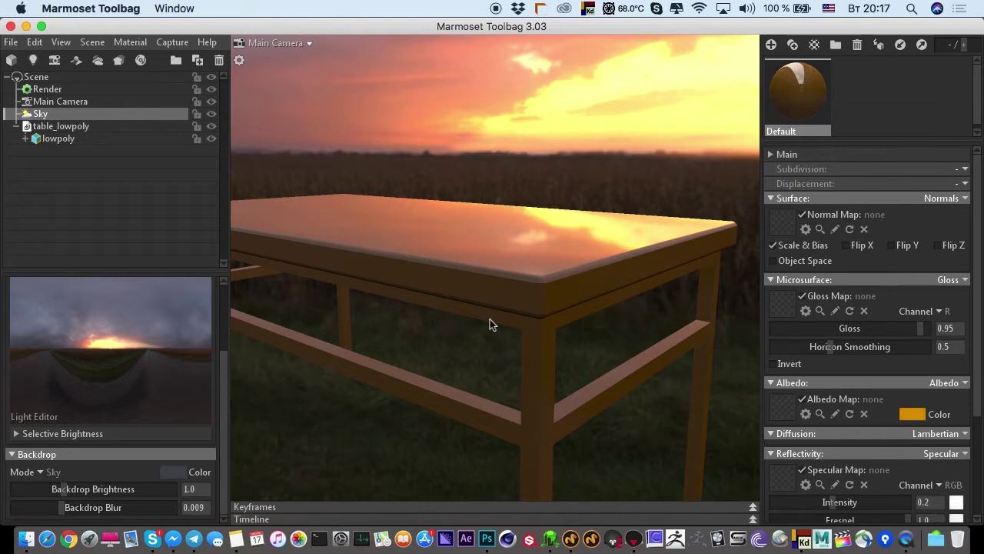
Switch to Safari and search Google Images for "chrome ball"
{"action": "left_click", "coordinate": [47, 538]}
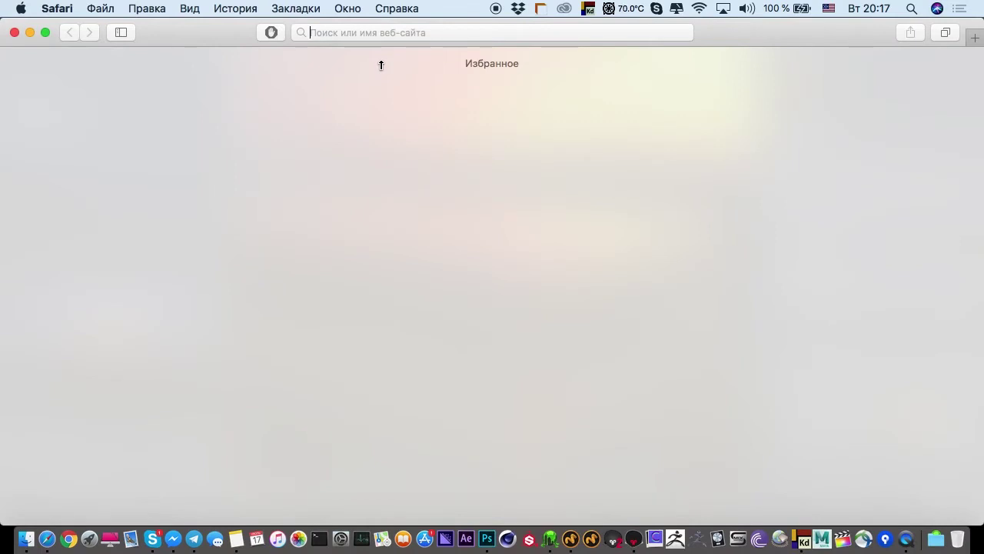
{"action": "type", "text": "chrome ball"}
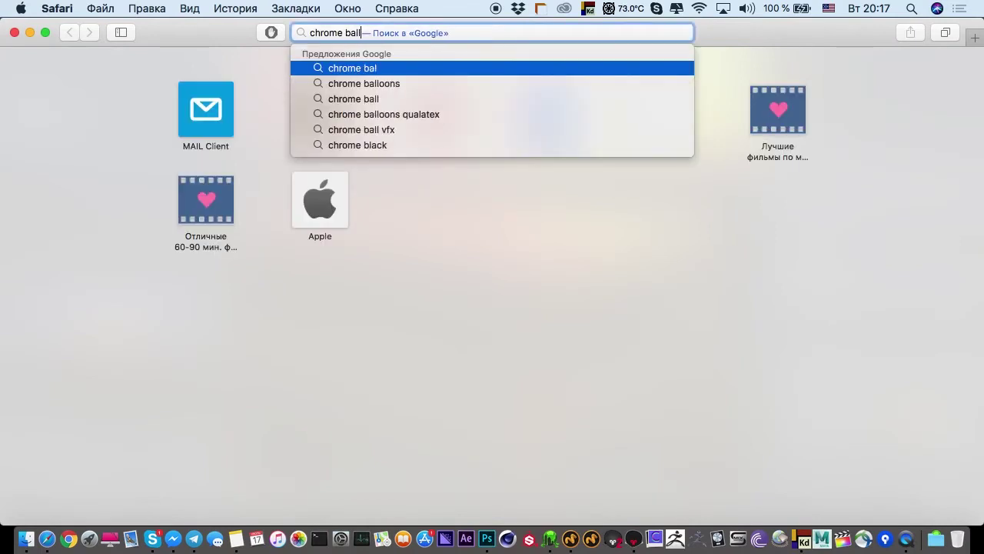
{"action": "key", "text": "Return"}
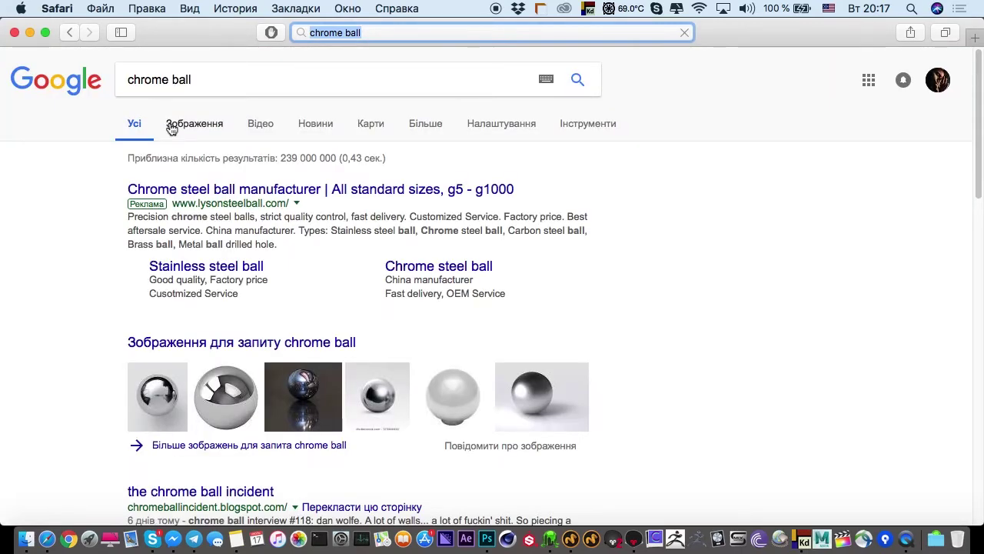
{"action": "left_click", "coordinate": [172, 126]}
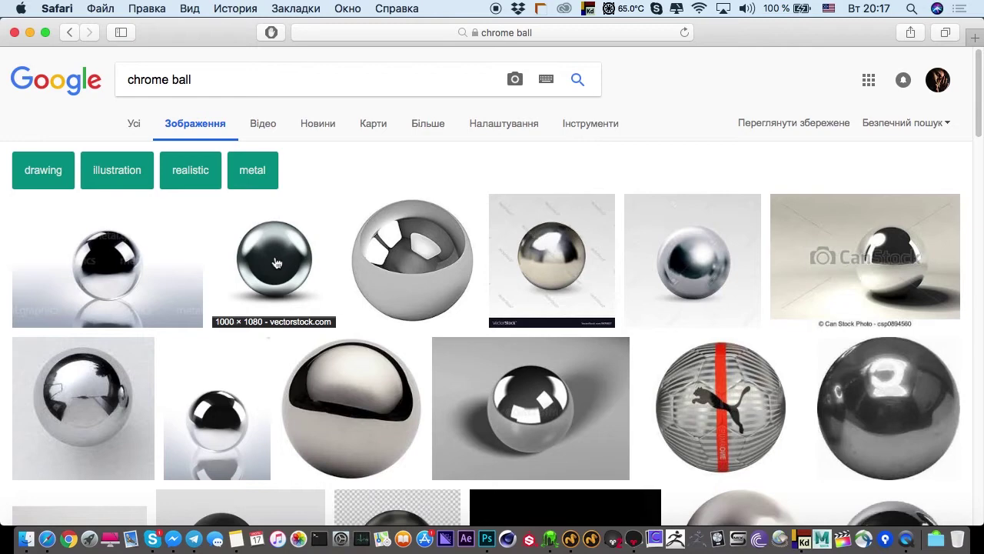
Examine how chrome balls reflect their surroundings by enlarging several of the image results, including the outdoor sculpture and the bearing balls
{"action": "left_click", "coordinate": [112, 251]}
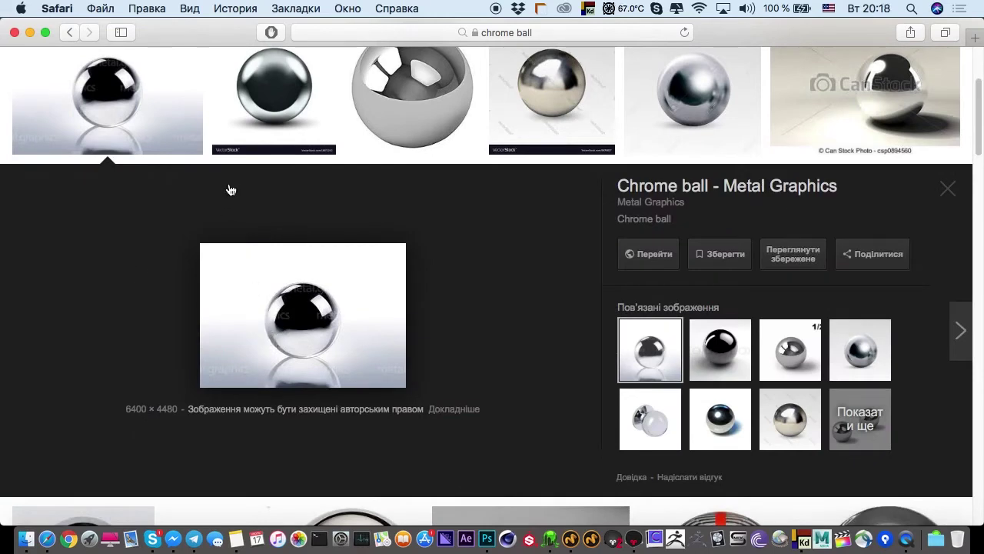
{"action": "left_click", "coordinate": [527, 82]}
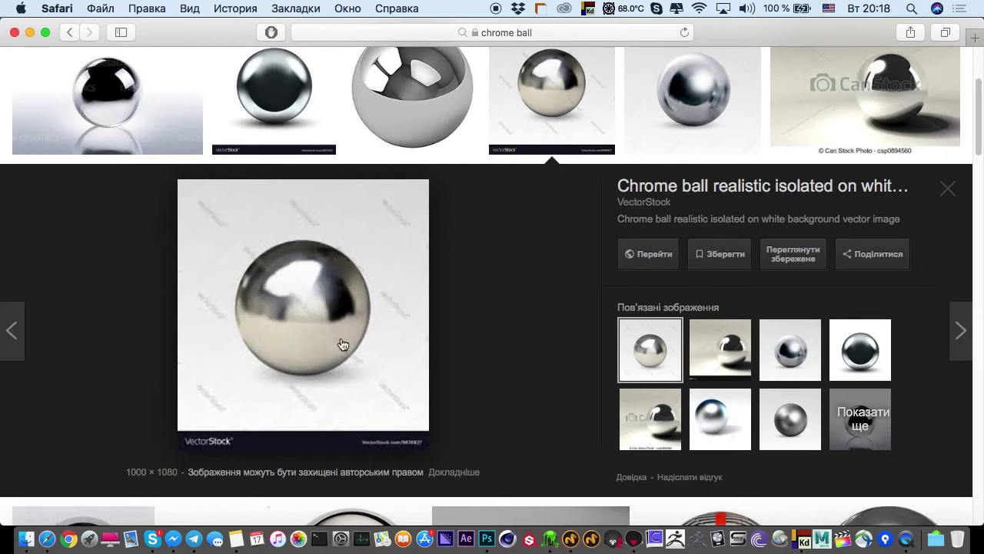
{"action": "scroll", "coordinate": [553, 160], "scroll_direction": "down", "scroll_amount": 5}
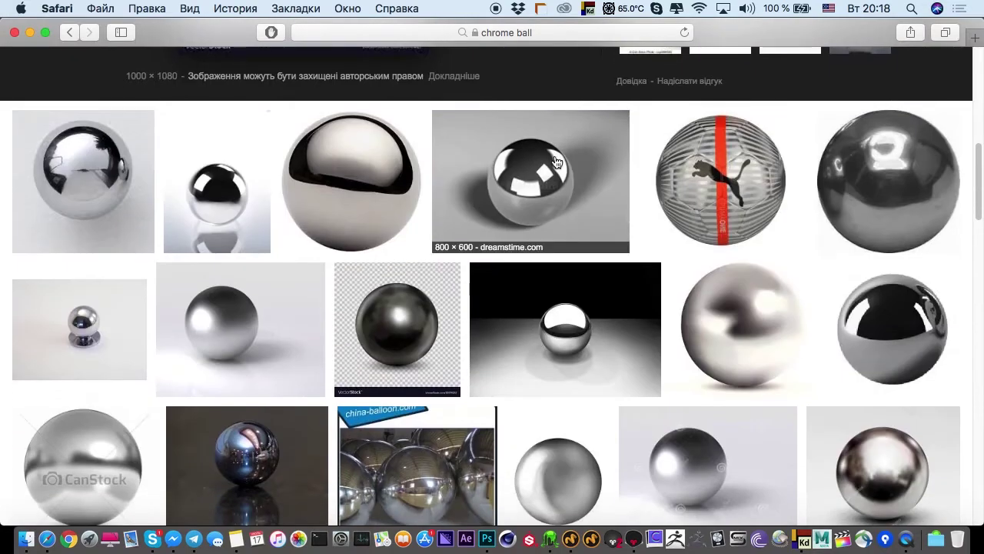
{"action": "scroll", "coordinate": [653, 382], "scroll_direction": "down", "scroll_amount": 3}
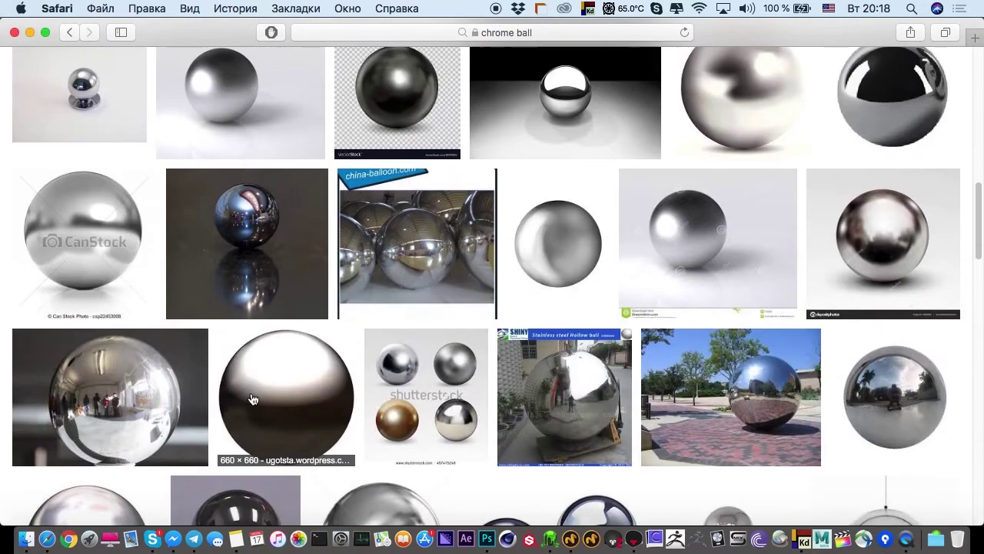
{"action": "left_click", "coordinate": [720, 379]}
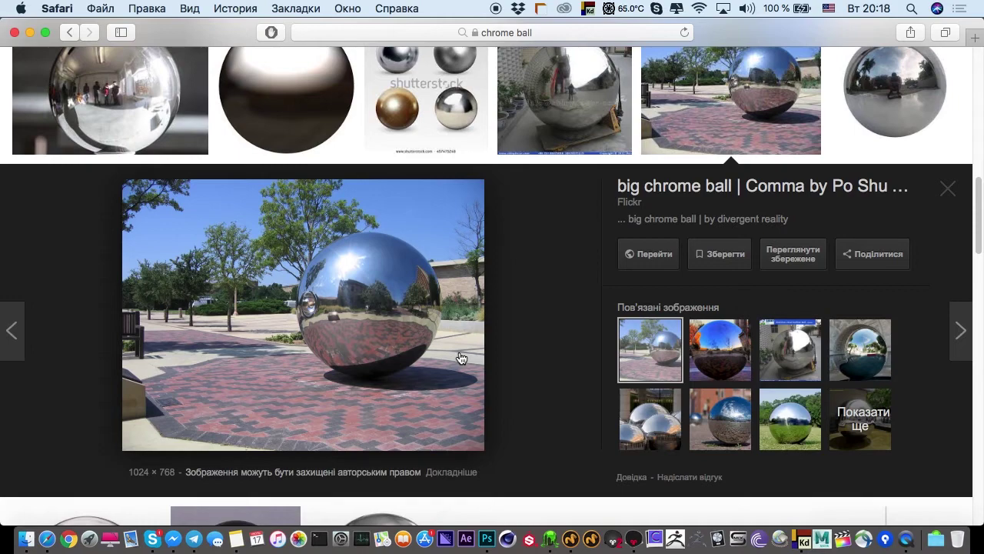
{"action": "left_click", "coordinate": [893, 115]}
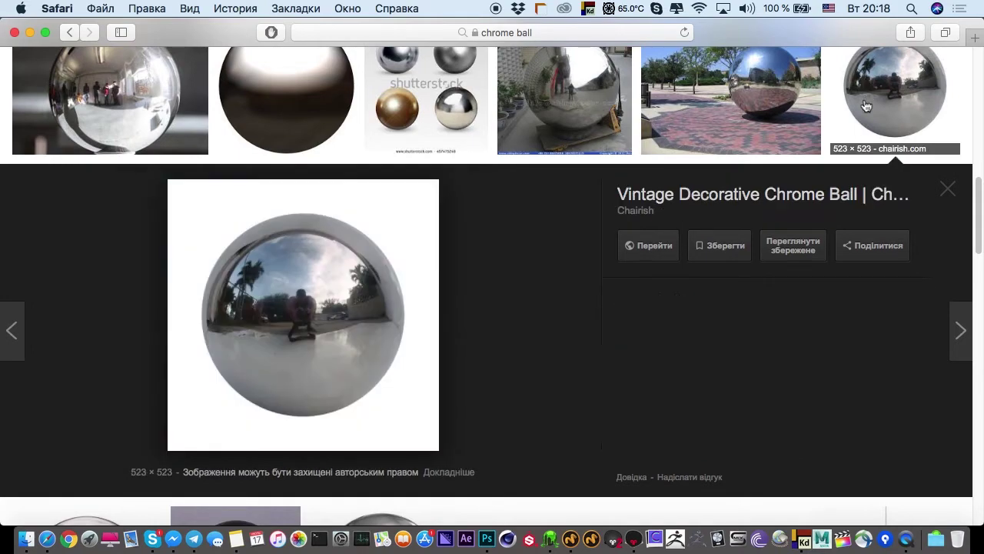
{"action": "scroll", "coordinate": [545, 167], "scroll_direction": "down", "scroll_amount": 5}
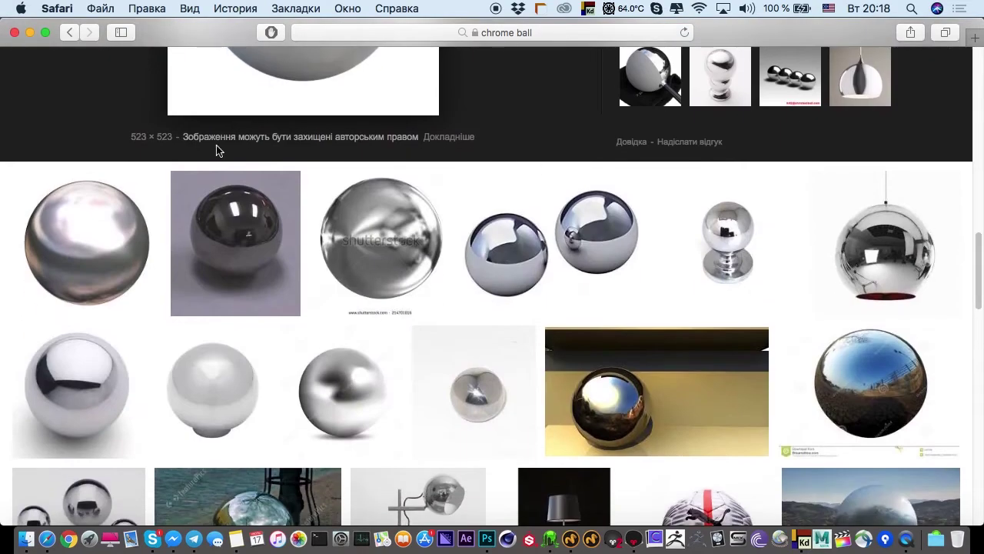
{"action": "left_click", "coordinate": [515, 254]}
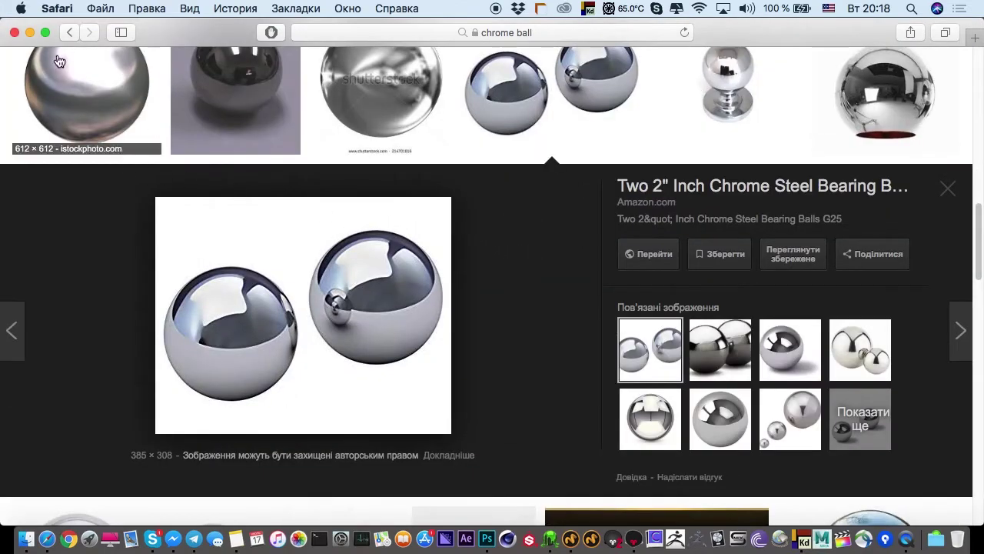
Switch back to Marmoset Toolbag, set the Default material's specular intensity to 1.0 and inspect the reflections on the table
{"action": "left_click", "coordinate": [30, 33]}
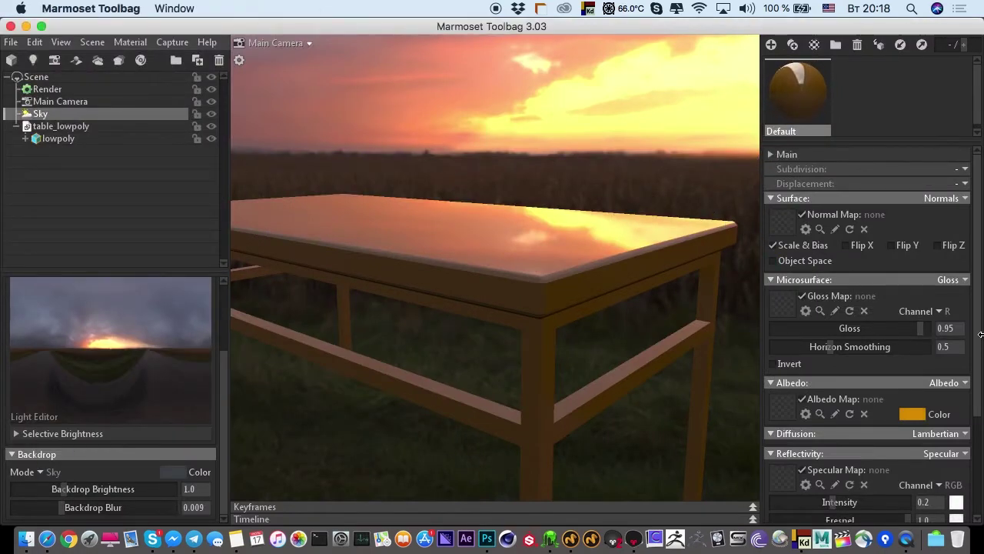
{"action": "scroll", "coordinate": [976, 354], "scroll_direction": "down", "scroll_amount": 2}
{"action": "left_click_drag", "start_coordinate": [832, 444], "coordinate": [948, 446]}
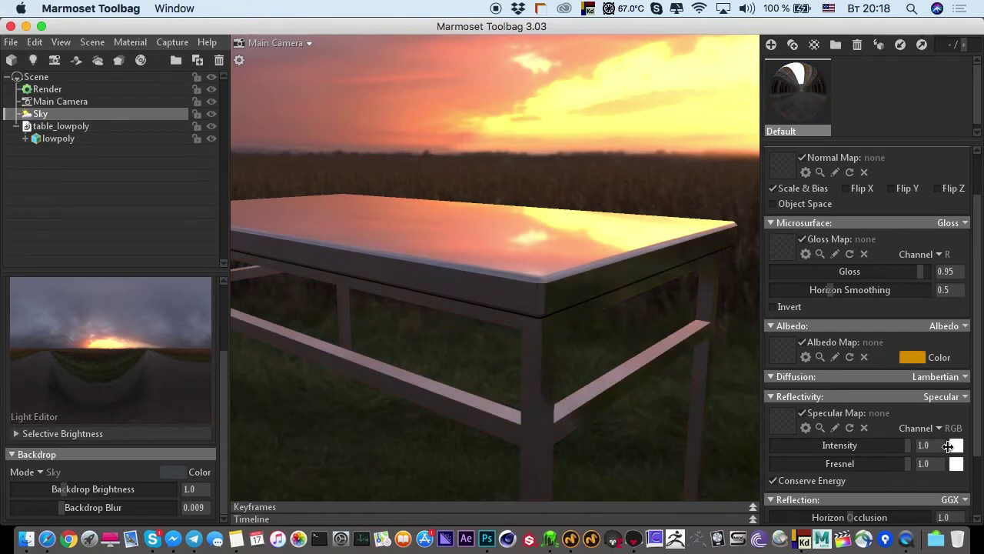
{"action": "left_click_drag", "start_coordinate": [484, 243], "coordinate": [445, 285]}
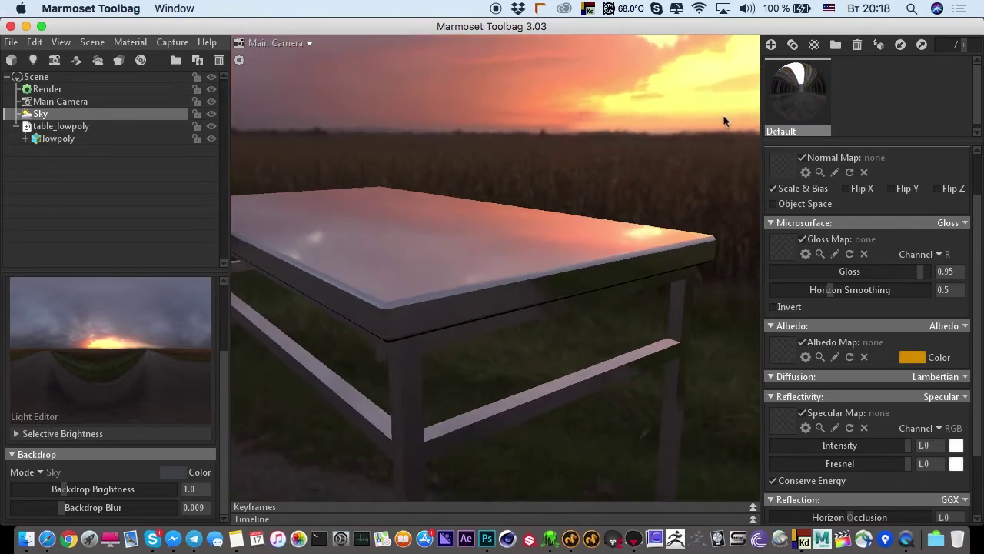
{"action": "left_click_drag", "start_coordinate": [771, 144], "coordinate": [776, 167]}
{"action": "left_click_drag", "start_coordinate": [675, 140], "coordinate": [606, 103]}
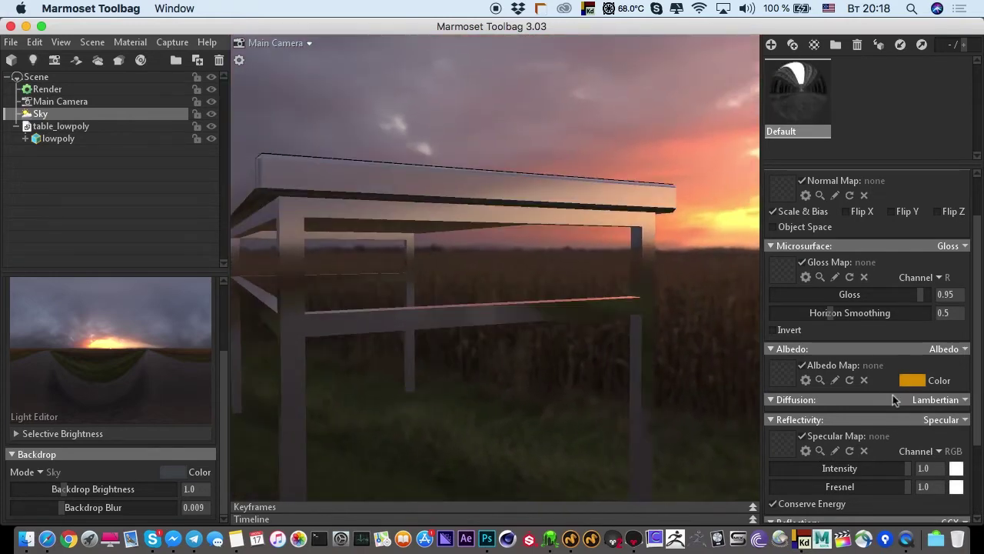
Lower the specular intensity and change the Default material's reflectivity model from Specular to Metalness
{"action": "left_click_drag", "start_coordinate": [906, 471], "coordinate": [851, 456]}
{"action": "left_click", "coordinate": [929, 422]}
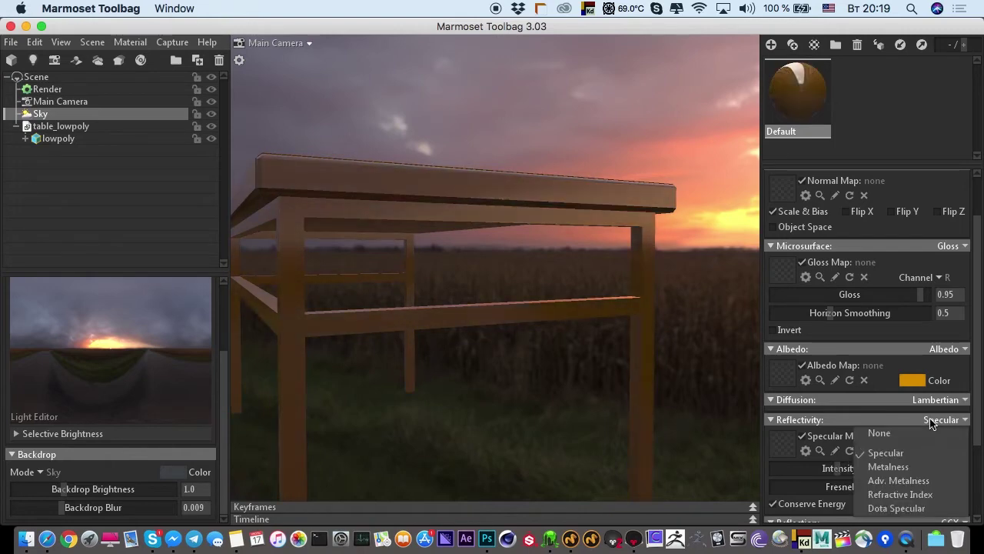
{"action": "left_click", "coordinate": [888, 467]}
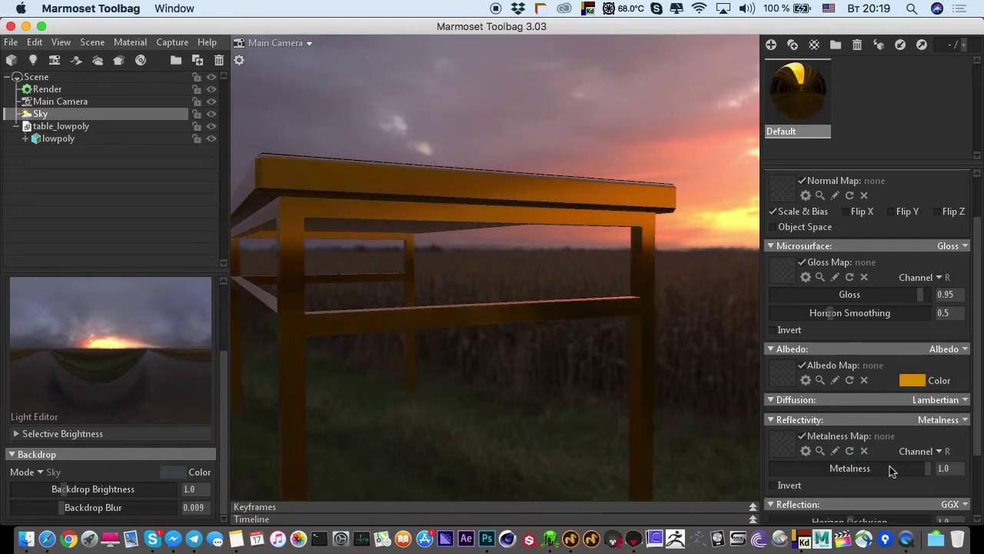
{"action": "left_click_drag", "start_coordinate": [512, 272], "coordinate": [599, 278]}
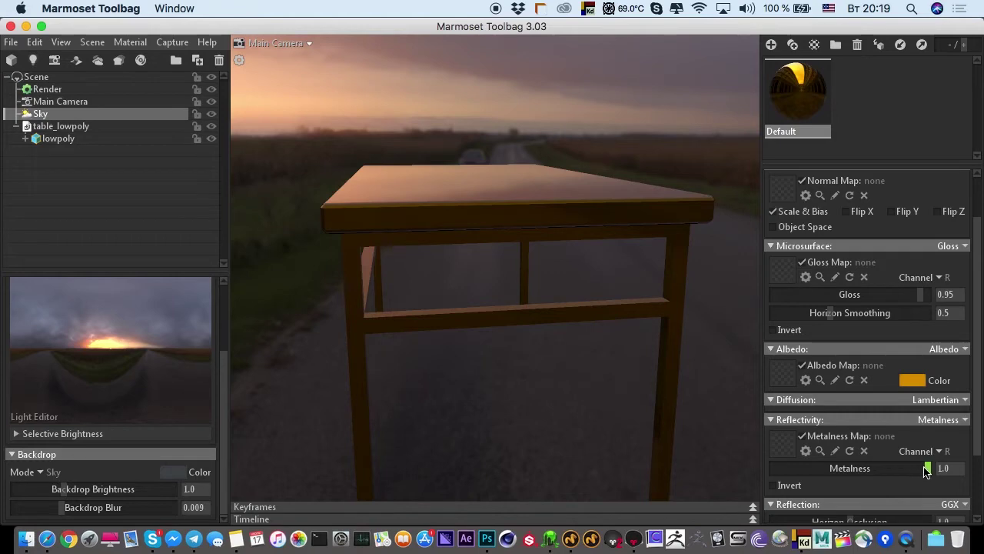
Reduce the Default material's metalness to 0.0 and inspect the tabletop from several angles
{"action": "left_click_drag", "start_coordinate": [928, 470], "coordinate": [748, 461]}
{"action": "mouse_move", "coordinate": [533, 317]}
{"action": "left_mouse_down"}
{"action": "mouse_move", "coordinate": [418, 310]}
{"action": "mouse_move", "coordinate": [424, 330]}
{"action": "mouse_move", "coordinate": [547, 320]}
{"action": "left_mouse_up"}
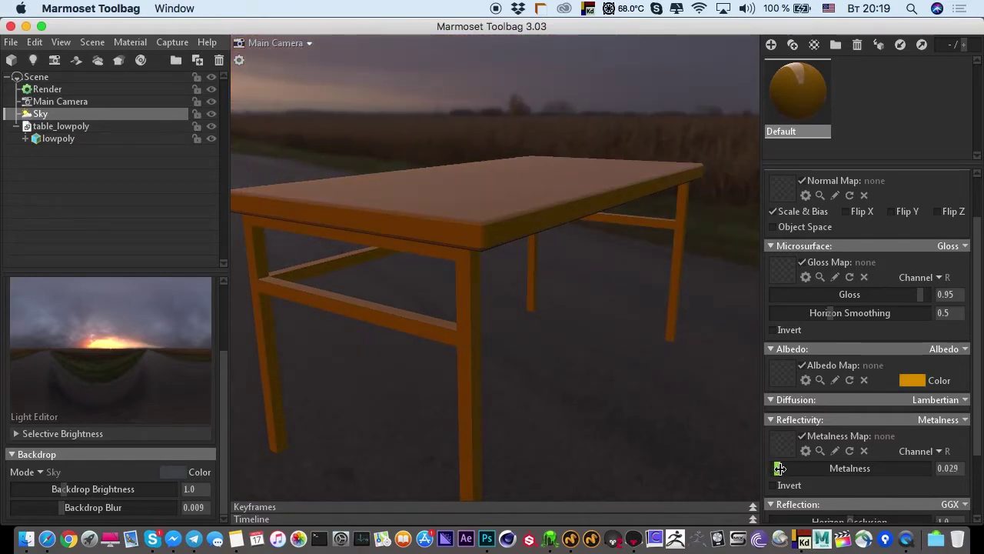
{"action": "left_click_drag", "start_coordinate": [549, 272], "coordinate": [289, 318]}
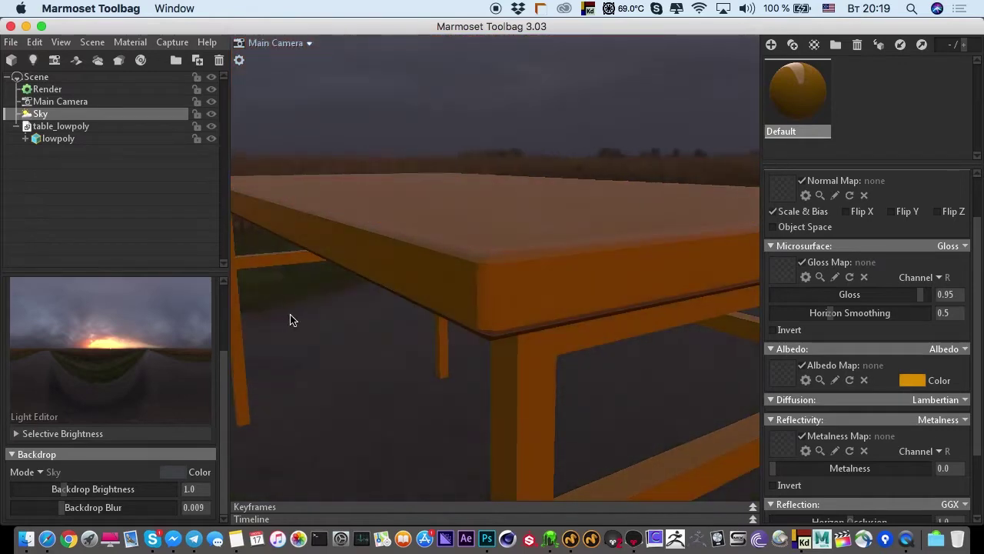
{"action": "left_click_drag", "start_coordinate": [439, 334], "coordinate": [669, 377]}
Raise the Default material's metalness to about 0.599 and inspect the sunset's reflection in the tabletop
{"action": "left_click_drag", "start_coordinate": [779, 474], "coordinate": [865, 470]}
{"action": "left_click_drag", "start_coordinate": [584, 330], "coordinate": [365, 339]}
{"action": "scroll", "coordinate": [382, 279], "scroll_direction": "down", "scroll_amount": 3}
{"action": "left_click", "coordinate": [382, 279]}
{"action": "left_click_drag", "start_coordinate": [269, 315], "coordinate": [443, 321]}
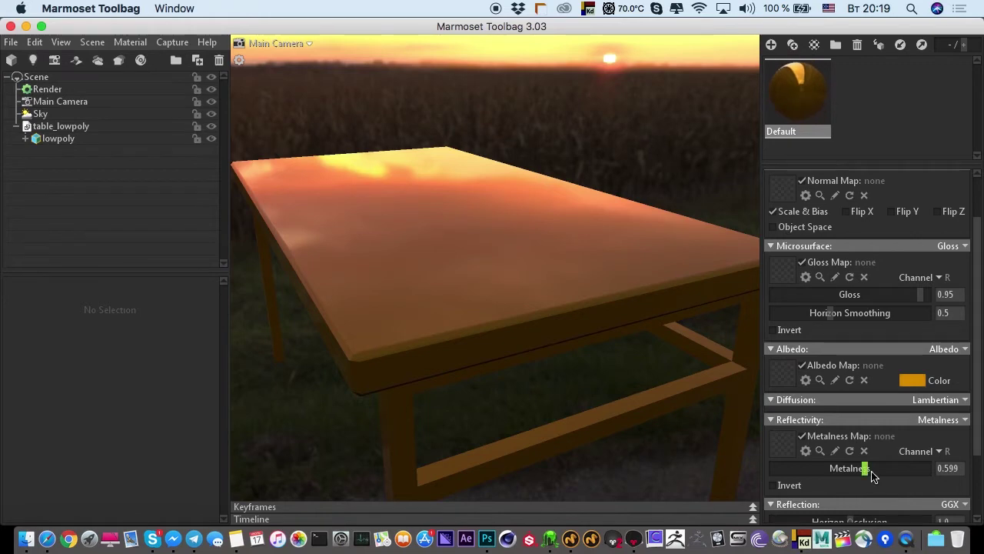
Set the Default material's metalness to 1.0 and compare the tabletop's reflections around the table
{"action": "left_click_drag", "start_coordinate": [867, 466], "coordinate": [926, 467]}
{"action": "left_click_drag", "start_coordinate": [669, 326], "coordinate": [580, 329]}
{"action": "middle_click_drag", "start_coordinate": [580, 329], "coordinate": [632, 308]}
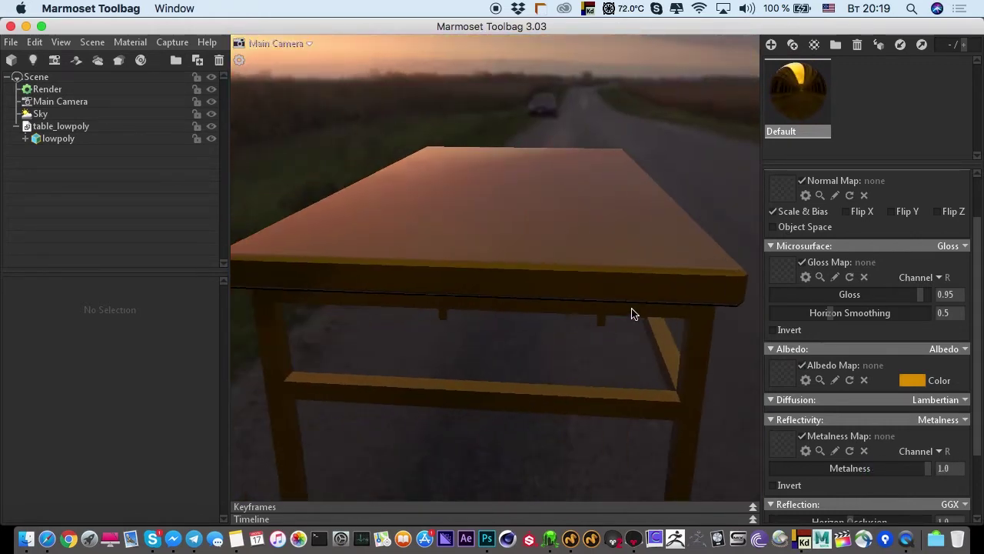
{"action": "left_click_drag", "start_coordinate": [632, 308], "coordinate": [781, 77]}
{"action": "left_click_drag", "start_coordinate": [628, 201], "coordinate": [861, 389]}
{"action": "left_click_drag", "start_coordinate": [583, 317], "coordinate": [623, 302]}
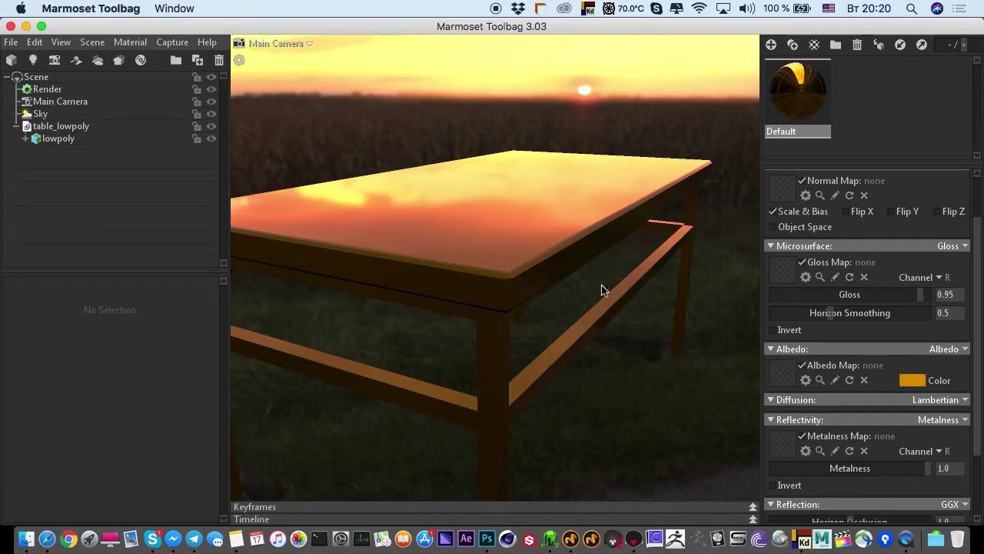
{"action": "left_click_drag", "start_coordinate": [602, 285], "coordinate": [831, 367]}
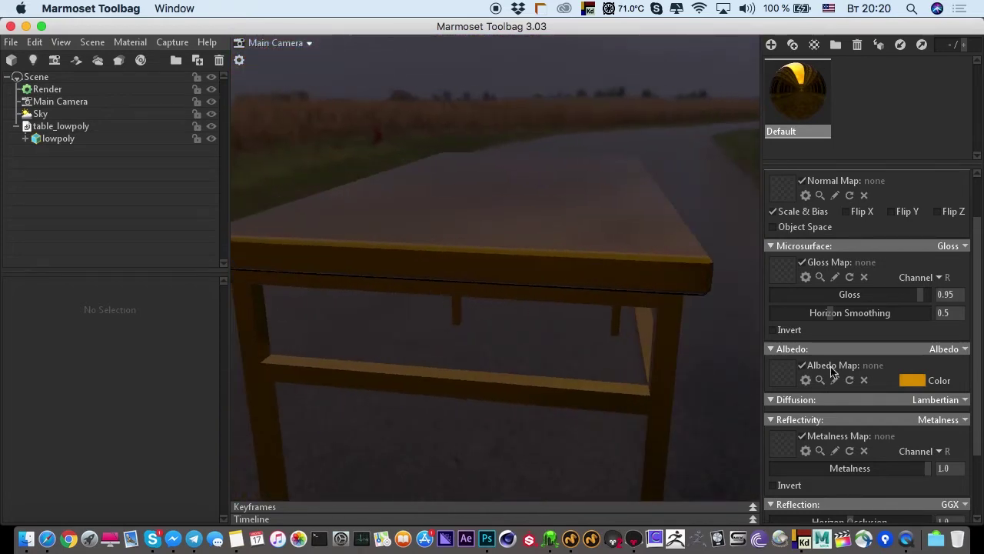
Set the Default material's albedo color to white ffffff
{"action": "left_click", "coordinate": [913, 382]}
{"action": "left_click_drag", "start_coordinate": [295, 320], "coordinate": [172, 312]}
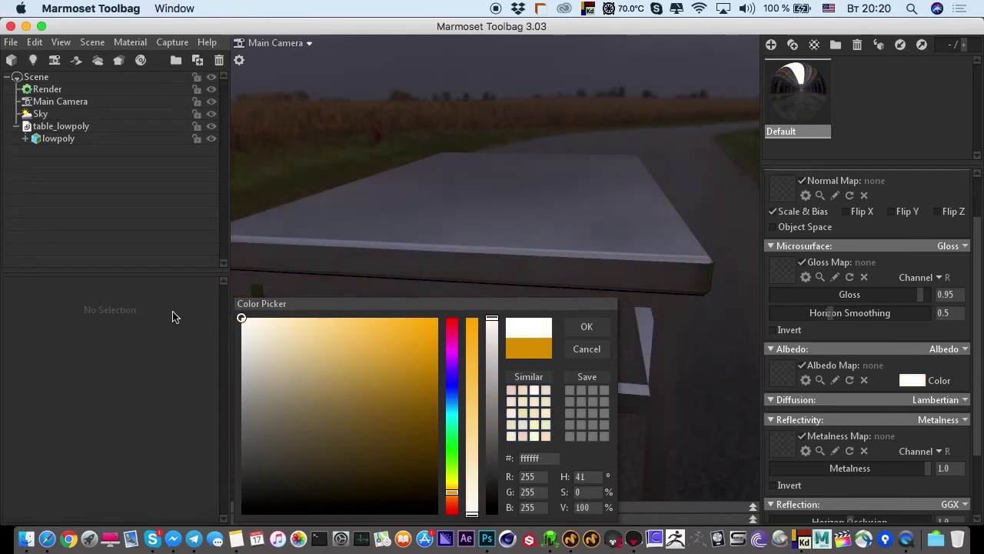
{"action": "left_click", "coordinate": [586, 327]}
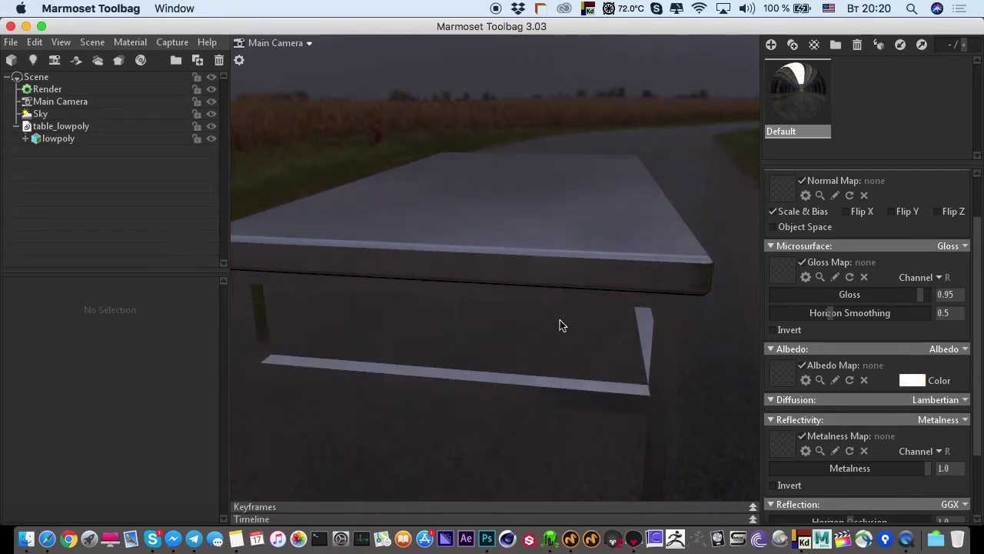
{"action": "mouse_move", "coordinate": [559, 326]}
{"action": "left_mouse_down"}
{"action": "mouse_move", "coordinate": [451, 303]}
{"action": "mouse_move", "coordinate": [549, 311]}
{"action": "left_mouse_up"}
{"action": "left_click", "coordinate": [909, 381]}
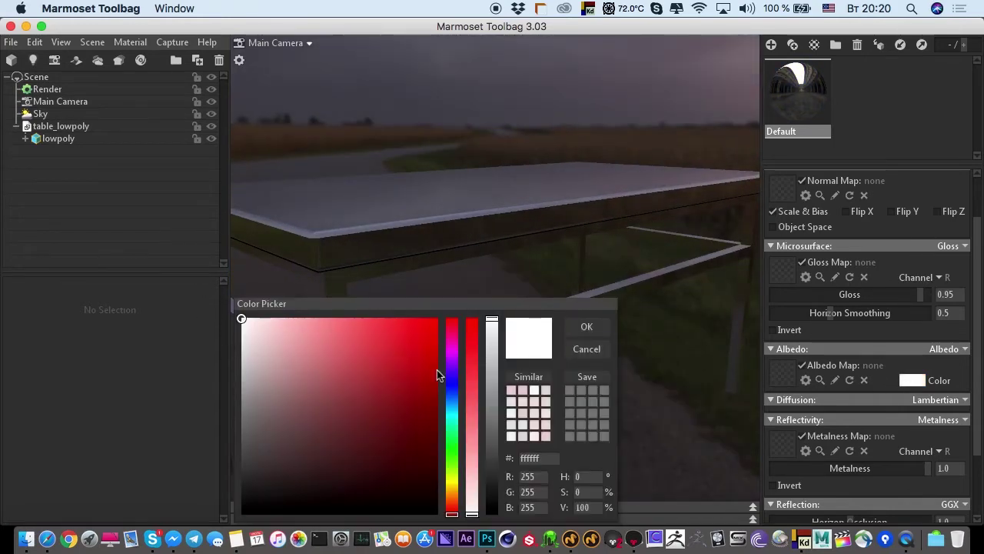
{"action": "mouse_move", "coordinate": [438, 374]}
{"action": "left_mouse_down"}
{"action": "mouse_move", "coordinate": [230, 538]}
{"action": "mouse_move", "coordinate": [224, 306]}
{"action": "left_mouse_up"}
{"action": "left_click", "coordinate": [596, 331]}
{"action": "left_click_drag", "start_coordinate": [596, 332], "coordinate": [499, 306]}
Set the Default material's gloss to 0.96 and inspect the table's edges and legs up close
{"action": "left_click_drag", "start_coordinate": [924, 299], "coordinate": [926, 299]}
{"action": "left_click_drag", "start_coordinate": [649, 290], "coordinate": [438, 233]}
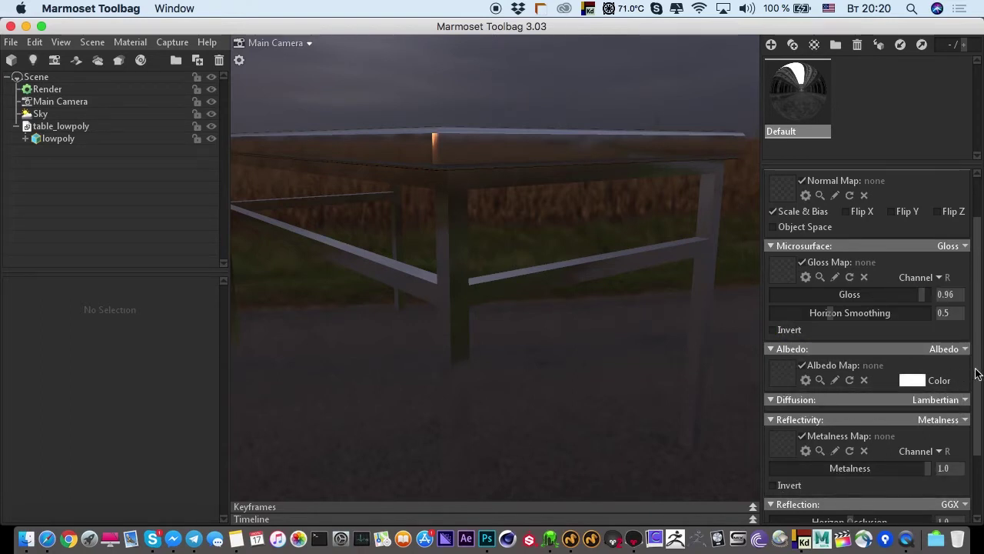
{"action": "scroll", "coordinate": [977, 374], "scroll_direction": "down", "scroll_amount": 2}
{"action": "scroll", "coordinate": [845, 431], "scroll_direction": "up", "scroll_amount": 3}
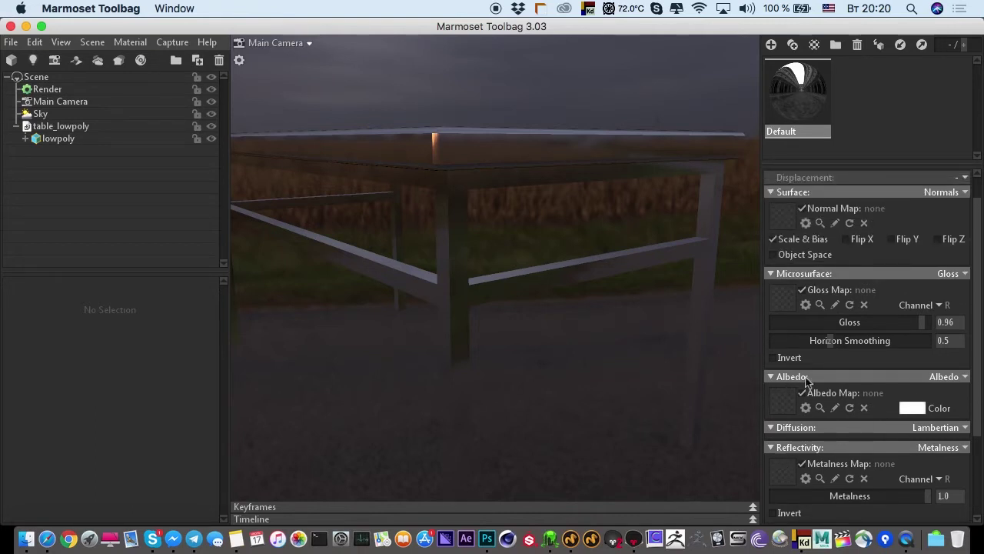
{"action": "left_click_drag", "start_coordinate": [421, 139], "coordinate": [433, 184]}
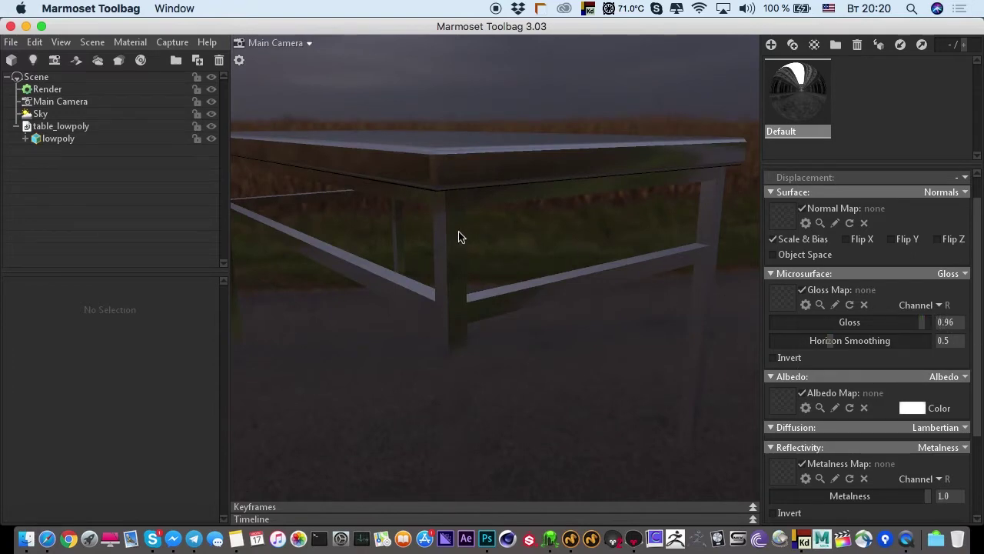
{"action": "left_click_drag", "start_coordinate": [458, 237], "coordinate": [378, 243]}
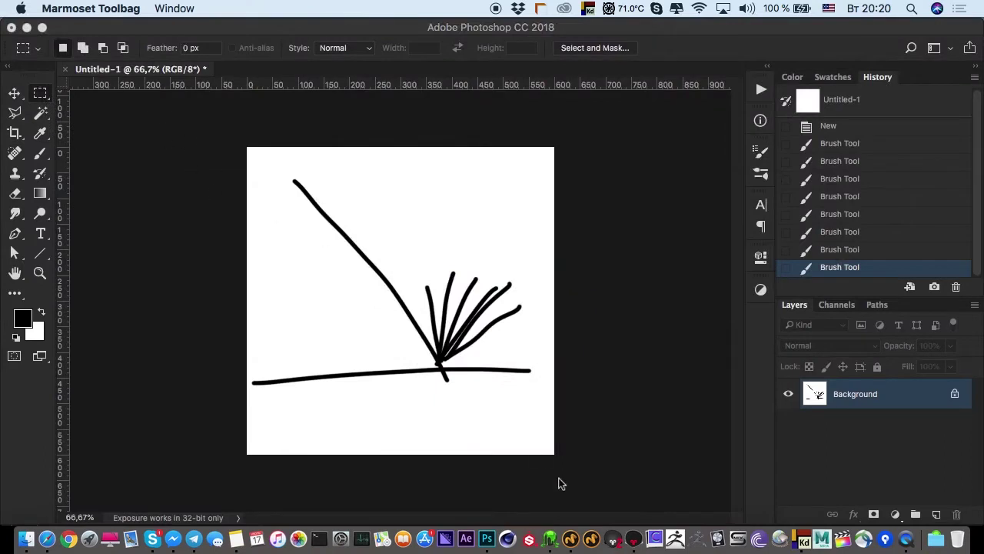
Switch to 3D-Coat and enable the glossiness and depth channels for the paint brush
{"action": "left_click", "coordinate": [549, 538]}
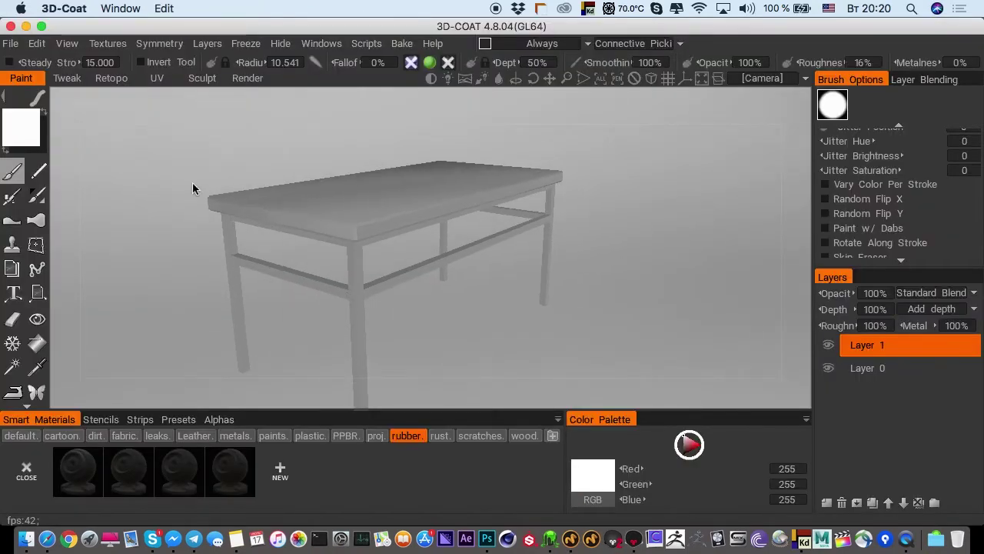
{"action": "mouse_move", "coordinate": [410, 71]}
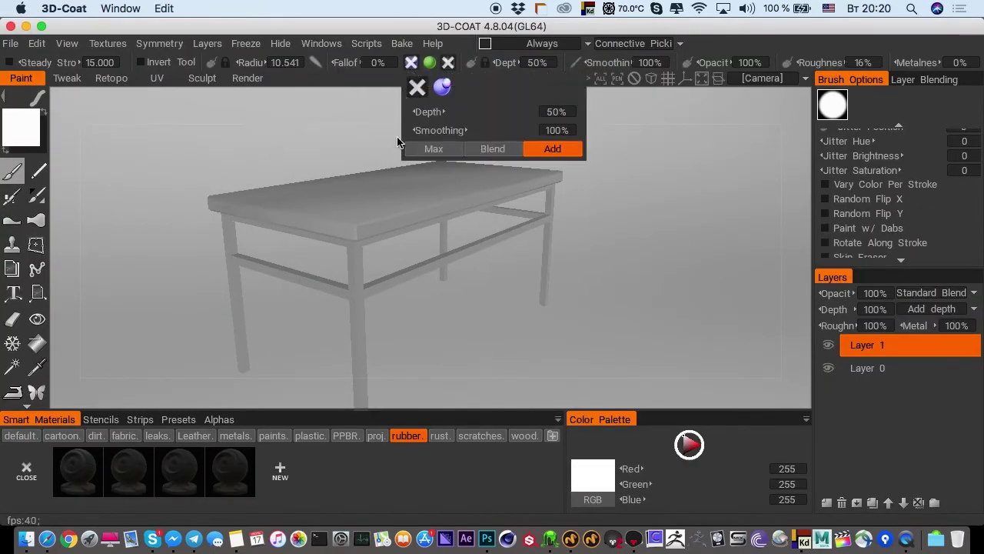
{"action": "left_click", "coordinate": [448, 62]}
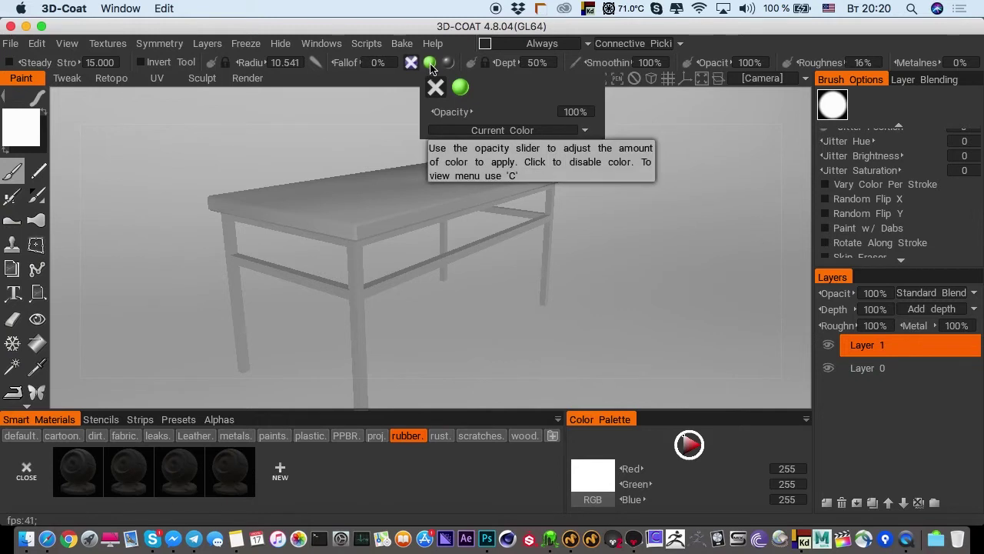
{"action": "mouse_move", "coordinate": [453, 68]}
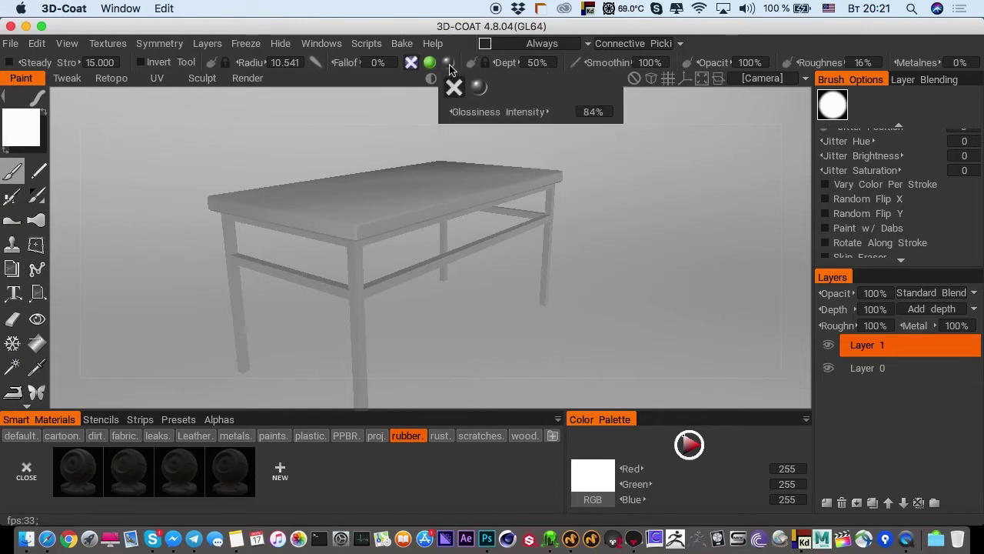
{"action": "left_click", "coordinate": [432, 43]}
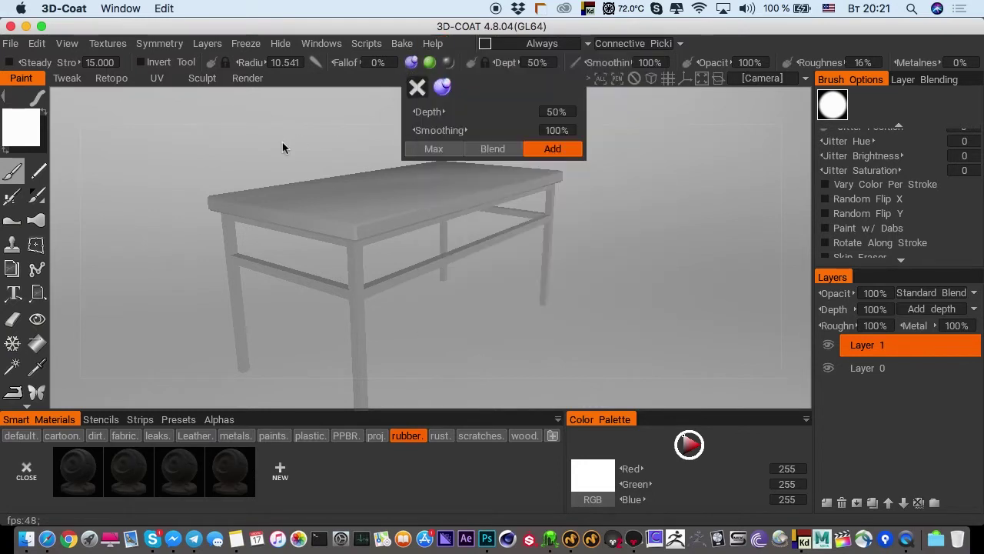
Examine the table's shading by rotating the environment lighting and viewing the tabletop from different angles
{"action": "left_click_drag", "start_coordinate": [195, 172], "coordinate": [351, 171]}
{"action": "scroll", "coordinate": [350, 177], "scroll_direction": "down", "scroll_amount": 6}
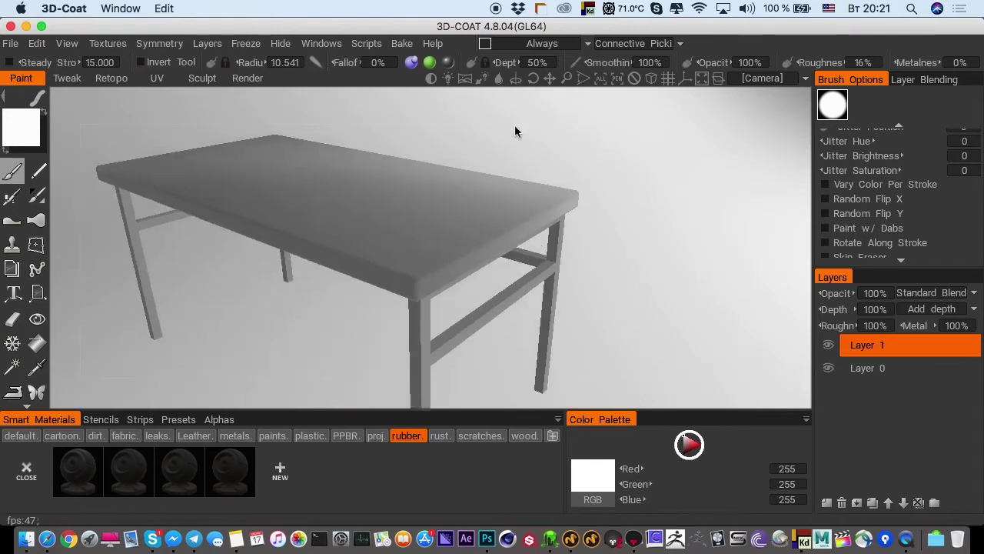
{"action": "left_click_drag", "start_coordinate": [491, 129], "coordinate": [428, 134]}
{"action": "right_click_drag", "start_coordinate": [428, 134], "coordinate": [162, 132], "text": "shift"}
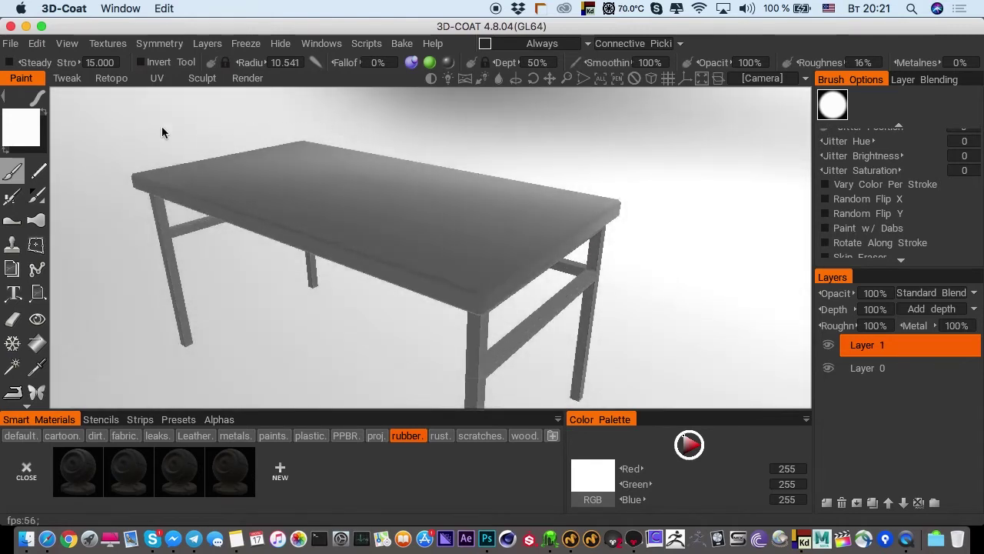
{"action": "right_click_drag", "start_coordinate": [461, 134], "coordinate": [812, 195], "text": "shift"}
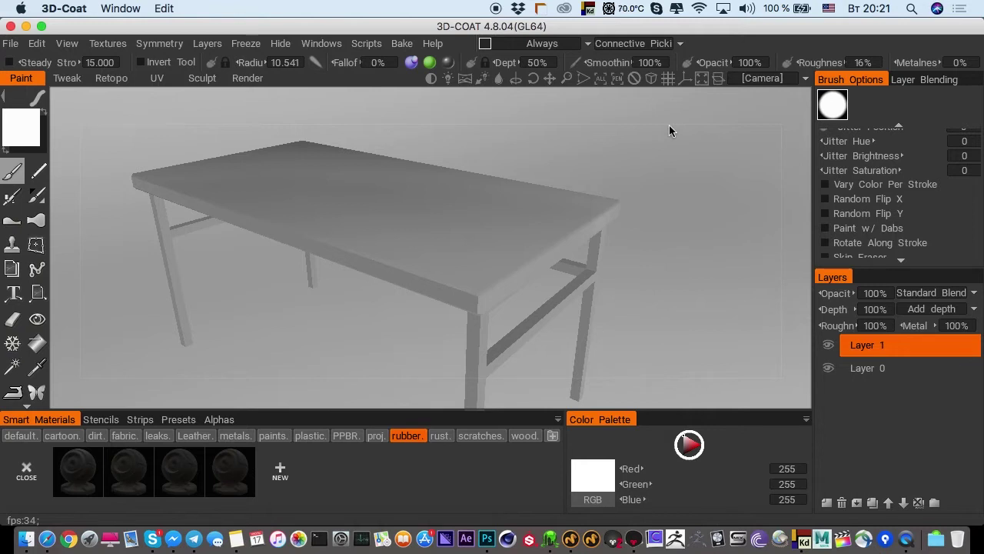
{"action": "left_click_drag", "start_coordinate": [395, 198], "coordinate": [393, 211], "text": "alt"}
{"action": "right_click_drag", "start_coordinate": [393, 211], "coordinate": [377, 241]}
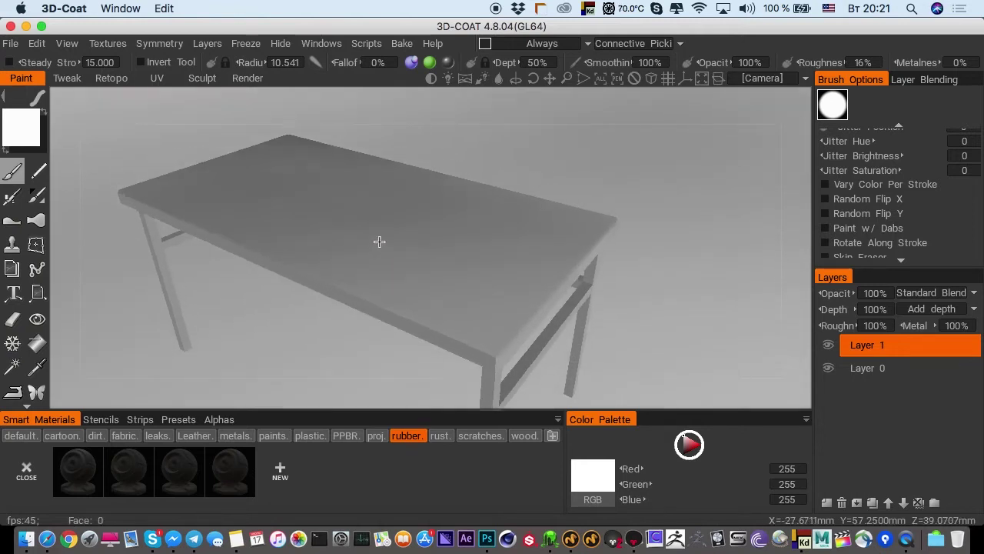
Disable the brush's depth and glossiness channels, leaving only the color channel on
{"action": "left_click", "coordinate": [428, 63]}
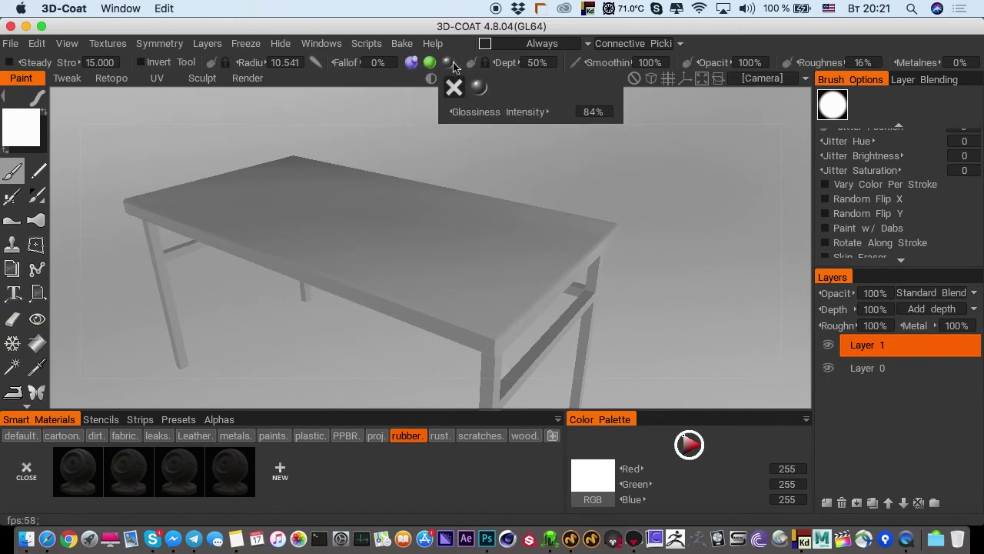
{"action": "left_click", "coordinate": [413, 62]}
{"action": "left_click", "coordinate": [446, 67]}
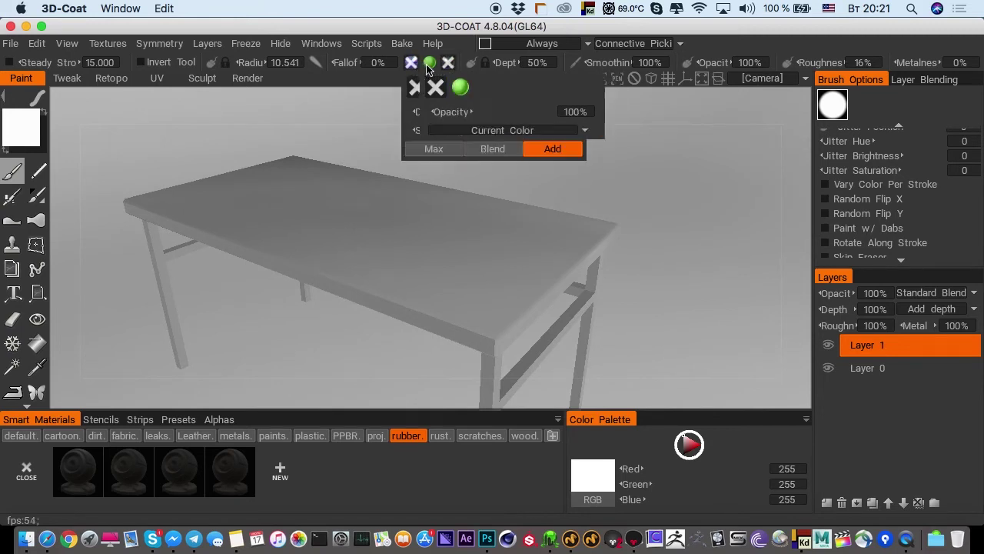
Reduce the brush radius to 5.721 and keep white as the active paint color
{"action": "left_click", "coordinate": [44, 112]}
{"action": "right_click_drag", "start_coordinate": [390, 207], "coordinate": [216, 185]}
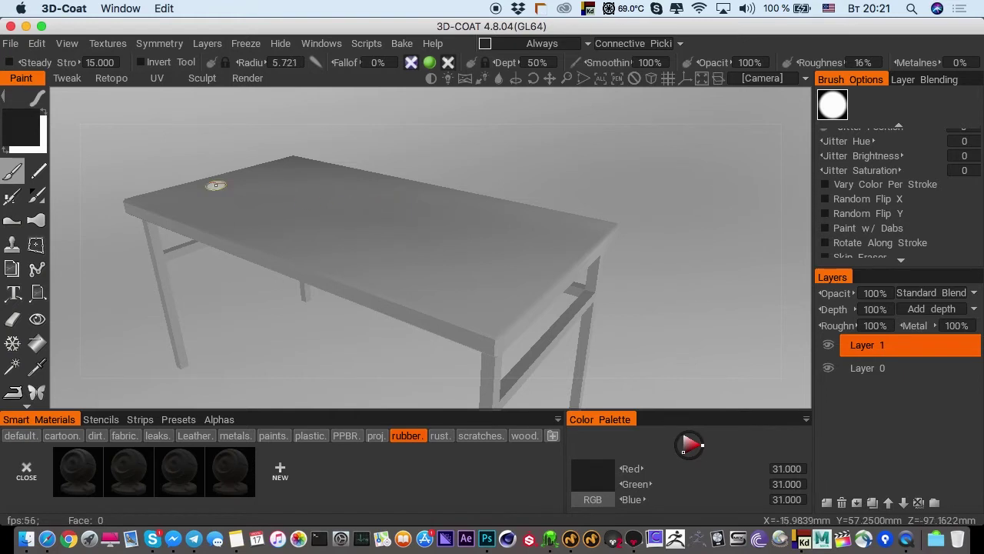
{"action": "left_click", "coordinate": [45, 115]}
Try painting a few white strokes across the tabletop on Layer 1
{"action": "mouse_move", "coordinate": [390, 237]}
{"action": "left_mouse_down"}
{"action": "mouse_move", "coordinate": [369, 269]}
{"action": "mouse_move", "coordinate": [309, 261]}
{"action": "left_mouse_up"}
{"action": "left_click_drag", "start_coordinate": [303, 281], "coordinate": [282, 280]}
{"action": "right_click_drag", "start_coordinate": [282, 280], "coordinate": [415, 297]}
{"action": "left_click_drag", "start_coordinate": [347, 306], "coordinate": [354, 244], "text": "alt"}
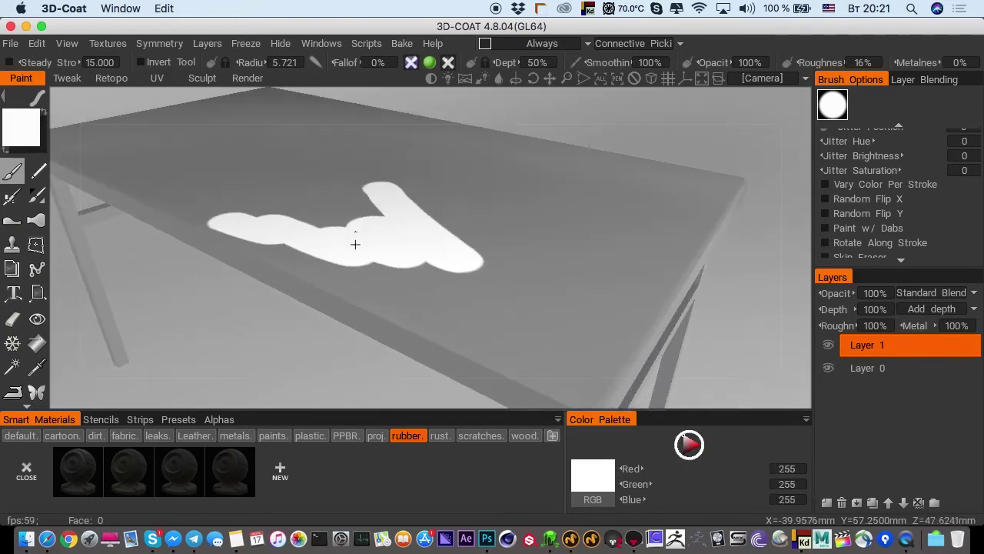
{"action": "mouse_move", "coordinate": [354, 243]}
{"action": "right_mouse_down", "text": "alt"}
{"action": "mouse_move", "coordinate": [367, 272]}
{"action": "mouse_move", "coordinate": [334, 218]}
{"action": "right_mouse_up", "text": "alt"}
Undo the white brush strokes on the tabletop
{"action": "key", "text": "super+z"}
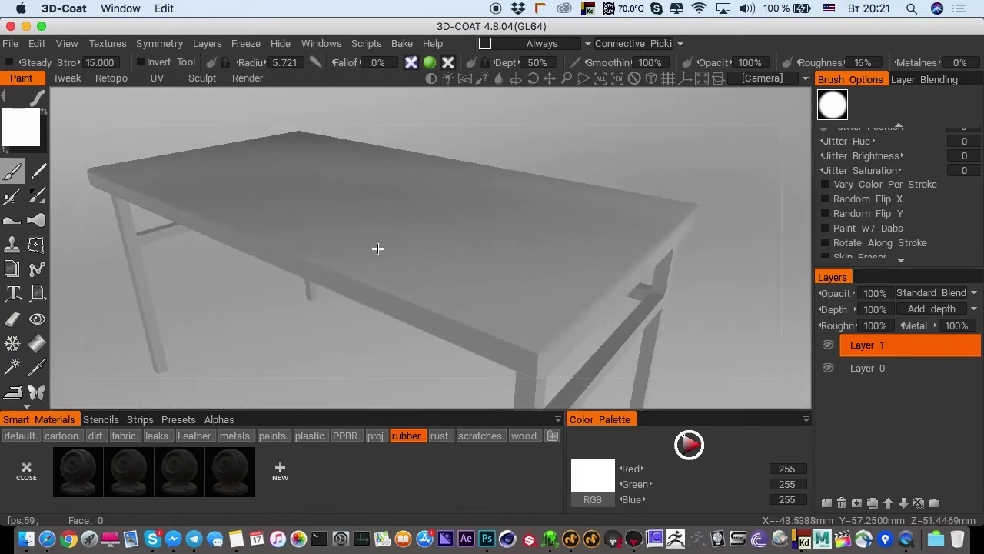
{"action": "left_click_drag", "start_coordinate": [377, 249], "coordinate": [371, 237], "text": "alt"}
{"action": "right_click_drag", "start_coordinate": [372, 237], "coordinate": [416, 217], "text": "alt"}
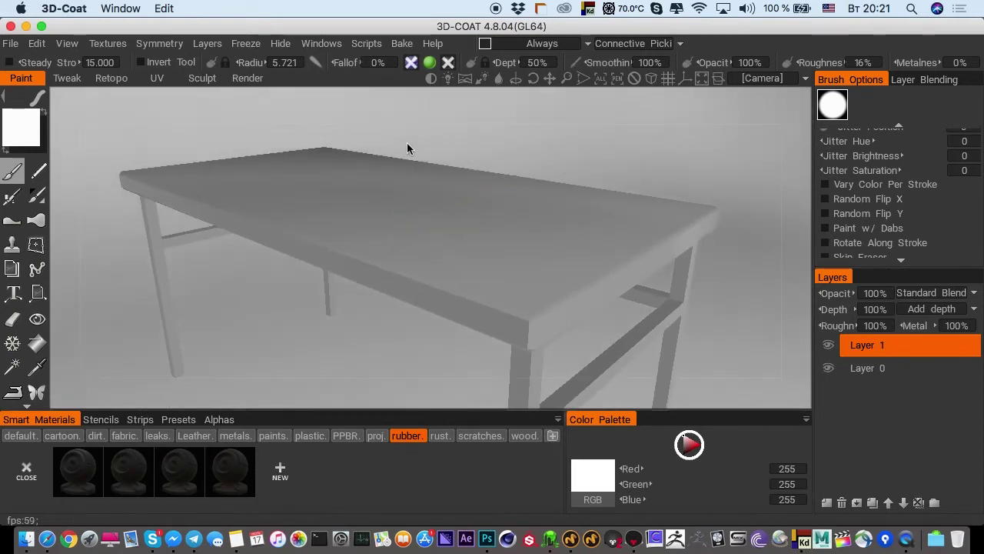
Switch the environment panorama to the brick courtyard and rotate it to light the table from another side
{"action": "left_click", "coordinate": [450, 81]}
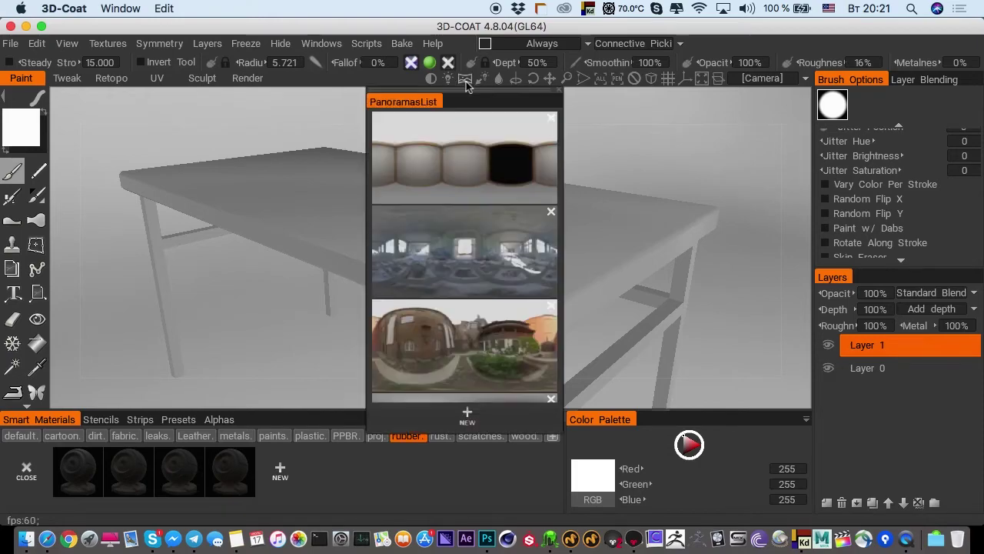
{"action": "scroll", "coordinate": [461, 293], "scroll_direction": "down", "scroll_amount": 3}
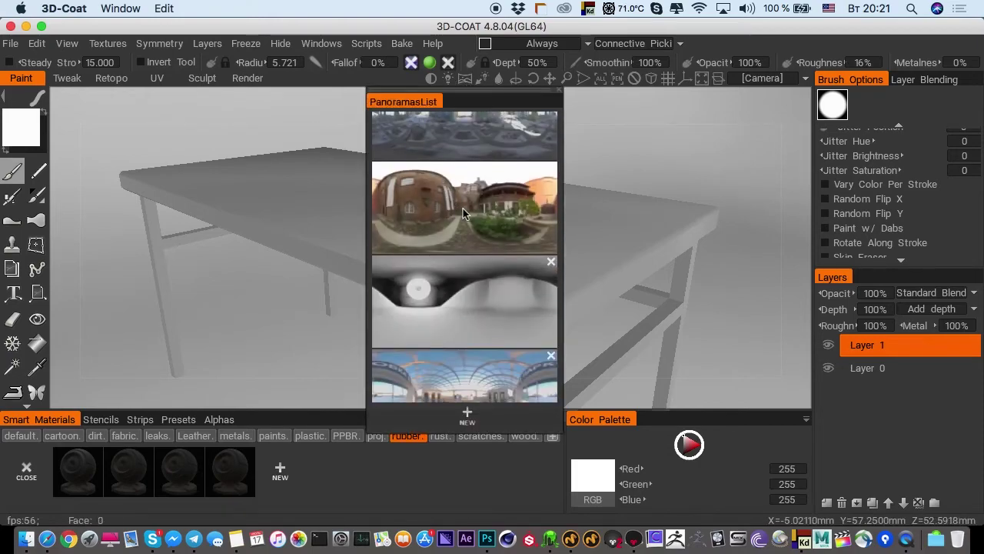
{"action": "left_click", "coordinate": [463, 214]}
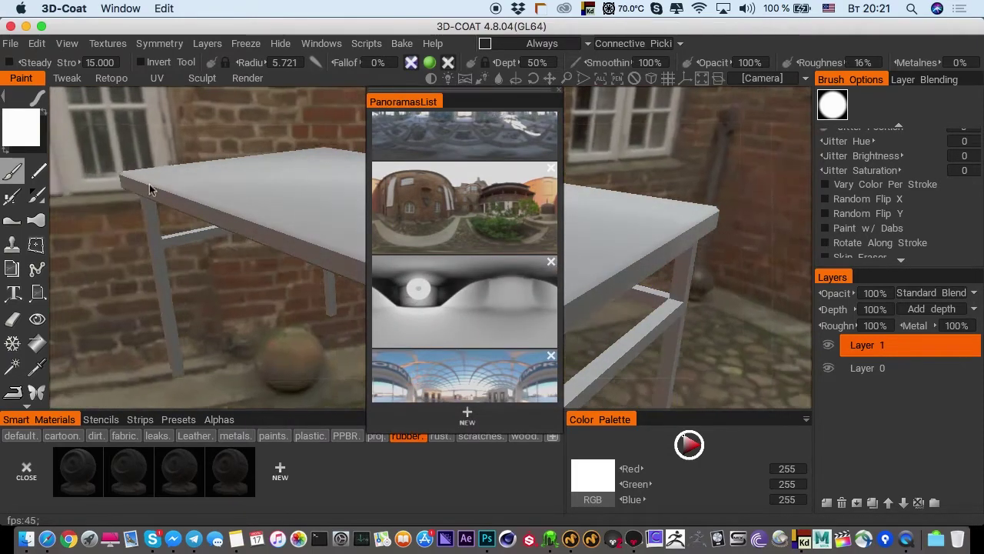
{"action": "left_click_drag", "start_coordinate": [151, 189], "coordinate": [559, 111]}
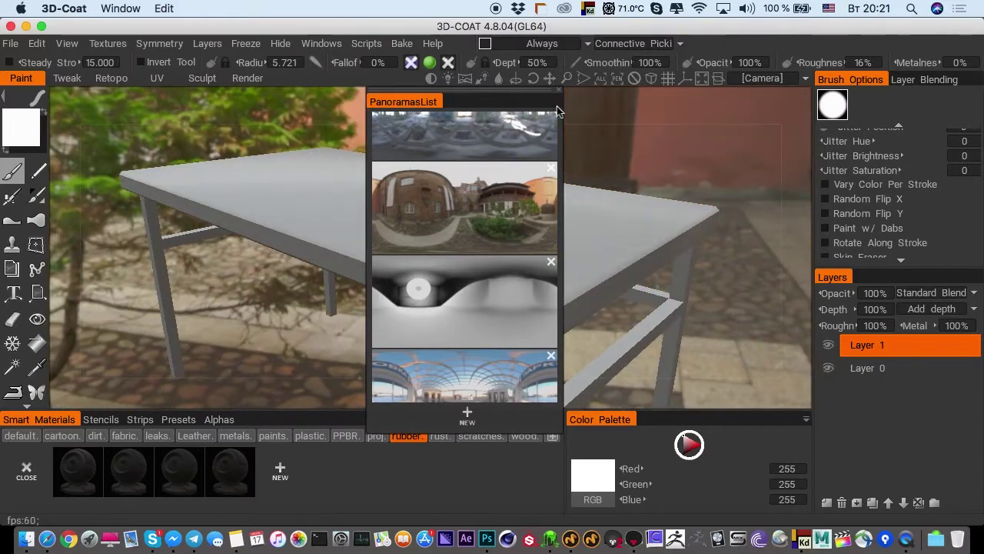
{"action": "left_click", "coordinate": [559, 89]}
Try painting white color strokes on the tabletop under the courtyard lighting and undo them
{"action": "left_click_drag", "start_coordinate": [460, 156], "coordinate": [450, 169]}
{"action": "mouse_move", "coordinate": [436, 234]}
{"action": "left_mouse_down"}
{"action": "mouse_move", "coordinate": [466, 272]}
{"action": "mouse_move", "coordinate": [334, 250]}
{"action": "left_mouse_up"}
{"action": "key", "text": "super+z"}
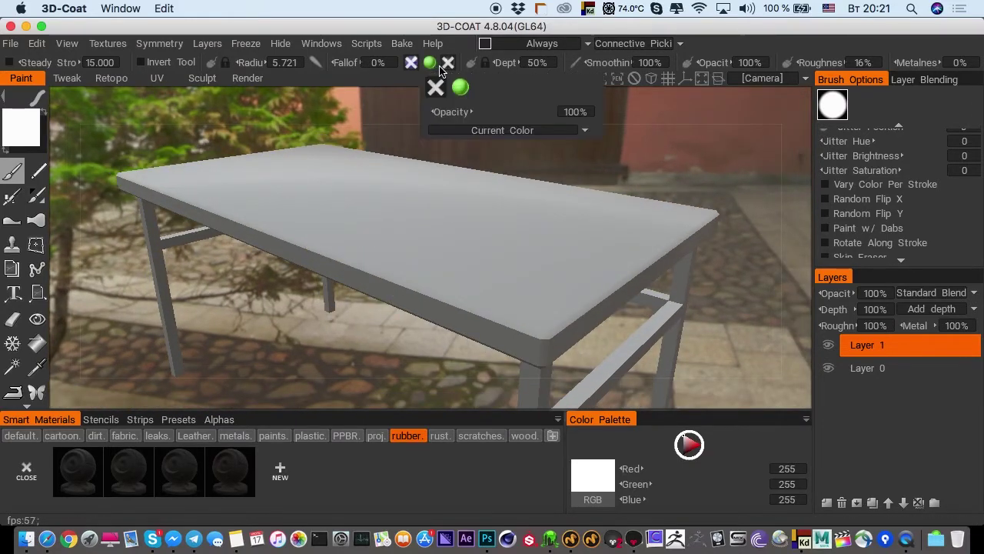
Enable the glossiness channel with 5% roughness and 100% metalness, and set the paint color to dark red (155, 0, 0)
{"action": "left_click", "coordinate": [449, 66]}
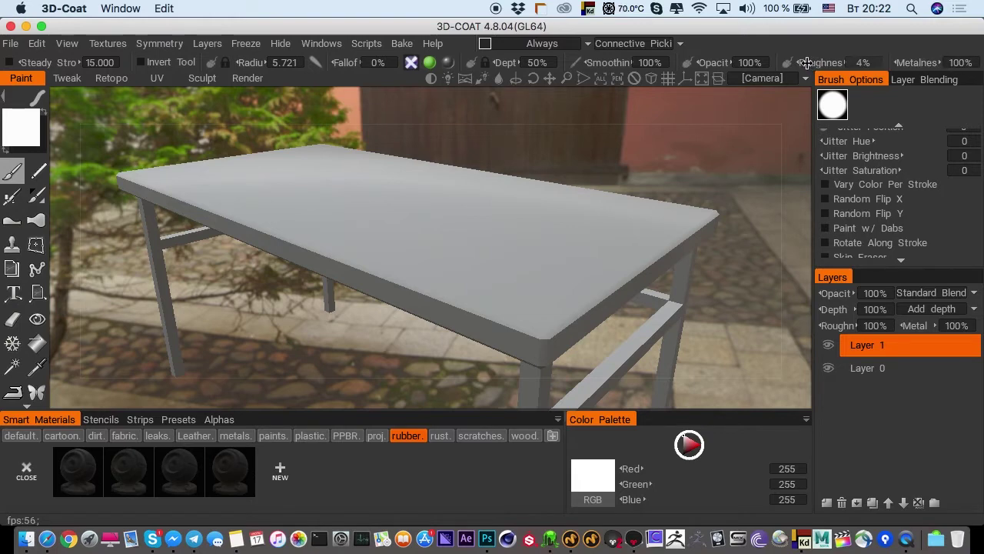
{"action": "left_click", "coordinate": [32, 129]}
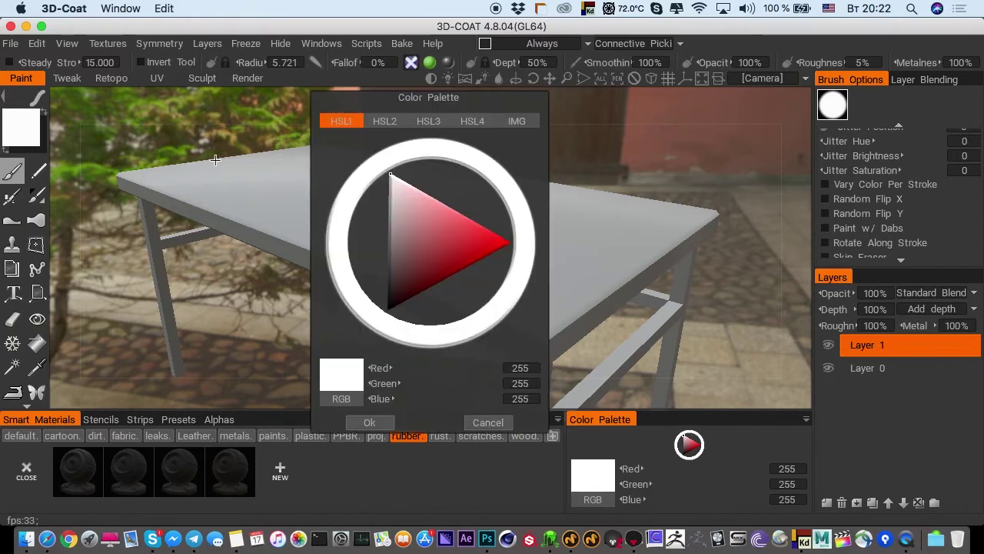
{"action": "left_click_drag", "start_coordinate": [457, 239], "coordinate": [466, 268]}
{"action": "left_click", "coordinate": [392, 422]}
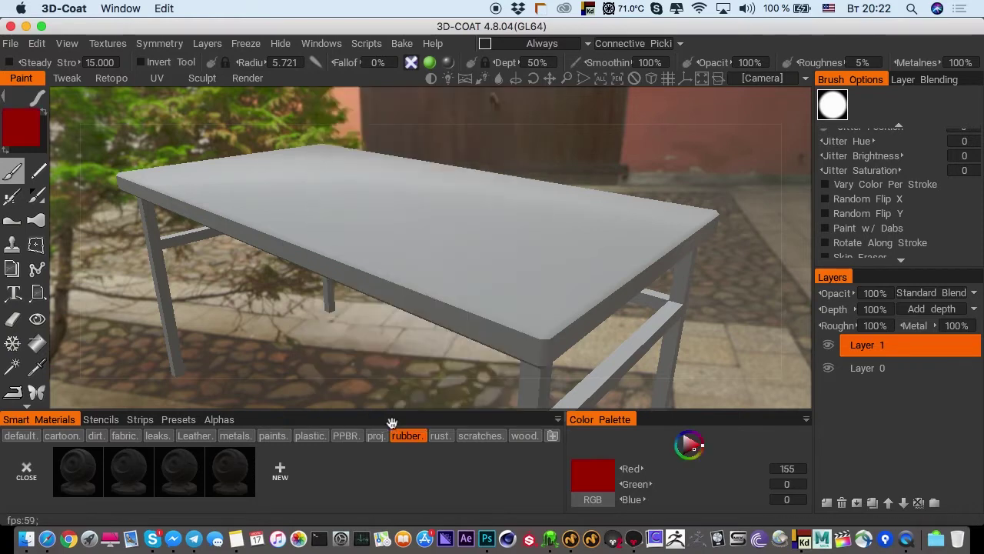
Enlarge the brush radius to 11.015 and paint one end of the tabletop with the glossy dark red metal
{"action": "left_click_drag", "start_coordinate": [343, 236], "coordinate": [412, 231], "text": "alt"}
{"action": "middle_click_drag", "start_coordinate": [412, 232], "coordinate": [361, 208], "text": "alt"}
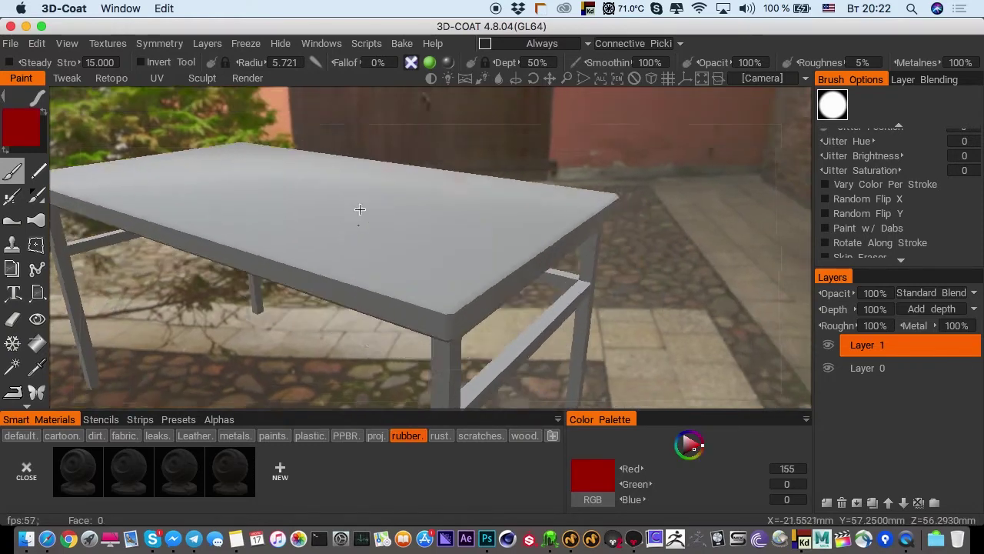
{"action": "left_click_drag", "start_coordinate": [361, 209], "coordinate": [354, 223], "text": "alt"}
{"action": "right_click_drag", "start_coordinate": [354, 223], "coordinate": [369, 220]}
{"action": "mouse_move", "coordinate": [369, 220]}
{"action": "left_mouse_down", "text": "alt"}
{"action": "mouse_move", "coordinate": [382, 241]}
{"action": "mouse_move", "coordinate": [418, 227]}
{"action": "mouse_move", "coordinate": [486, 295]}
{"action": "mouse_move", "coordinate": [430, 339]}
{"action": "mouse_move", "coordinate": [277, 269]}
{"action": "mouse_move", "coordinate": [346, 246]}
{"action": "mouse_move", "coordinate": [513, 270]}
{"action": "mouse_move", "coordinate": [477, 230]}
{"action": "mouse_move", "coordinate": [493, 208]}
{"action": "mouse_move", "coordinate": [411, 281]}
{"action": "mouse_move", "coordinate": [362, 226]}
{"action": "mouse_move", "coordinate": [433, 226]}
{"action": "mouse_move", "coordinate": [391, 218]}
{"action": "left_mouse_up", "text": "alt"}
{"action": "mouse_move", "coordinate": [464, 278]}
{"action": "left_mouse_down"}
{"action": "mouse_move", "coordinate": [530, 258]}
{"action": "mouse_move", "coordinate": [538, 213]}
{"action": "mouse_move", "coordinate": [451, 198]}
{"action": "left_mouse_up"}
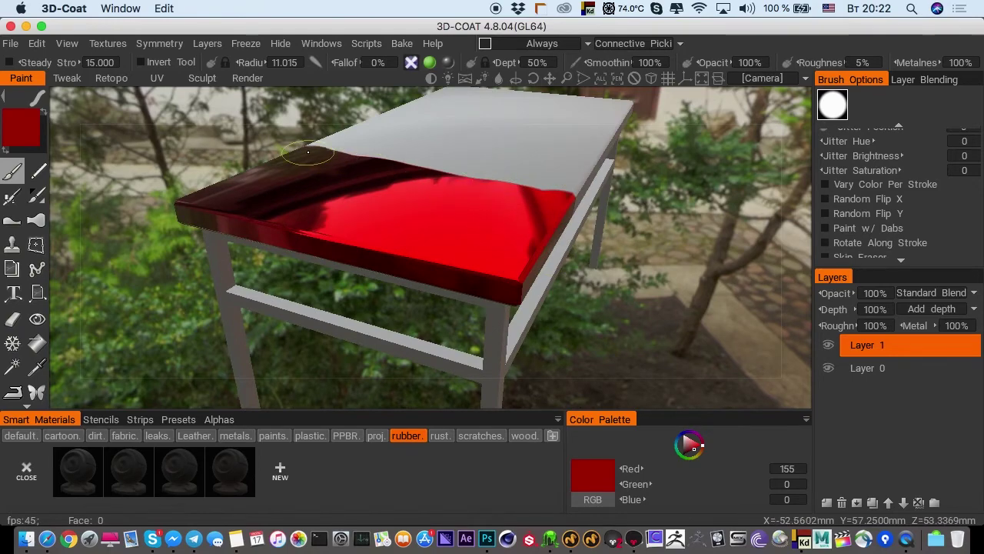
{"action": "mouse_move", "coordinate": [538, 193]}
{"action": "left_mouse_down", "text": "alt"}
{"action": "mouse_move", "coordinate": [325, 218]}
{"action": "mouse_move", "coordinate": [409, 199]}
{"action": "mouse_move", "coordinate": [408, 213]}
{"action": "mouse_move", "coordinate": [449, 217]}
{"action": "mouse_move", "coordinate": [371, 193]}
{"action": "mouse_move", "coordinate": [415, 203]}
{"action": "mouse_move", "coordinate": [457, 184]}
{"action": "mouse_move", "coordinate": [410, 180]}
{"action": "mouse_move", "coordinate": [454, 206]}
{"action": "mouse_move", "coordinate": [467, 175]}
{"action": "left_mouse_up", "text": "alt"}
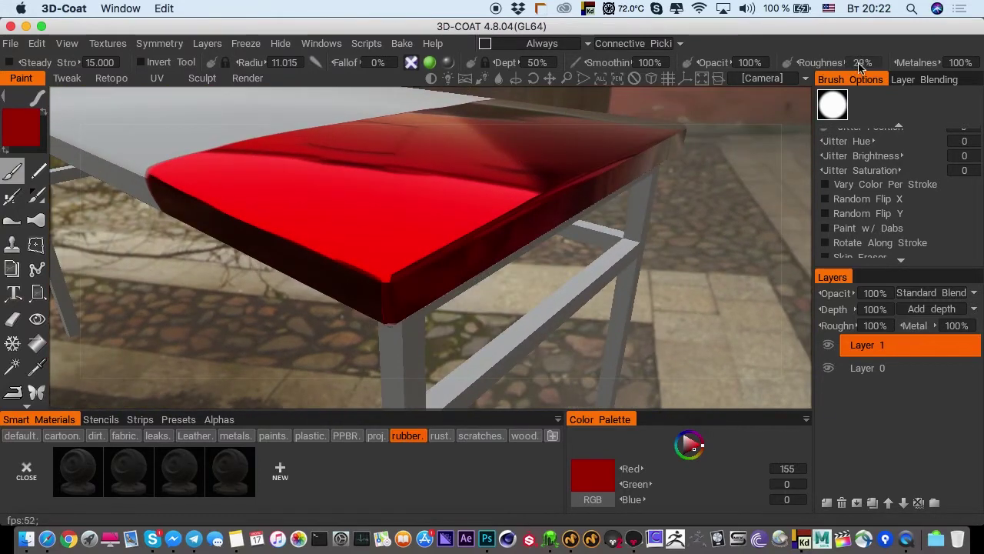
Set the brush roughness to 37%, paint over part of the red tabletop end, and reduce the radius to 5.791
{"action": "left_click_drag", "start_coordinate": [859, 67], "coordinate": [877, 68]}
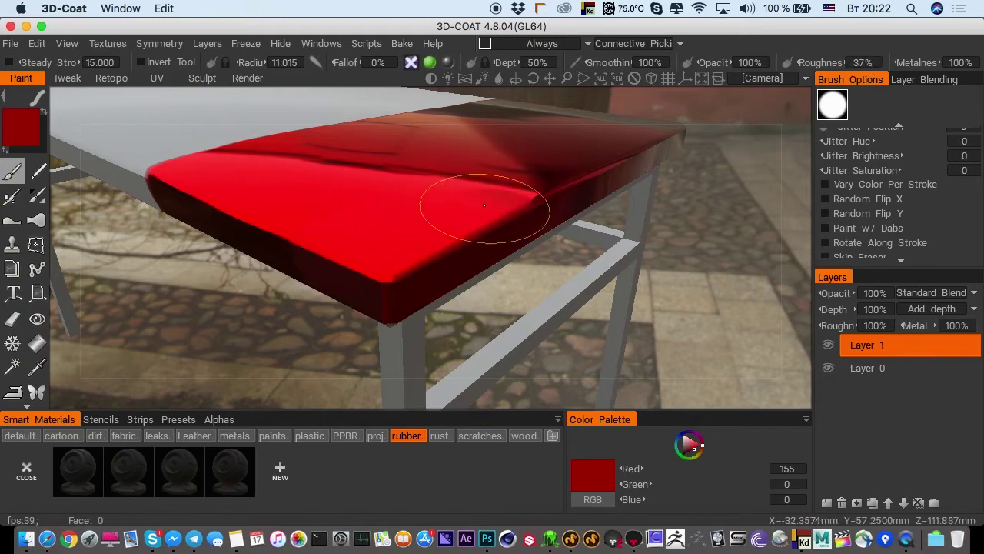
{"action": "right_click_drag", "start_coordinate": [483, 206], "coordinate": [464, 200]}
{"action": "mouse_move", "coordinate": [464, 200]}
{"action": "left_mouse_down", "text": "alt"}
{"action": "mouse_move", "coordinate": [528, 212]}
{"action": "mouse_move", "coordinate": [504, 182]}
{"action": "mouse_move", "coordinate": [501, 198]}
{"action": "left_mouse_up", "text": "alt"}
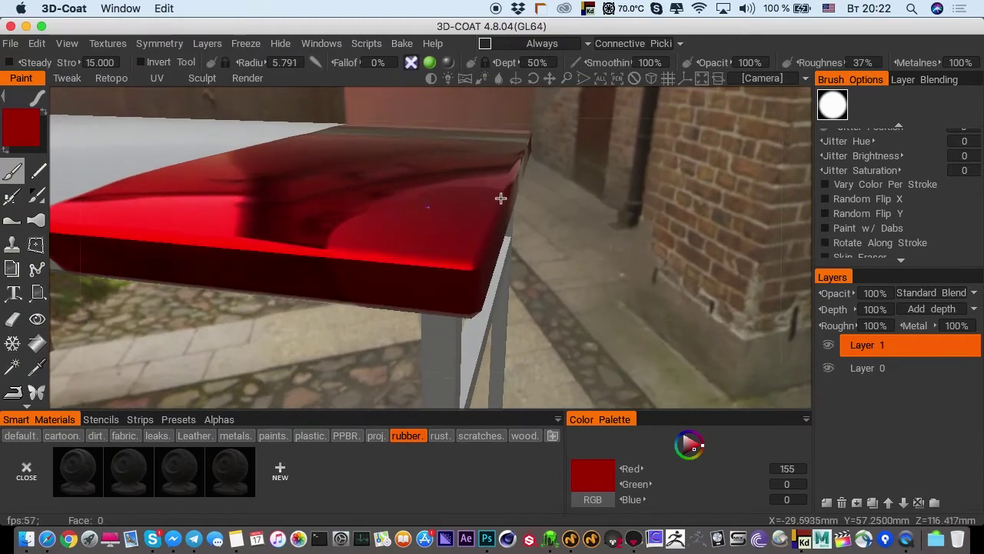
{"action": "right_click_drag", "start_coordinate": [501, 198], "coordinate": [459, 241], "text": "alt"}
{"action": "mouse_move", "coordinate": [459, 242]}
{"action": "left_mouse_down", "text": "alt"}
{"action": "mouse_move", "coordinate": [407, 266]}
{"action": "mouse_move", "coordinate": [436, 270]}
{"action": "mouse_move", "coordinate": [420, 202]}
{"action": "mouse_move", "coordinate": [386, 209]}
{"action": "mouse_move", "coordinate": [433, 249]}
{"action": "mouse_move", "coordinate": [351, 226]}
{"action": "left_mouse_up", "text": "alt"}
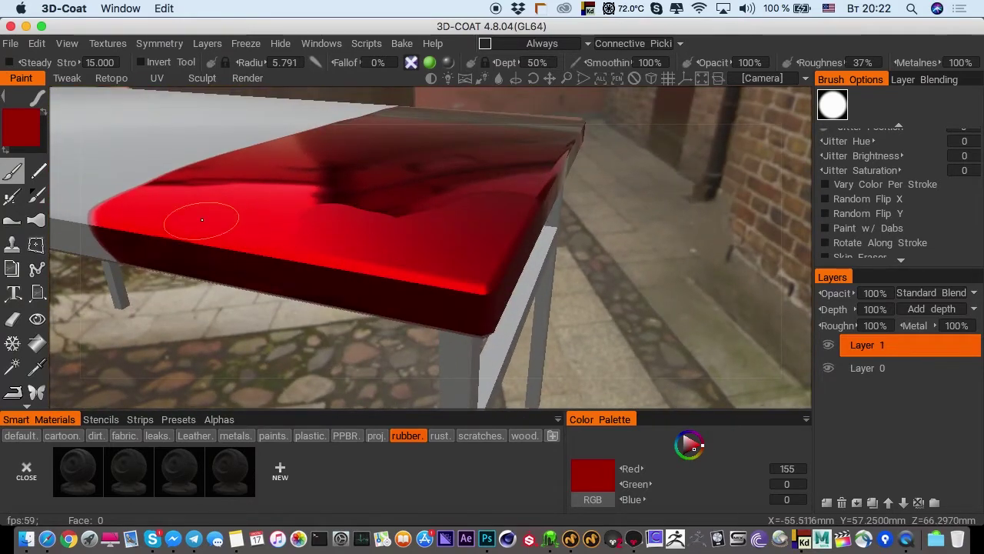
Set the paint color to yellow-green (123, 155, 0), lower the roughness to 0%, and paint a patch on the red end
{"action": "left_click", "coordinate": [20, 125]}
{"action": "left_click_drag", "start_coordinate": [405, 324], "coordinate": [440, 335]}
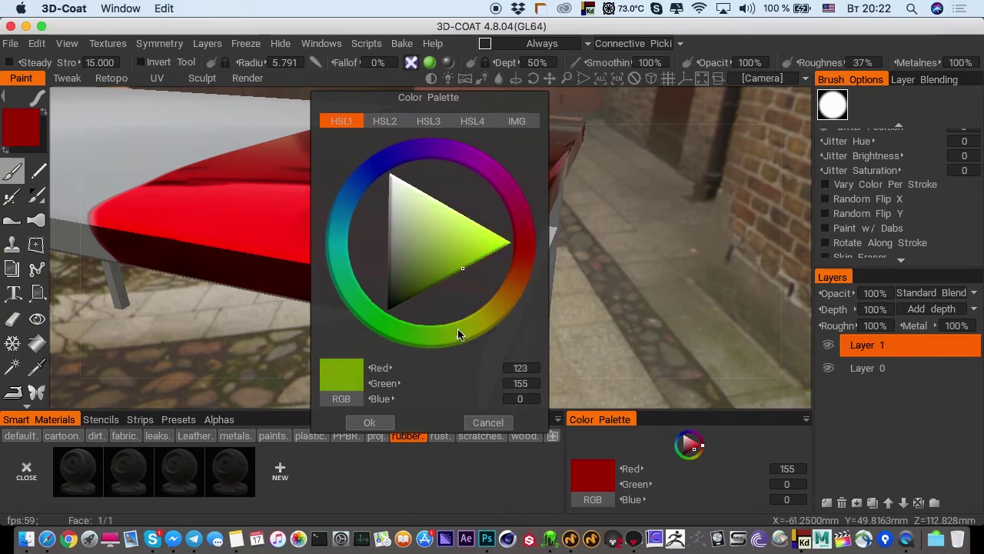
{"action": "left_click", "coordinate": [370, 422]}
{"action": "mouse_move", "coordinate": [418, 242]}
{"action": "left_mouse_down"}
{"action": "mouse_move", "coordinate": [461, 208]}
{"action": "mouse_move", "coordinate": [527, 193]}
{"action": "mouse_move", "coordinate": [550, 201]}
{"action": "left_mouse_up"}
{"action": "mouse_move", "coordinate": [550, 201]}
{"action": "left_mouse_down", "text": "alt"}
{"action": "mouse_move", "coordinate": [342, 228]}
{"action": "mouse_move", "coordinate": [402, 222]}
{"action": "mouse_move", "coordinate": [338, 194]}
{"action": "mouse_move", "coordinate": [687, 215]}
{"action": "mouse_move", "coordinate": [523, 198]}
{"action": "mouse_move", "coordinate": [408, 201]}
{"action": "mouse_move", "coordinate": [418, 220]}
{"action": "mouse_move", "coordinate": [309, 159]}
{"action": "mouse_move", "coordinate": [383, 168]}
{"action": "mouse_move", "coordinate": [400, 193]}
{"action": "mouse_move", "coordinate": [322, 161]}
{"action": "mouse_move", "coordinate": [462, 182]}
{"action": "mouse_move", "coordinate": [273, 160]}
{"action": "mouse_move", "coordinate": [115, 161]}
{"action": "mouse_move", "coordinate": [369, 190]}
{"action": "mouse_move", "coordinate": [538, 154]}
{"action": "left_mouse_up", "text": "alt"}
{"action": "left_click_drag", "start_coordinate": [784, 61], "coordinate": [83, 138]}
Set the paint color to white (255, 255, 255) and paint mirror-like metal over the patch and the tabletop's end corner
{"action": "left_click", "coordinate": [39, 131]}
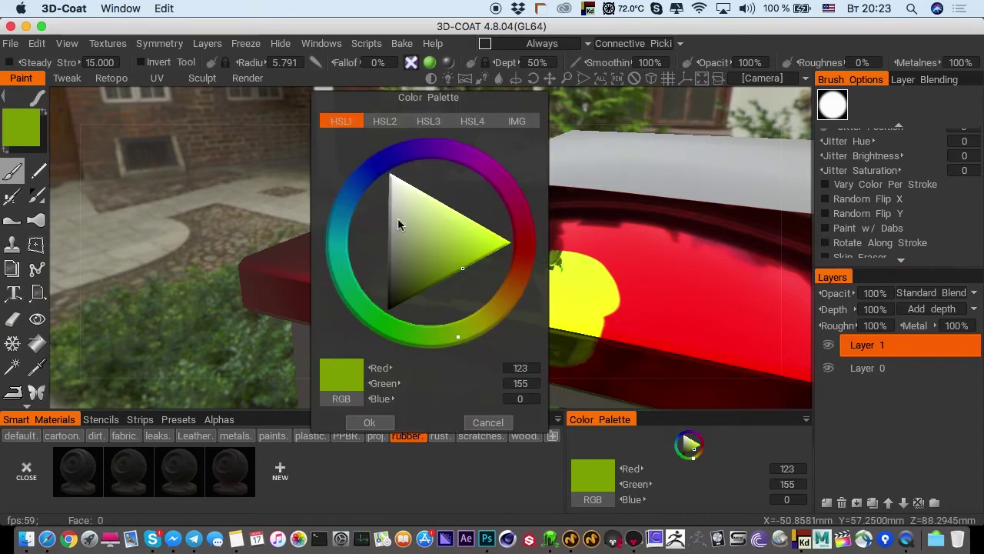
{"action": "left_click_drag", "start_coordinate": [398, 219], "coordinate": [370, 197]}
{"action": "left_click", "coordinate": [376, 423]}
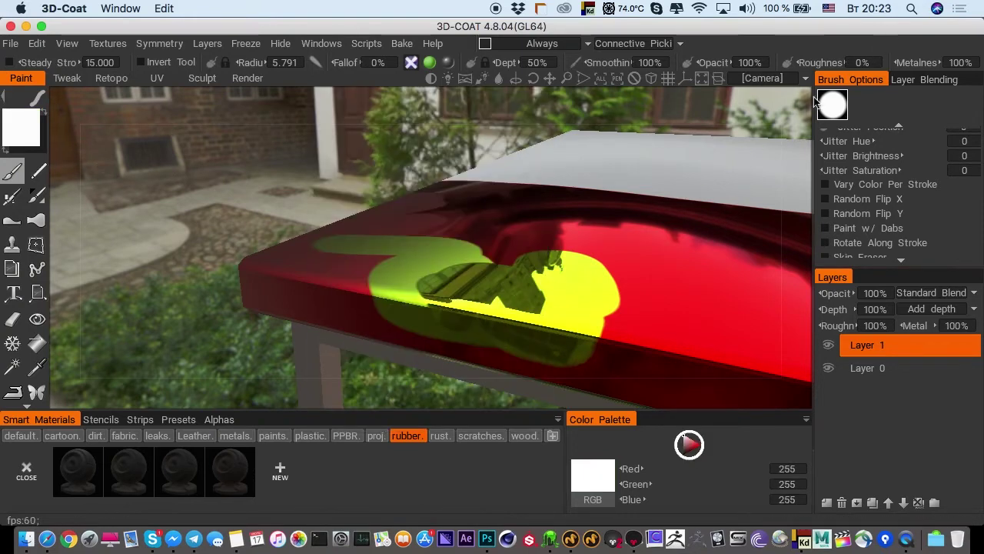
{"action": "mouse_move", "coordinate": [638, 338]}
{"action": "left_mouse_down"}
{"action": "mouse_move", "coordinate": [573, 319]}
{"action": "mouse_move", "coordinate": [514, 325]}
{"action": "mouse_move", "coordinate": [323, 273]}
{"action": "mouse_move", "coordinate": [306, 278]}
{"action": "mouse_move", "coordinate": [451, 258]}
{"action": "left_mouse_up"}
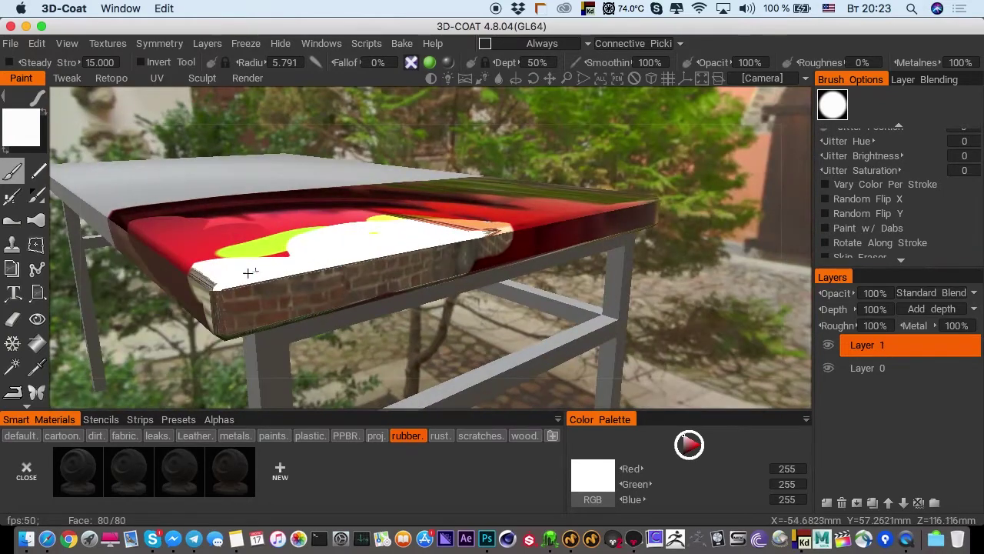
{"action": "middle_click_drag", "start_coordinate": [248, 272], "coordinate": [408, 251], "text": "alt"}
{"action": "left_click_drag", "start_coordinate": [409, 250], "coordinate": [515, 273], "text": "alt"}
{"action": "mouse_move", "coordinate": [515, 273]}
{"action": "right_mouse_down"}
{"action": "mouse_move", "coordinate": [338, 265]}
{"action": "mouse_move", "coordinate": [307, 285]}
{"action": "right_mouse_up"}
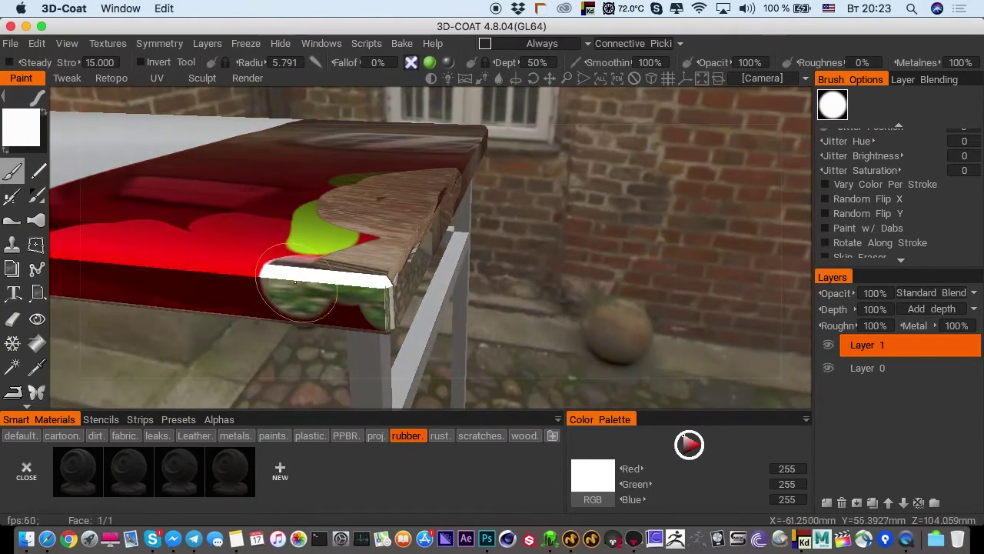
{"action": "mouse_move", "coordinate": [324, 201]}
{"action": "left_mouse_down"}
{"action": "mouse_move", "coordinate": [369, 165]}
{"action": "mouse_move", "coordinate": [223, 230]}
{"action": "mouse_move", "coordinate": [178, 218]}
{"action": "mouse_move", "coordinate": [301, 207]}
{"action": "mouse_move", "coordinate": [108, 236]}
{"action": "left_mouse_up"}
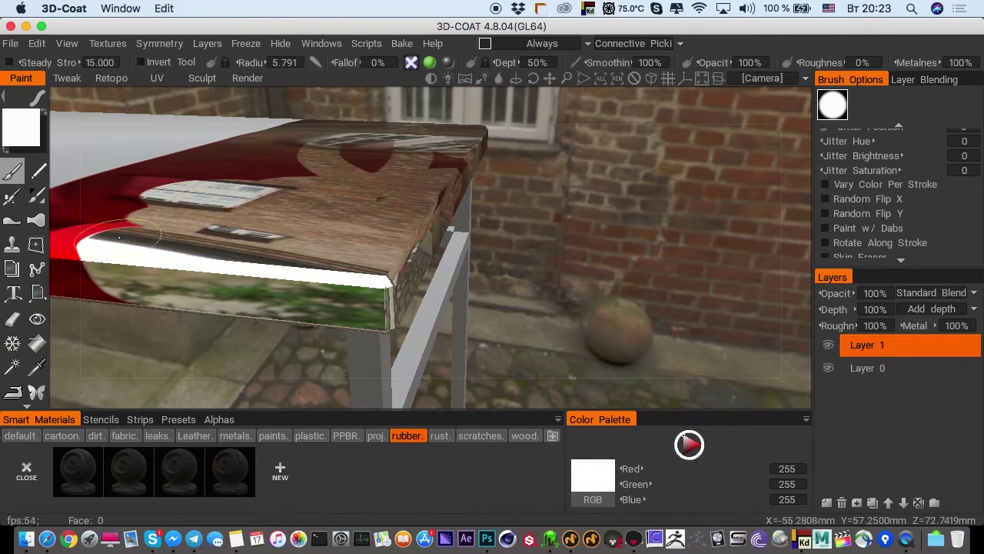
Examine the reflections on the white and red metallic paint from several angles around the table
{"action": "middle_click_drag", "start_coordinate": [230, 236], "coordinate": [447, 214], "text": "alt"}
{"action": "right_click_drag", "start_coordinate": [410, 216], "coordinate": [346, 231], "text": "alt"}
{"action": "left_click_drag", "start_coordinate": [346, 230], "coordinate": [446, 257], "text": "alt"}
{"action": "right_click_drag", "start_coordinate": [446, 258], "coordinate": [430, 244], "text": "alt"}
{"action": "left_click_drag", "start_coordinate": [430, 244], "coordinate": [358, 230], "text": "alt"}
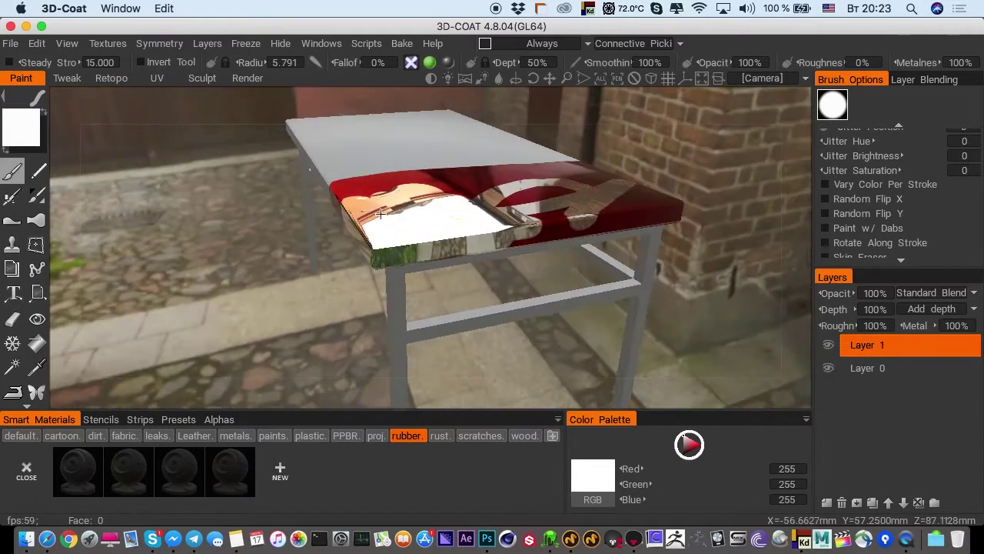
{"action": "right_click_drag", "start_coordinate": [358, 229], "coordinate": [441, 226], "text": "alt"}
{"action": "left_click_drag", "start_coordinate": [441, 226], "coordinate": [411, 235], "text": "alt"}
{"action": "mouse_move", "coordinate": [506, 248]}
{"action": "left_mouse_down"}
{"action": "mouse_move", "coordinate": [615, 286]}
{"action": "mouse_move", "coordinate": [680, 280]}
{"action": "mouse_move", "coordinate": [631, 252]}
{"action": "mouse_move", "coordinate": [474, 215]}
{"action": "mouse_move", "coordinate": [427, 162]}
{"action": "left_mouse_up"}
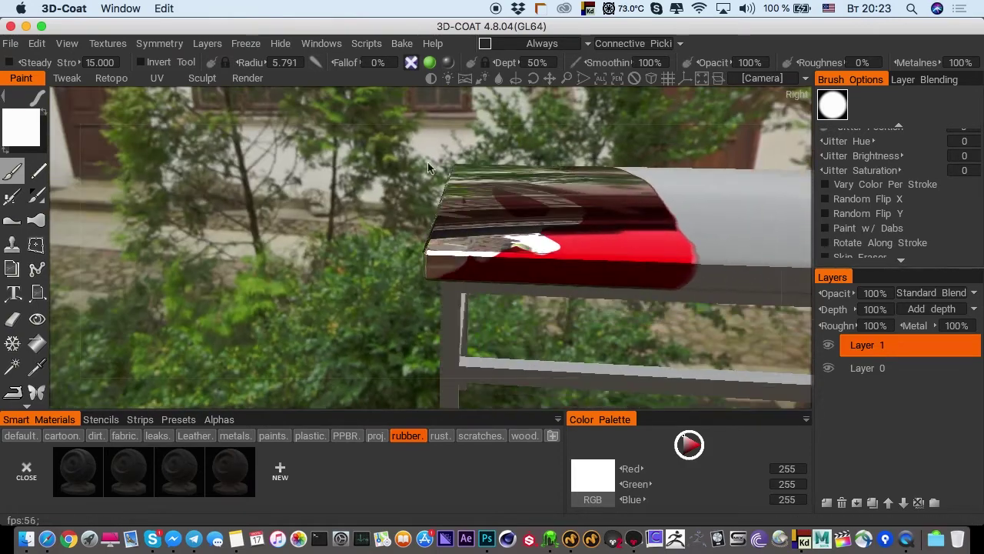
Enable the brush's depth channel
{"action": "mouse_move", "coordinate": [412, 66]}
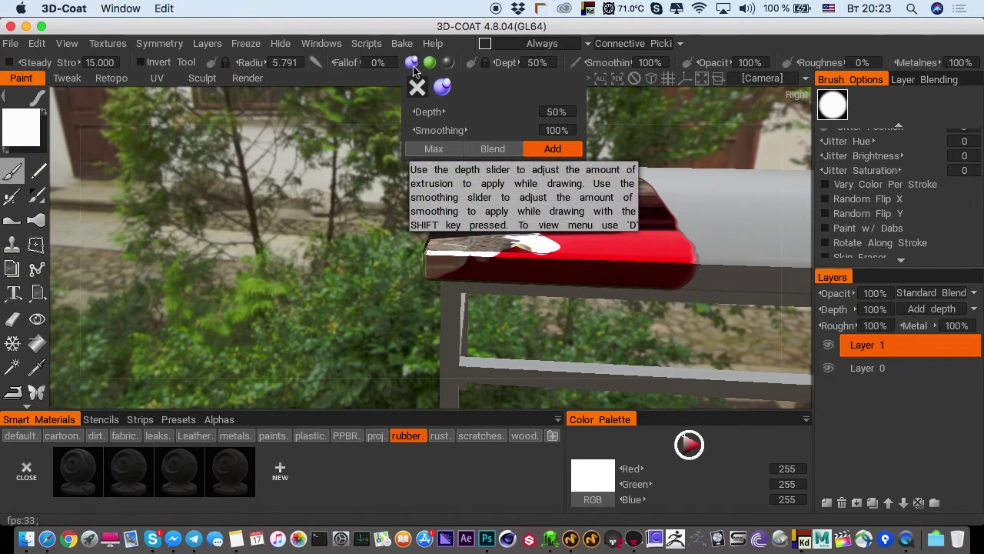
{"action": "left_click", "coordinate": [412, 64]}
Try painting a raised white metallic blob on the unpainted grey part of the tabletop and undo it
{"action": "mouse_move", "coordinate": [593, 159]}
{"action": "right_mouse_down"}
{"action": "mouse_move", "coordinate": [446, 217]}
{"action": "mouse_move", "coordinate": [443, 246]}
{"action": "mouse_move", "coordinate": [363, 205]}
{"action": "mouse_move", "coordinate": [439, 205]}
{"action": "right_mouse_up"}
{"action": "scroll", "coordinate": [461, 212], "scroll_direction": "up", "scroll_amount": 6}
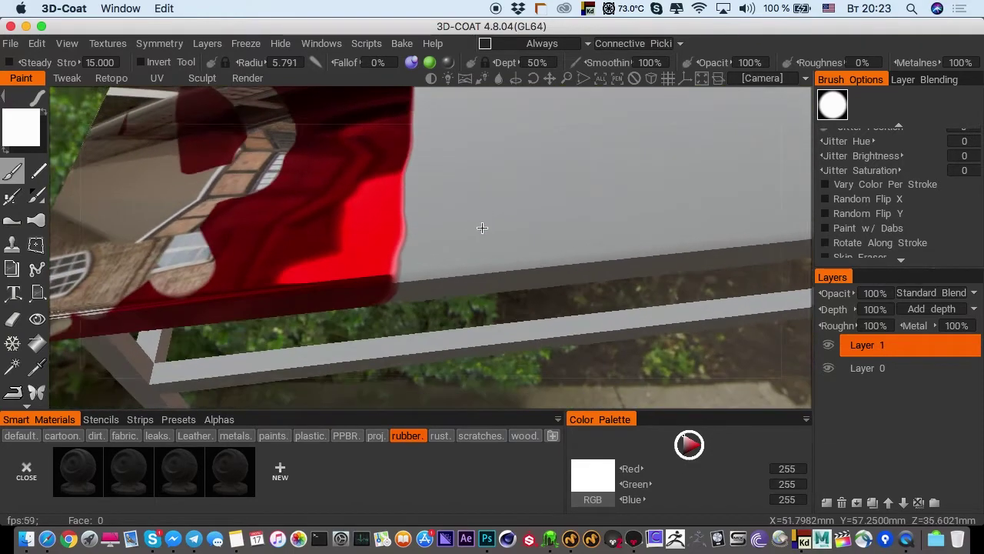
{"action": "left_click_drag", "start_coordinate": [444, 244], "coordinate": [459, 217], "text": "alt"}
{"action": "left_click_drag", "start_coordinate": [459, 217], "coordinate": [469, 244]}
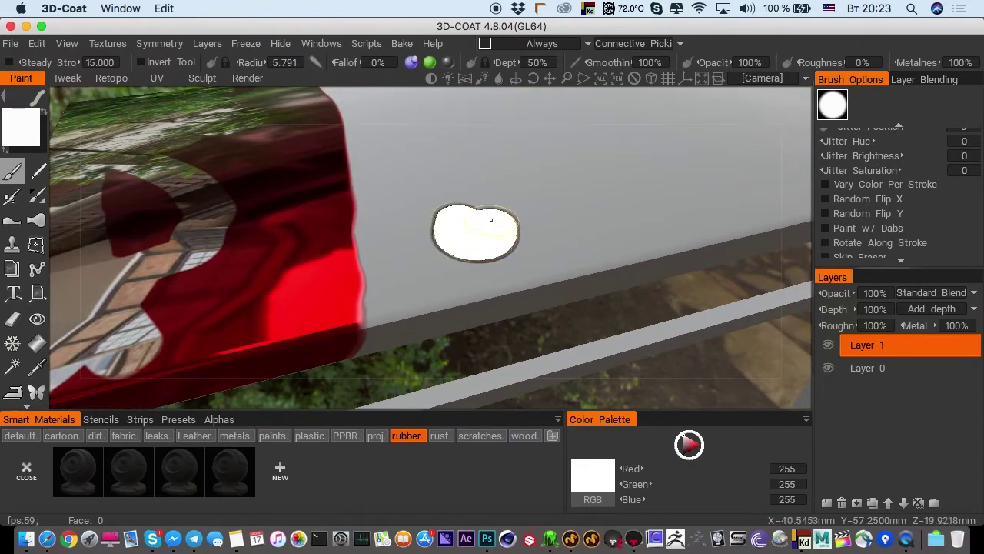
{"action": "left_click_drag", "start_coordinate": [459, 207], "coordinate": [512, 241]}
{"action": "mouse_move", "coordinate": [512, 242]}
{"action": "right_mouse_down"}
{"action": "mouse_move", "coordinate": [450, 213]}
{"action": "mouse_move", "coordinate": [424, 176]}
{"action": "mouse_move", "coordinate": [433, 150]}
{"action": "right_mouse_up"}
{"action": "key", "text": "super+z"}
Disable the color and glossiness channels, and set the brush radius to 4.021 and the depth to 10%
{"action": "left_click", "coordinate": [430, 62]}
{"action": "left_click", "coordinate": [448, 62]}
{"action": "left_click_drag", "start_coordinate": [446, 154], "coordinate": [478, 215], "text": "alt"}
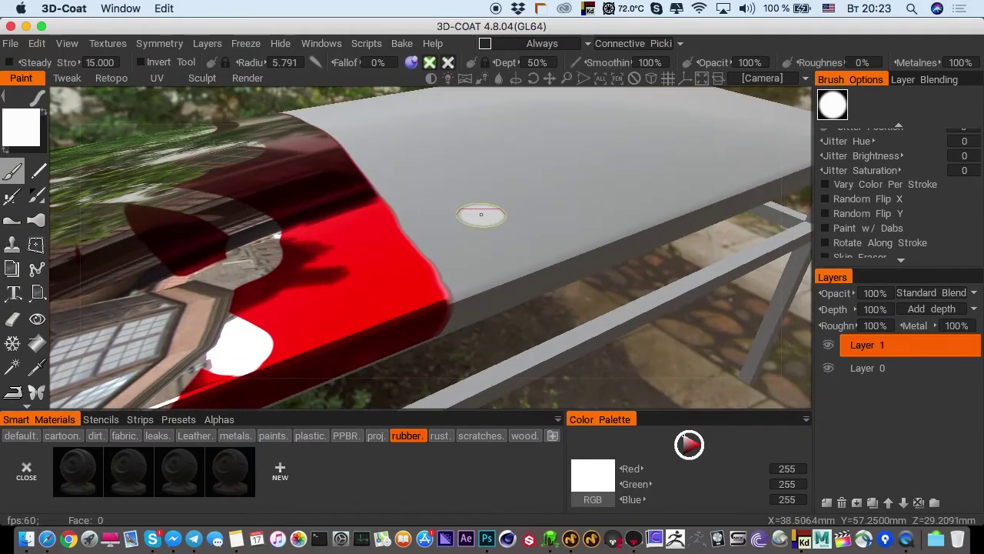
{"action": "key", "text": "bracketleft"}
{"action": "key", "text": "bracketleft"}
{"action": "right_click_drag", "start_coordinate": [492, 212], "coordinate": [469, 146]}
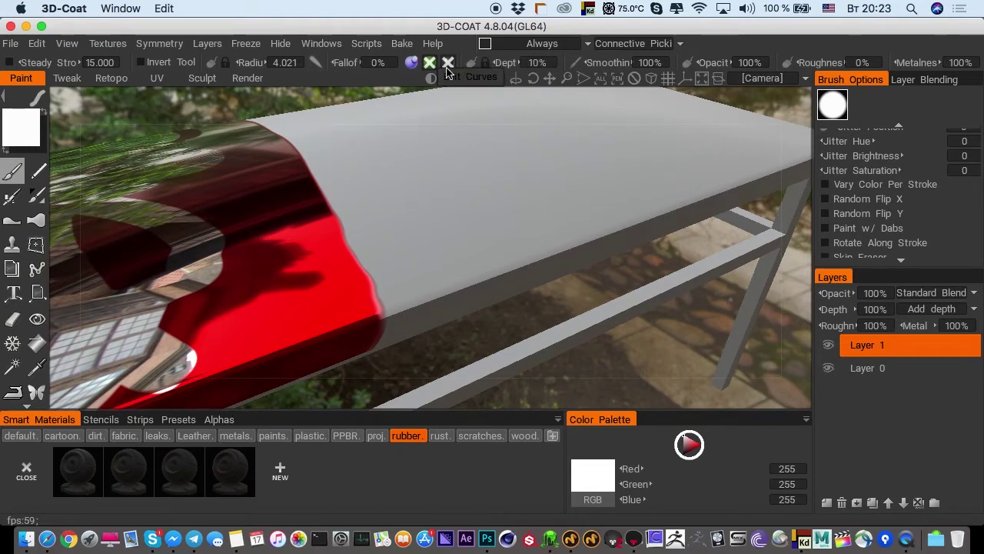
Paint overlapping wavy relief strokes on the grey tabletop, adding finer ones with the brush radius at 2.922
{"action": "left_click_drag", "start_coordinate": [420, 196], "coordinate": [462, 227]}
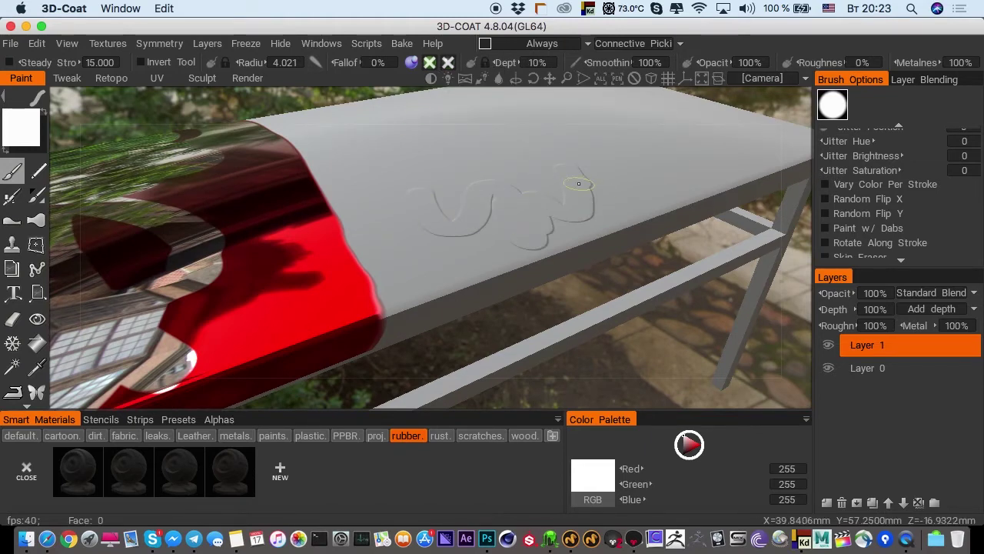
{"action": "mouse_move", "coordinate": [578, 183]}
{"action": "right_mouse_down"}
{"action": "mouse_move", "coordinate": [531, 201]}
{"action": "mouse_move", "coordinate": [505, 264]}
{"action": "mouse_move", "coordinate": [477, 215]}
{"action": "mouse_move", "coordinate": [501, 226]}
{"action": "mouse_move", "coordinate": [452, 200]}
{"action": "right_mouse_up"}
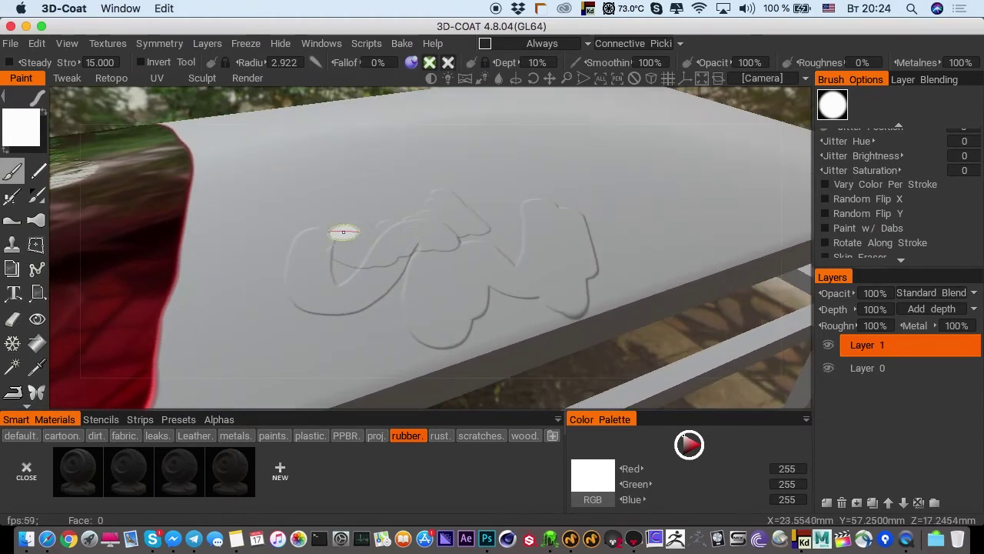
{"action": "mouse_move", "coordinate": [315, 272]}
{"action": "right_mouse_down"}
{"action": "mouse_move", "coordinate": [372, 219]}
{"action": "mouse_move", "coordinate": [346, 208]}
{"action": "mouse_move", "coordinate": [330, 241]}
{"action": "right_mouse_up"}
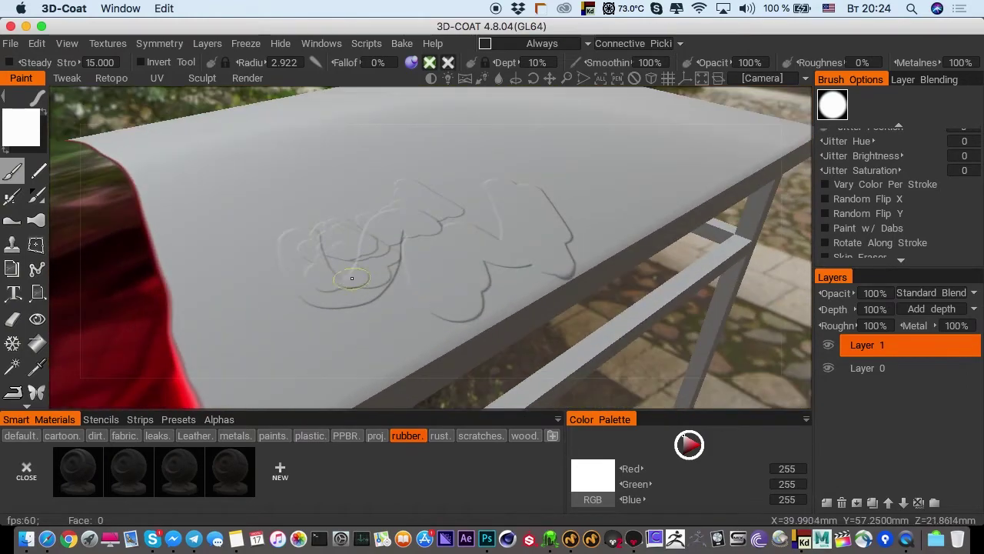
Set the brush radius to 6.055 and soften the tangled relief strokes nearest the red area
{"action": "mouse_move", "coordinate": [318, 223]}
{"action": "left_mouse_down", "text": "alt"}
{"action": "mouse_move", "coordinate": [365, 292]}
{"action": "mouse_move", "coordinate": [371, 266]}
{"action": "left_mouse_up", "text": "alt"}
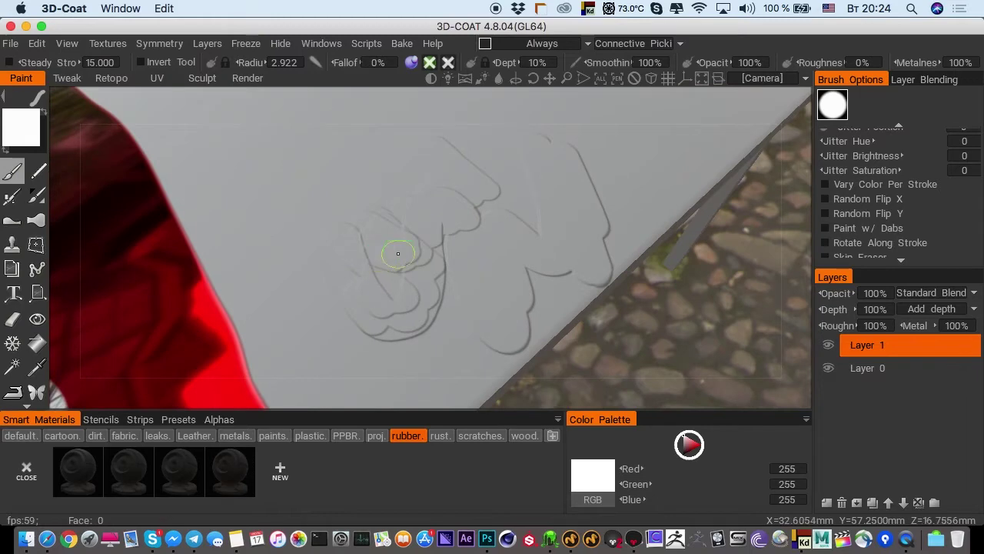
{"action": "right_click_drag", "start_coordinate": [359, 253], "coordinate": [433, 257]}
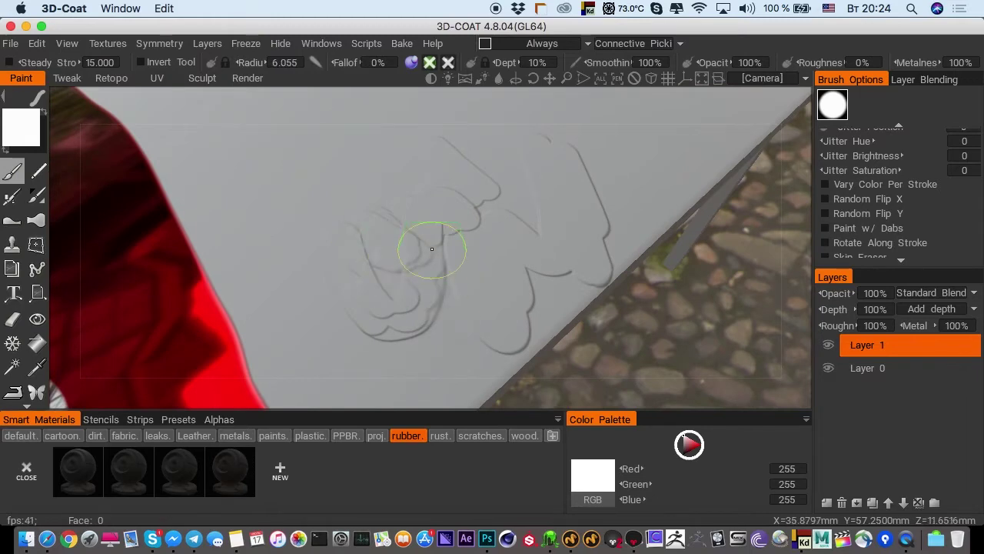
{"action": "mouse_move", "coordinate": [341, 259]}
{"action": "right_mouse_down"}
{"action": "mouse_move", "coordinate": [337, 144]}
{"action": "mouse_move", "coordinate": [316, 110]}
{"action": "mouse_move", "coordinate": [341, 169]}
{"action": "mouse_move", "coordinate": [338, 201]}
{"action": "right_mouse_up"}
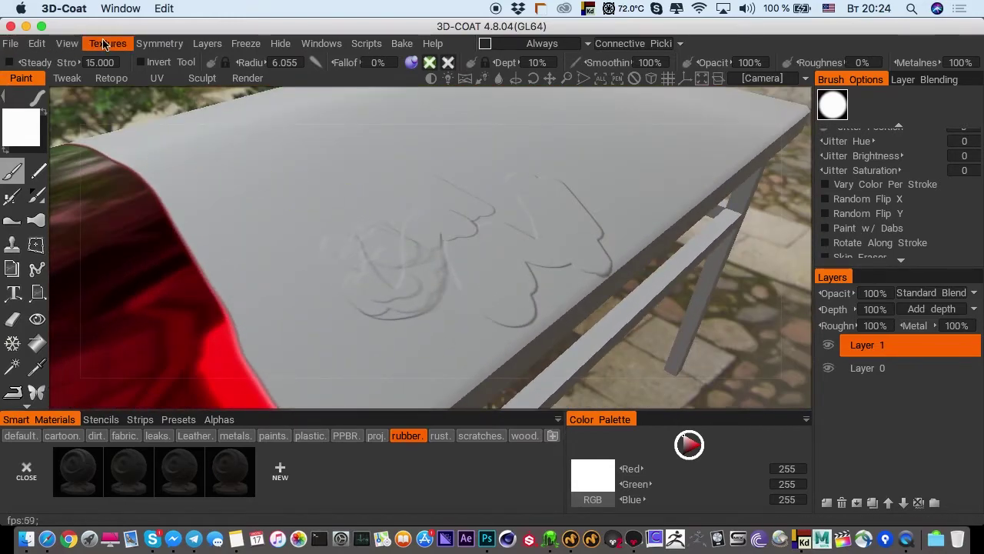
{"action": "left_click", "coordinate": [106, 46]}
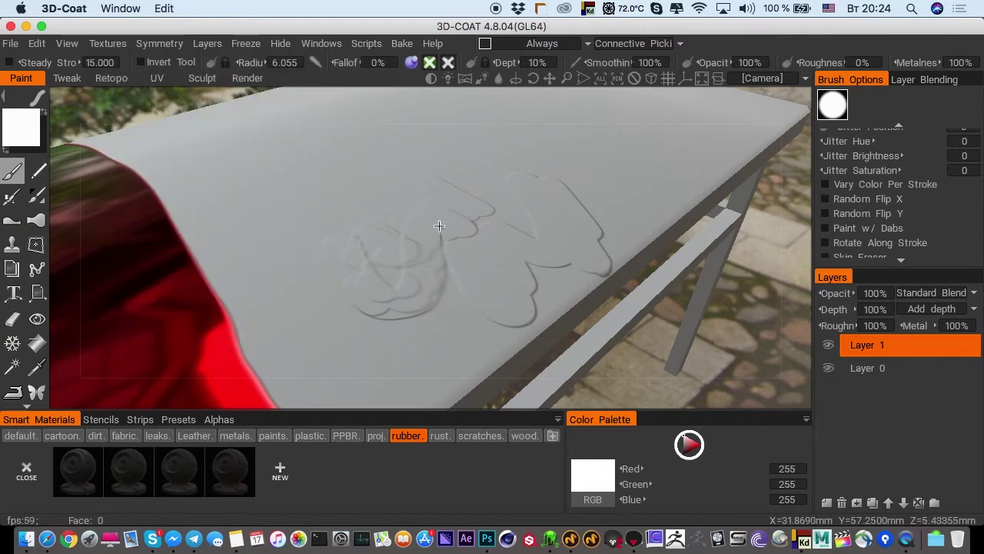
{"action": "left_click_drag", "start_coordinate": [447, 223], "coordinate": [430, 209], "text": "alt"}
{"action": "right_click_drag", "start_coordinate": [572, 259], "coordinate": [799, 385]}
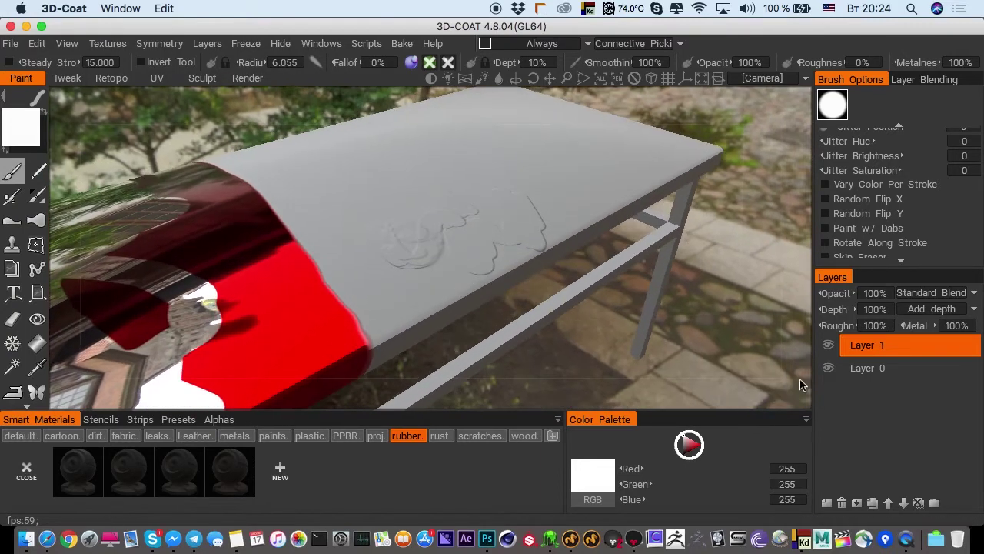
Delete Layer 1 and import the table's normal map from the CGCOURSE folder
{"action": "left_click", "coordinate": [841, 504]}
{"action": "right_click_drag", "start_coordinate": [486, 287], "coordinate": [331, 223]}
{"action": "left_click", "coordinate": [108, 43]}
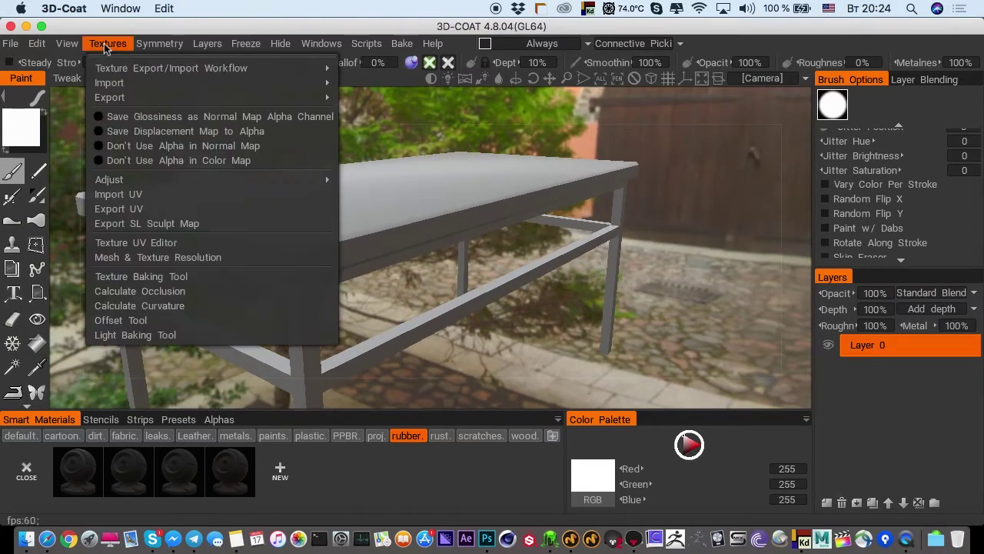
{"action": "mouse_move", "coordinate": [114, 84]}
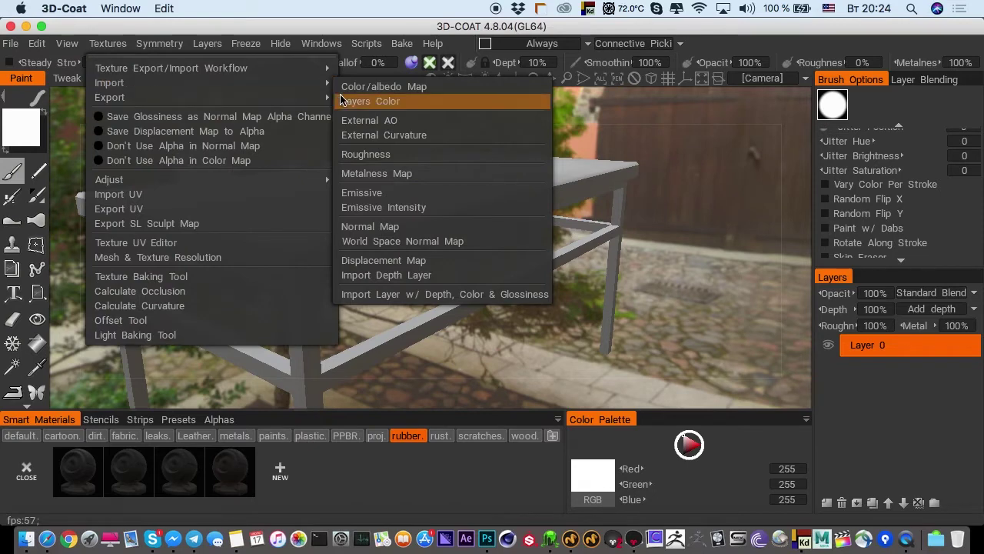
{"action": "left_click", "coordinate": [356, 225]}
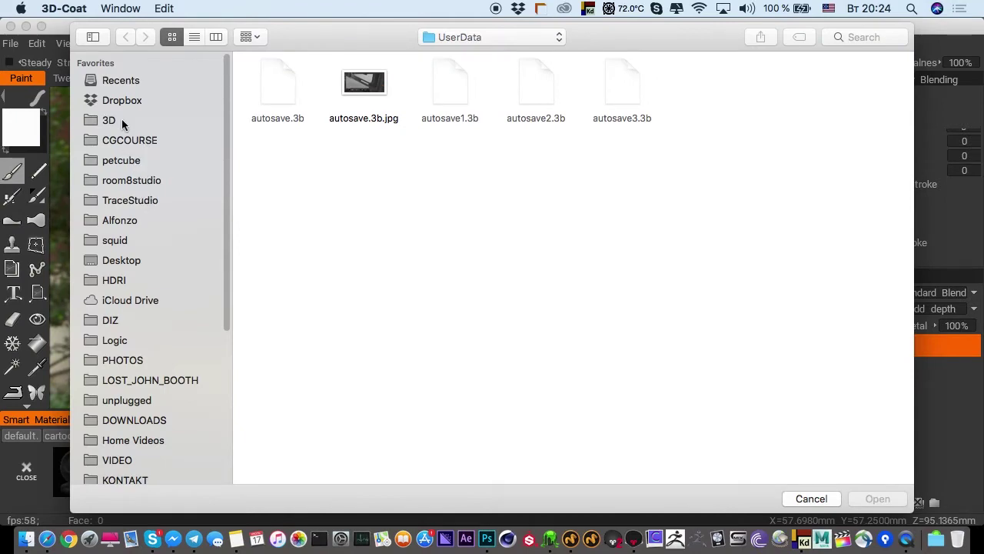
{"action": "left_click", "coordinate": [126, 138]}
{"action": "double_click", "coordinate": [478, 260]}
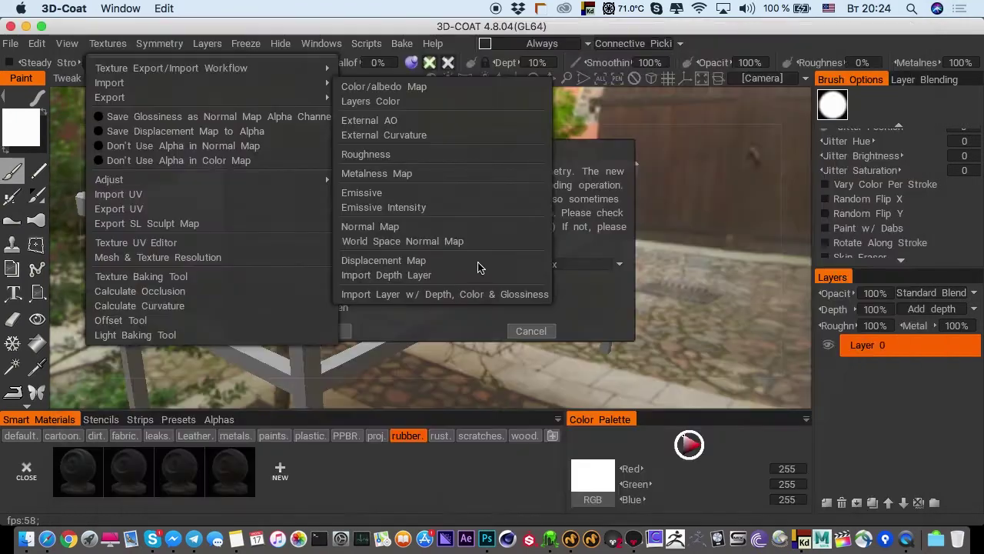
{"action": "left_click", "coordinate": [344, 330]}
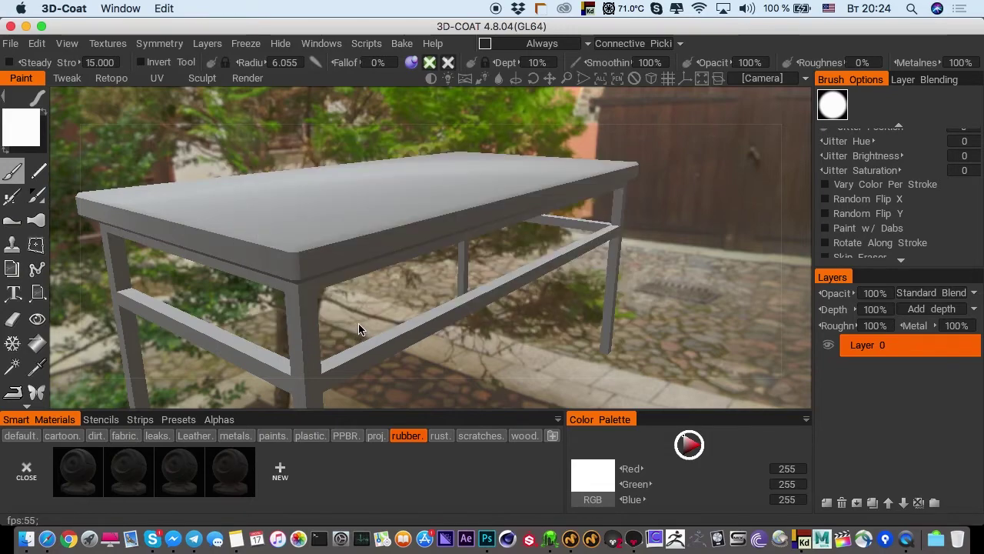
Examine the imported normal map's effect on the tabletop edges, crossbars and leg bolts from several sides
{"action": "middle_click_drag", "start_coordinate": [316, 270], "coordinate": [326, 213], "text": "alt"}
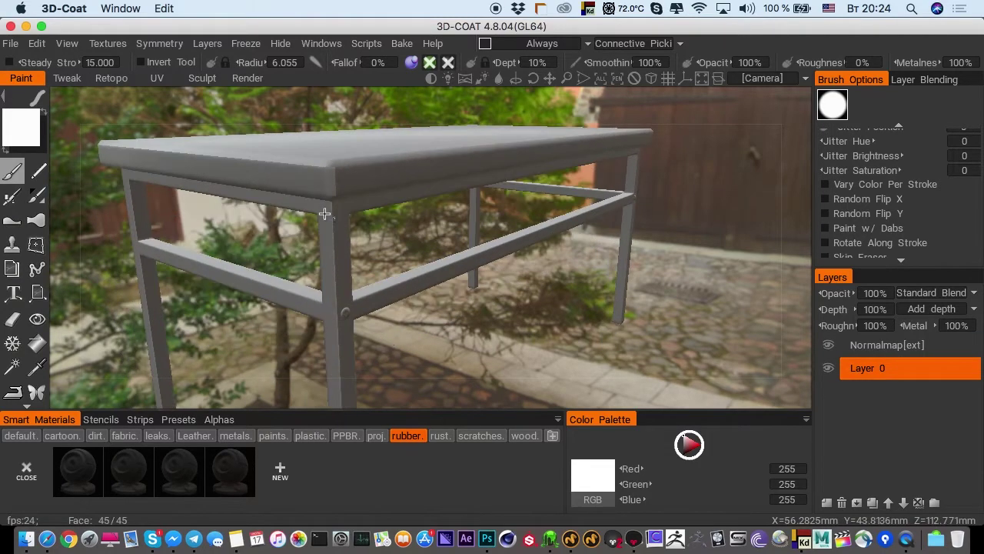
{"action": "scroll", "coordinate": [325, 213], "scroll_direction": "down", "scroll_amount": 3}
{"action": "left_click_drag", "start_coordinate": [325, 213], "coordinate": [352, 205], "text": "alt"}
{"action": "middle_click_drag", "start_coordinate": [350, 246], "coordinate": [384, 230], "text": "alt"}
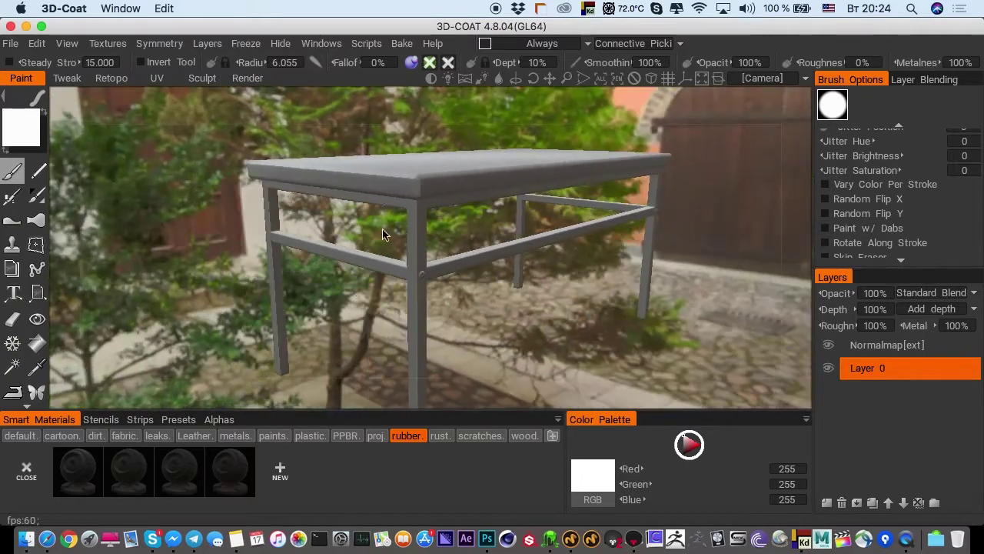
{"action": "scroll", "coordinate": [494, 290], "scroll_direction": "up", "scroll_amount": 5}
{"action": "middle_click_drag", "start_coordinate": [391, 326], "coordinate": [356, 257], "text": "alt"}
{"action": "scroll", "coordinate": [436, 246], "scroll_direction": "down", "scroll_amount": 5}
{"action": "left_click_drag", "start_coordinate": [356, 257], "coordinate": [579, 208], "text": "alt"}
{"action": "middle_click_drag", "start_coordinate": [579, 208], "coordinate": [505, 273]}
{"action": "scroll", "coordinate": [577, 248], "scroll_direction": "up", "scroll_amount": 5}
Delete the Normalmap[ext] layer and import the same normal map again with the 3D-Max preset and no channels inverted or swapped
{"action": "left_click", "coordinate": [891, 353]}
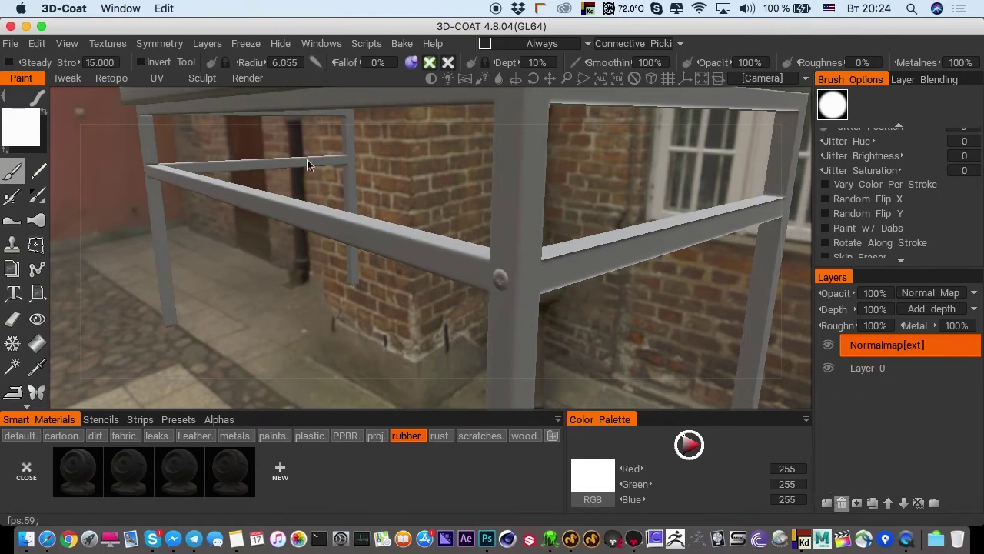
{"action": "key", "text": "Delete"}
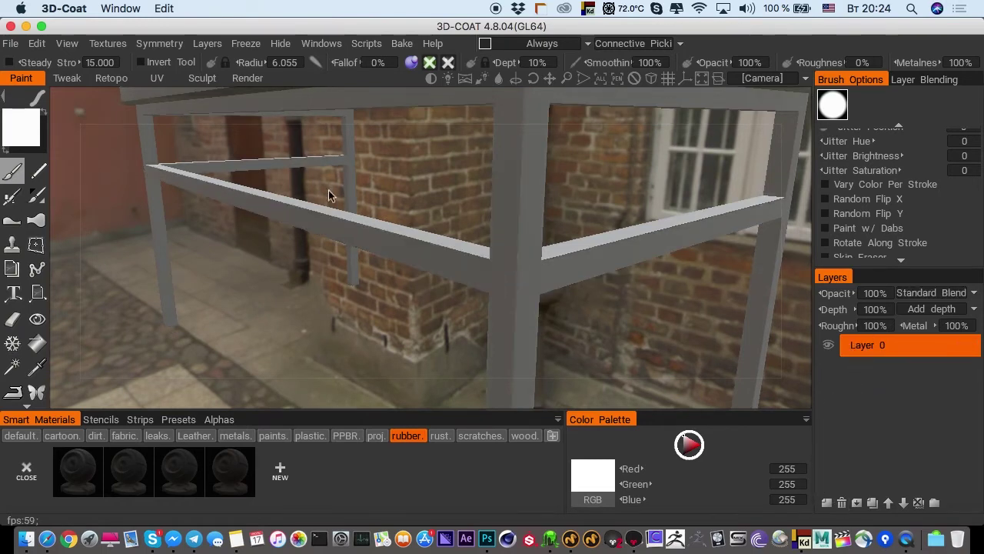
{"action": "left_click", "coordinate": [114, 44]}
{"action": "mouse_move", "coordinate": [231, 82]}
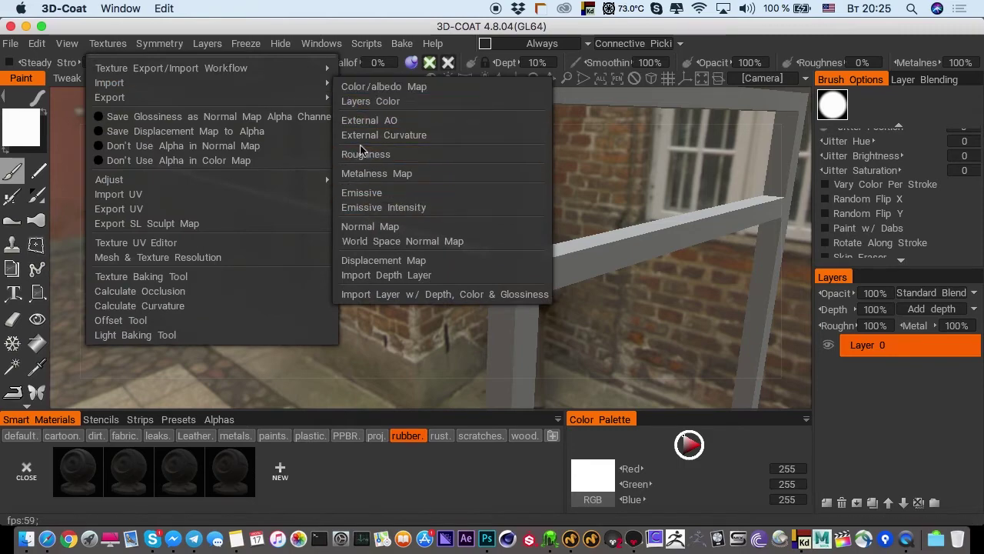
{"action": "left_click", "coordinate": [371, 226]}
{"action": "double_click", "coordinate": [487, 266]}
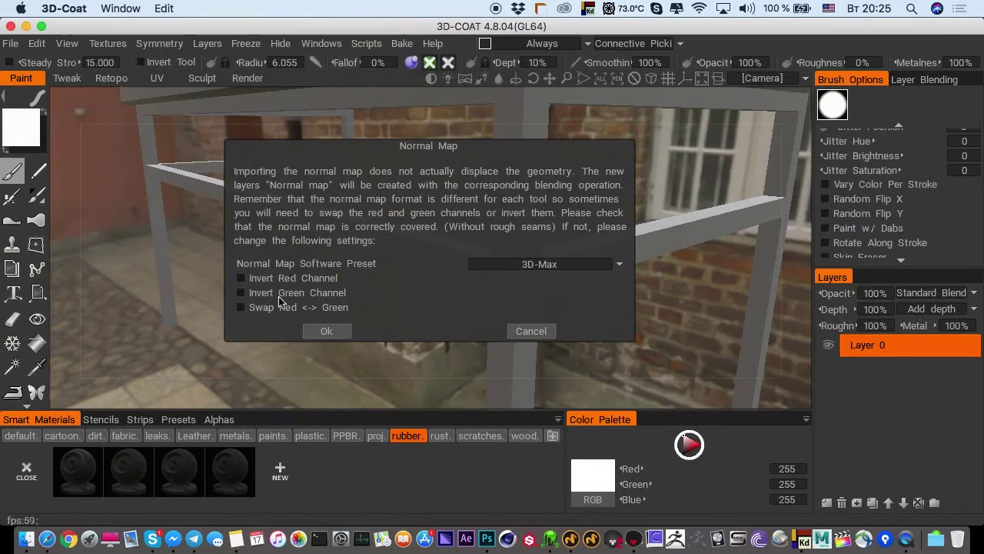
{"action": "left_click", "coordinate": [326, 332]}
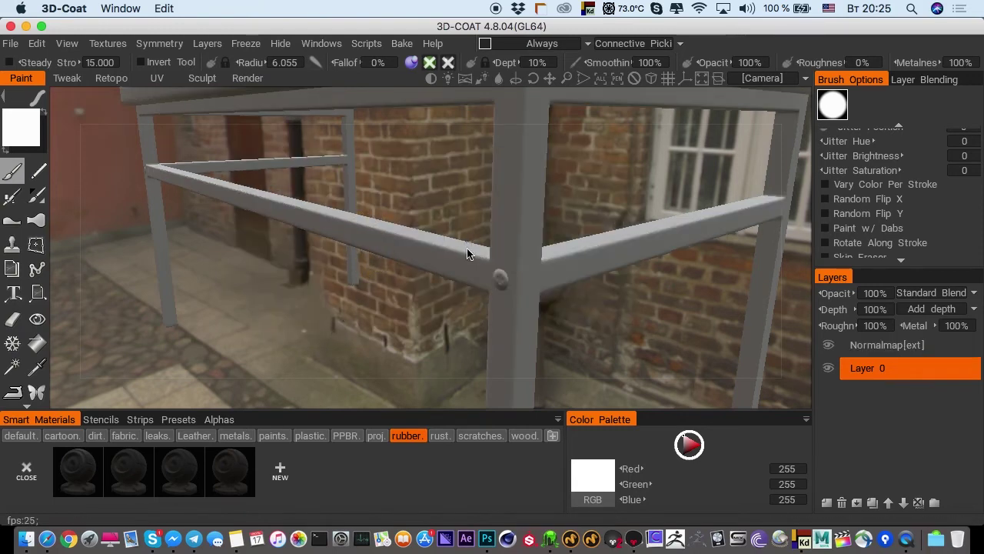
Add a new layer between Layer 0 and the normal map layer
{"action": "left_click_drag", "start_coordinate": [467, 254], "coordinate": [412, 314], "text": "alt"}
{"action": "left_click_drag", "start_coordinate": [461, 228], "coordinate": [380, 275], "text": "alt"}
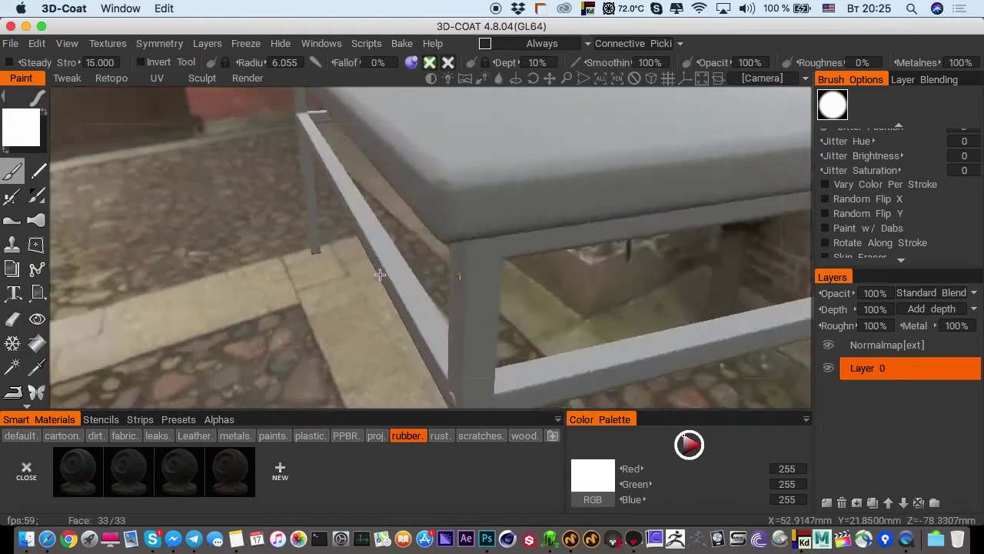
{"action": "middle_click_drag", "start_coordinate": [379, 274], "coordinate": [352, 220]}
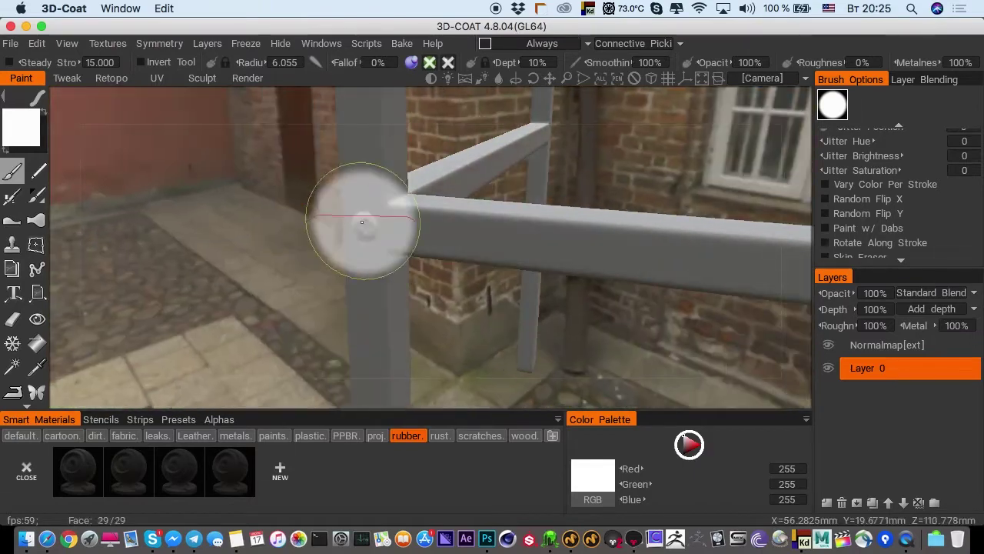
{"action": "left_click", "coordinate": [827, 502]}
{"action": "middle_click_drag", "start_coordinate": [408, 273], "coordinate": [365, 264]}
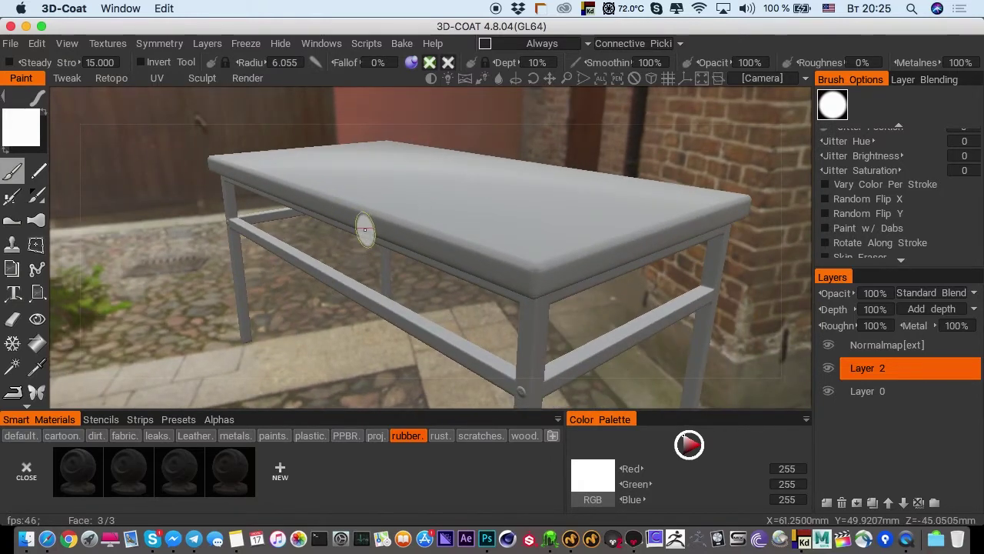
Disable the depth channel and enable the color channel for painting
{"action": "left_click_drag", "start_coordinate": [296, 201], "coordinate": [376, 187], "text": "alt"}
{"action": "left_click", "coordinate": [411, 64]}
{"action": "left_click", "coordinate": [429, 63]}
{"action": "mouse_move", "coordinate": [449, 66]}
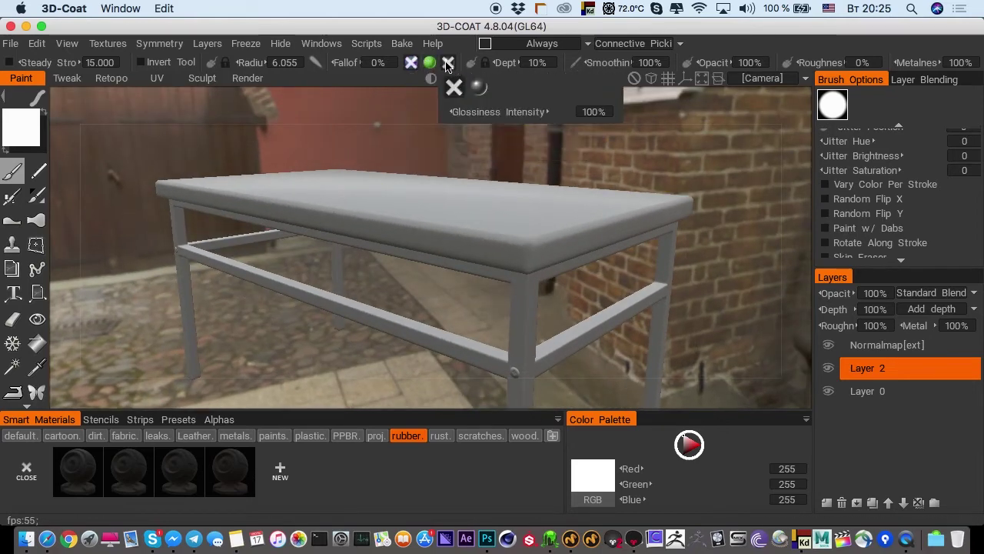
{"action": "middle_click_drag", "start_coordinate": [373, 229], "coordinate": [346, 198]}
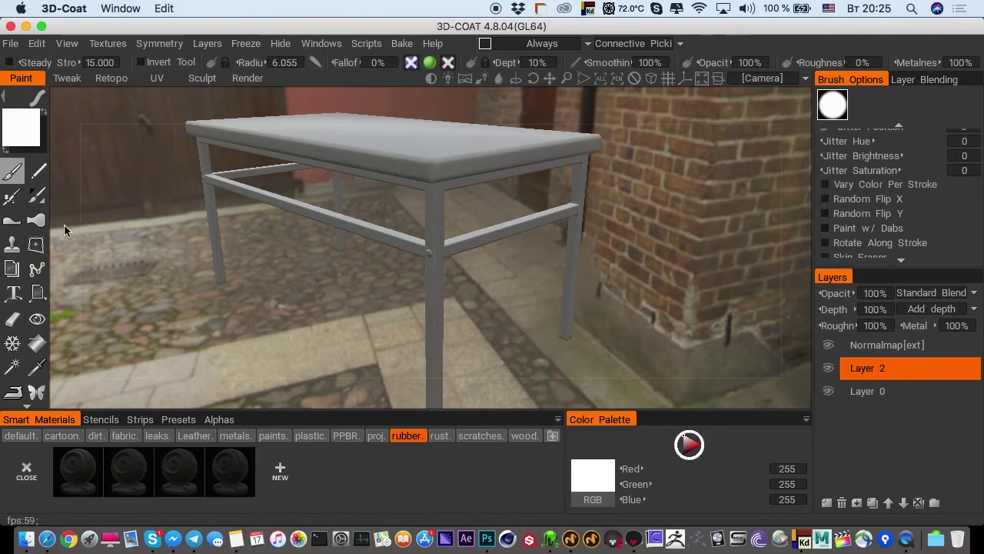
Activate the Fill tool, then shrink the Smart Material Preview frame and place it over a crossbar and leg of the table
{"action": "left_click", "coordinate": [38, 347]}
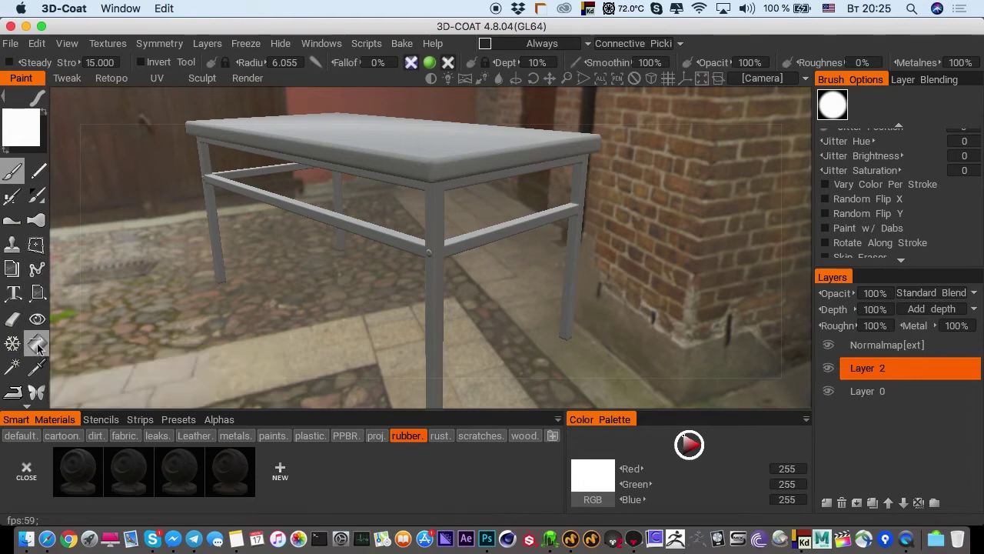
{"action": "left_click_drag", "start_coordinate": [289, 111], "coordinate": [85, 116]}
{"action": "left_click_drag", "start_coordinate": [648, 150], "coordinate": [537, 93]}
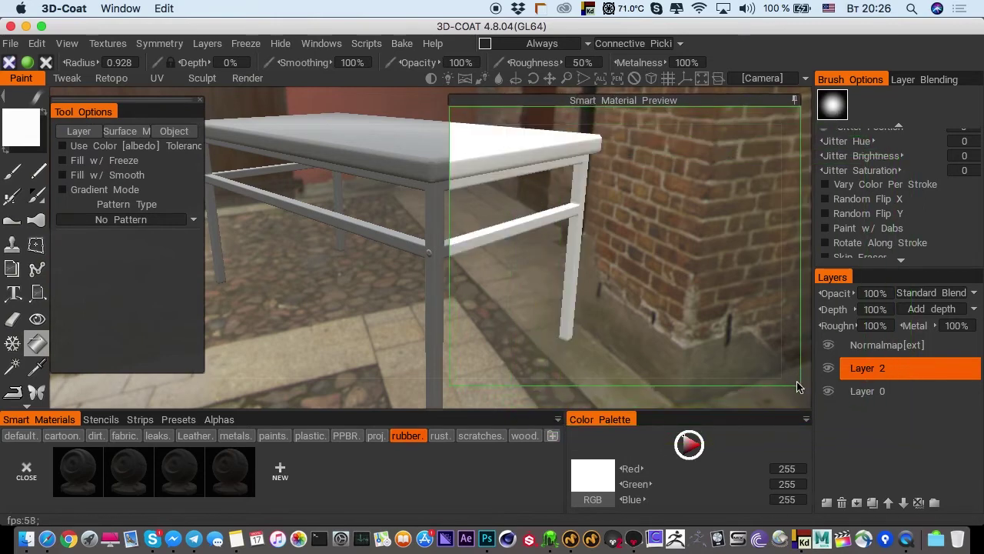
{"action": "left_click_drag", "start_coordinate": [801, 387], "coordinate": [660, 294]}
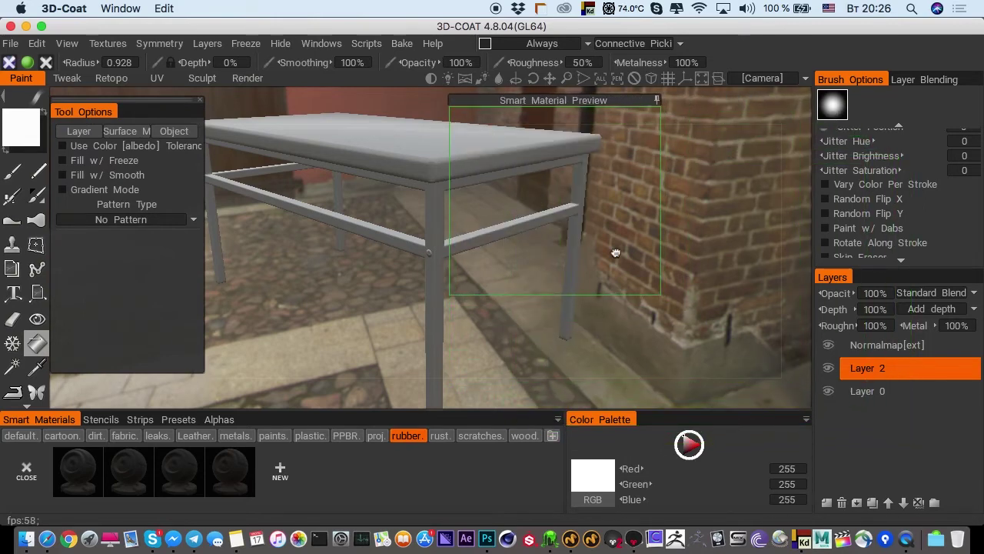
{"action": "left_click_drag", "start_coordinate": [528, 103], "coordinate": [563, 170]}
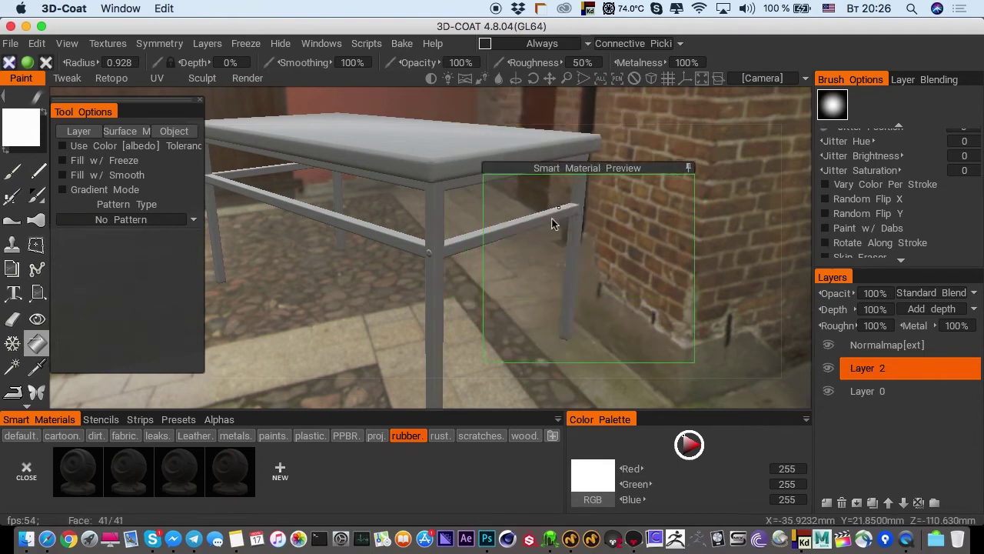
{"action": "middle_click_drag", "start_coordinate": [543, 232], "coordinate": [505, 244]}
{"action": "right_click_drag", "start_coordinate": [505, 244], "coordinate": [619, 215]}
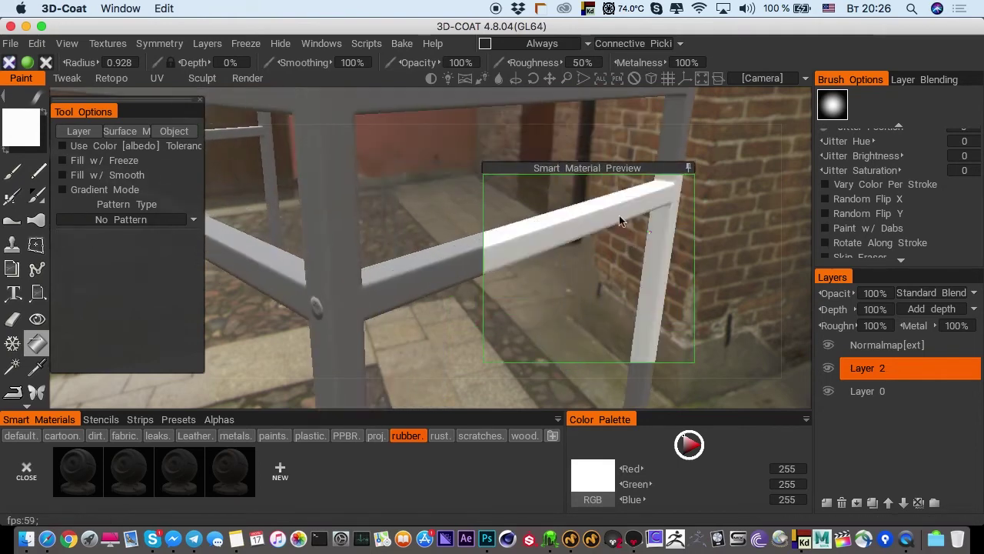
{"action": "middle_click_drag", "start_coordinate": [618, 216], "coordinate": [455, 272]}
{"action": "left_click_drag", "start_coordinate": [455, 272], "coordinate": [534, 246], "text": "alt"}
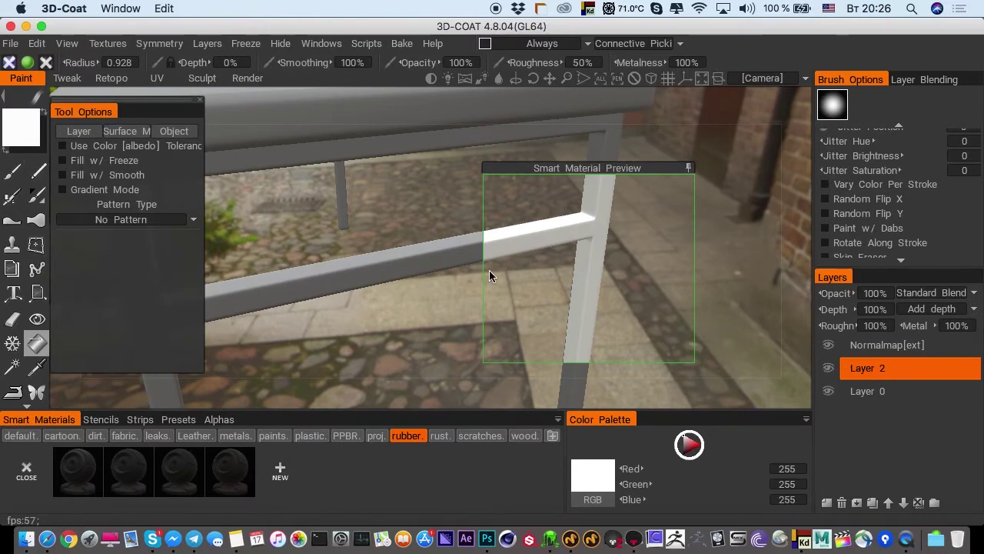
{"action": "left_click_drag", "start_coordinate": [529, 166], "coordinate": [485, 153]}
Try red (225, 0, 0) as the fill color, and switch it to dark grey (31, 31, 31)
{"action": "left_click", "coordinate": [25, 124]}
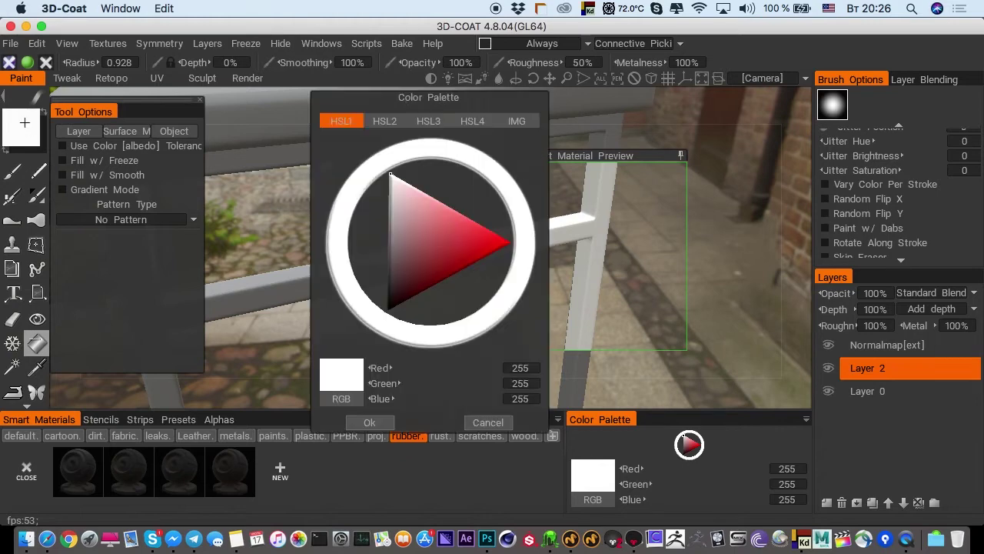
{"action": "left_click_drag", "start_coordinate": [465, 256], "coordinate": [497, 263]}
{"action": "left_click", "coordinate": [391, 420]}
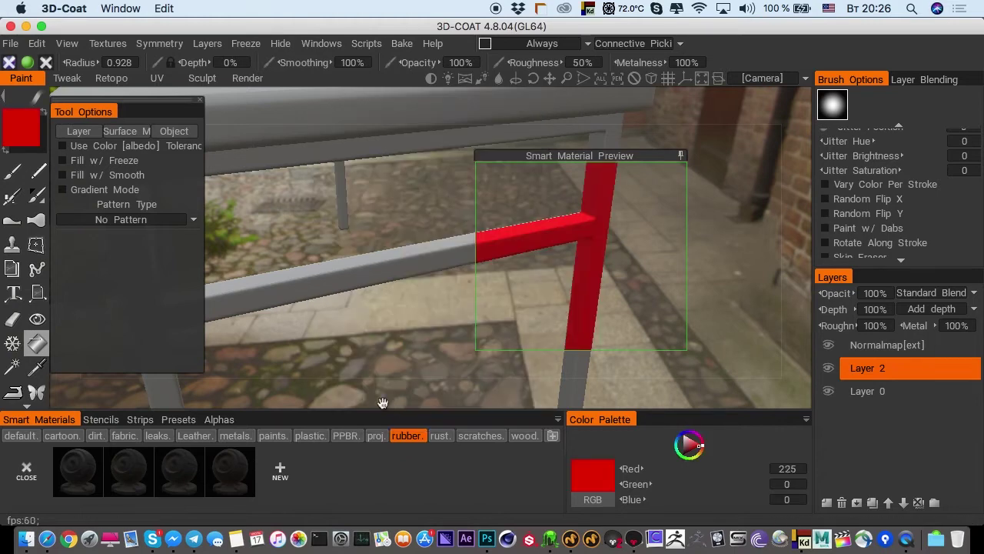
{"action": "left_click", "coordinate": [42, 121]}
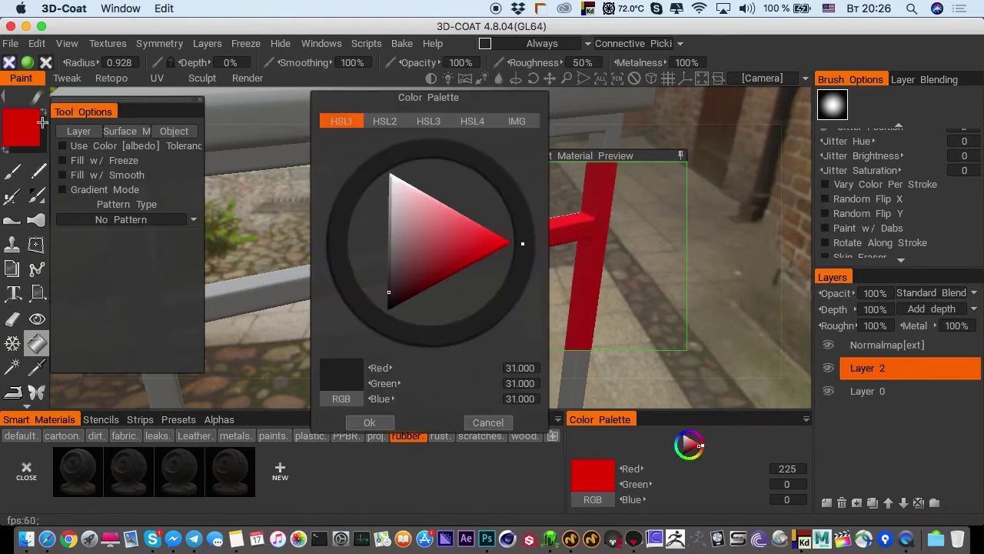
{"action": "left_click", "coordinate": [369, 423]}
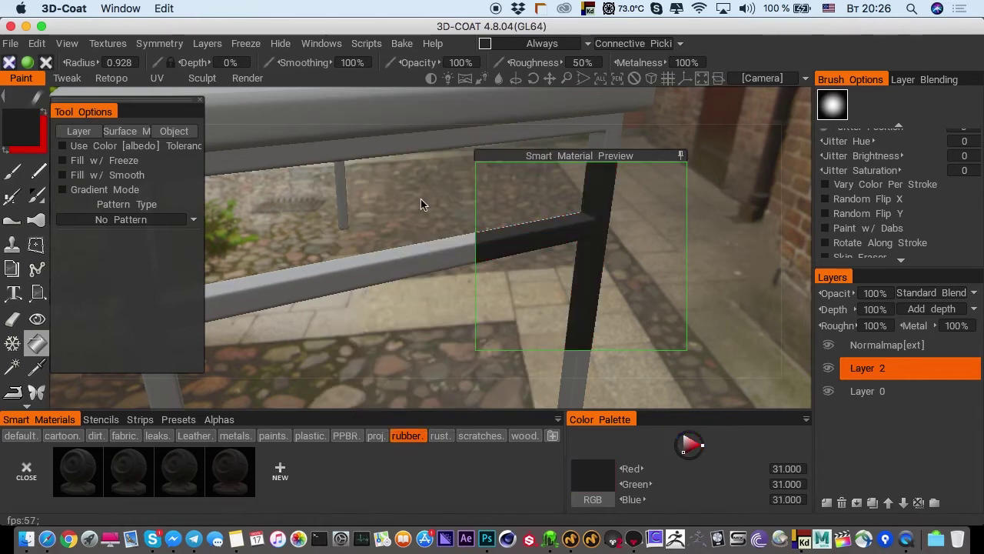
Enable the glossiness channel for the dark grey fill and preview it on the table frame
{"action": "left_click", "coordinate": [47, 65]}
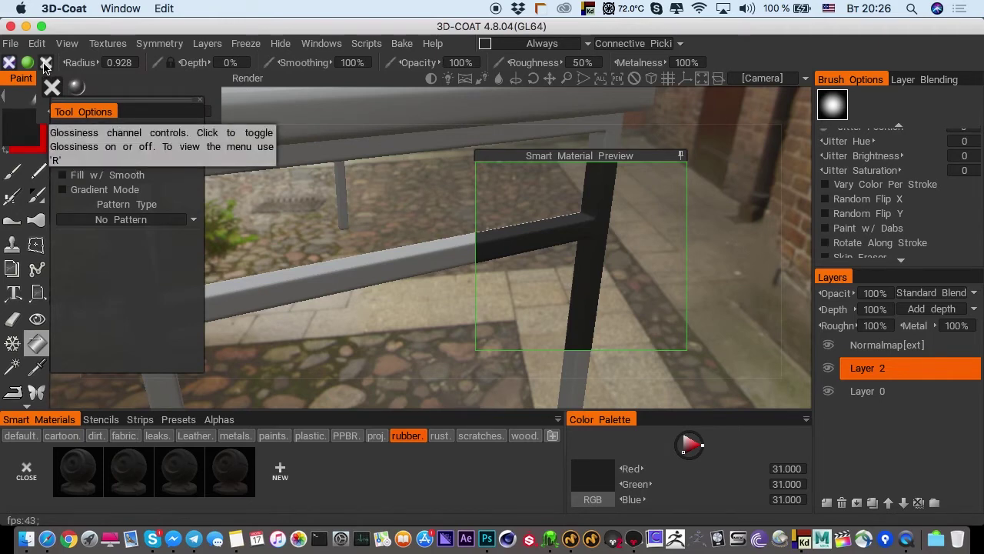
{"action": "left_click", "coordinate": [45, 65]}
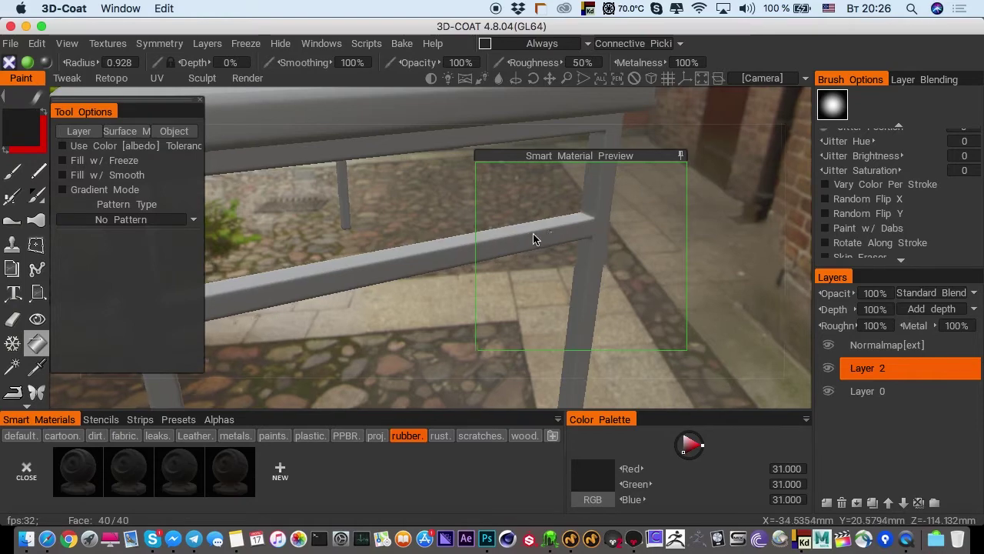
{"action": "left_click_drag", "start_coordinate": [533, 237], "coordinate": [346, 241], "text": "alt"}
{"action": "right_click_drag", "start_coordinate": [560, 239], "coordinate": [456, 291]}
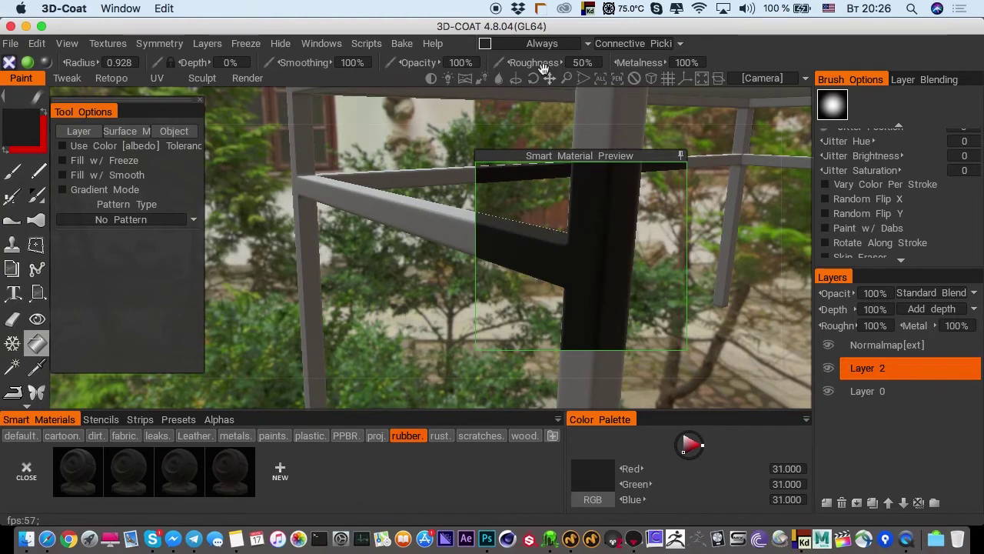
Set the fill roughness to 13% after trying 0%, and fill the table's frame with the dark metallic material
{"action": "left_click_drag", "start_coordinate": [560, 59], "coordinate": [444, 85]}
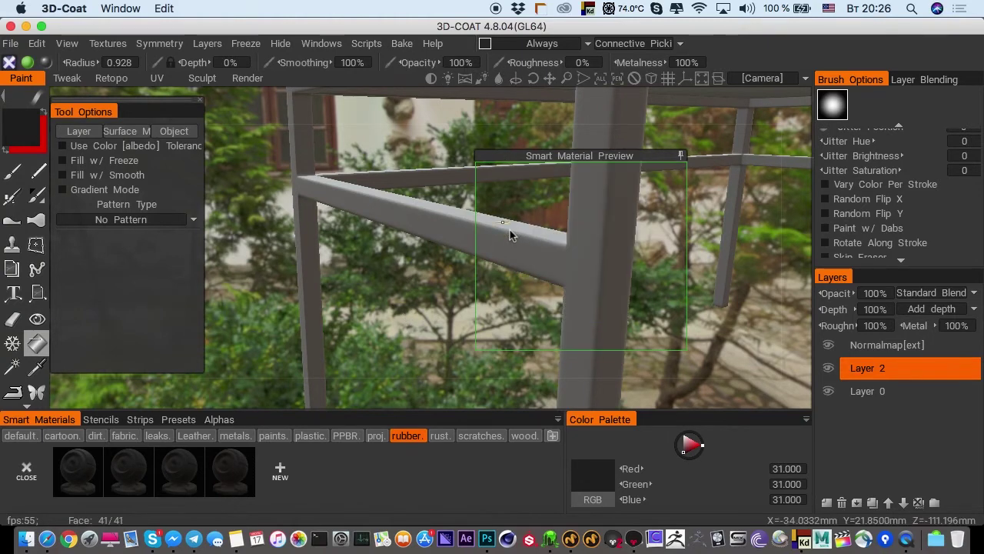
{"action": "right_click_drag", "start_coordinate": [512, 231], "coordinate": [489, 261]}
{"action": "right_click_drag", "start_coordinate": [414, 287], "coordinate": [553, 220]}
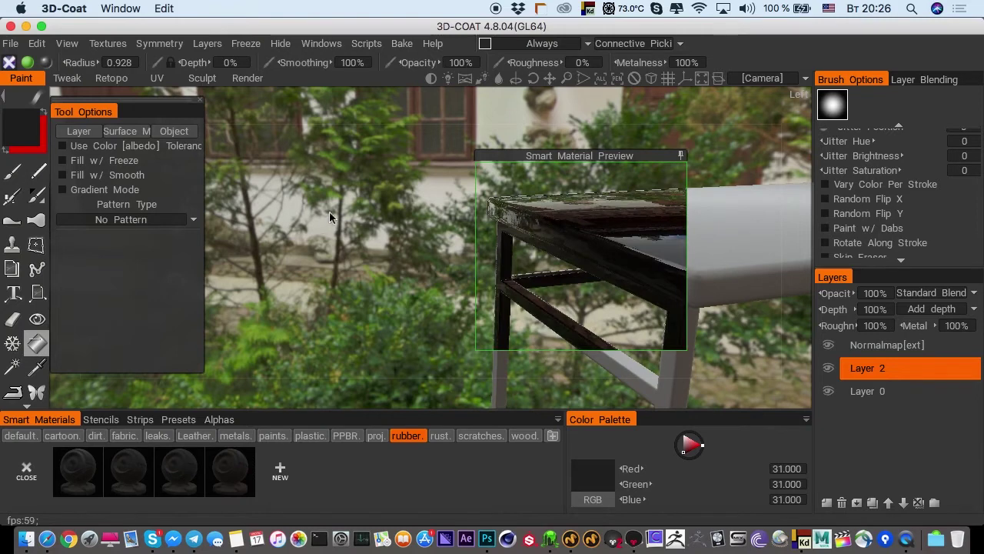
{"action": "mouse_move", "coordinate": [535, 62]}
{"action": "left_mouse_down"}
{"action": "mouse_move", "coordinate": [569, 63]}
{"action": "mouse_move", "coordinate": [540, 63]}
{"action": "mouse_move", "coordinate": [552, 65]}
{"action": "left_mouse_up"}
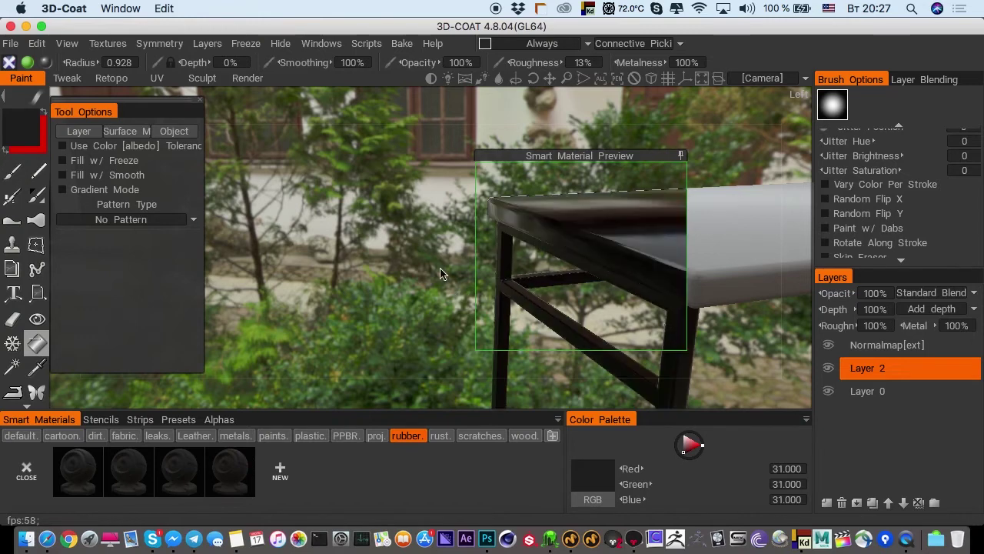
Collapse the Smart Material Preview and move it clear of the tabletop to show the filled frame
{"action": "left_click", "coordinate": [680, 155]}
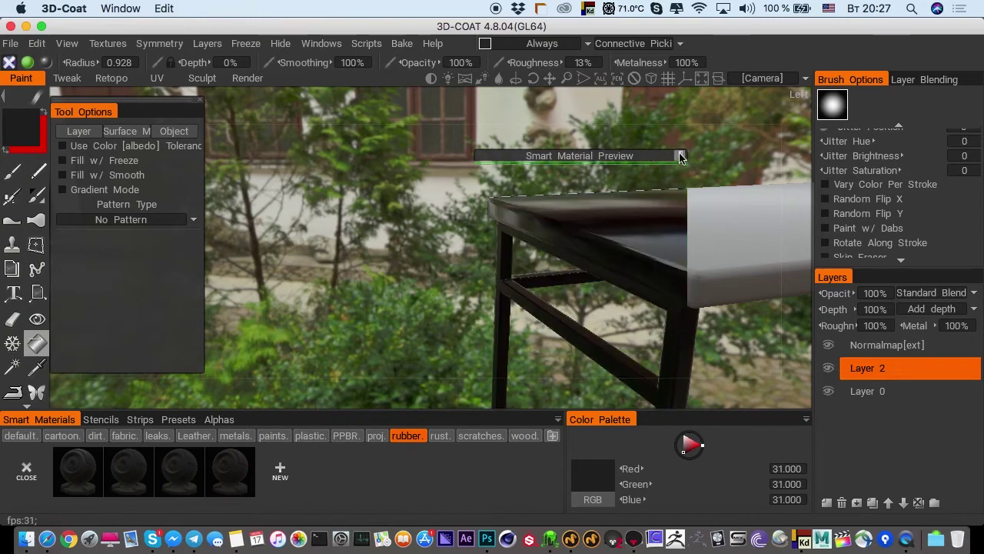
{"action": "left_click_drag", "start_coordinate": [604, 155], "coordinate": [384, 126]}
{"action": "middle_click_drag", "start_coordinate": [498, 231], "coordinate": [397, 208]}
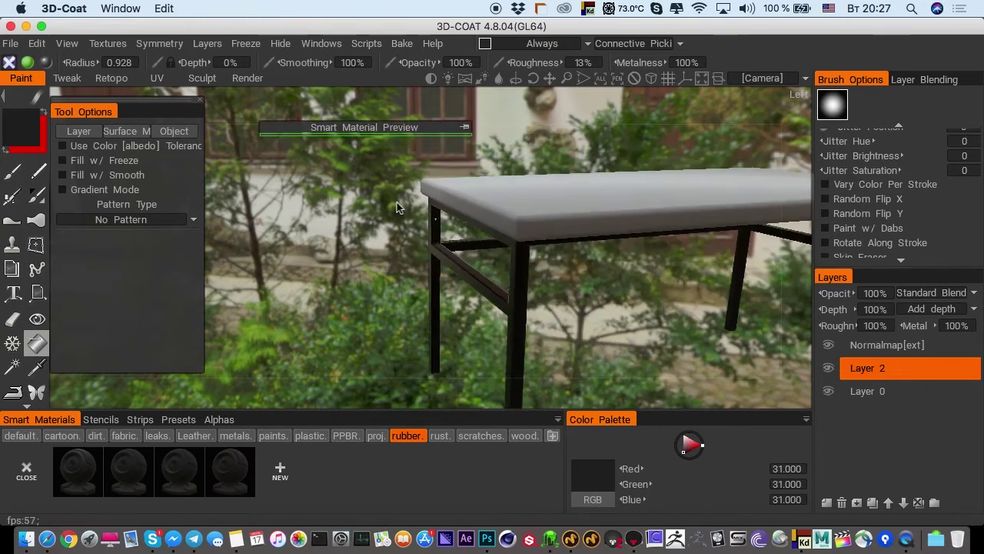
Inspect the dark metallic fill on the table's legs, crossbars and round corner detail from several angles and distances
{"action": "scroll", "coordinate": [397, 223], "scroll_direction": "down", "scroll_amount": 3}
{"action": "left_click_drag", "start_coordinate": [400, 220], "coordinate": [614, 205]}
{"action": "right_click_drag", "start_coordinate": [615, 204], "coordinate": [534, 229]}
{"action": "right_click_drag", "start_coordinate": [467, 261], "coordinate": [461, 222]}
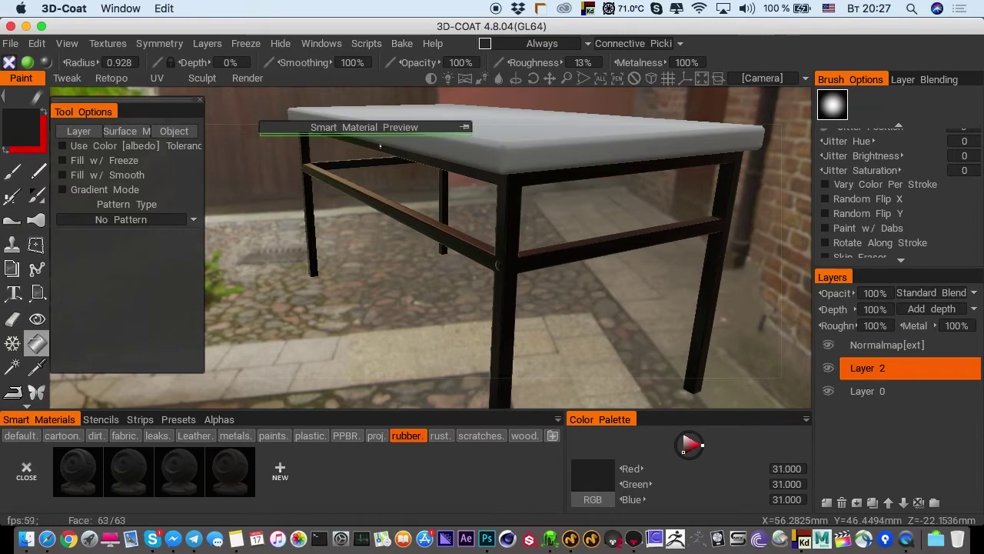
{"action": "middle_click_drag", "start_coordinate": [415, 229], "coordinate": [492, 261]}
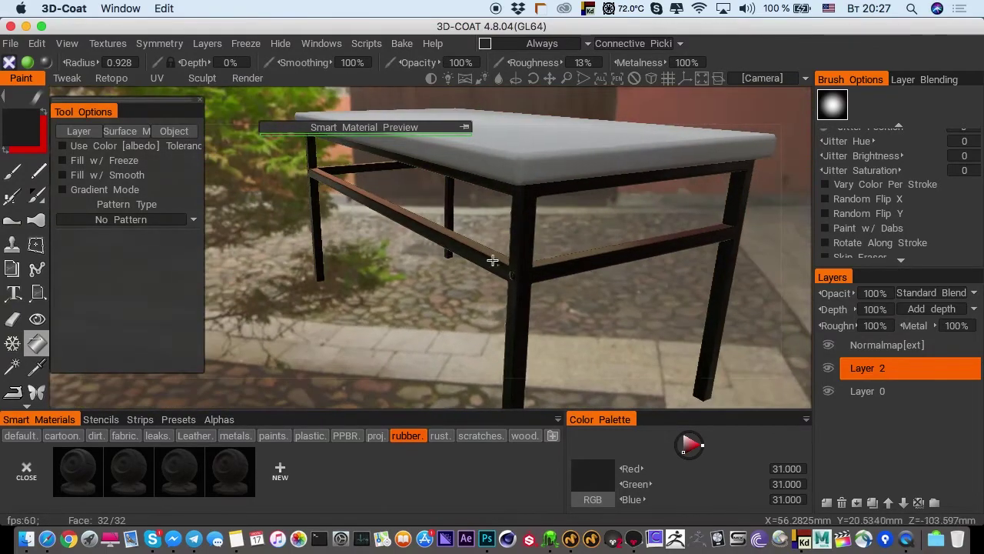
{"action": "left_click_drag", "start_coordinate": [492, 262], "coordinate": [531, 242], "text": "alt"}
{"action": "right_click_drag", "start_coordinate": [531, 243], "coordinate": [537, 278], "text": "shift"}
{"action": "scroll", "coordinate": [536, 277], "scroll_direction": "up", "scroll_amount": 5}
{"action": "middle_click_drag", "start_coordinate": [576, 286], "coordinate": [481, 237]}
{"action": "scroll", "coordinate": [610, 288], "scroll_direction": "down", "scroll_amount": 1}
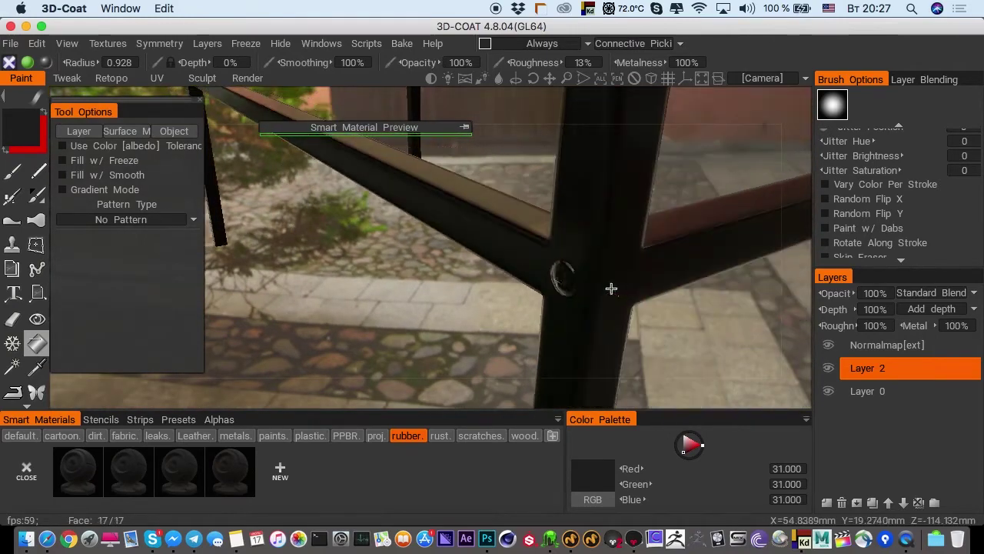
{"action": "left_click_drag", "start_coordinate": [619, 281], "coordinate": [563, 260], "text": "alt"}
{"action": "right_click_drag", "start_coordinate": [563, 260], "coordinate": [492, 304]}
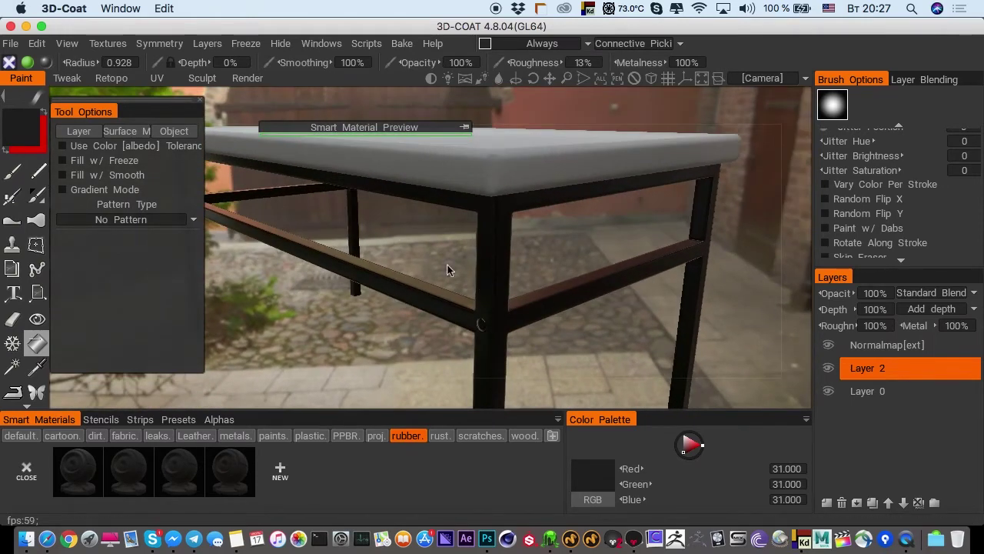
{"action": "right_click_drag", "start_coordinate": [450, 269], "coordinate": [482, 281]}
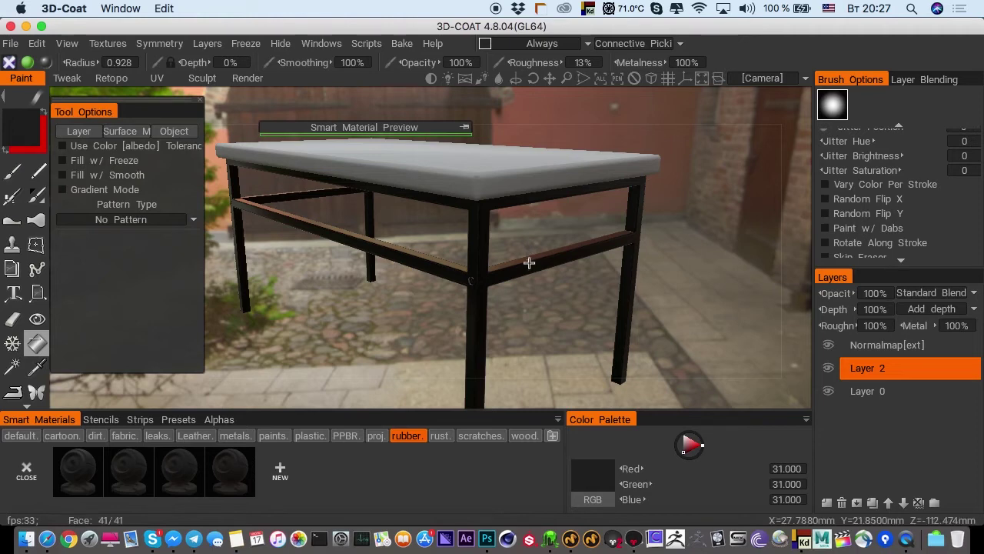
{"action": "left_click_drag", "start_coordinate": [477, 286], "coordinate": [503, 263]}
{"action": "mouse_move", "coordinate": [547, 297]}
{"action": "left_mouse_down"}
{"action": "mouse_move", "coordinate": [481, 268]}
{"action": "mouse_move", "coordinate": [426, 260]}
{"action": "mouse_move", "coordinate": [561, 275]}
{"action": "mouse_move", "coordinate": [543, 279]}
{"action": "left_mouse_up"}
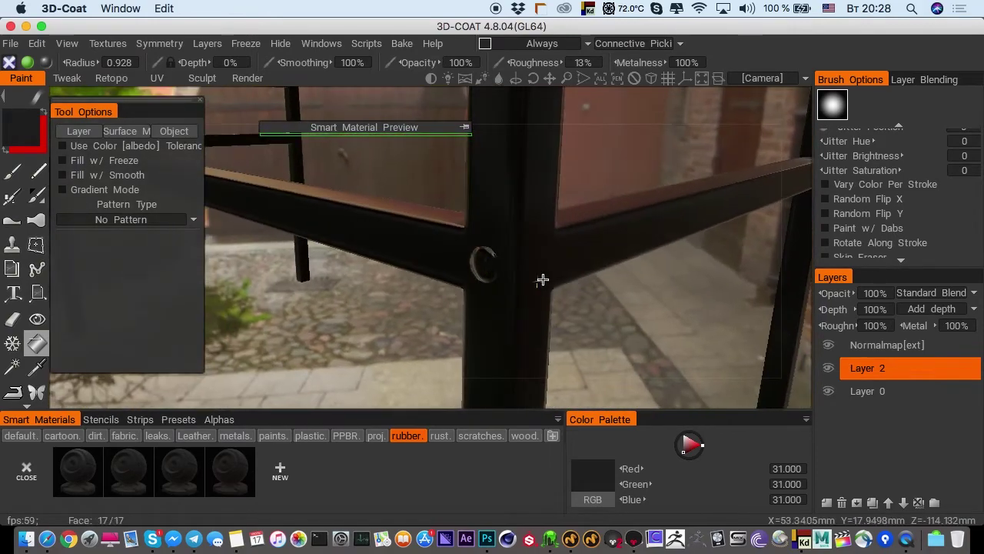
Rename the layer holding the dark metallic frame fill as "legs"
{"action": "double_click", "coordinate": [858, 370]}
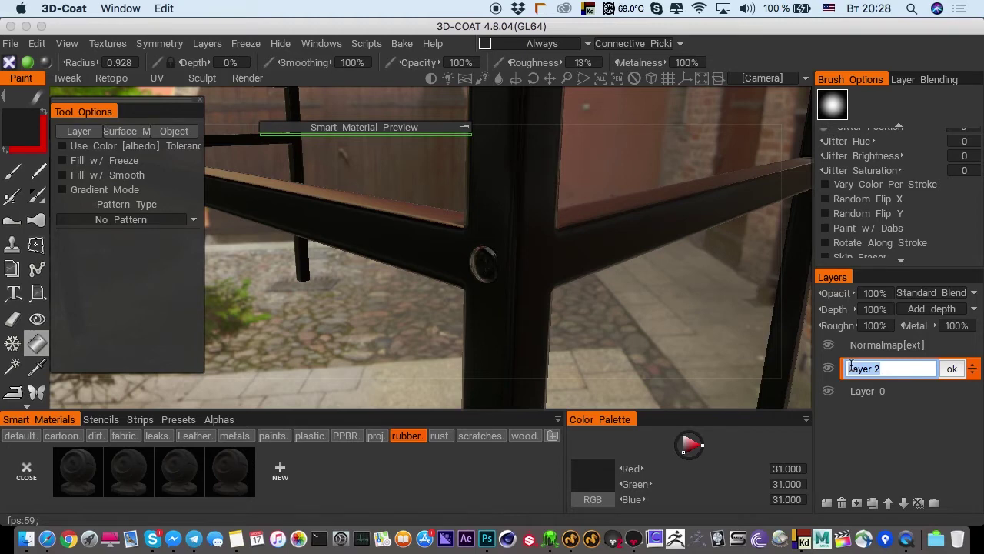
{"action": "type", "text": "legs"}
{"action": "key", "text": "Return"}
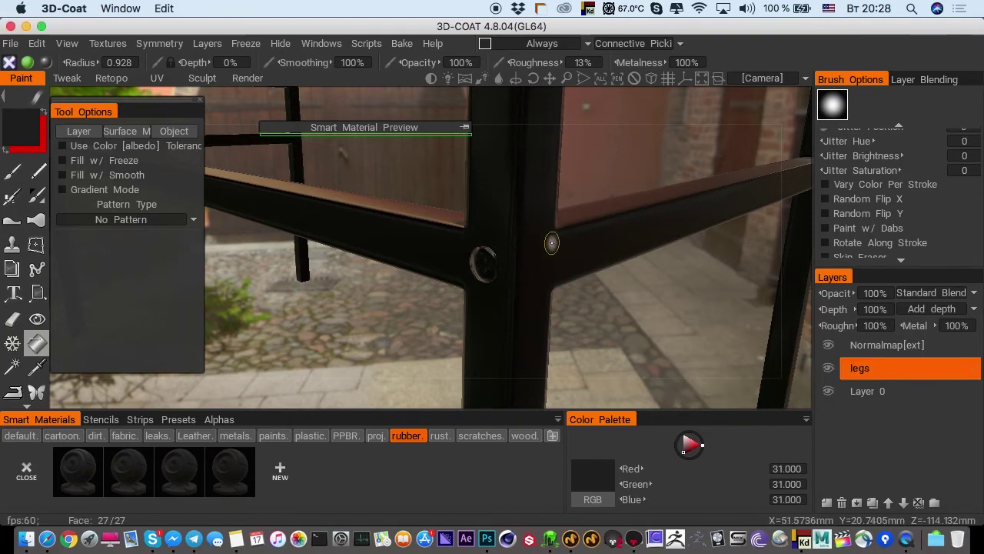
Add a new layer above the legs layer and name it "top"
{"action": "scroll", "coordinate": [518, 257], "scroll_direction": "down", "scroll_amount": 5}
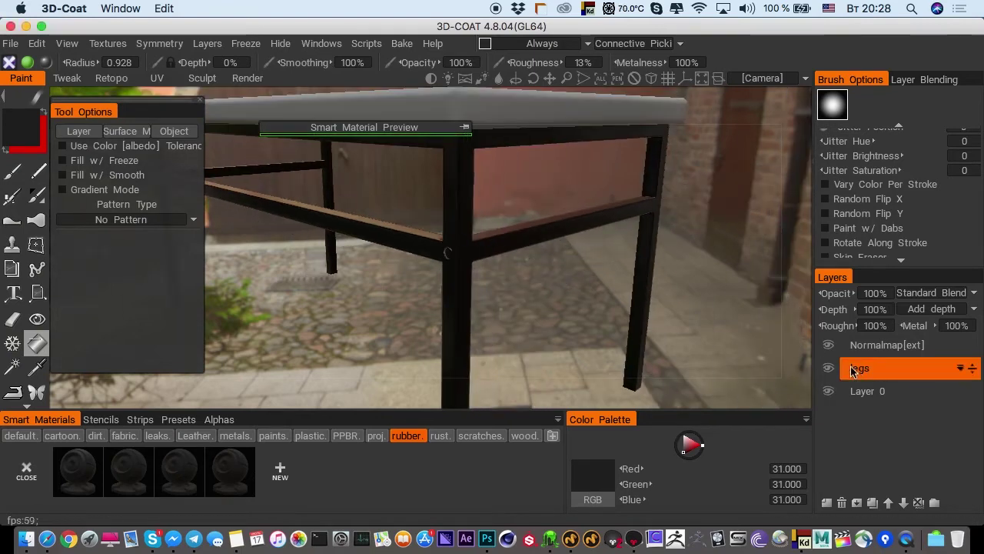
{"action": "left_click", "coordinate": [826, 502]}
{"action": "double_click", "coordinate": [852, 369]}
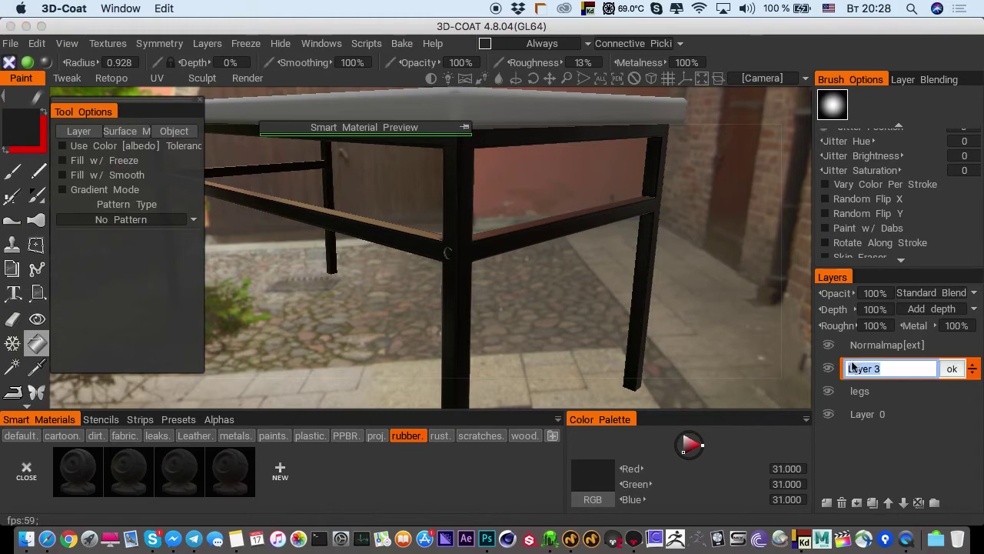
{"action": "type", "text": "top"}
{"action": "key", "text": "Return"}
Switch from the Fill tool to the Brush tool, with the whole tabletop in view
{"action": "middle_click_drag", "start_coordinate": [460, 210], "coordinate": [487, 233], "text": "alt"}
{"action": "right_click_drag", "start_coordinate": [488, 233], "coordinate": [457, 220], "text": "alt"}
{"action": "left_click_drag", "start_coordinate": [456, 219], "coordinate": [467, 227], "text": "alt"}
{"action": "middle_click_drag", "start_coordinate": [467, 228], "coordinate": [426, 220]}
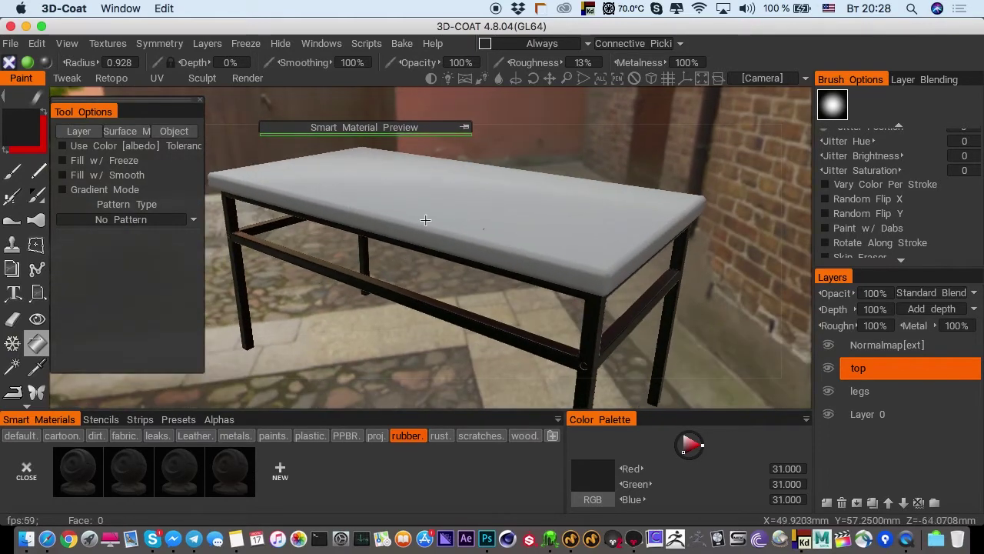
{"action": "left_click", "coordinate": [12, 170]}
{"action": "middle_click_drag", "start_coordinate": [271, 215], "coordinate": [336, 226]}
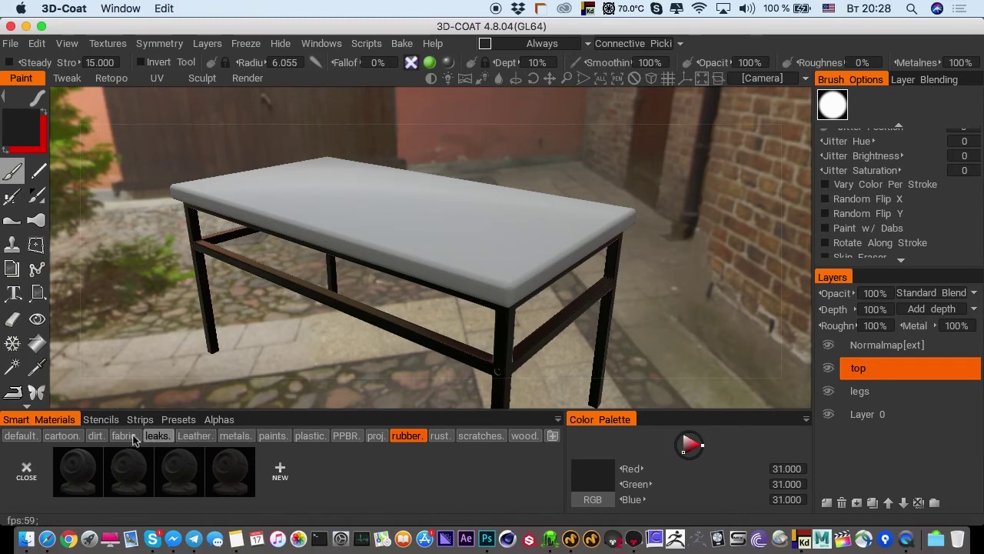
Enlarge the smart material library and choose the dark reddish-brown material at the start of the wood collection
{"action": "left_click", "coordinate": [523, 436]}
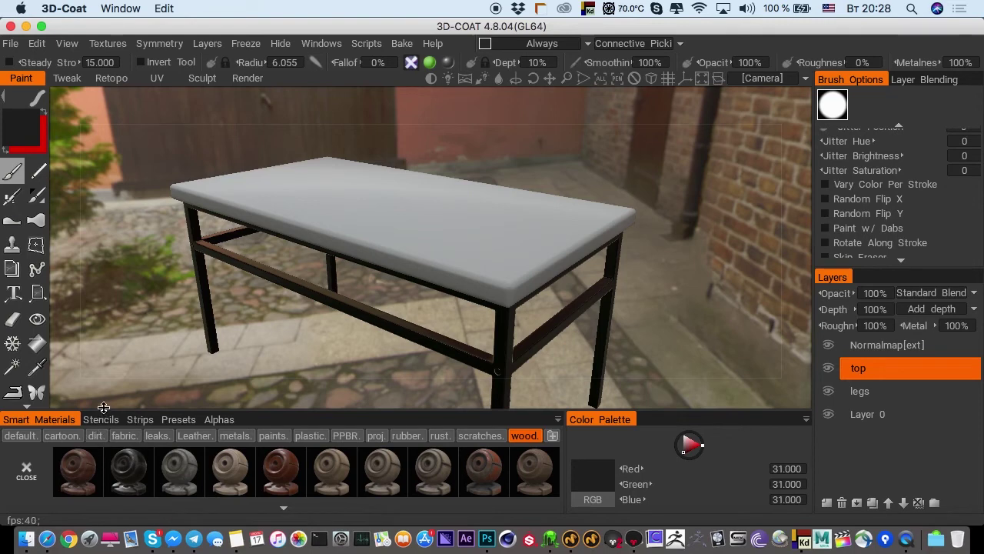
{"action": "left_click_drag", "start_coordinate": [102, 409], "coordinate": [103, 356]}
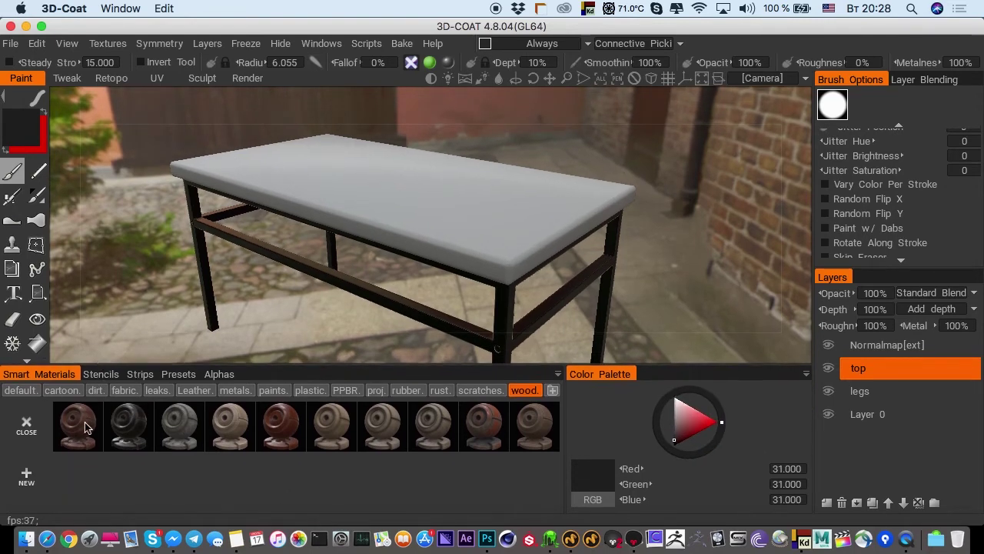
{"action": "mouse_move", "coordinate": [78, 425]}
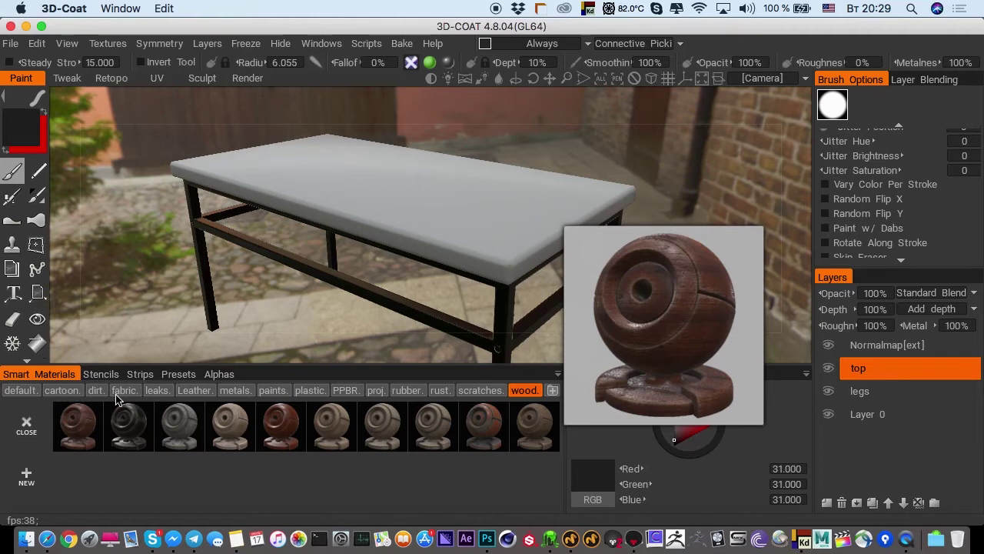
{"action": "left_click", "coordinate": [78, 425]}
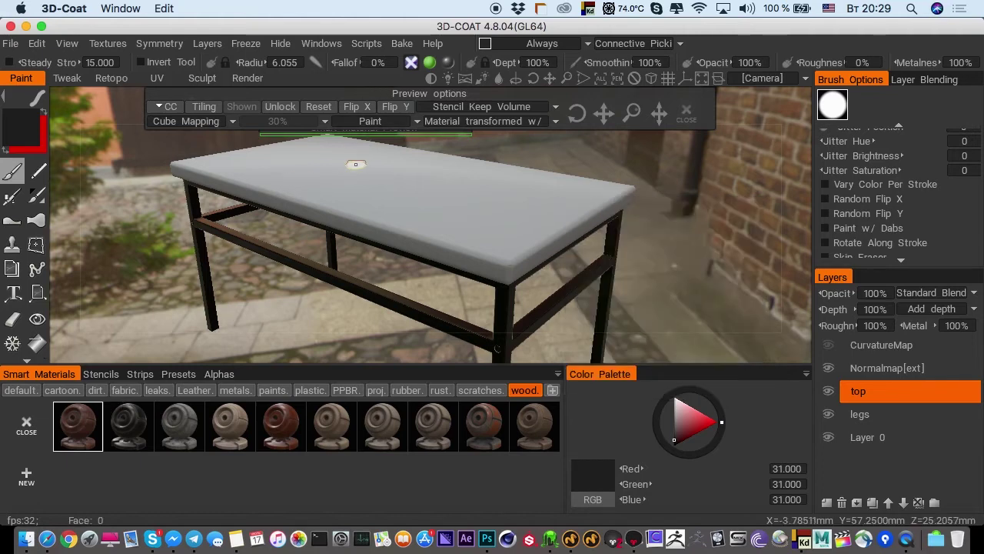
Move the Smart Material Preview over the near end of the tabletop and expand it to show the wood
{"action": "middle_click_drag", "start_coordinate": [328, 186], "coordinate": [331, 233]}
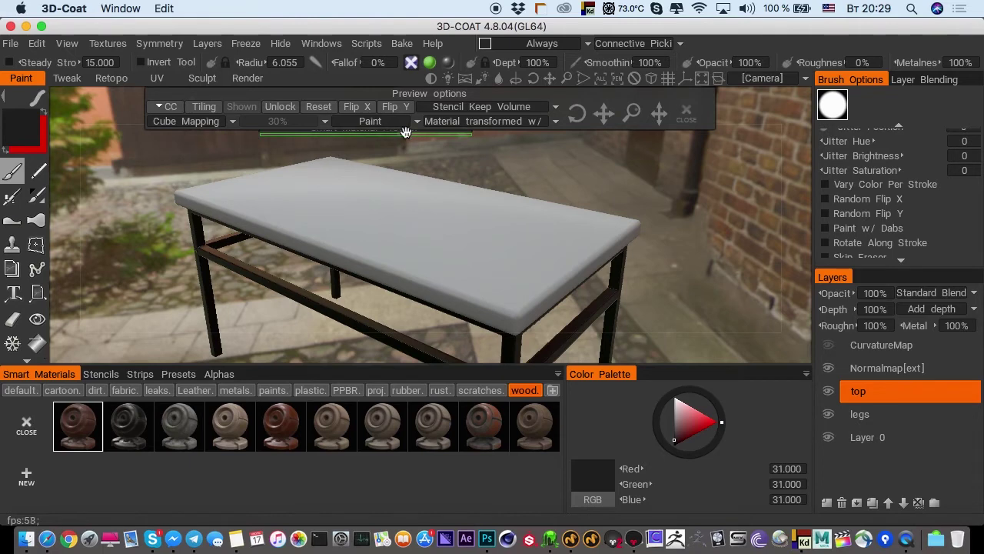
{"action": "left_click_drag", "start_coordinate": [405, 132], "coordinate": [560, 155]}
{"action": "left_click", "coordinate": [469, 148]}
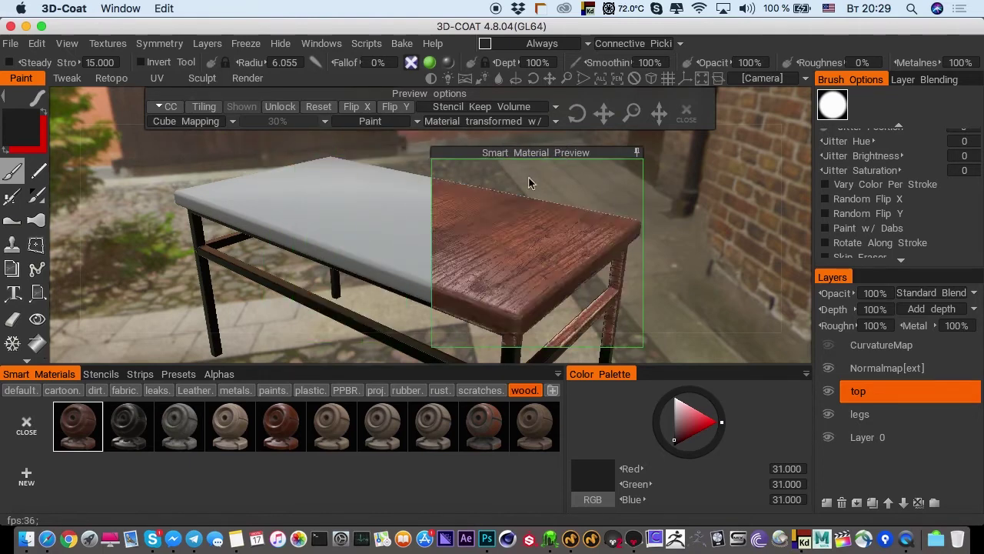
{"action": "right_click_drag", "start_coordinate": [462, 233], "coordinate": [520, 241], "text": "alt"}
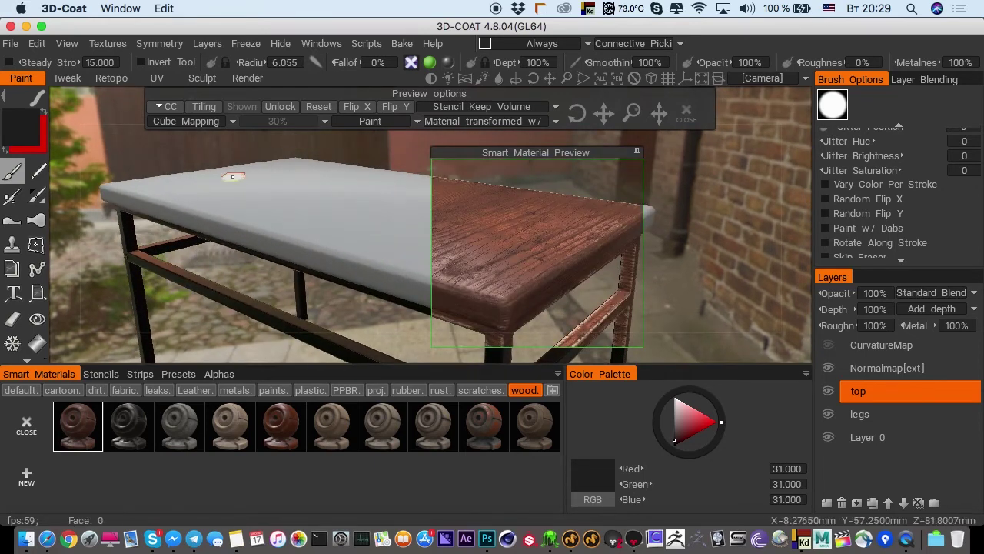
Enable the depth channel for the wood material and inspect its relief on the tabletop's corner and edge
{"action": "left_click", "coordinate": [411, 63]}
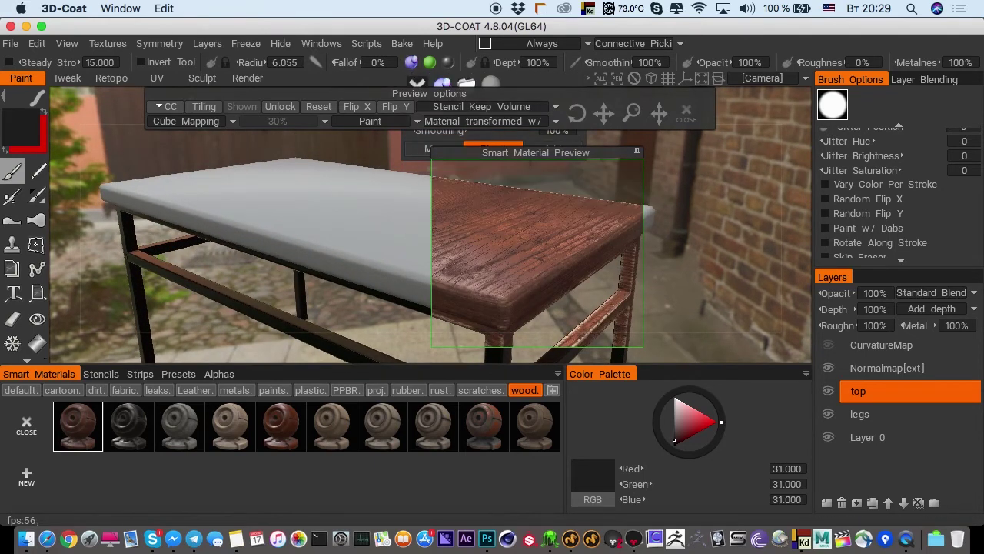
{"action": "right_click_drag", "start_coordinate": [486, 261], "coordinate": [571, 242], "text": "alt"}
{"action": "middle_click_drag", "start_coordinate": [571, 242], "coordinate": [275, 230]}
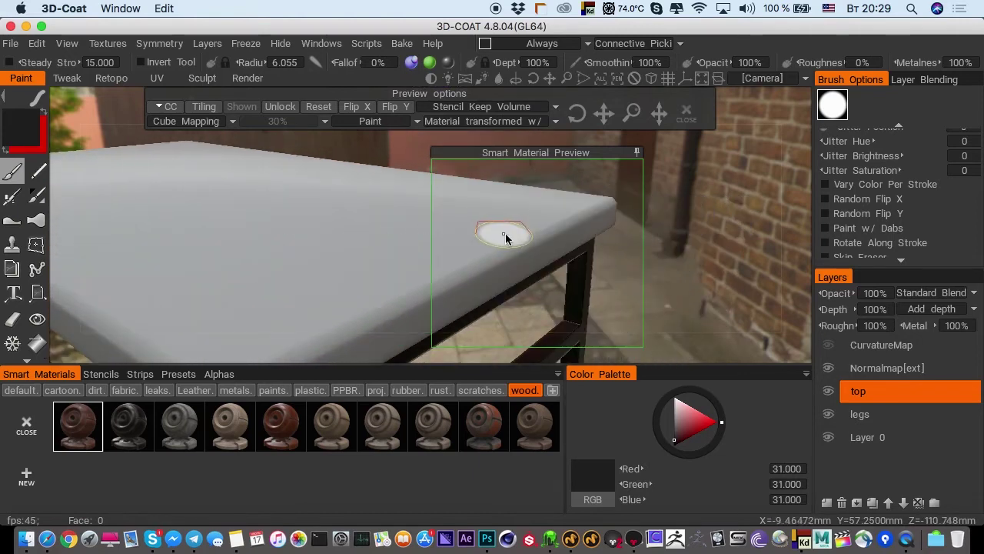
{"action": "mouse_move", "coordinate": [488, 237]}
{"action": "right_mouse_down", "text": "alt"}
{"action": "mouse_move", "coordinate": [548, 249]}
{"action": "mouse_move", "coordinate": [486, 257]}
{"action": "mouse_move", "coordinate": [534, 249]}
{"action": "mouse_move", "coordinate": [518, 268]}
{"action": "mouse_move", "coordinate": [472, 236]}
{"action": "mouse_move", "coordinate": [422, 246]}
{"action": "mouse_move", "coordinate": [510, 244]}
{"action": "mouse_move", "coordinate": [487, 259]}
{"action": "mouse_move", "coordinate": [510, 268]}
{"action": "right_mouse_up", "text": "alt"}
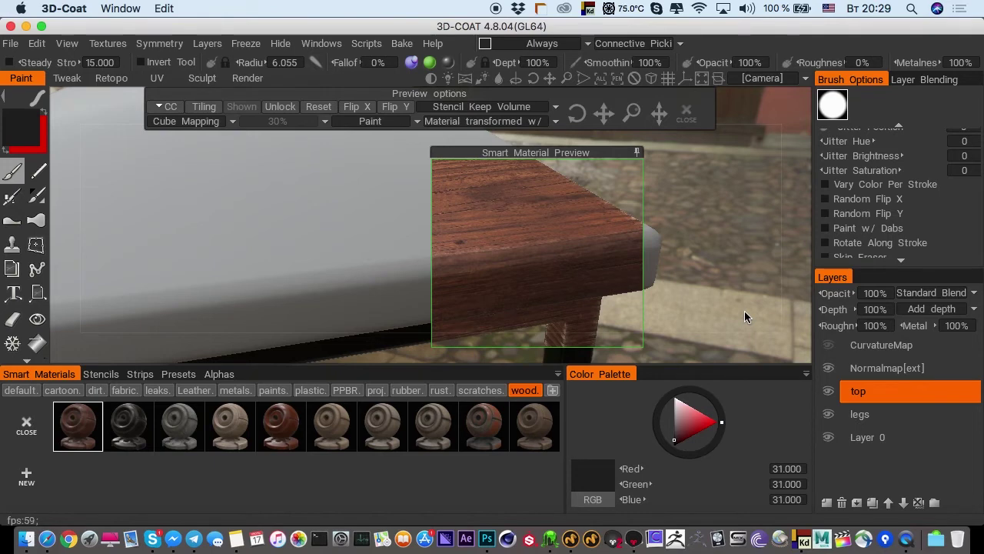
{"action": "right_click_drag", "start_coordinate": [510, 341], "coordinate": [458, 263]}
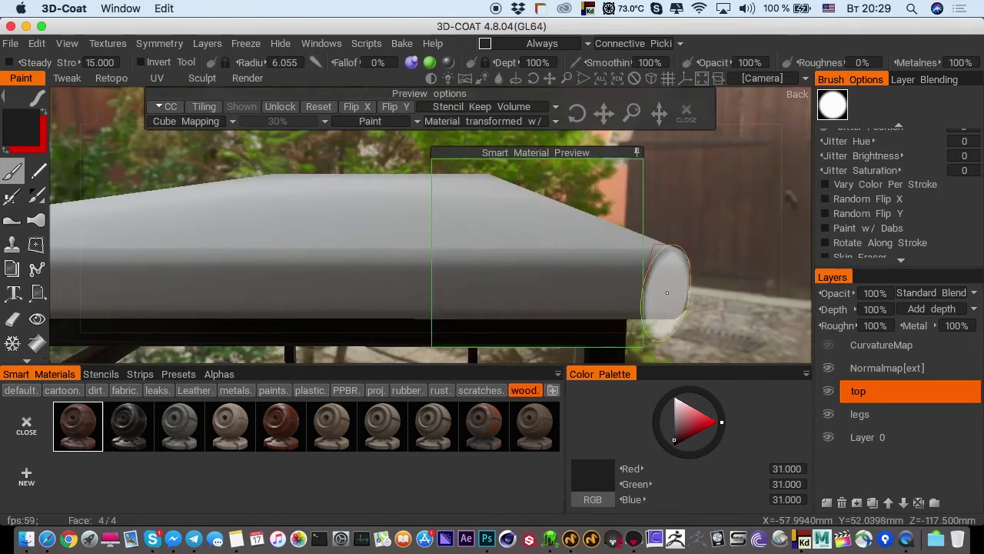
Turn the depth channel off and back on to compare the wood grain with and without relief
{"action": "left_click", "coordinate": [412, 63]}
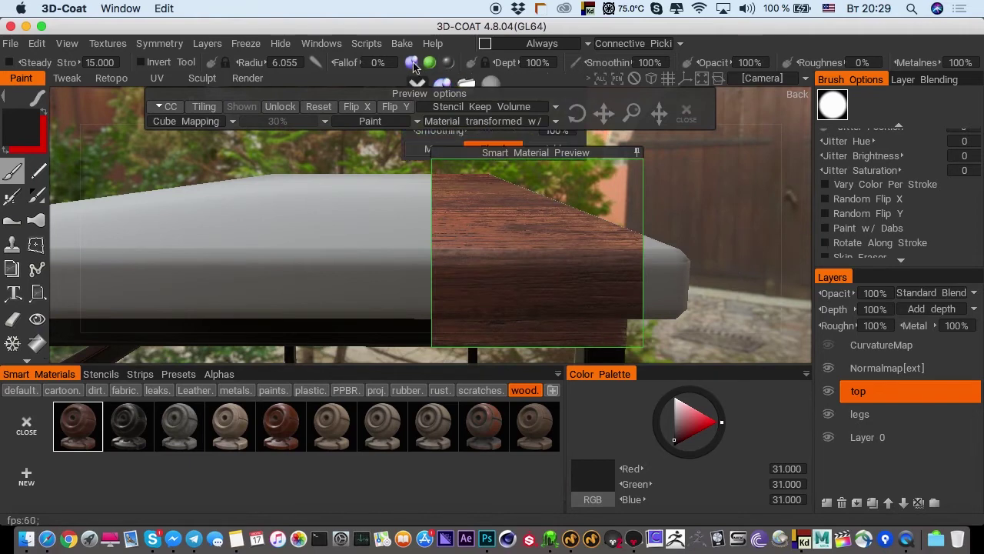
{"action": "left_click", "coordinate": [417, 83]}
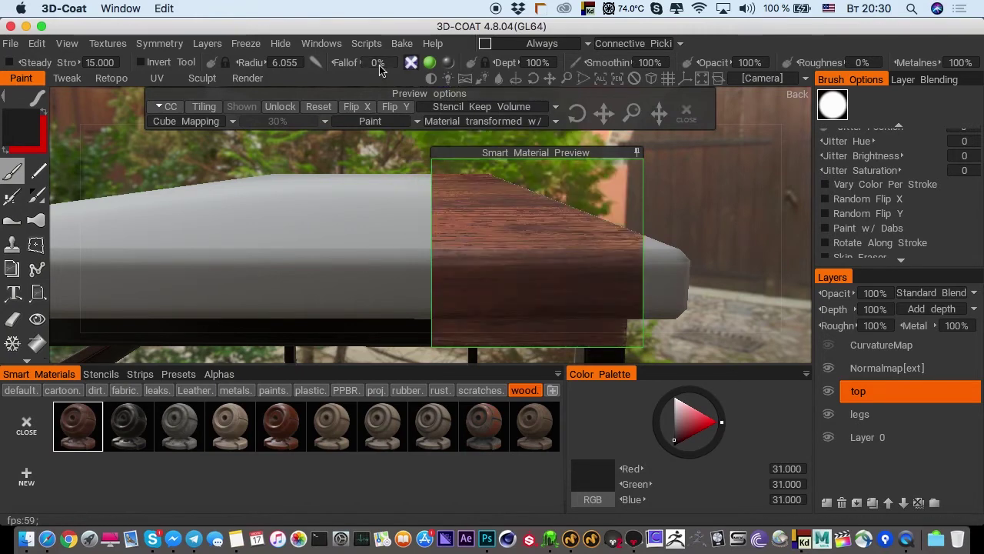
{"action": "left_click", "coordinate": [410, 63]}
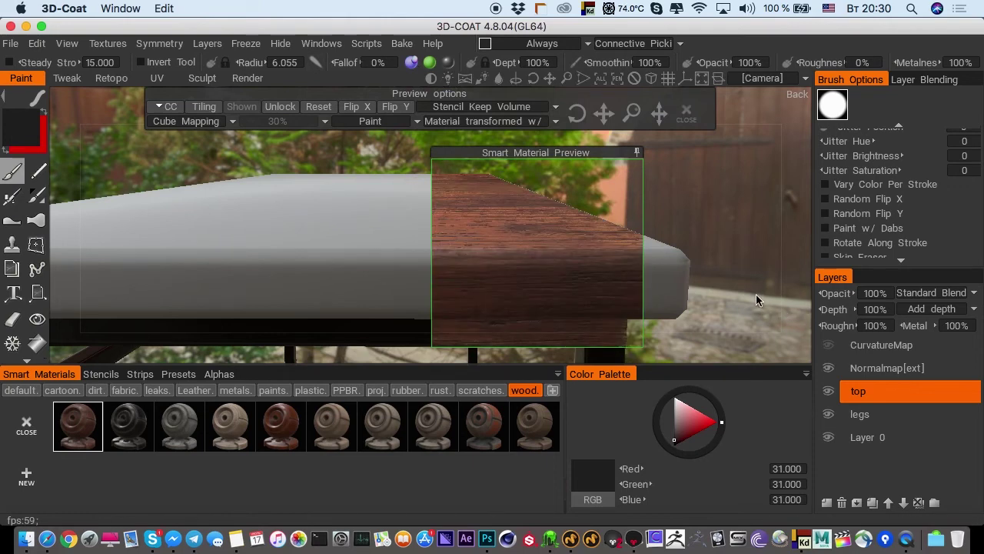
Turn the glossiness and color channels off and back on to compare their effect on the wood preview
{"action": "mouse_move", "coordinate": [450, 67]}
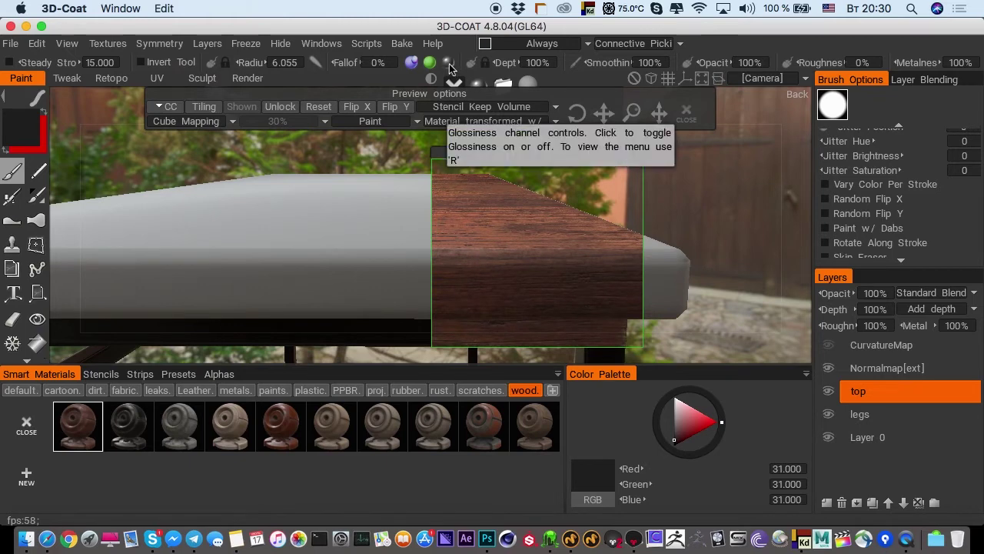
{"action": "left_click", "coordinate": [449, 64]}
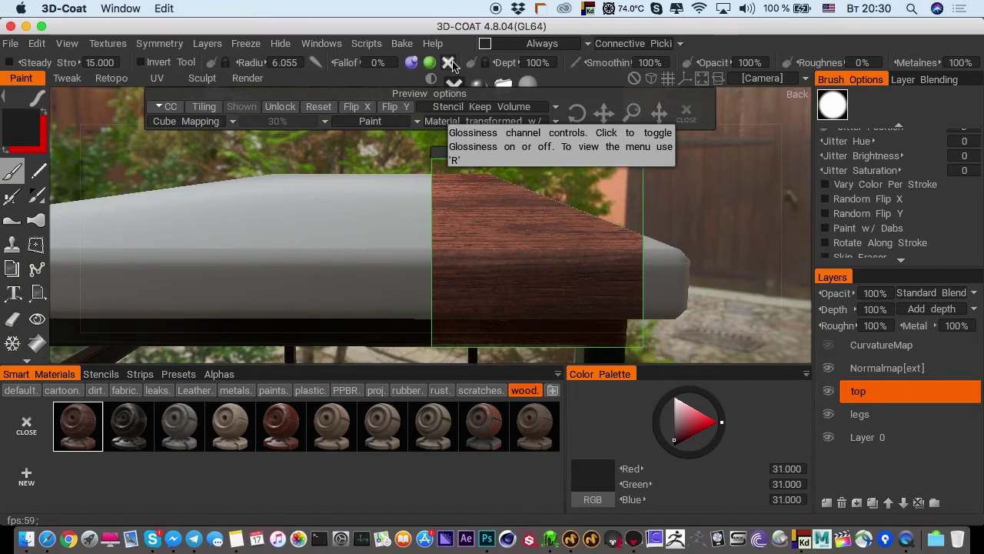
{"action": "left_click", "coordinate": [427, 63]}
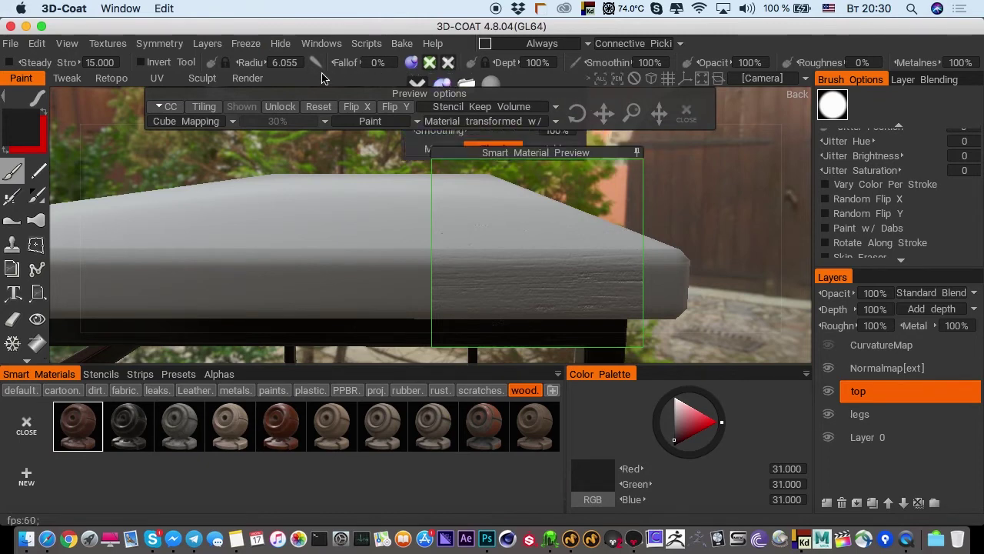
{"action": "left_click", "coordinate": [411, 63]}
{"action": "left_click", "coordinate": [429, 63]}
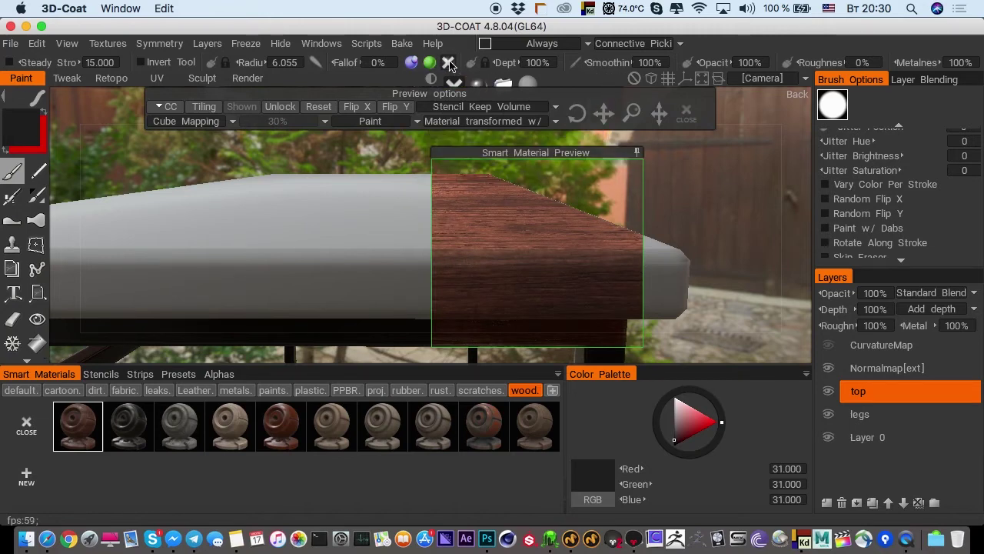
{"action": "left_click", "coordinate": [450, 63]}
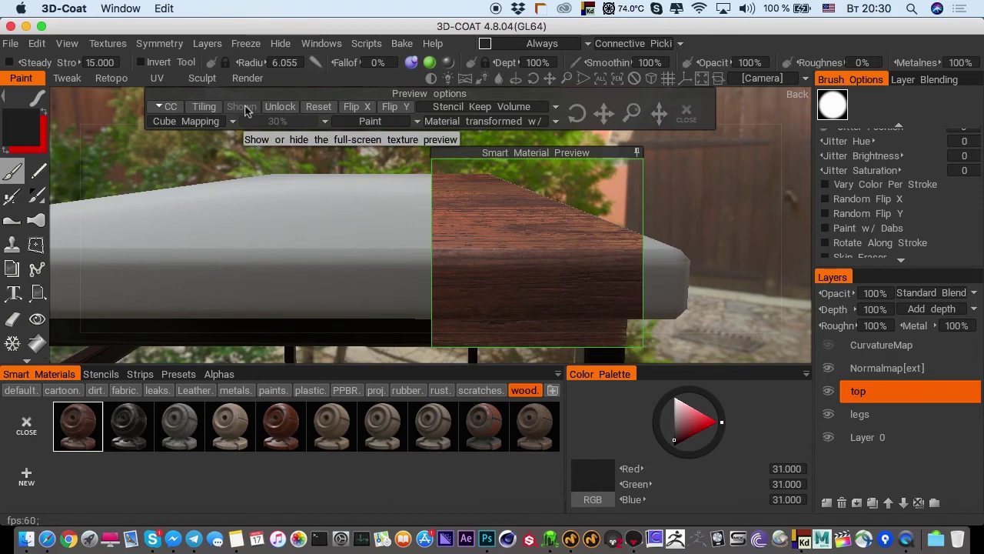
Examine the wood material preview across the tabletop and legs from a raised view of the whole table
{"action": "middle_click_drag", "start_coordinate": [364, 248], "coordinate": [479, 242]}
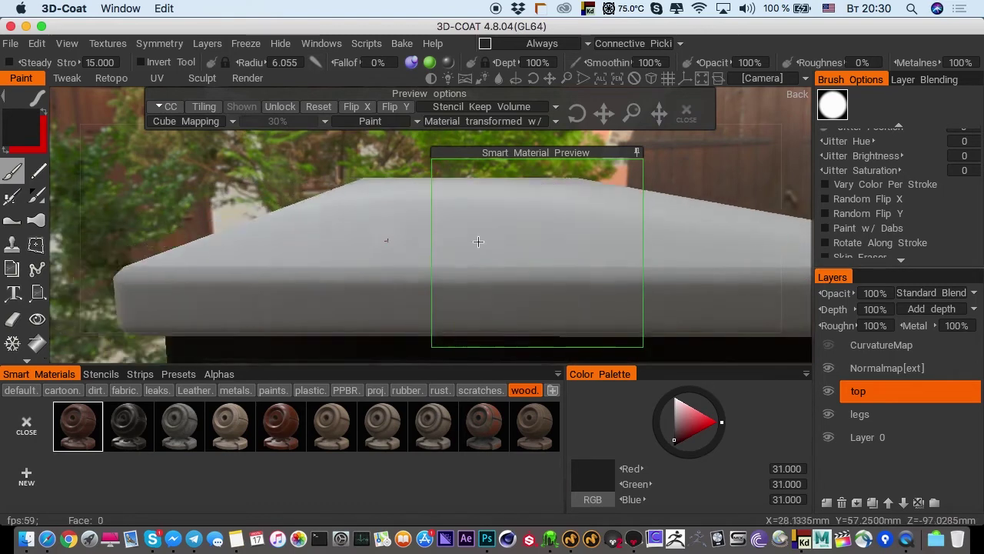
{"action": "mouse_move", "coordinate": [478, 241]}
{"action": "left_mouse_down", "text": "alt"}
{"action": "mouse_move", "coordinate": [442, 238]}
{"action": "mouse_move", "coordinate": [536, 238]}
{"action": "mouse_move", "coordinate": [468, 235]}
{"action": "left_mouse_up", "text": "alt"}
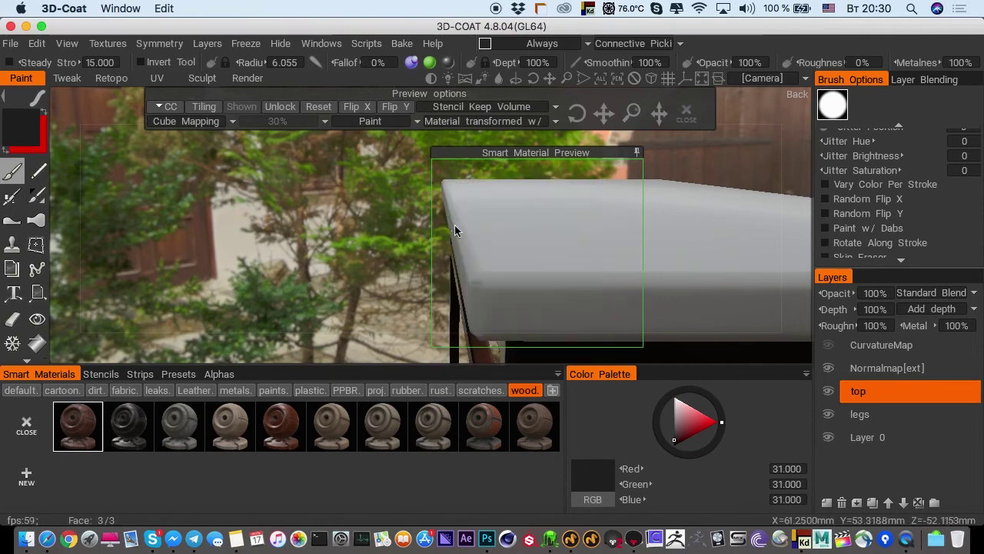
{"action": "left_click_drag", "start_coordinate": [455, 227], "coordinate": [543, 261], "text": "alt"}
{"action": "right_click_drag", "start_coordinate": [519, 244], "coordinate": [454, 211], "text": "alt"}
{"action": "middle_click_drag", "start_coordinate": [454, 212], "coordinate": [493, 259], "text": "alt"}
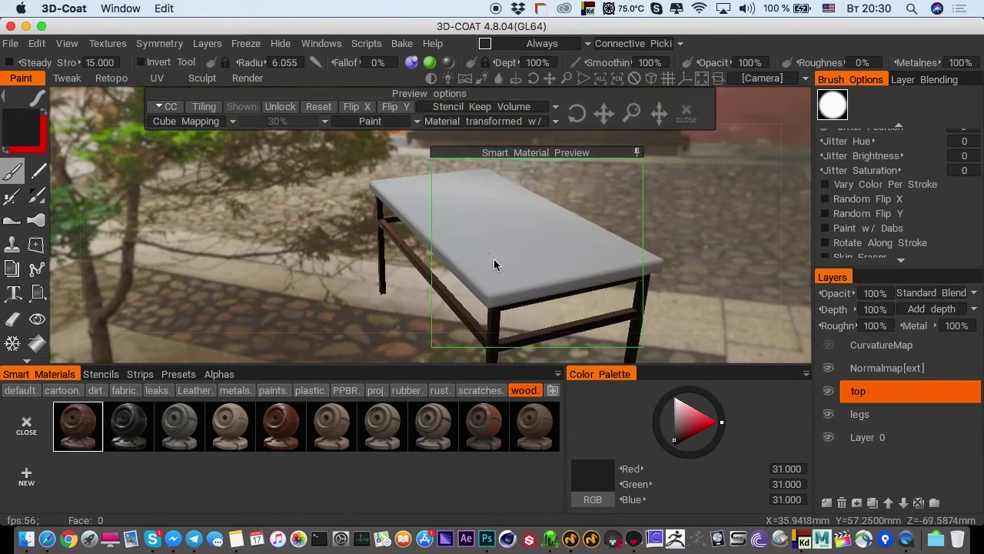
{"action": "left_click_drag", "start_coordinate": [494, 264], "coordinate": [525, 272], "text": "alt"}
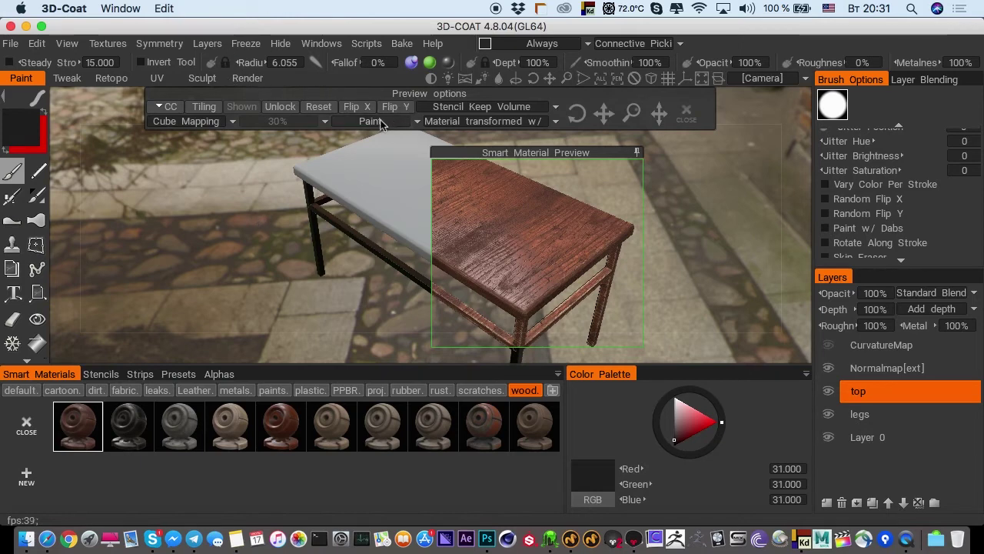
Switch the wood material's projection to UV-Mapping and inspect how the grain lies on the tabletop and its edges
{"action": "left_click", "coordinate": [205, 129]}
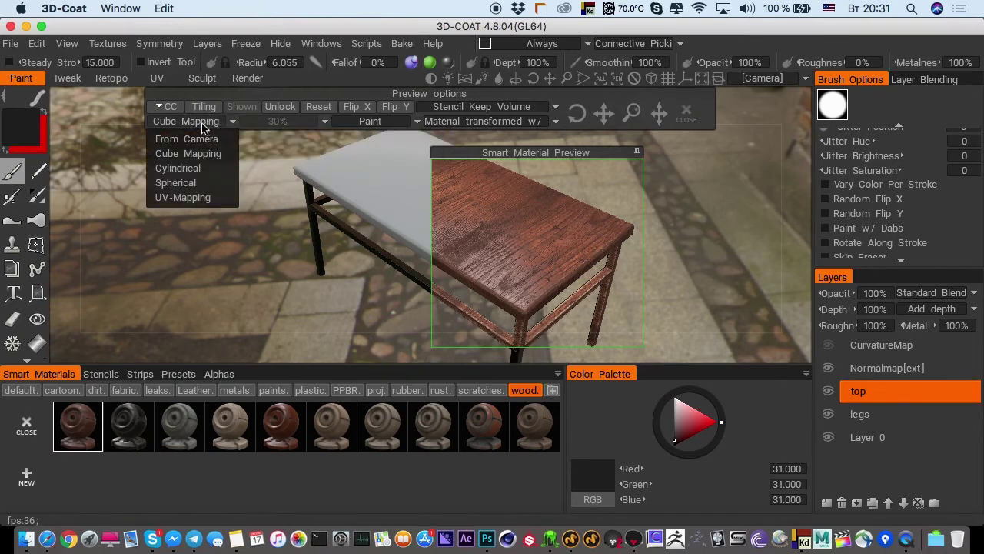
{"action": "left_click", "coordinate": [185, 196]}
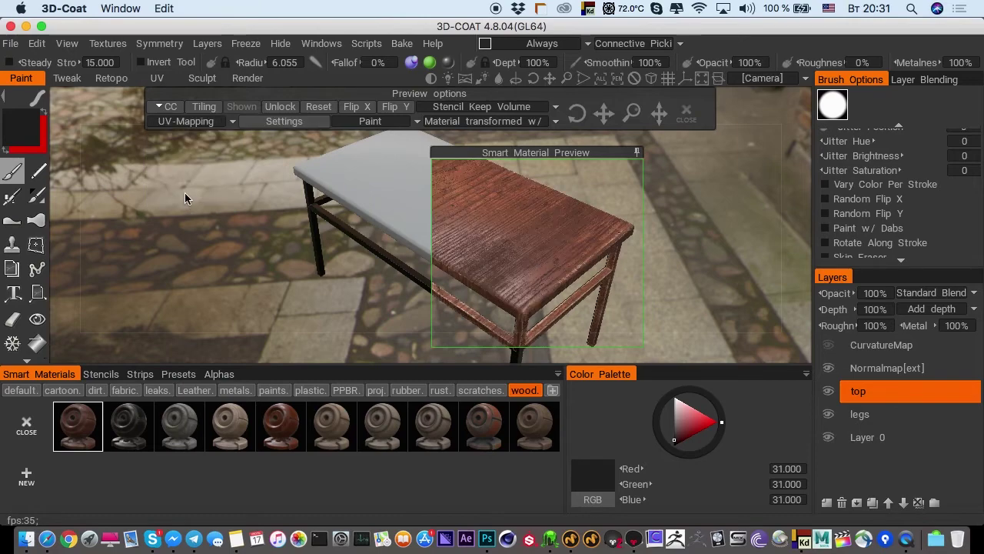
{"action": "left_click_drag", "start_coordinate": [366, 165], "coordinate": [405, 201], "text": "alt"}
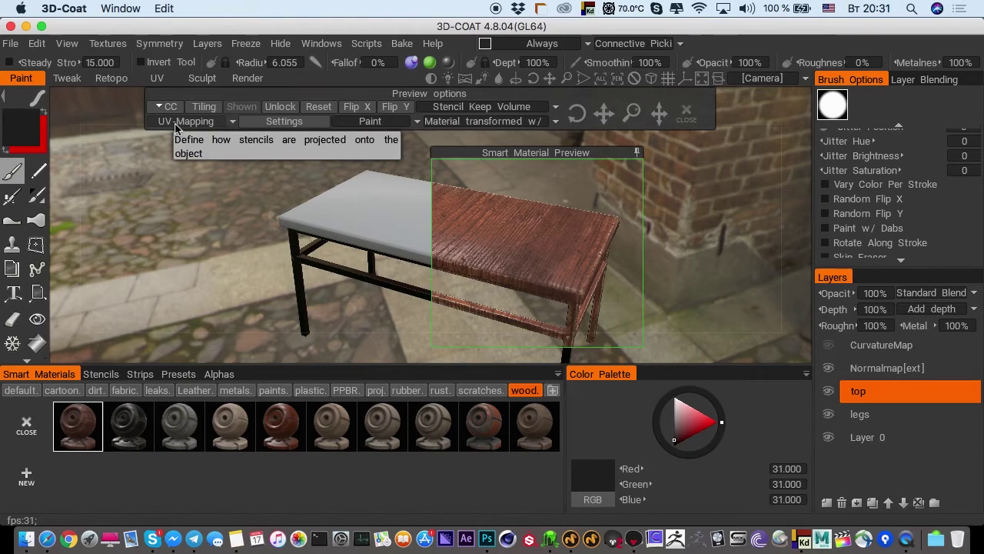
{"action": "right_click_drag", "start_coordinate": [547, 270], "coordinate": [608, 282], "text": "alt"}
{"action": "middle_click_drag", "start_coordinate": [461, 228], "coordinate": [435, 207], "text": "alt"}
{"action": "right_click_drag", "start_coordinate": [435, 207], "coordinate": [455, 195], "text": "alt"}
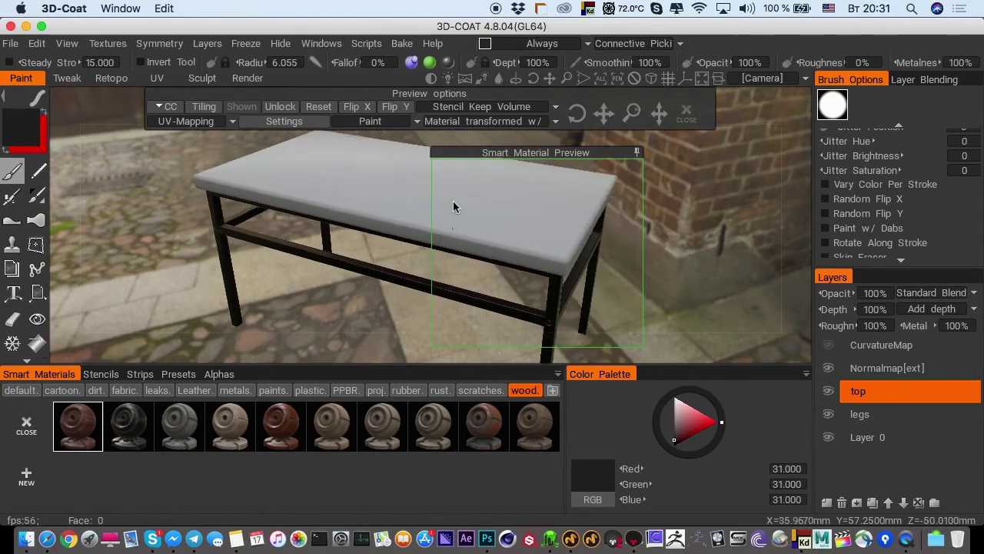
{"action": "left_click_drag", "start_coordinate": [468, 233], "coordinate": [462, 213], "text": "alt"}
{"action": "right_click_drag", "start_coordinate": [464, 223], "coordinate": [503, 249], "text": "alt"}
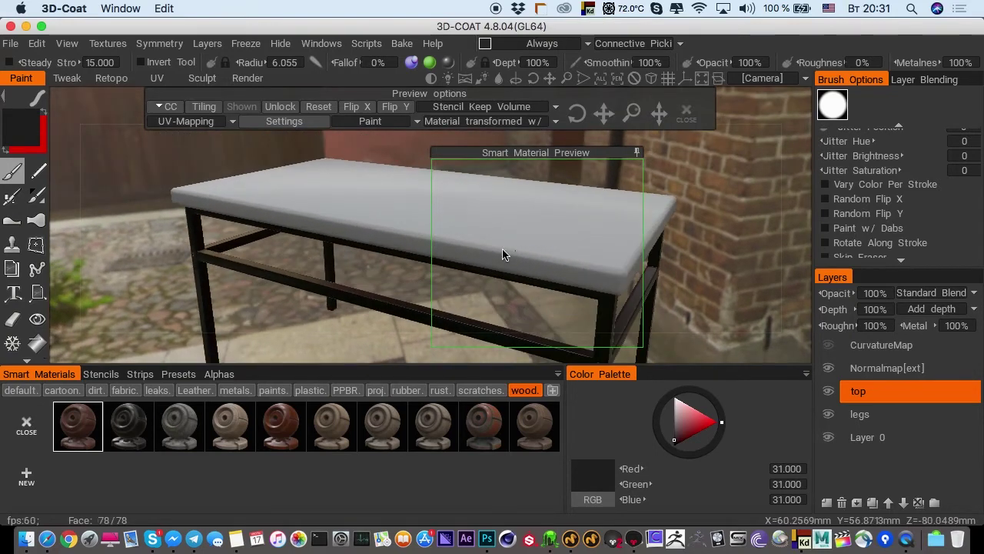
{"action": "middle_click_drag", "start_coordinate": [504, 255], "coordinate": [446, 237]}
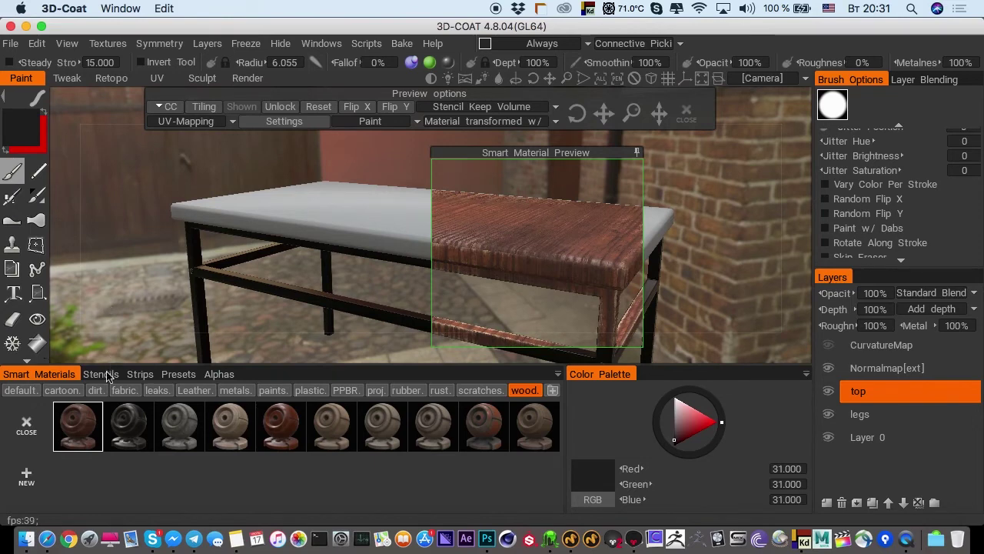
Review the wood material's texture slots and layer settings in the Smart Material Editor without changing anything
{"action": "right_click", "coordinate": [79, 440]}
{"action": "left_click", "coordinate": [50, 288]}
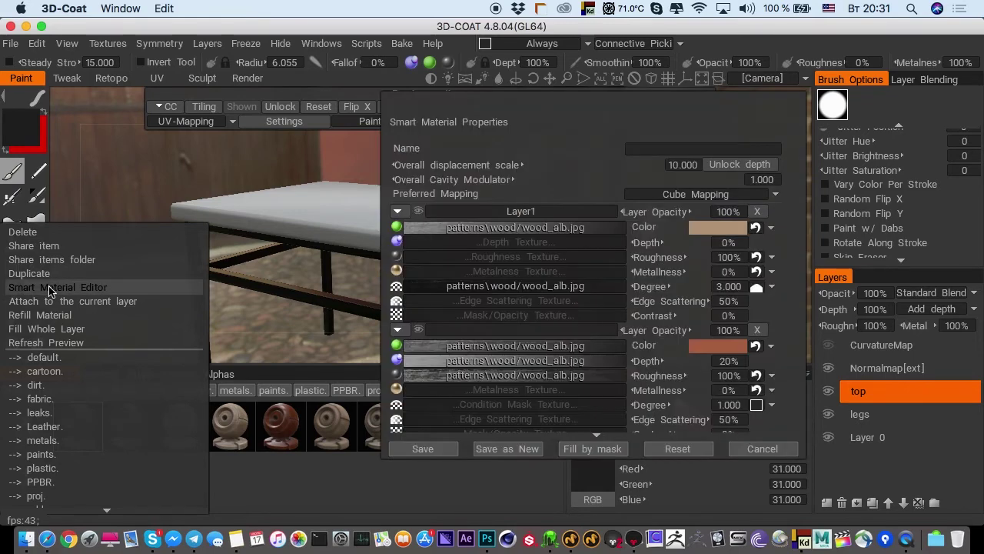
{"action": "mouse_move", "coordinate": [446, 230]}
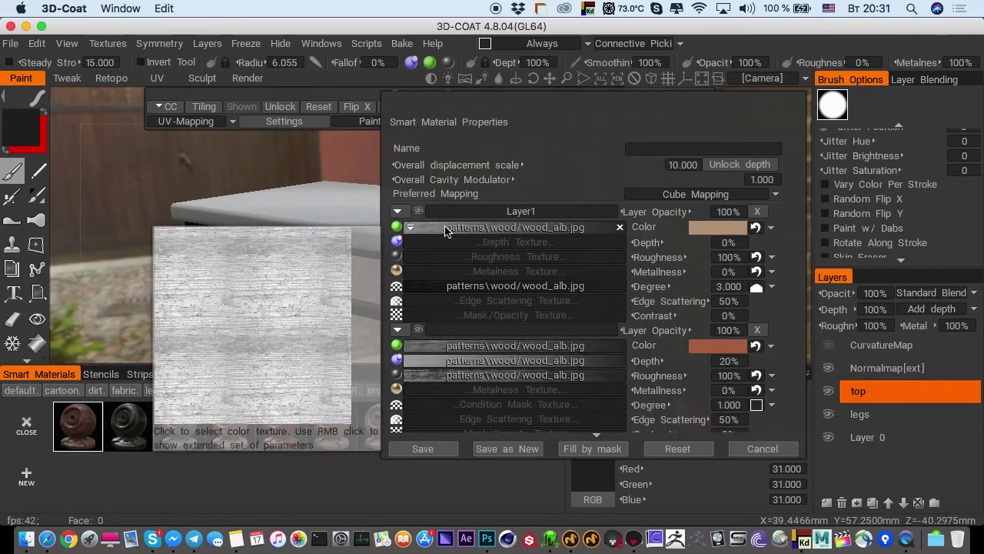
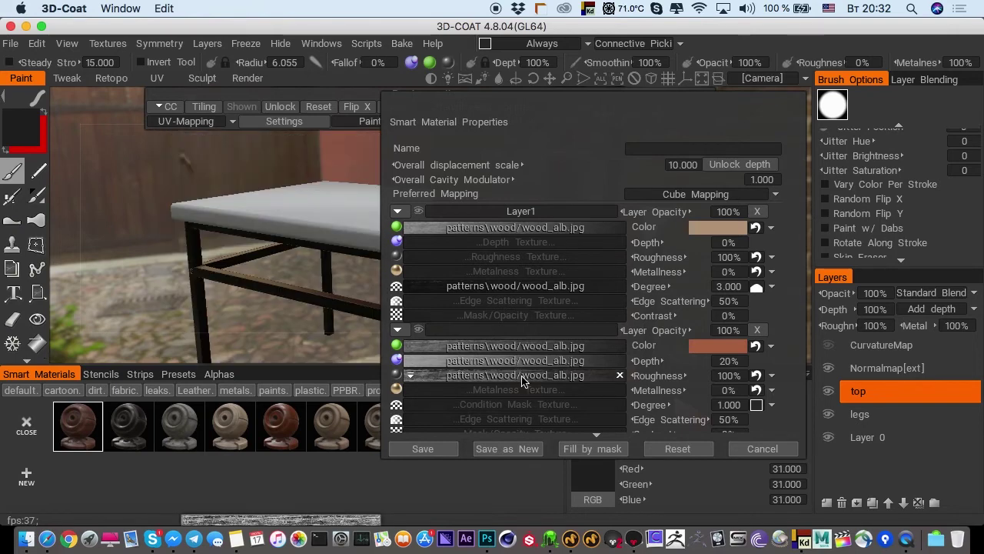
{"action": "left_click", "coordinate": [786, 449]}
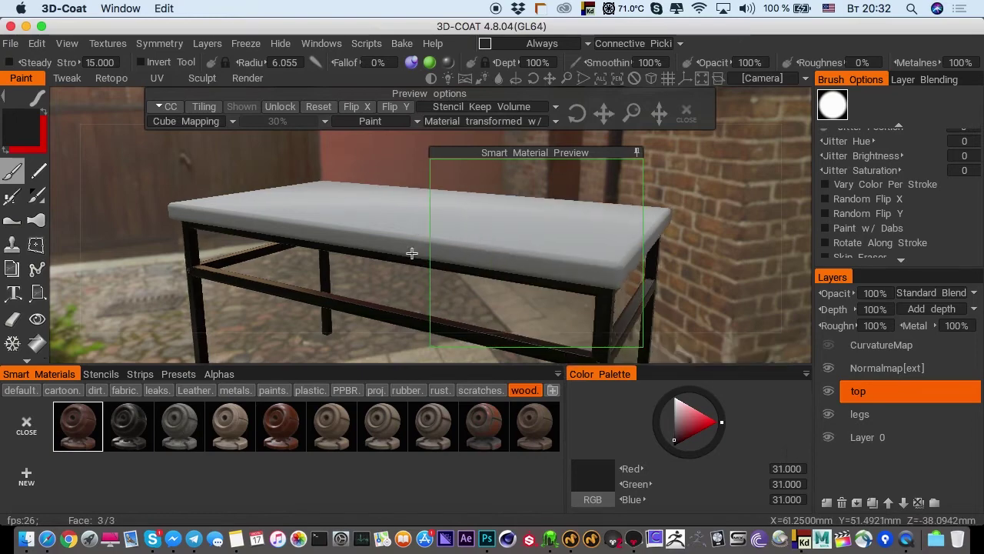
Set the wood preview to UV-Mapping and rotate the pattern so the grain runs along the tabletop's length
{"action": "left_click_drag", "start_coordinate": [412, 253], "coordinate": [440, 297], "text": "alt"}
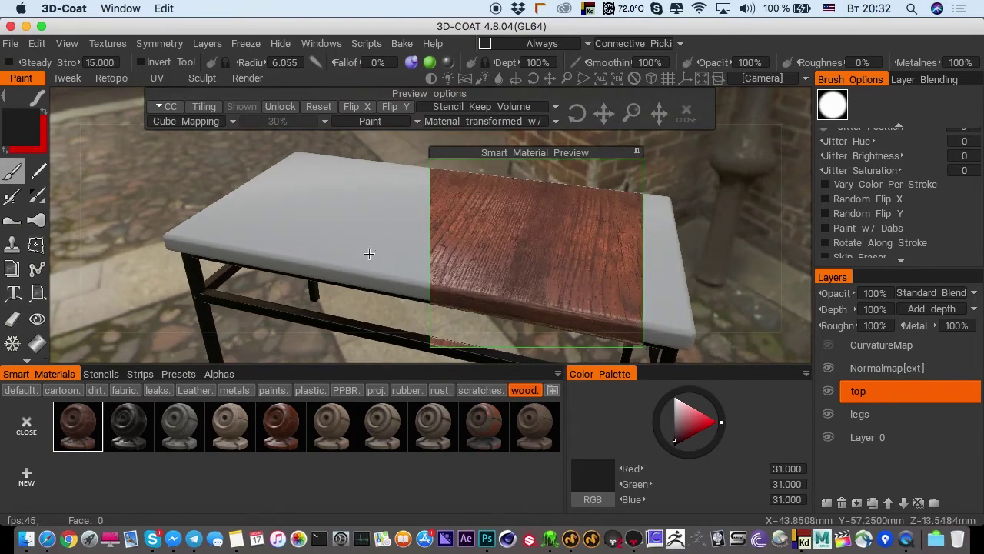
{"action": "middle_click_drag", "start_coordinate": [369, 253], "coordinate": [376, 230]}
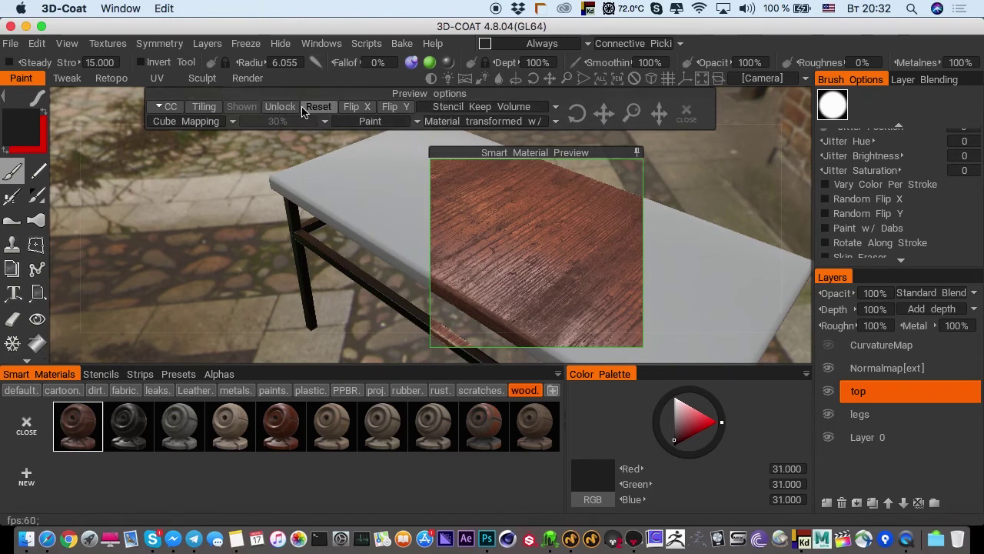
{"action": "left_click", "coordinate": [194, 121]}
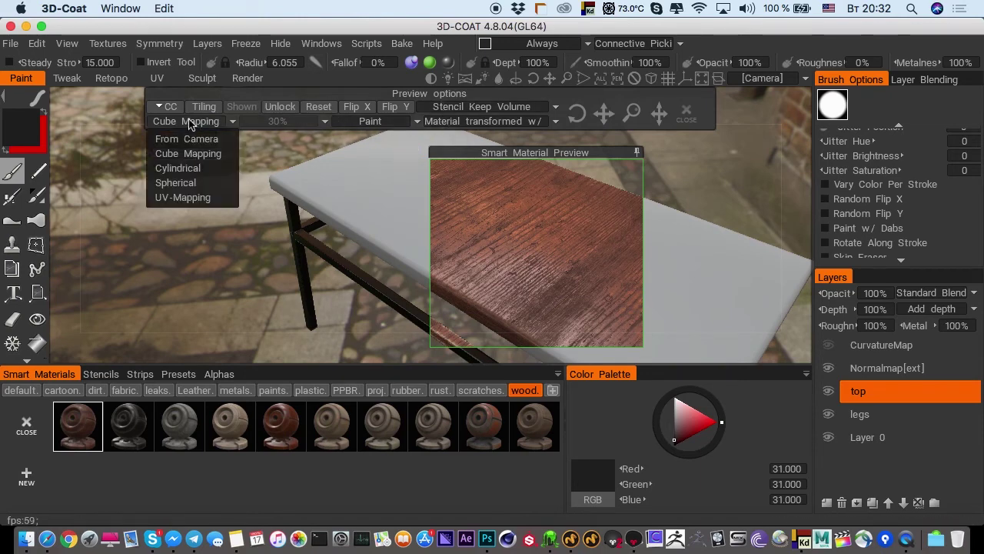
{"action": "left_click", "coordinate": [188, 197]}
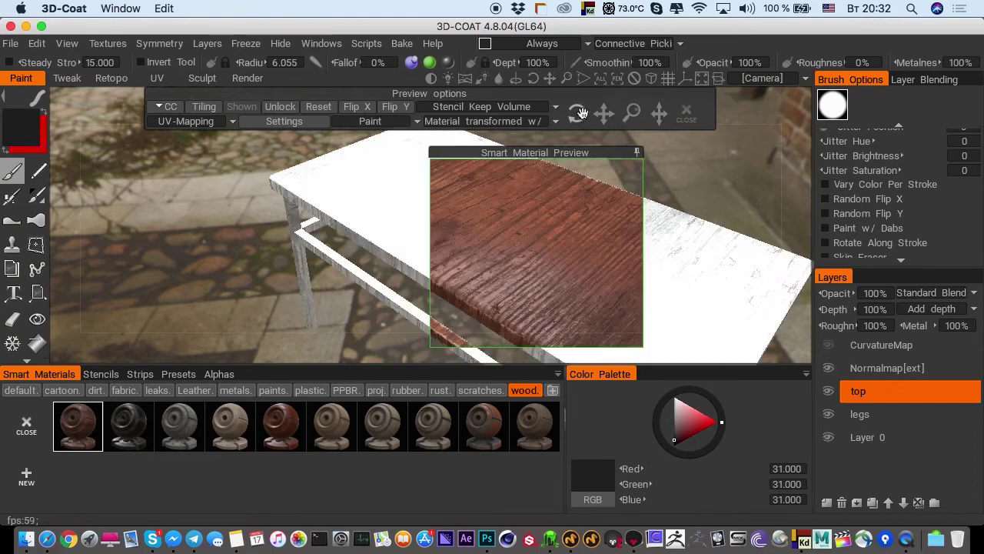
{"action": "left_click_drag", "start_coordinate": [583, 113], "coordinate": [772, 126]}
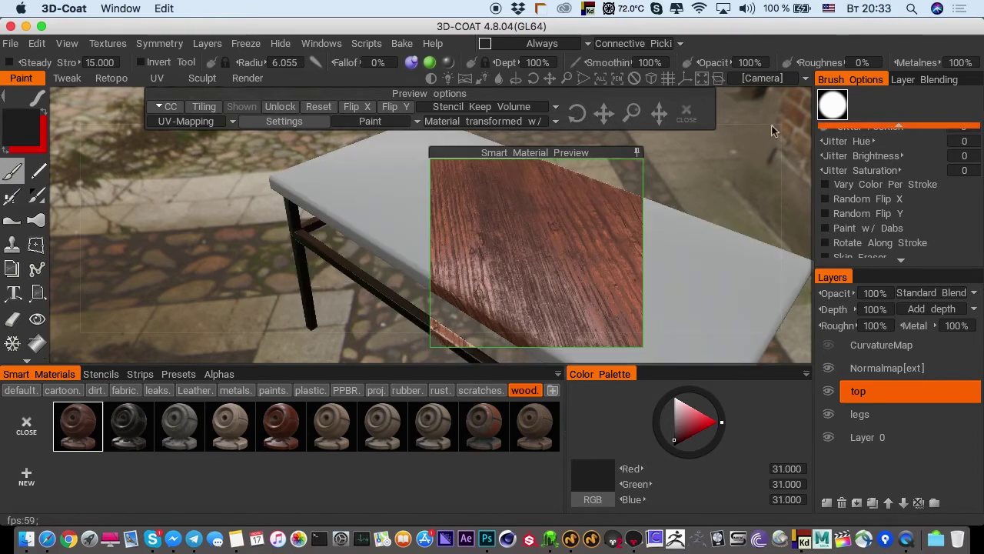
{"action": "left_click_drag", "start_coordinate": [577, 113], "coordinate": [844, 110]}
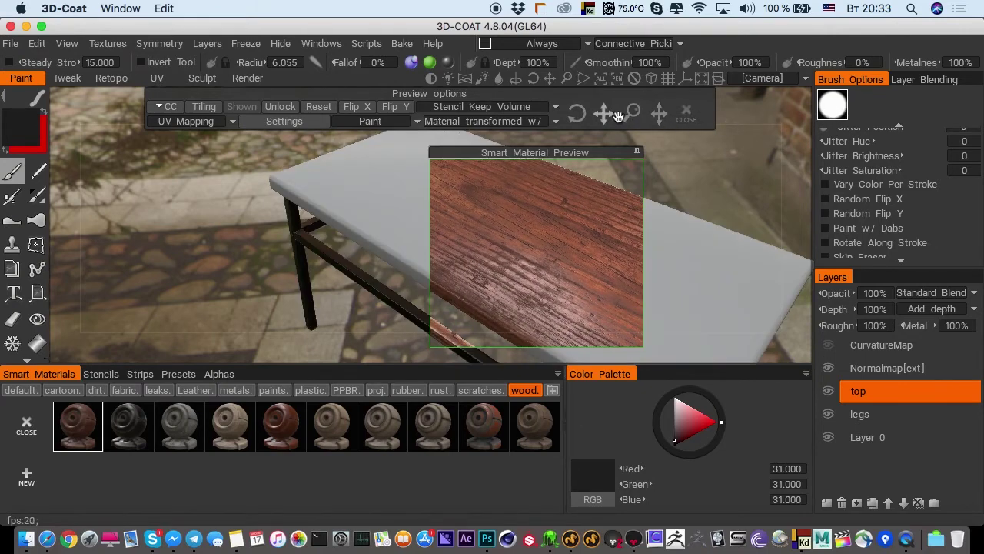
Rescale the UV-mapped wood pattern to a finer grain and check it on the tabletop's surface and corner
{"action": "left_click_drag", "start_coordinate": [618, 115], "coordinate": [659, 114]}
{"action": "left_click_drag", "start_coordinate": [391, 247], "coordinate": [362, 209], "text": "alt"}
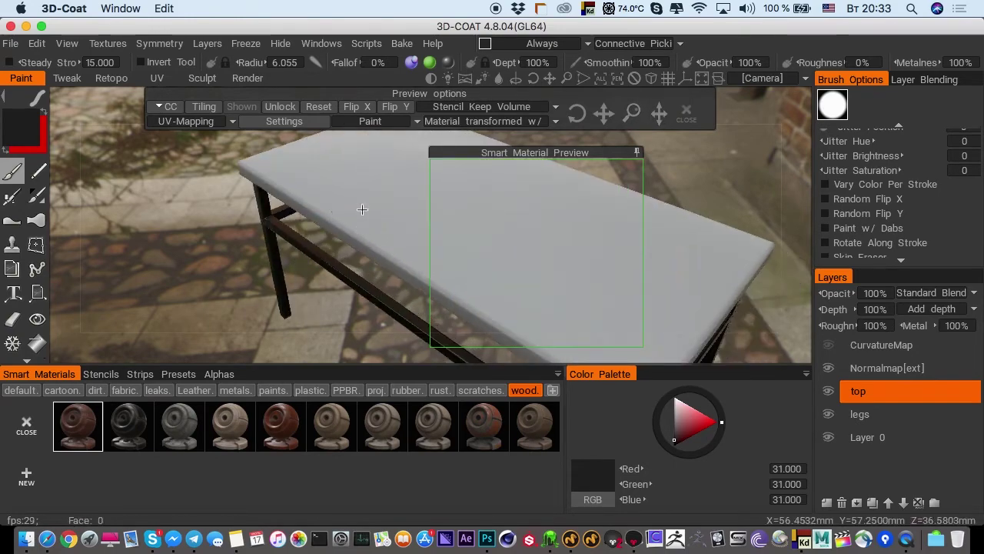
{"action": "scroll", "coordinate": [356, 204], "scroll_direction": "down", "scroll_amount": 1}
{"action": "left_click_drag", "start_coordinate": [632, 114], "coordinate": [669, 123]}
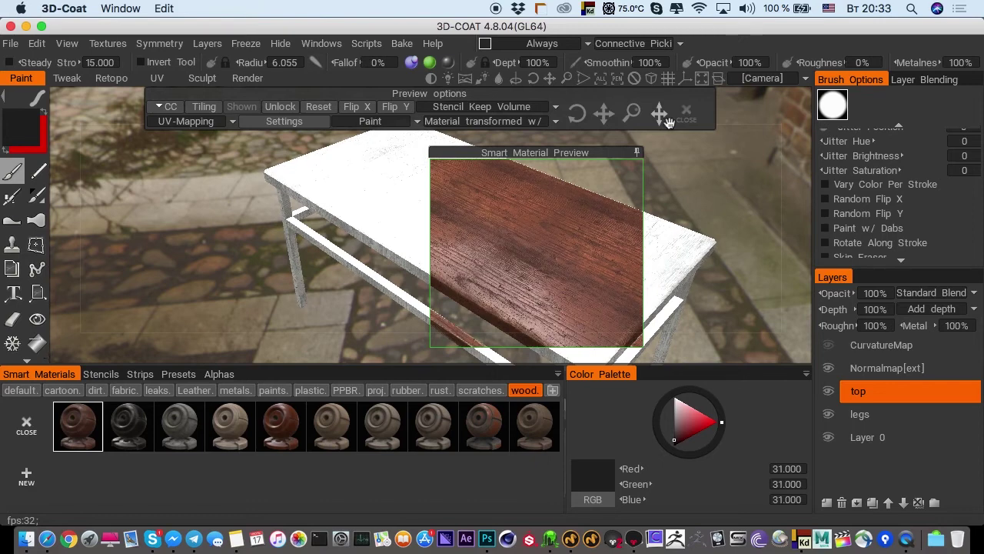
{"action": "left_click_drag", "start_coordinate": [463, 182], "coordinate": [519, 258], "text": "alt"}
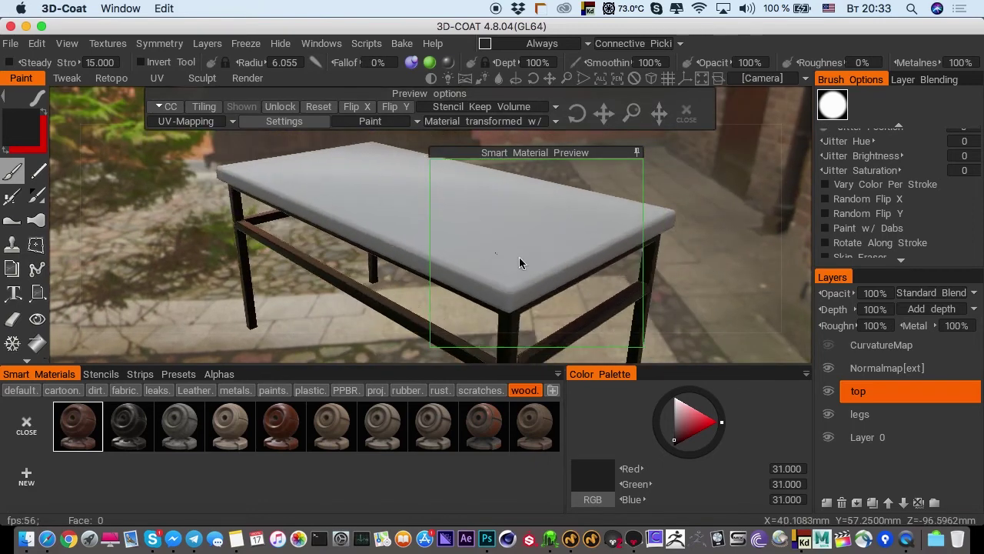
{"action": "middle_click_drag", "start_coordinate": [519, 263], "coordinate": [488, 249]}
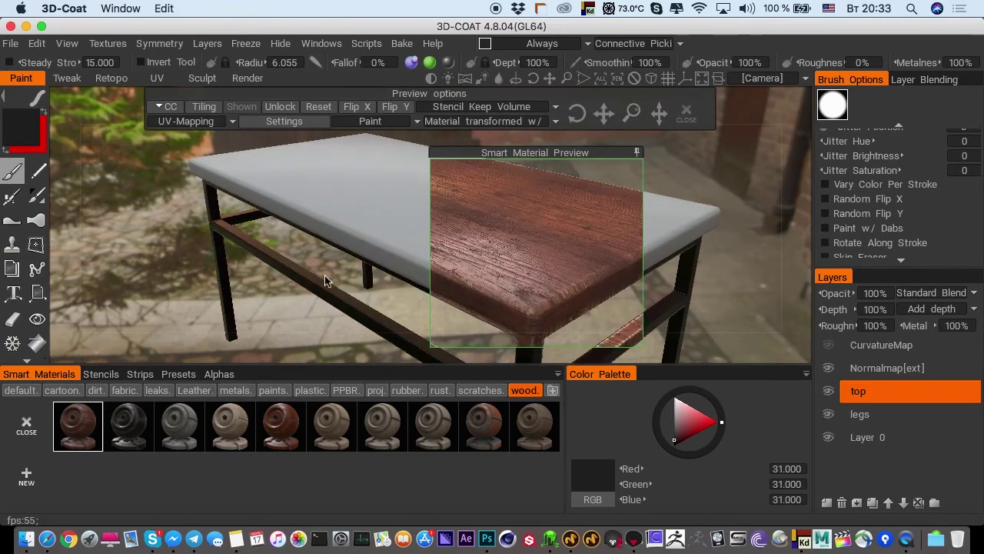
{"action": "middle_click_drag", "start_coordinate": [325, 279], "coordinate": [389, 224]}
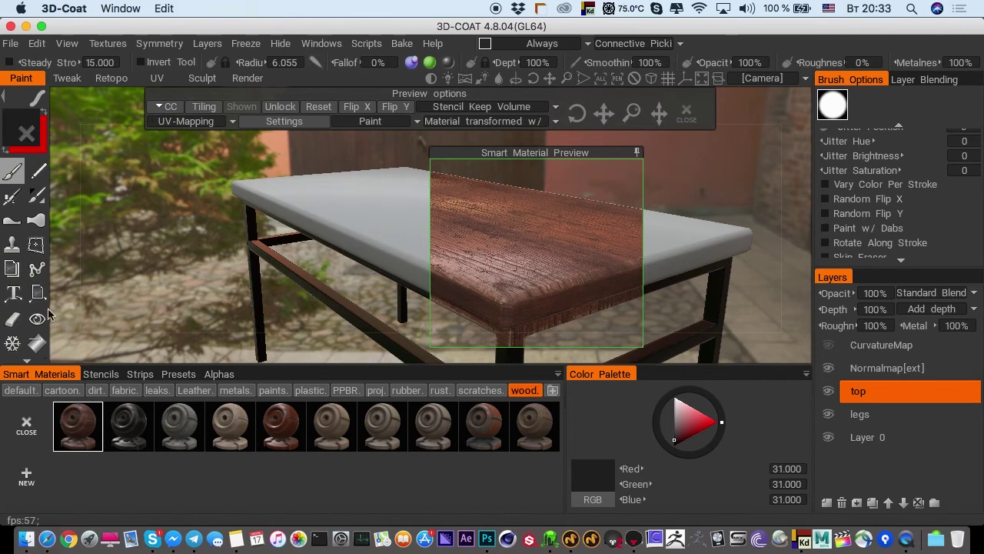
Fill the tabletop with the UV-mapped wood material on the top layer and inspect its edges and corners
{"action": "left_click", "coordinate": [37, 344]}
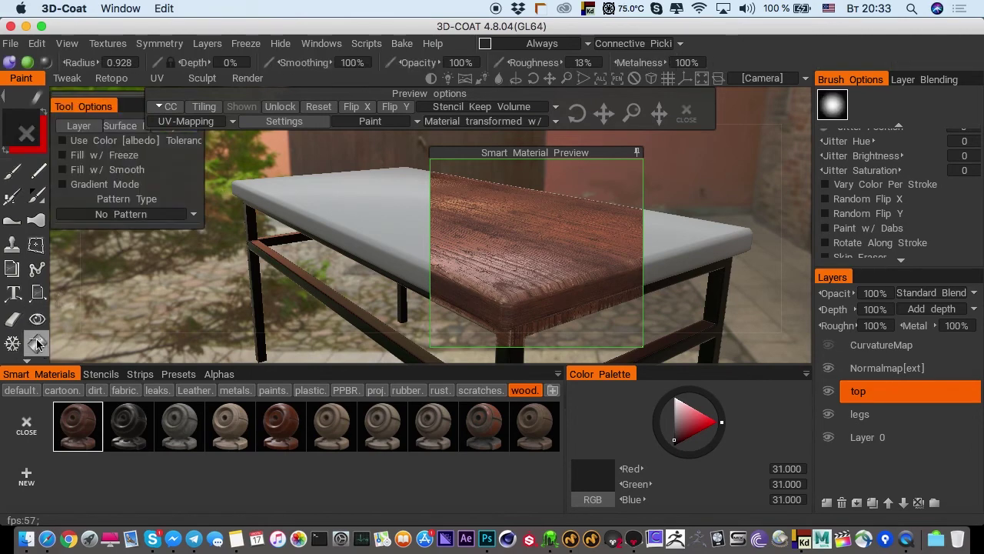
{"action": "left_click", "coordinate": [369, 210]}
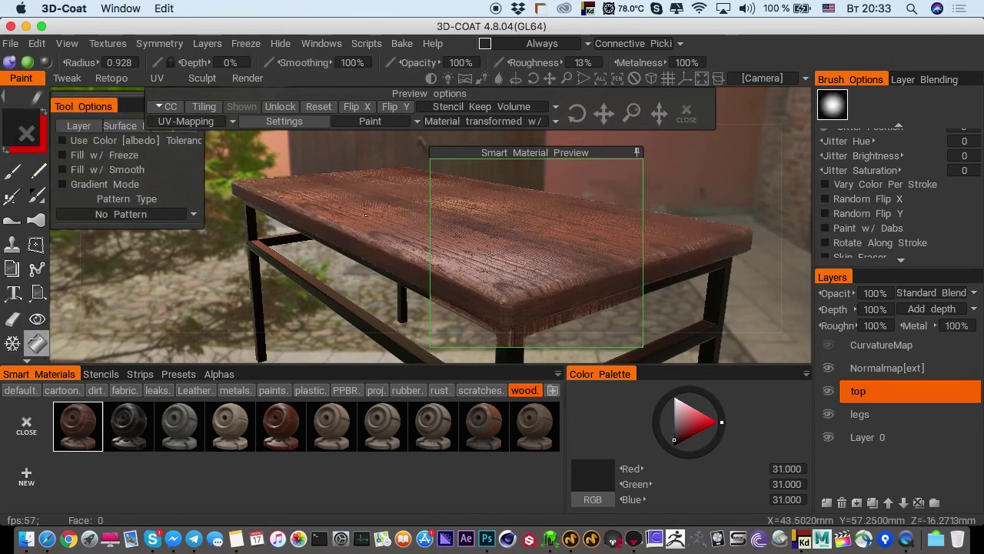
{"action": "left_click", "coordinate": [10, 170]}
{"action": "mouse_move", "coordinate": [238, 181]}
{"action": "left_mouse_down"}
{"action": "mouse_move", "coordinate": [225, 186]}
{"action": "mouse_move", "coordinate": [230, 215]}
{"action": "left_mouse_up"}
{"action": "left_click_drag", "start_coordinate": [164, 230], "coordinate": [131, 200]}
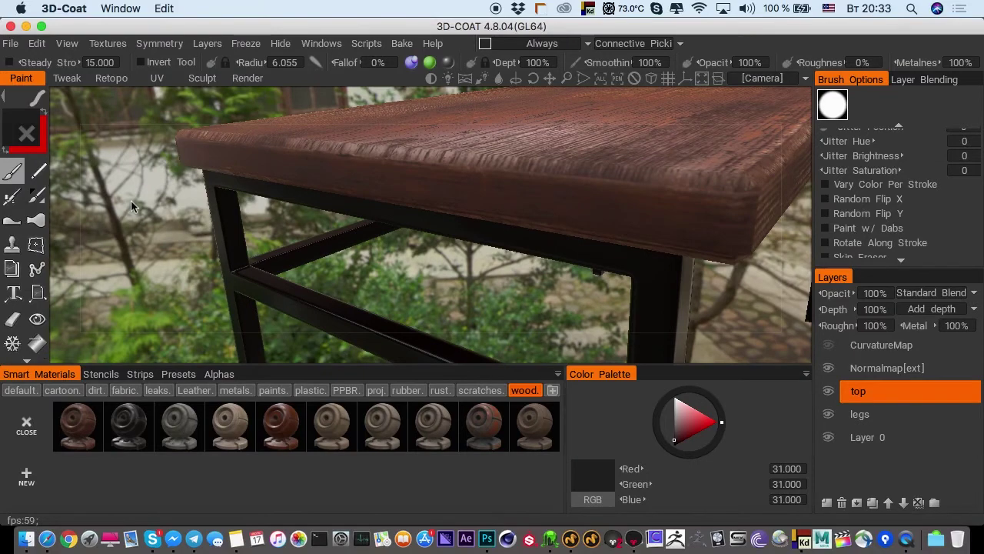
{"action": "left_click_drag", "start_coordinate": [130, 200], "coordinate": [130, 201]}
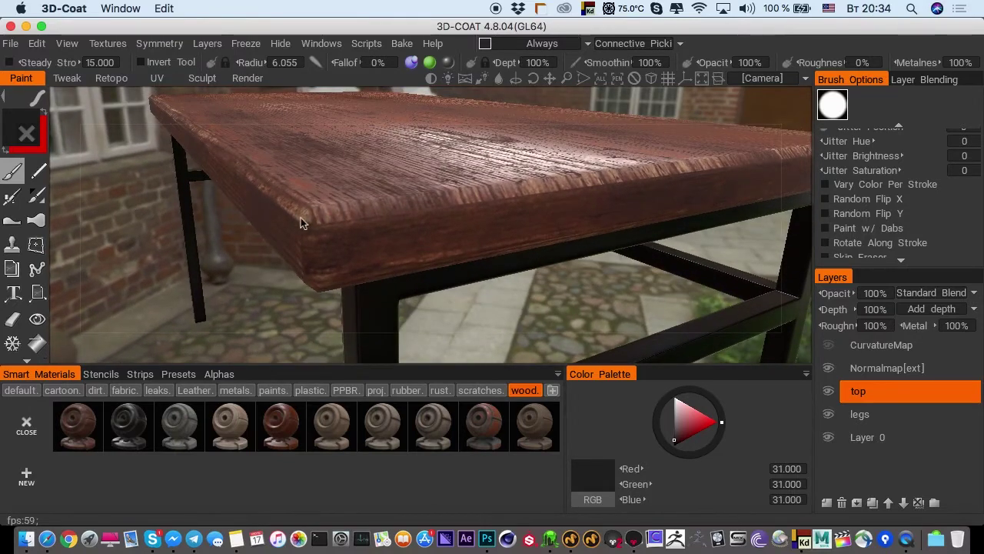
Undo the UV-mapped wood fill and refill the tabletop with the same wood material using Cube Mapping
{"action": "key", "text": "super+z"}
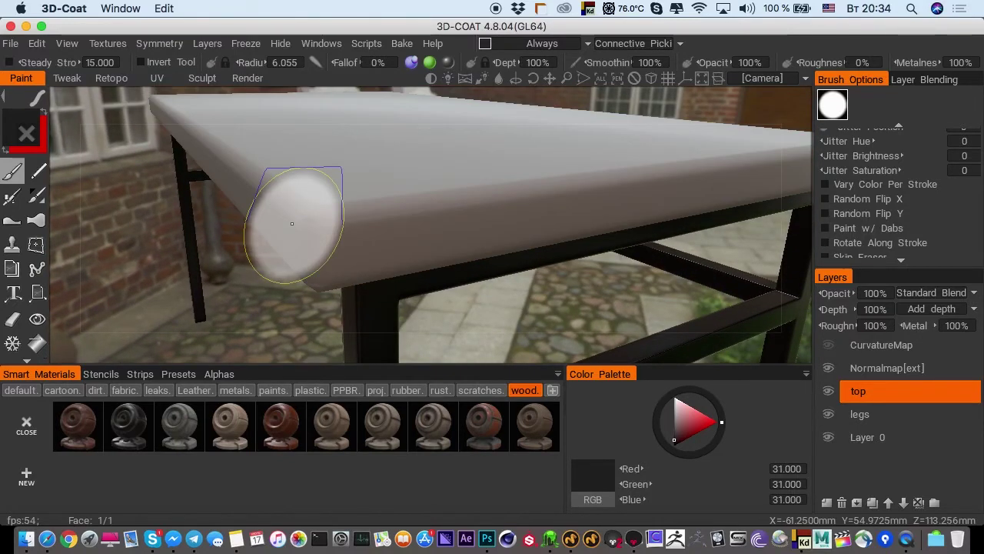
{"action": "left_click", "coordinate": [45, 347]}
{"action": "left_click", "coordinate": [36, 344]}
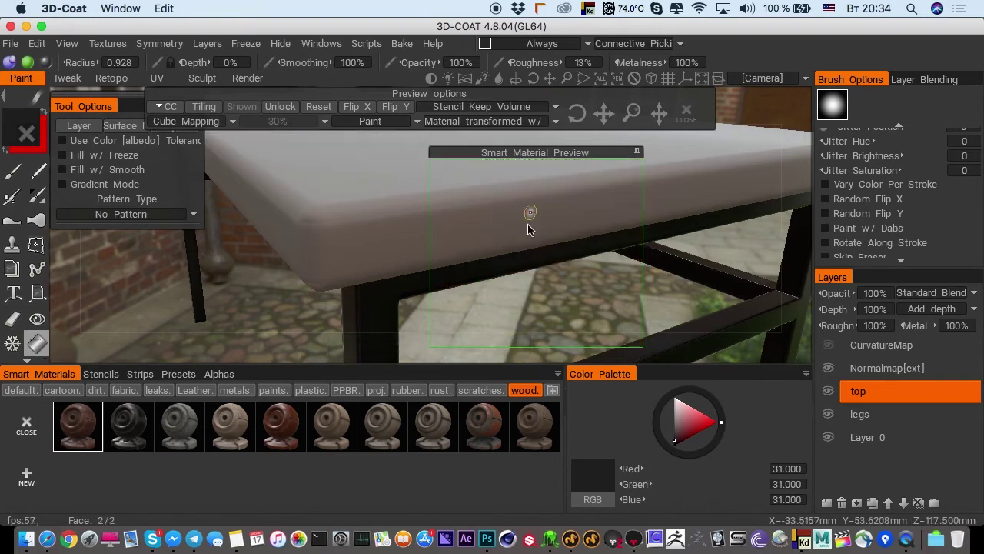
{"action": "right_click_drag", "start_coordinate": [528, 226], "coordinate": [312, 278]}
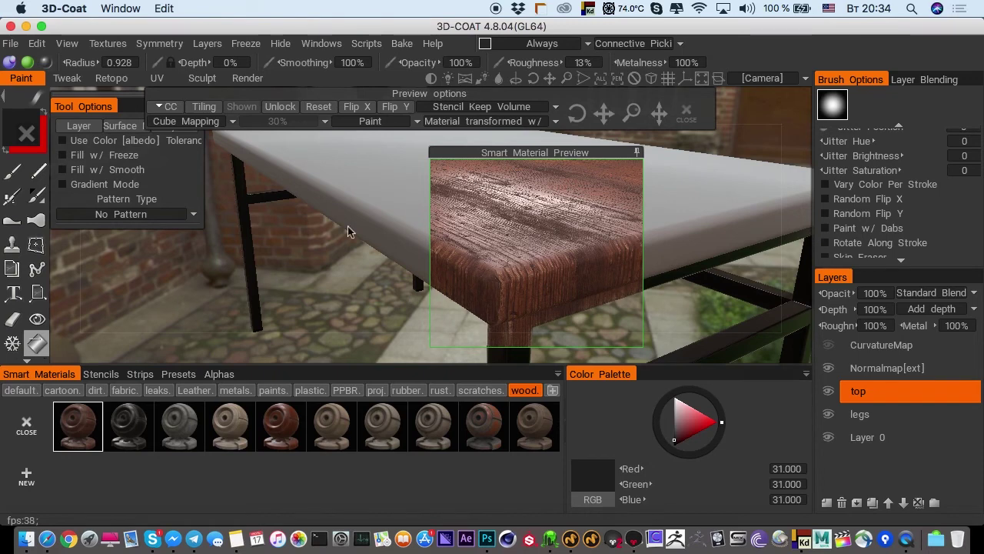
{"action": "left_click", "coordinate": [384, 201]}
{"action": "left_click", "coordinate": [689, 109]}
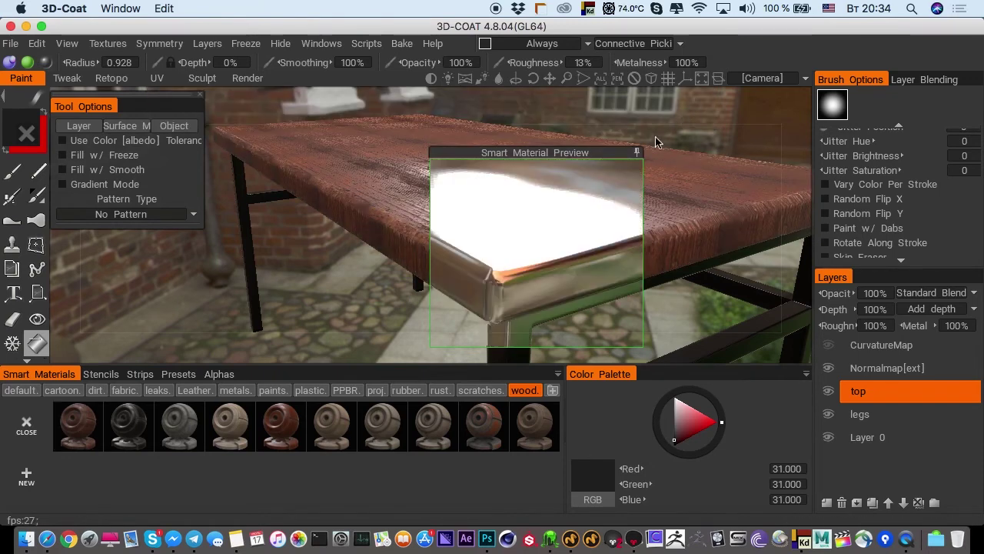
Examine the cube-mapped wood on the tabletop from several angles, comparing the shaded view with the flat colour view
{"action": "mouse_move", "coordinate": [342, 184]}
{"action": "left_mouse_down", "text": "alt"}
{"action": "mouse_move", "coordinate": [353, 205]}
{"action": "mouse_move", "coordinate": [295, 250]}
{"action": "mouse_move", "coordinate": [290, 240]}
{"action": "left_mouse_up", "text": "alt"}
{"action": "left_click", "coordinate": [12, 171]}
{"action": "right_click_drag", "start_coordinate": [289, 239], "coordinate": [177, 262]}
{"action": "left_click_drag", "start_coordinate": [176, 262], "coordinate": [172, 261], "text": "alt"}
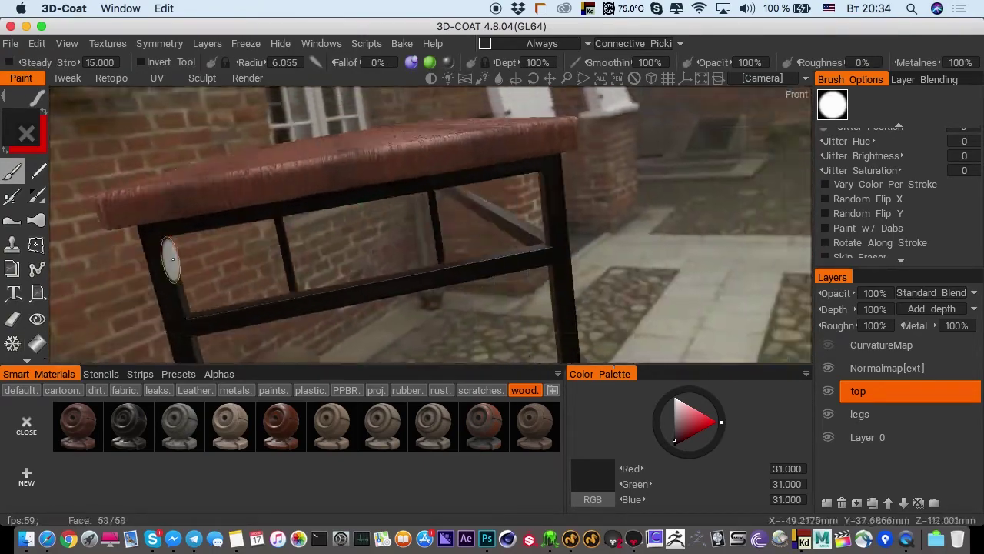
{"action": "right_click_drag", "start_coordinate": [172, 262], "coordinate": [172, 258], "text": "alt"}
{"action": "left_click_drag", "start_coordinate": [172, 258], "coordinate": [176, 260], "text": "alt"}
{"action": "right_click_drag", "start_coordinate": [176, 259], "coordinate": [187, 246]}
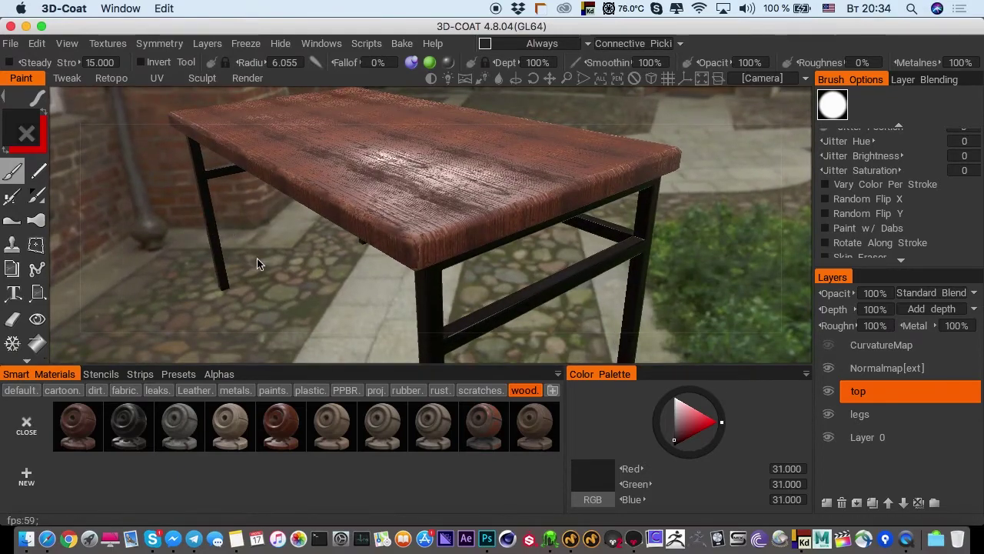
{"action": "key", "text": "2"}
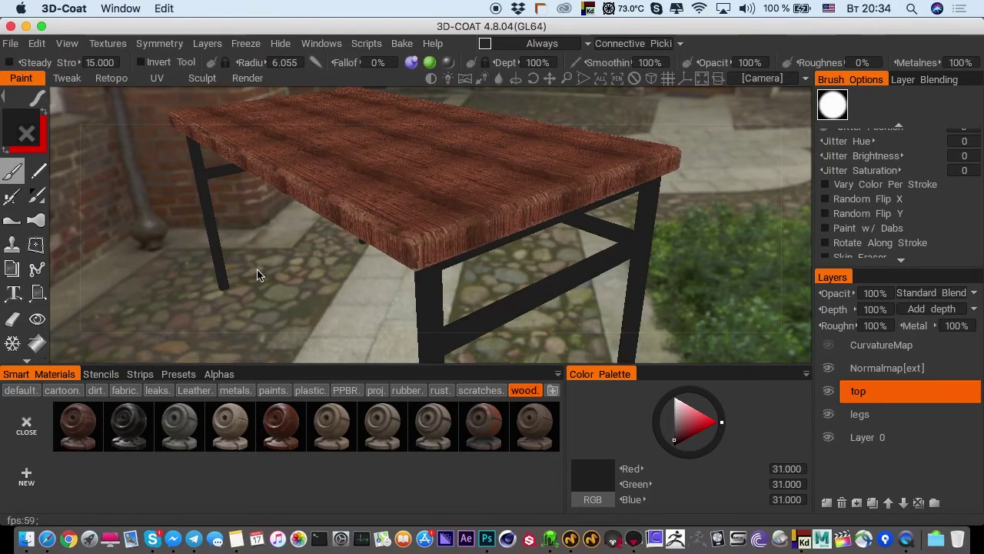
{"action": "key", "text": "3"}
{"action": "left_click_drag", "start_coordinate": [257, 270], "coordinate": [253, 265]}
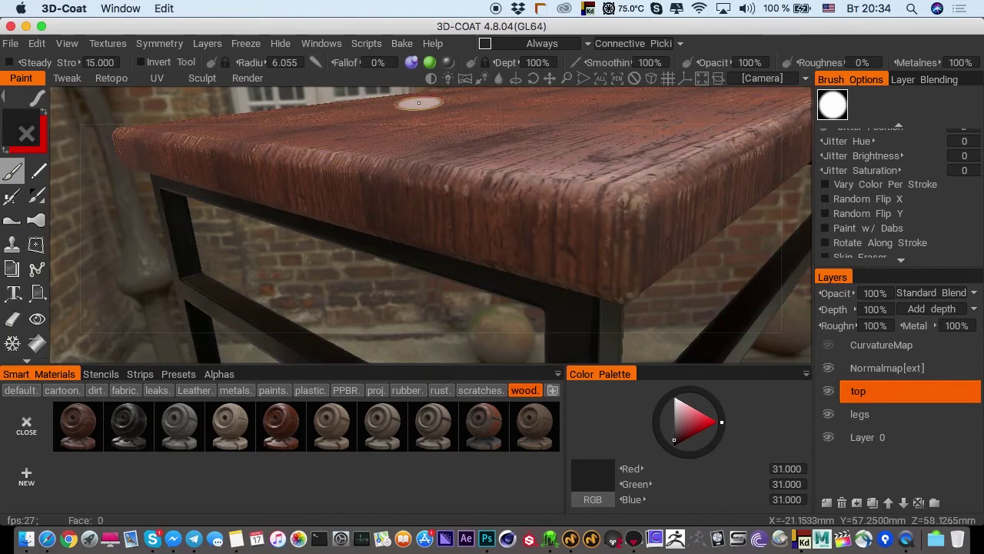
Undo the tabletop's wood fill and the earlier changes back through the top layer and the frame's dark metal fill
{"action": "key", "text": "super+z"}
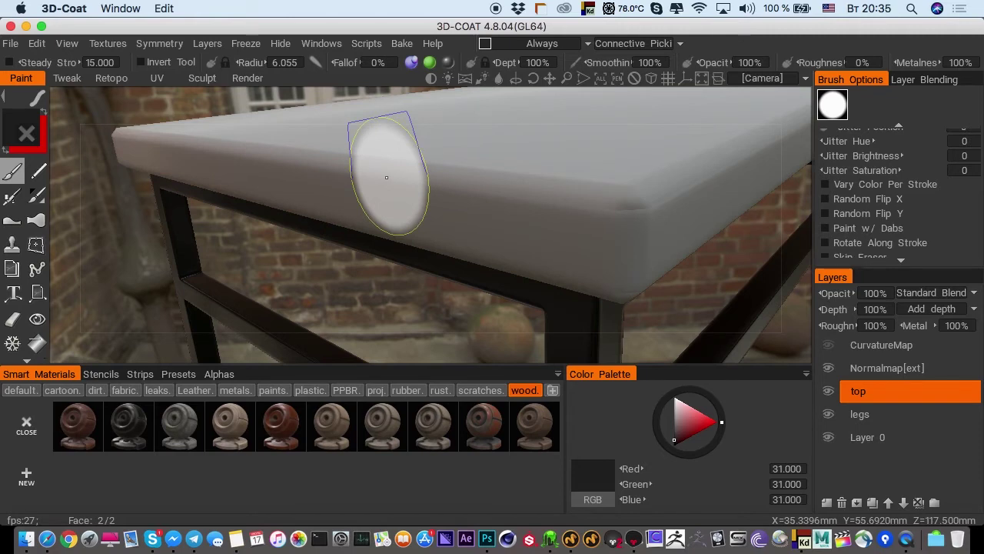
{"action": "key", "text": "ctrl+z"}
{"action": "key", "text": "ctrl+z"}
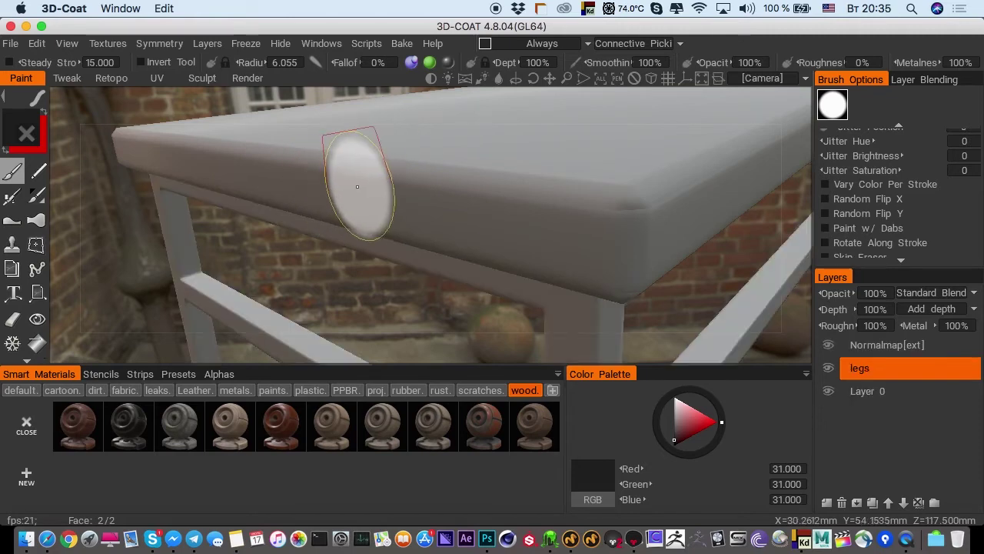
Redo the frame's dark metal fill and fill the tabletop on the legs layer with the reddish wood smart material using Cube Mapping
{"action": "left_click", "coordinate": [36, 43]}
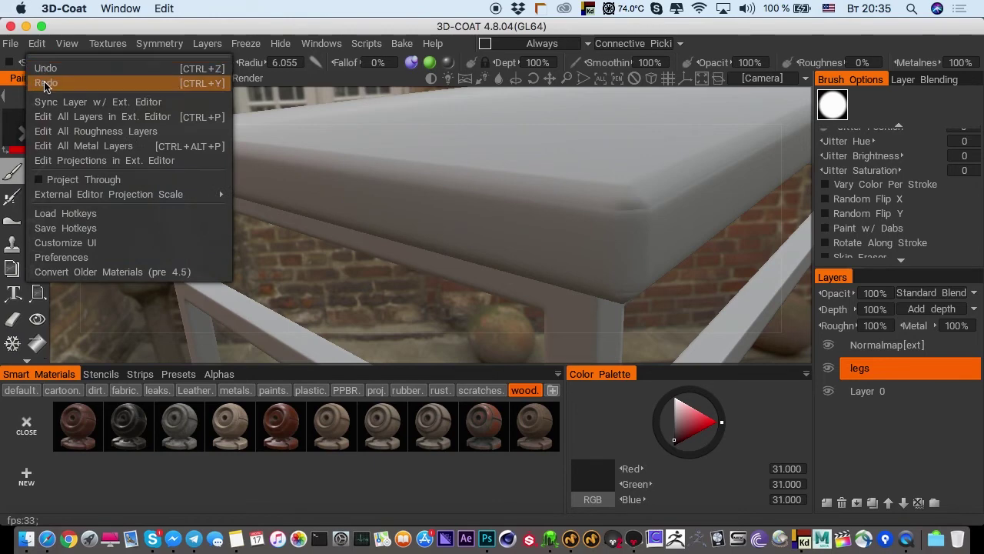
{"action": "key", "text": "Return"}
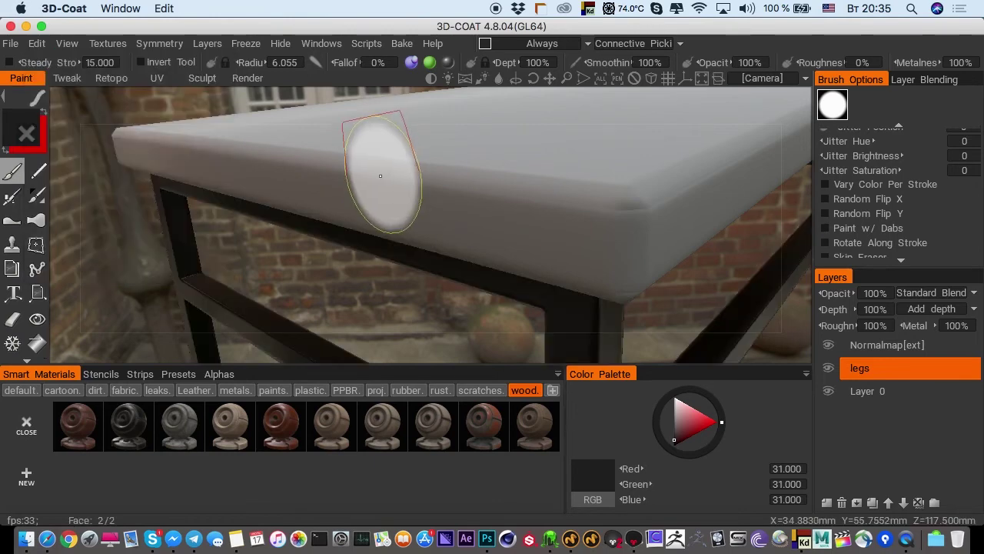
{"action": "left_click", "coordinate": [36, 342]}
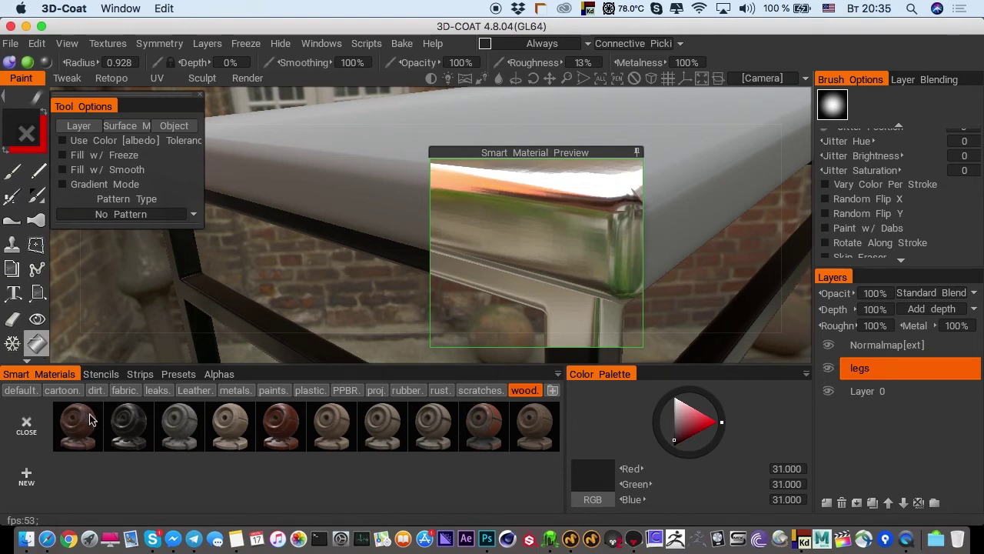
{"action": "left_click", "coordinate": [78, 425]}
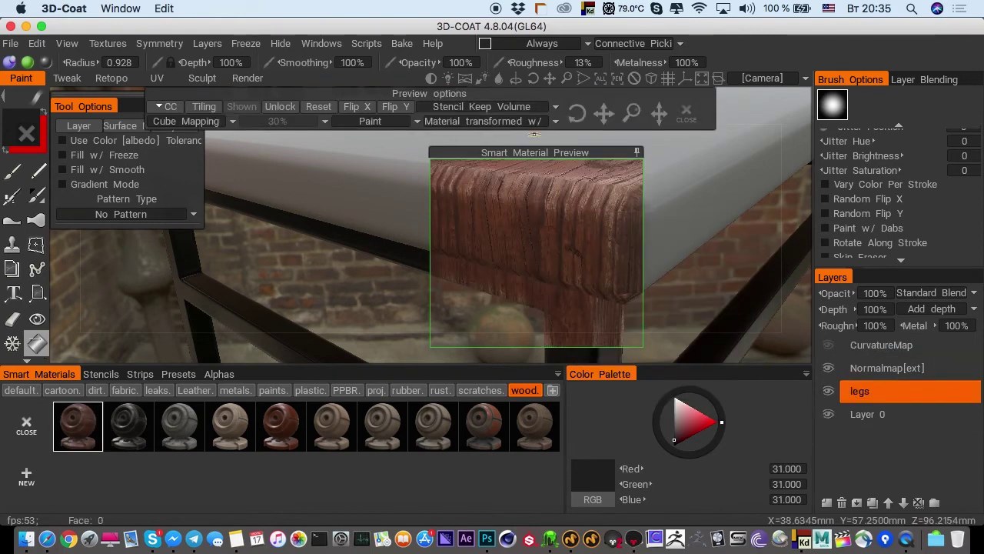
{"action": "left_click_drag", "start_coordinate": [534, 152], "coordinate": [594, 130]}
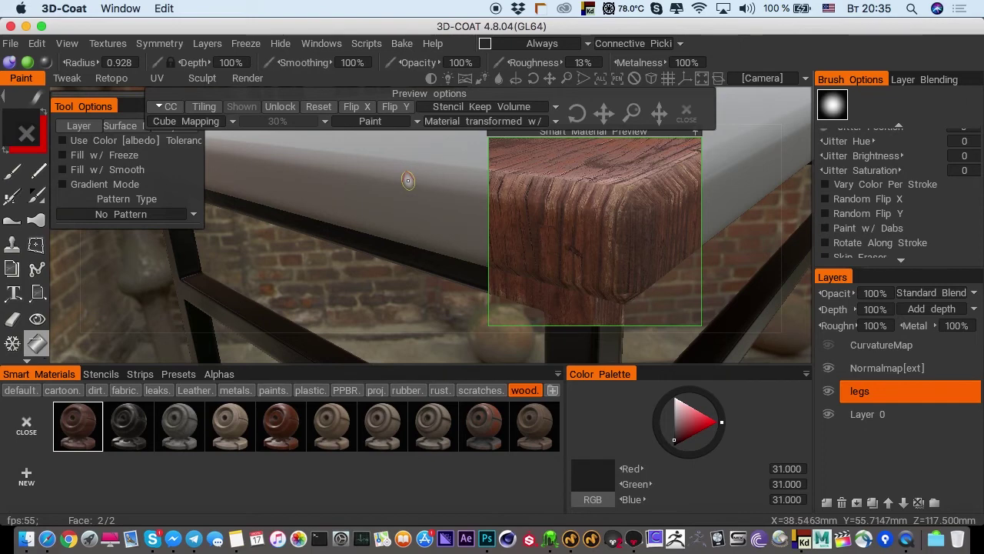
{"action": "left_click", "coordinate": [408, 181]}
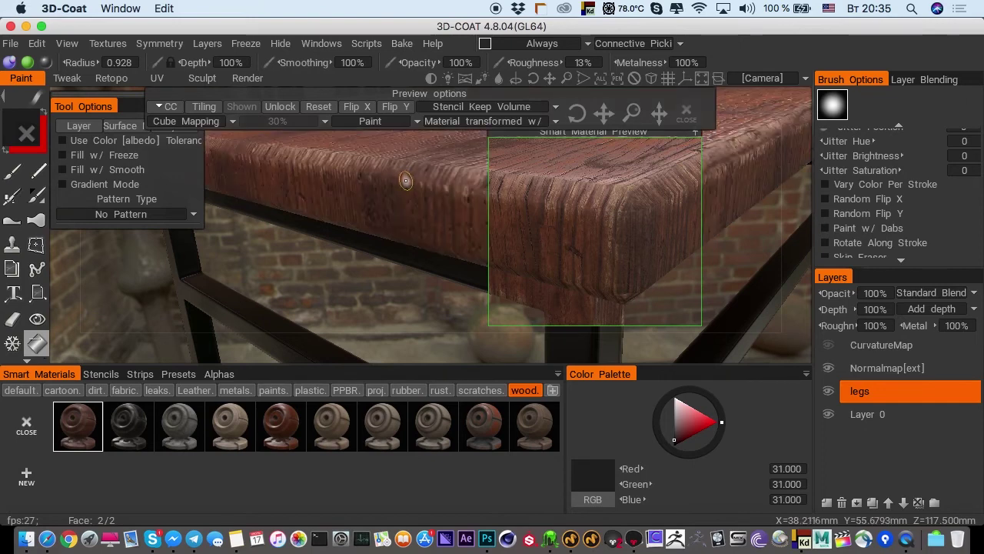
{"action": "left_click", "coordinate": [12, 171]}
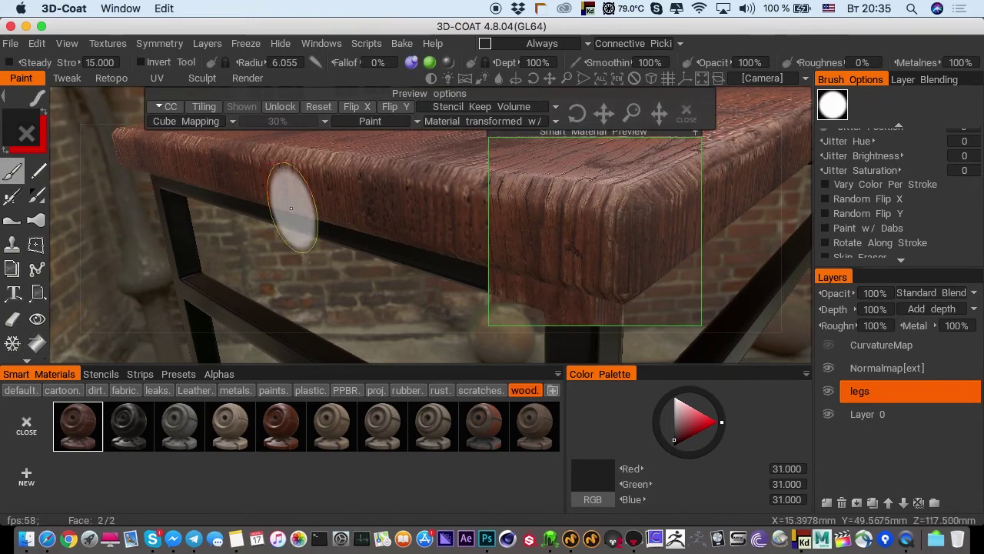
{"action": "left_click", "coordinate": [685, 114]}
Examine the wooden tabletop and metal frame from several angles in the shaded, flat colour and metalness views
{"action": "mouse_move", "coordinate": [446, 186]}
{"action": "left_mouse_down", "text": "alt"}
{"action": "mouse_move", "coordinate": [457, 206]}
{"action": "mouse_move", "coordinate": [485, 205]}
{"action": "mouse_move", "coordinate": [531, 173]}
{"action": "mouse_move", "coordinate": [411, 208]}
{"action": "mouse_move", "coordinate": [399, 179]}
{"action": "mouse_move", "coordinate": [419, 203]}
{"action": "mouse_move", "coordinate": [502, 172]}
{"action": "left_mouse_up", "text": "alt"}
{"action": "key", "text": "2"}
{"action": "key", "text": "1"}
{"action": "mouse_move", "coordinate": [501, 172]}
{"action": "right_mouse_down"}
{"action": "mouse_move", "coordinate": [345, 161]}
{"action": "mouse_move", "coordinate": [396, 175]}
{"action": "mouse_move", "coordinate": [432, 214]}
{"action": "mouse_move", "coordinate": [457, 193]}
{"action": "right_mouse_up"}
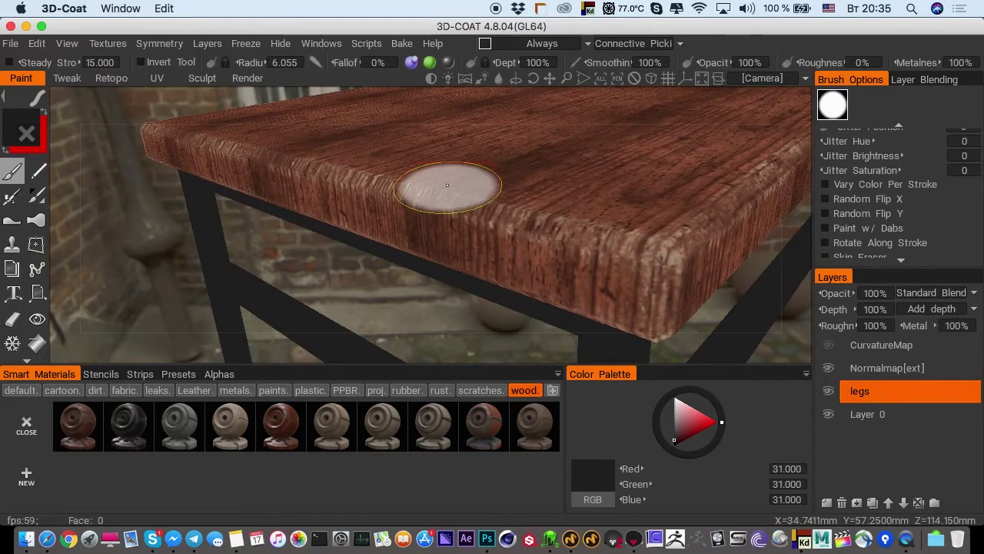
{"action": "key", "text": "4"}
{"action": "mouse_move", "coordinate": [383, 184]}
{"action": "left_mouse_down", "text": "alt"}
{"action": "mouse_move", "coordinate": [439, 171]}
{"action": "mouse_move", "coordinate": [596, 188]}
{"action": "left_mouse_up", "text": "alt"}
{"action": "right_click_drag", "start_coordinate": [595, 187], "coordinate": [432, 166]}
{"action": "left_click_drag", "start_coordinate": [432, 165], "coordinate": [486, 141], "text": "alt"}
{"action": "mouse_move", "coordinate": [464, 181]}
{"action": "left_mouse_down", "text": "alt"}
{"action": "mouse_move", "coordinate": [432, 102]}
{"action": "mouse_move", "coordinate": [464, 67]}
{"action": "mouse_move", "coordinate": [508, 170]}
{"action": "mouse_move", "coordinate": [469, 211]}
{"action": "mouse_move", "coordinate": [450, 173]}
{"action": "mouse_move", "coordinate": [479, 182]}
{"action": "left_mouse_up", "text": "alt"}
{"action": "key", "text": "4"}
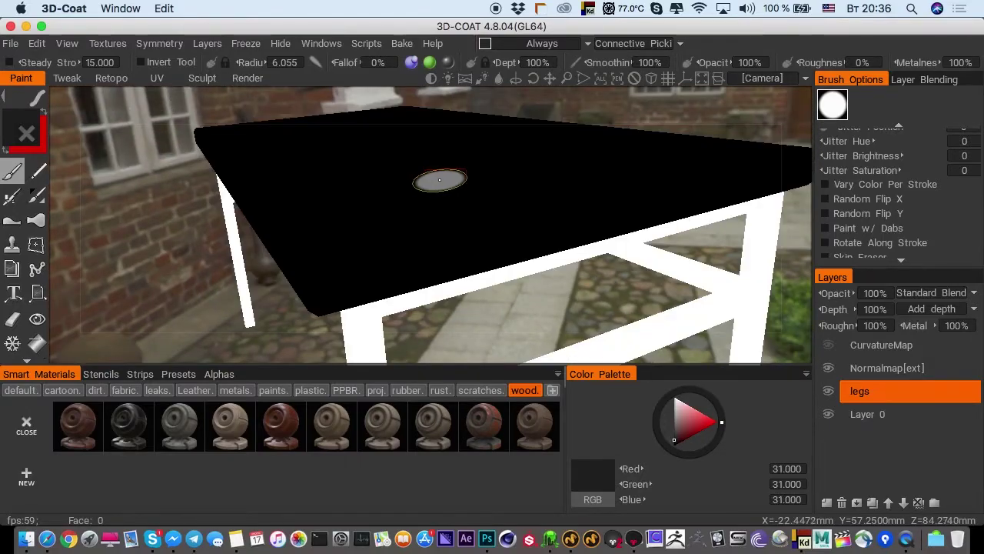
Compare the metalness and relief-only views around the table's corner and legs, and return to a shaded view of the whole table
{"action": "right_click_drag", "start_coordinate": [401, 192], "coordinate": [395, 200], "text": "alt"}
{"action": "middle_click_drag", "start_coordinate": [434, 187], "coordinate": [422, 167], "text": "alt"}
{"action": "left_click_drag", "start_coordinate": [423, 167], "coordinate": [401, 166], "text": "alt"}
{"action": "mouse_move", "coordinate": [402, 166]}
{"action": "right_mouse_down"}
{"action": "mouse_move", "coordinate": [422, 171]}
{"action": "mouse_move", "coordinate": [413, 176]}
{"action": "mouse_move", "coordinate": [405, 146]}
{"action": "mouse_move", "coordinate": [481, 178]}
{"action": "mouse_move", "coordinate": [468, 202]}
{"action": "mouse_move", "coordinate": [434, 142]}
{"action": "right_mouse_up"}
{"action": "right_click_drag", "start_coordinate": [490, 246], "coordinate": [445, 242]}
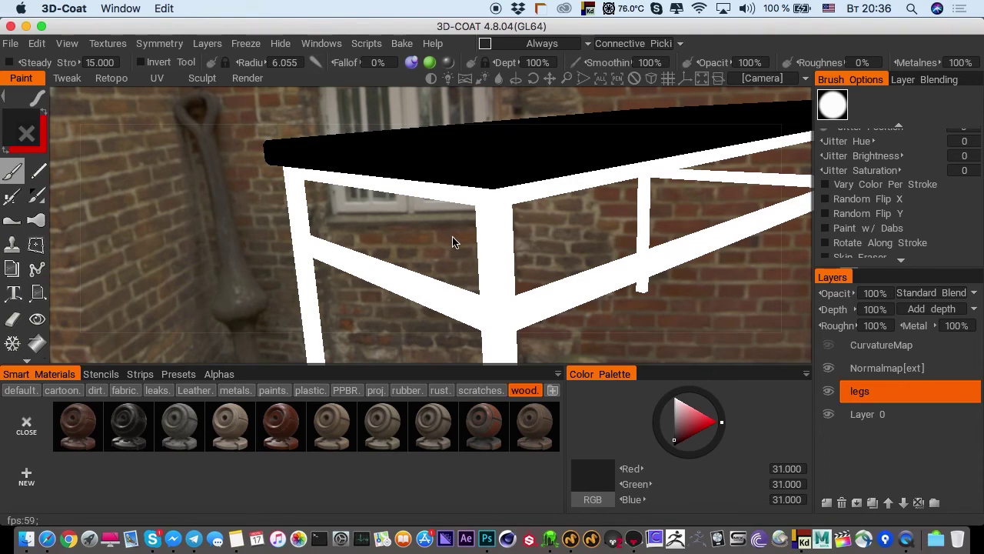
{"action": "key", "text": "3"}
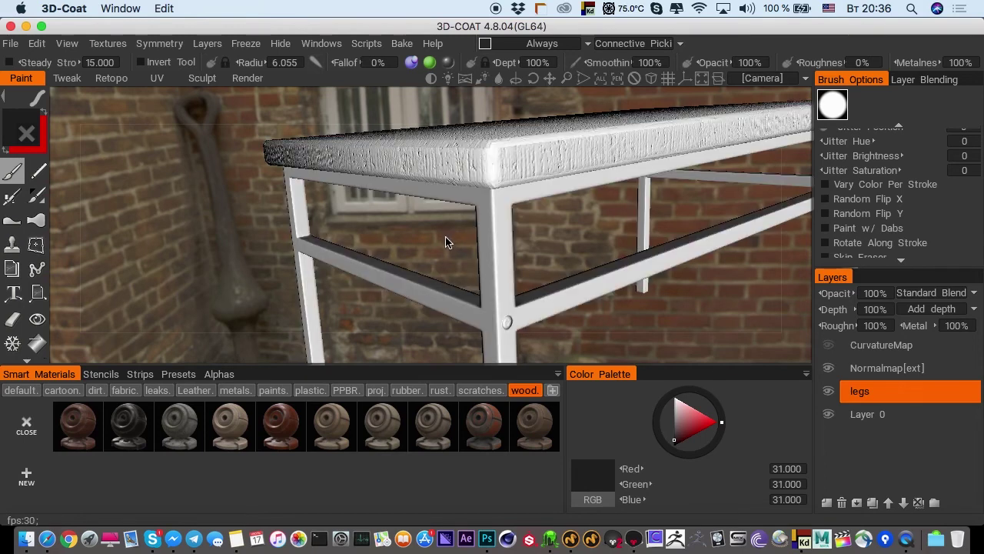
{"action": "key", "text": "2"}
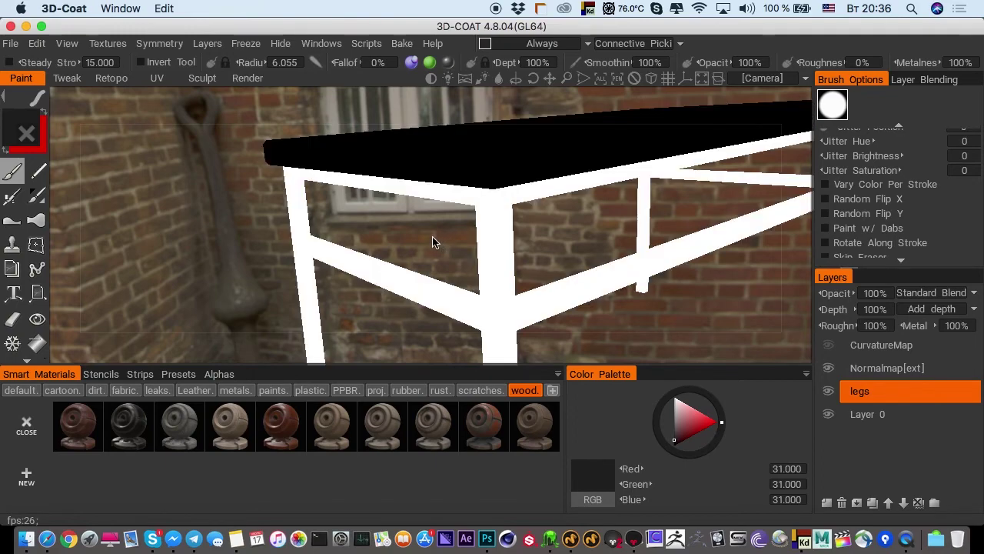
{"action": "left_click_drag", "start_coordinate": [325, 145], "coordinate": [584, 180], "text": "alt"}
{"action": "middle_click_drag", "start_coordinate": [316, 180], "coordinate": [461, 178], "text": "alt"}
{"action": "right_click_drag", "start_coordinate": [461, 178], "coordinate": [427, 170], "text": "alt"}
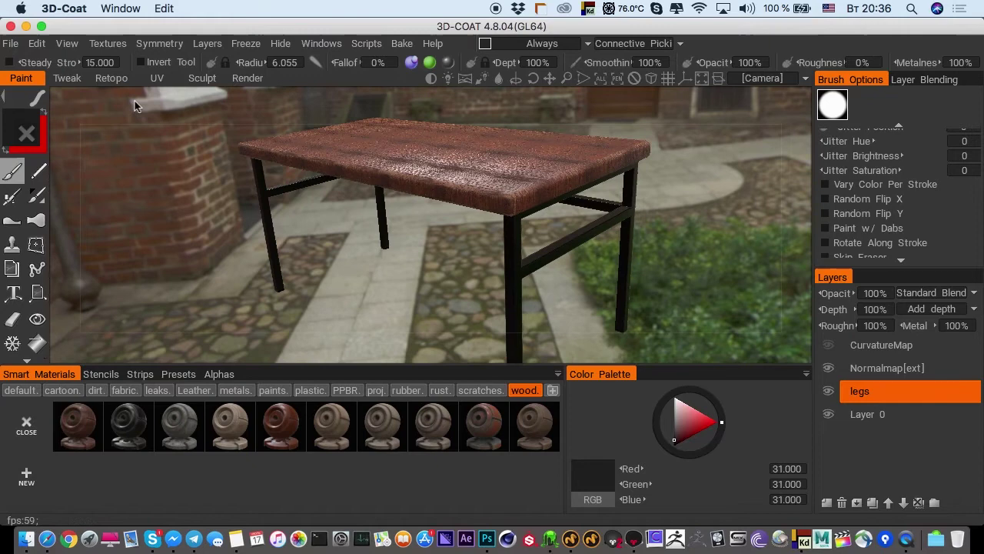
Save the scene as a 3b file named table in the CGCOURSE folder
{"action": "left_click", "coordinate": [12, 44]}
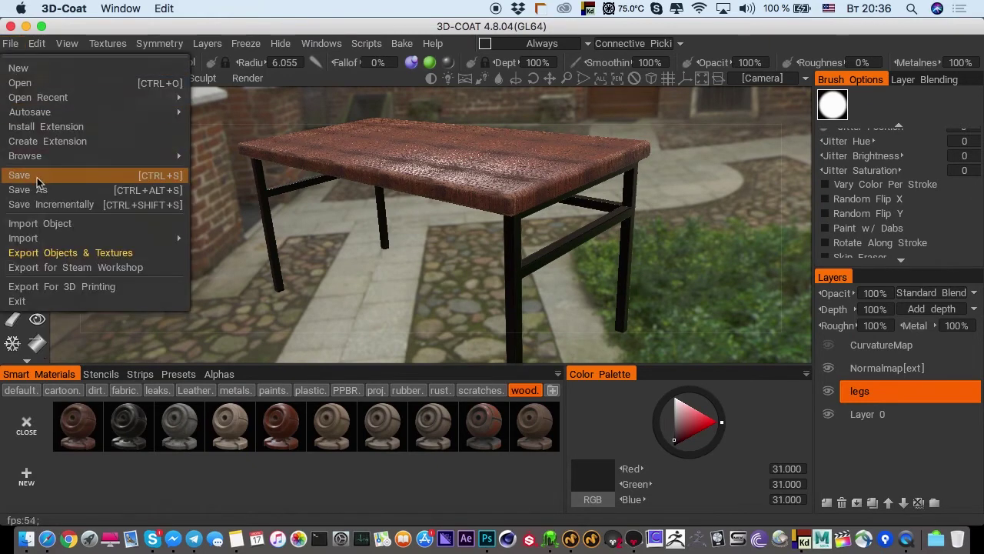
{"action": "left_click", "coordinate": [60, 172]}
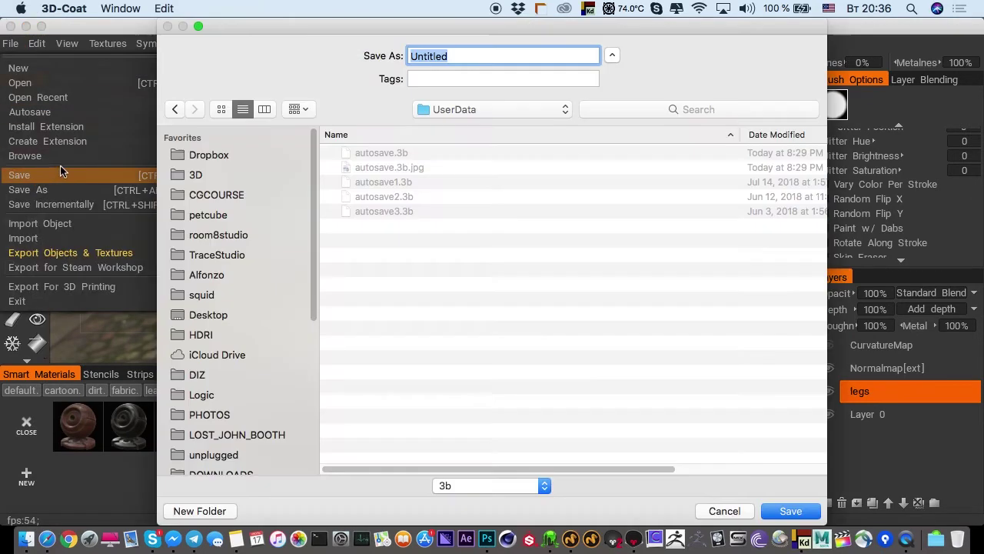
{"action": "left_click", "coordinate": [221, 195]}
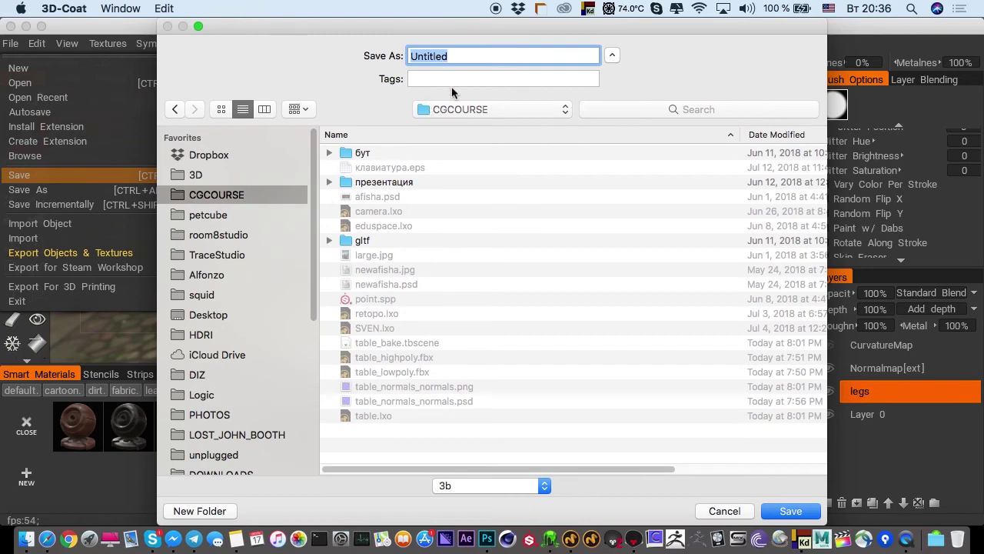
{"action": "type", "text": "table"}
{"action": "key", "text": "Return"}
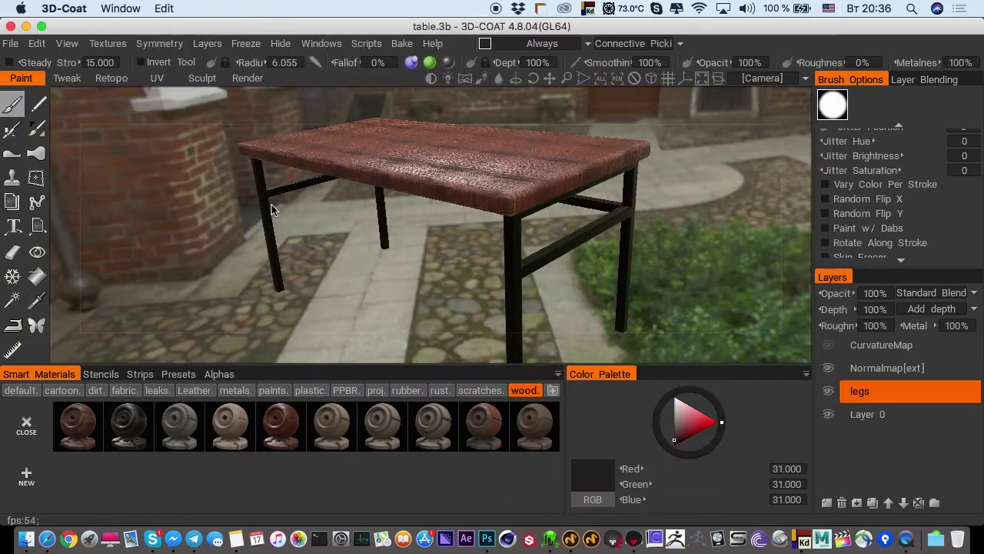
Start exporting the objects and textures, setting the output mesh to table.Obj in a new folder 123 inside CGCOURSE
{"action": "left_click", "coordinate": [10, 43]}
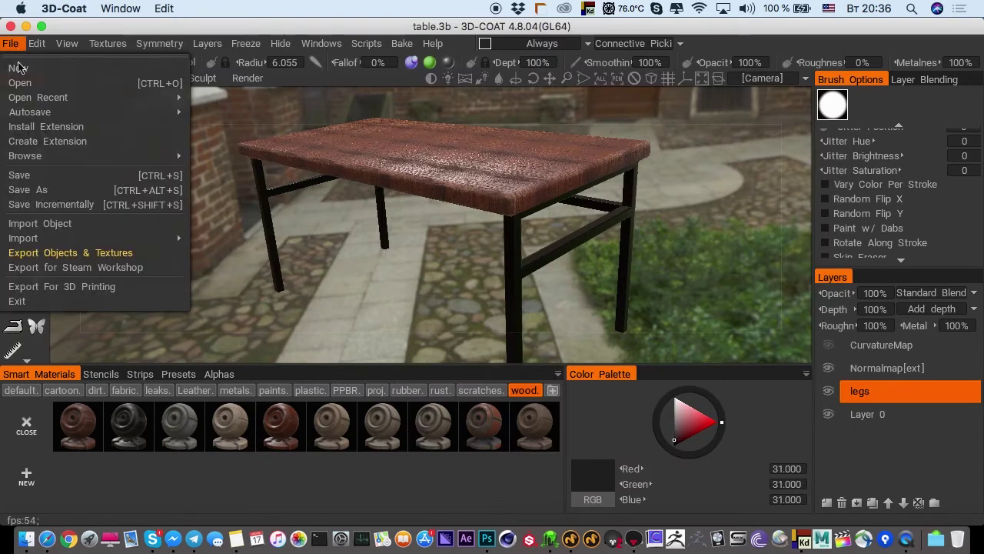
{"action": "left_click", "coordinate": [43, 252]}
{"action": "left_click", "coordinate": [499, 162]}
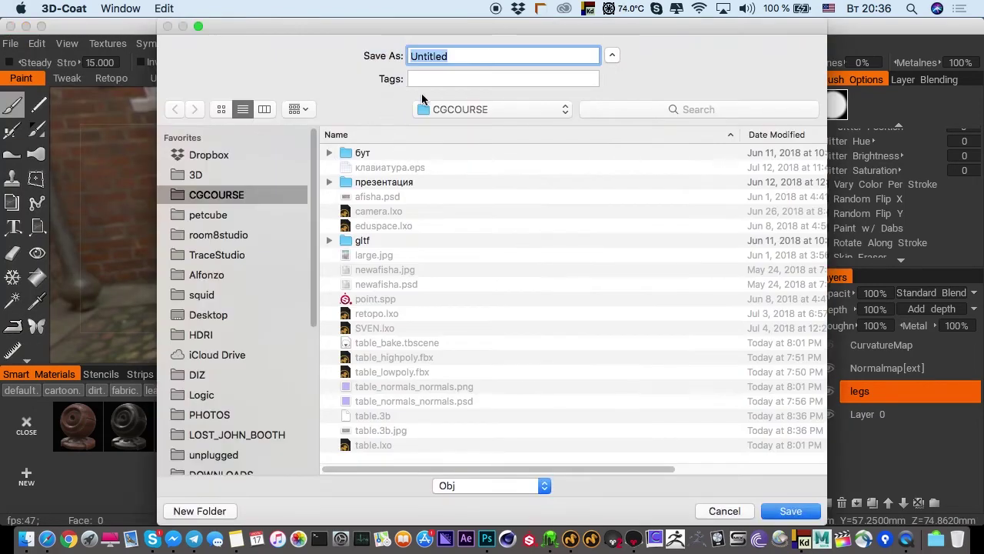
{"action": "left_click", "coordinate": [198, 511]}
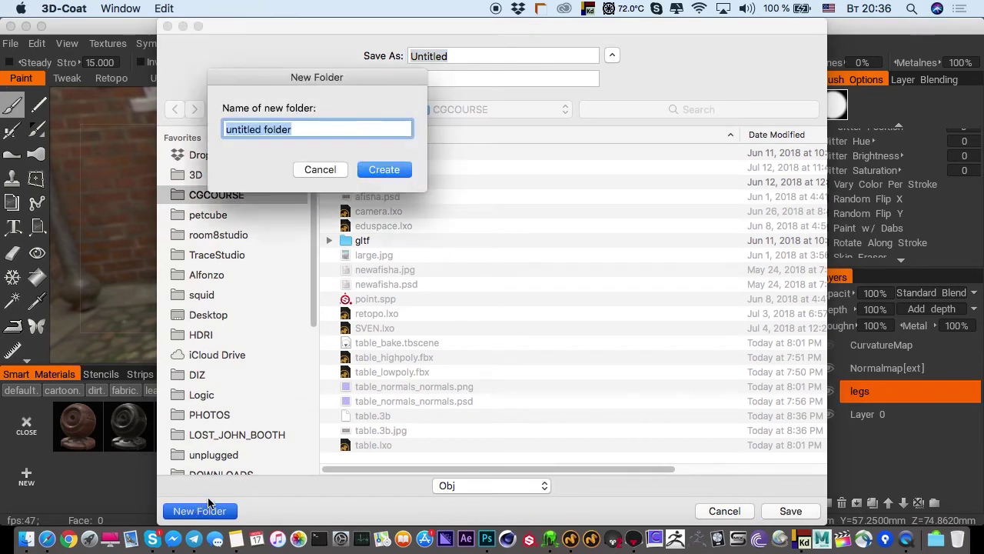
{"action": "key", "text": "Return"}
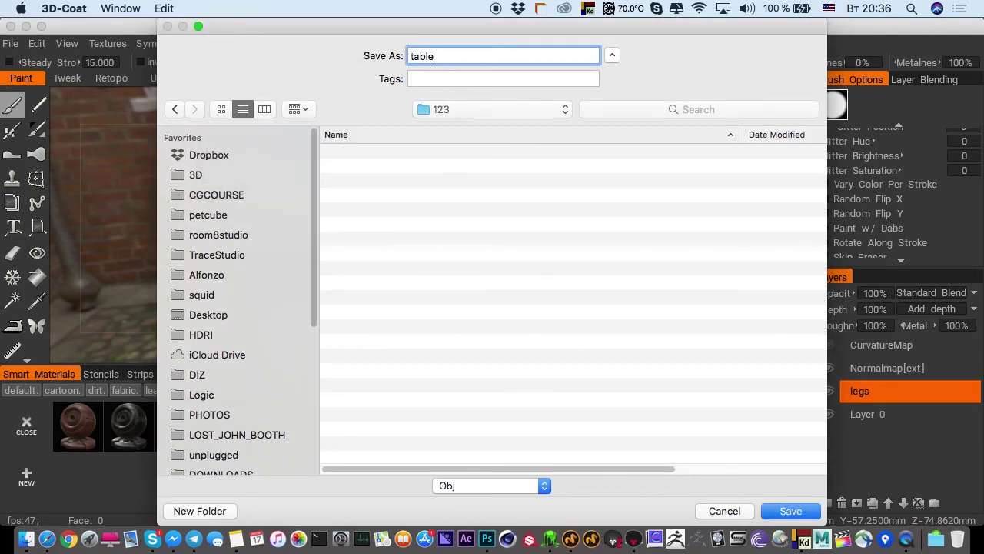
{"action": "left_click", "coordinate": [798, 512]}
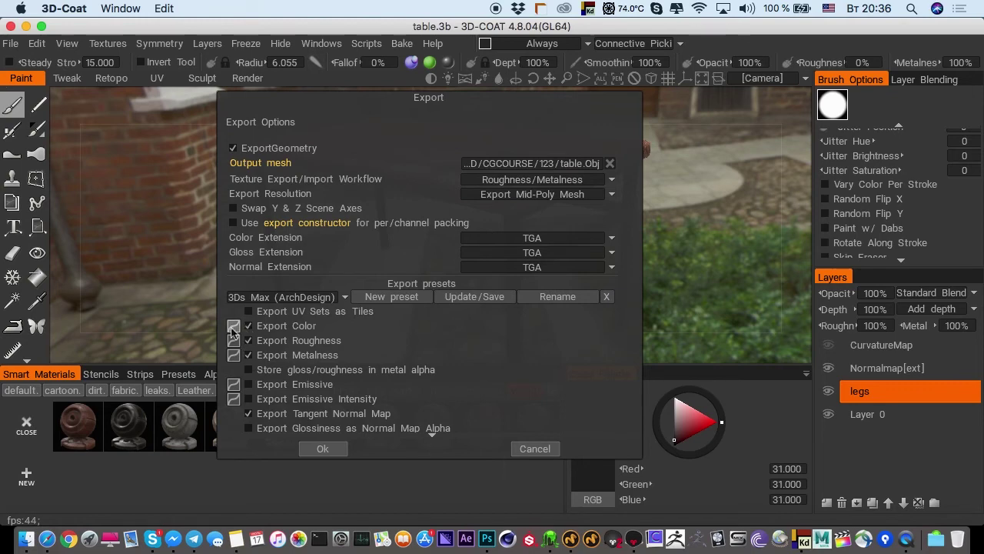
Choose the Marmoset (Blinn - Metalness) export preset, disable the export constructor and export the mesh with its TGA textures
{"action": "left_click", "coordinate": [256, 299]}
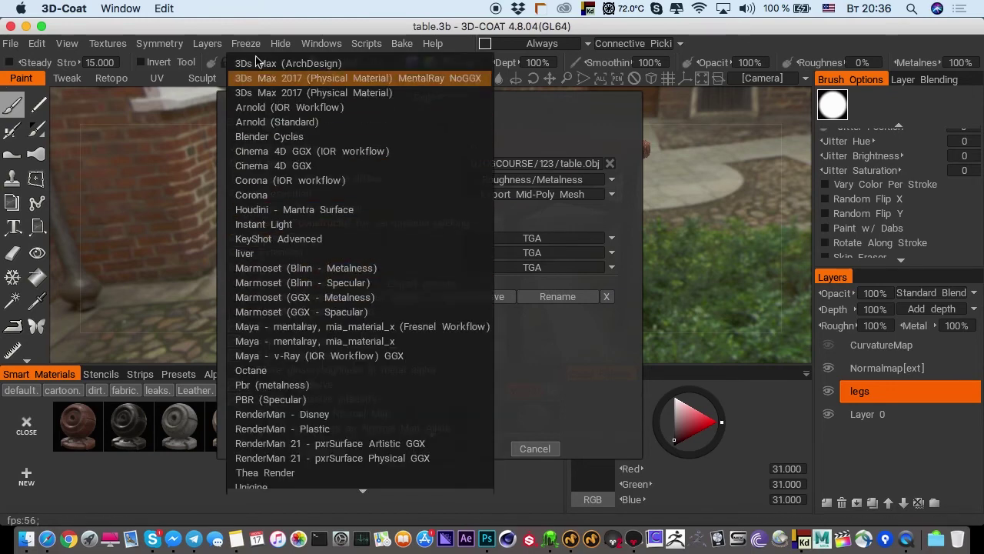
{"action": "left_click", "coordinate": [269, 268]}
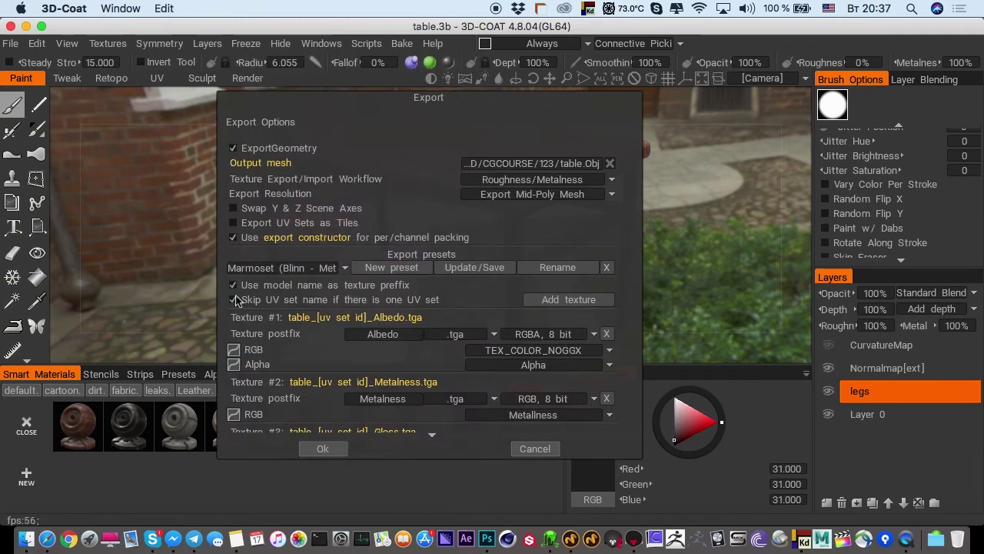
{"action": "left_click", "coordinate": [233, 236]}
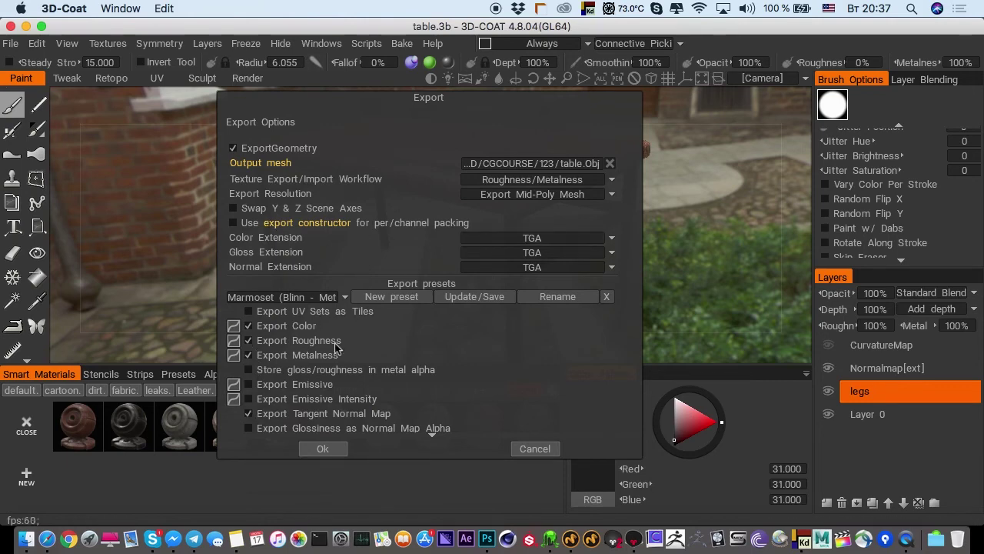
{"action": "left_click", "coordinate": [311, 448]}
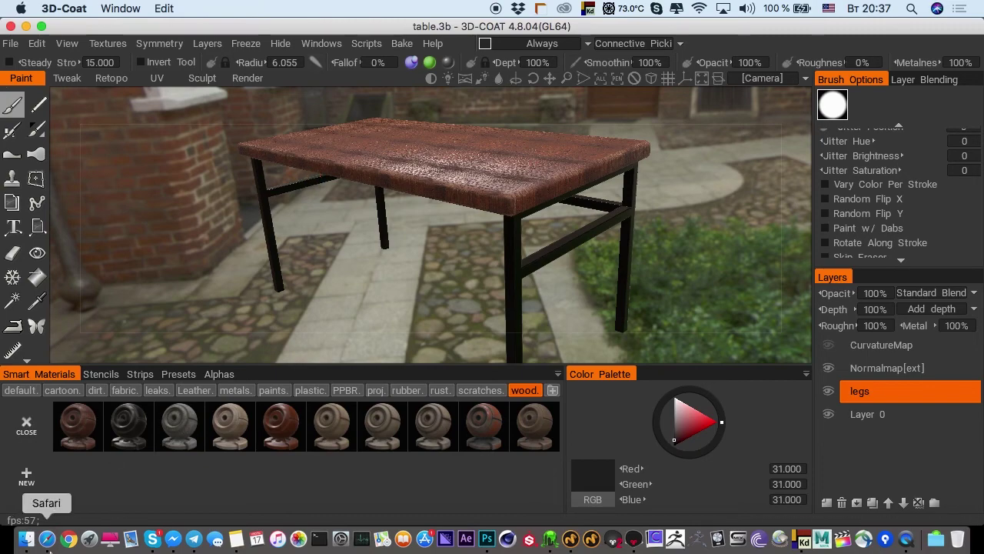
Switch to Finder, open the exported 123 folder and preview the colour, metalness and normal map textures
{"action": "left_click", "coordinate": [21, 542]}
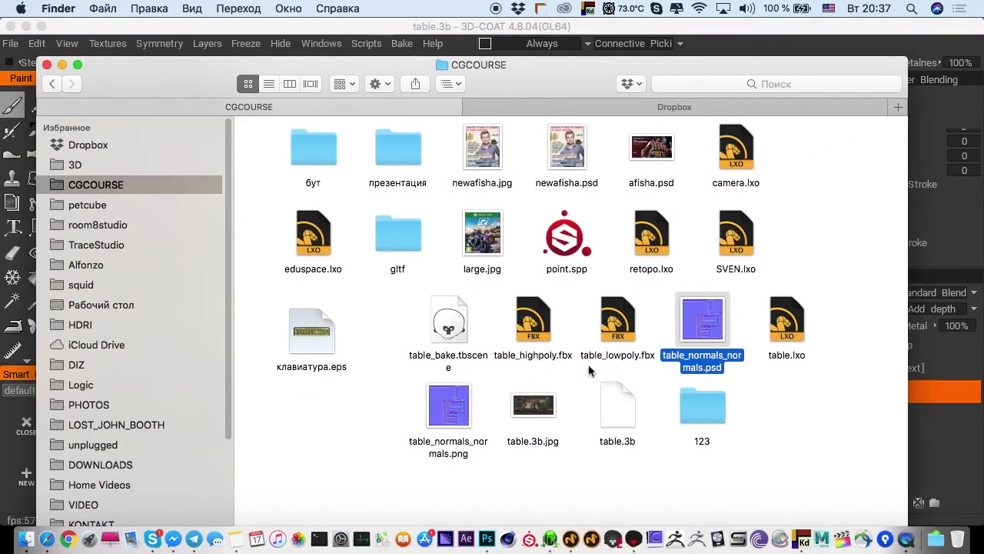
{"action": "left_click", "coordinate": [717, 423]}
{"action": "double_click", "coordinate": [717, 425]}
{"action": "left_click", "coordinate": [280, 160]}
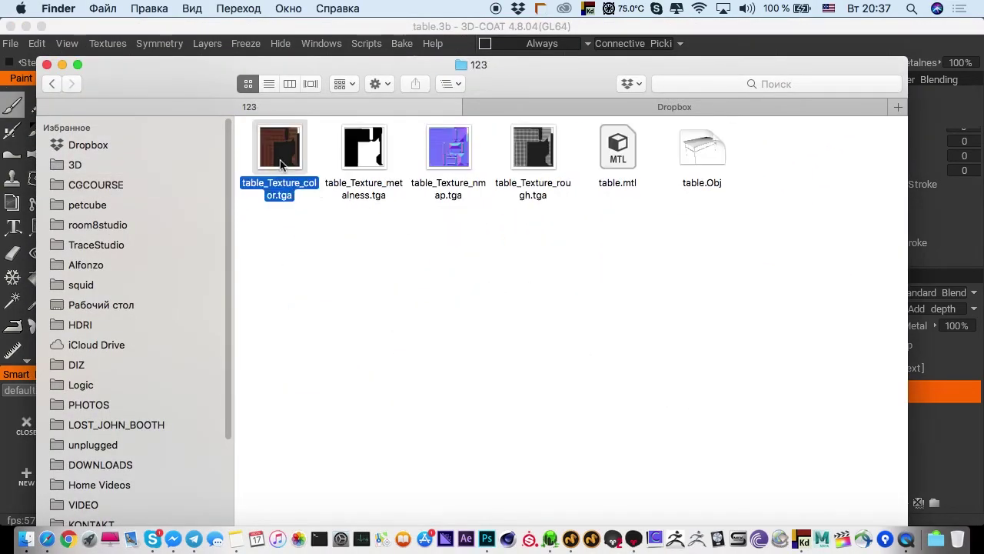
{"action": "key", "text": "space"}
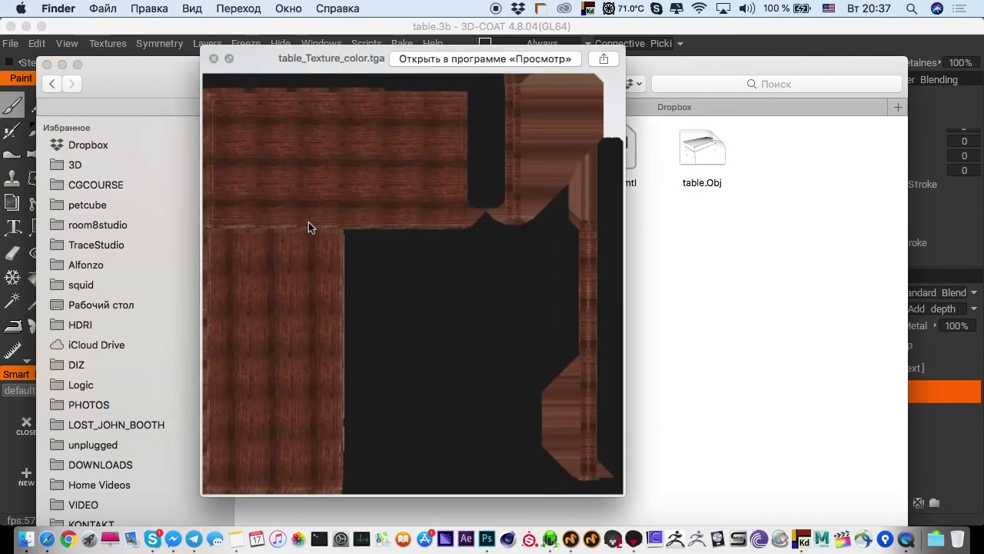
{"action": "key", "text": "Right"}
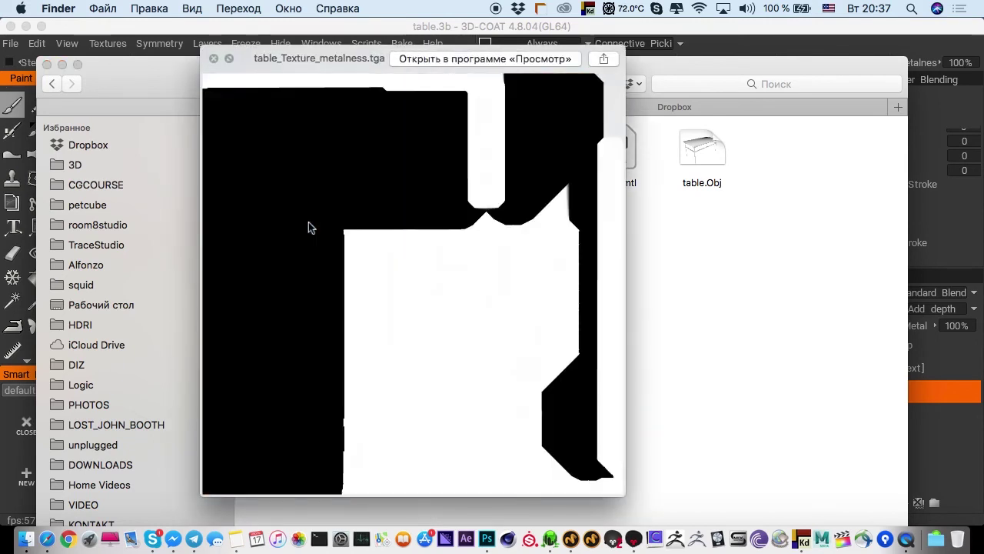
{"action": "key", "text": "Right"}
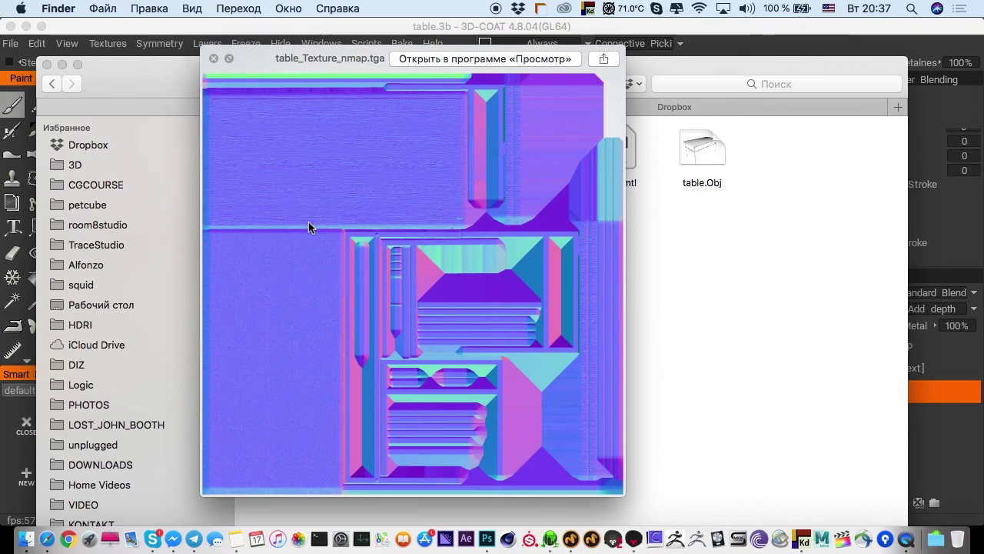
Examine the exported normal map table_Texture_nmap.tga up close across the tabletop and leg UV islands
{"action": "scroll", "coordinate": [309, 222], "scroll_direction": "up", "scroll_amount": 3}
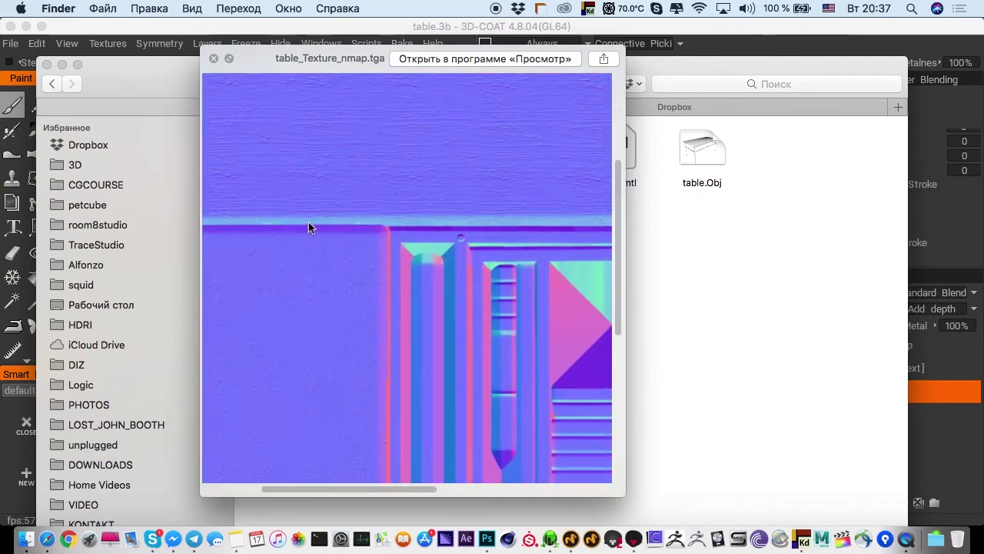
{"action": "scroll", "coordinate": [309, 222], "scroll_direction": "right", "scroll_amount": 3}
{"action": "scroll", "coordinate": [308, 221], "scroll_direction": "down", "scroll_amount": 2}
{"action": "scroll", "coordinate": [308, 223], "scroll_direction": "right", "scroll_amount": 5}
{"action": "scroll", "coordinate": [308, 223], "scroll_direction": "down", "scroll_amount": 3}
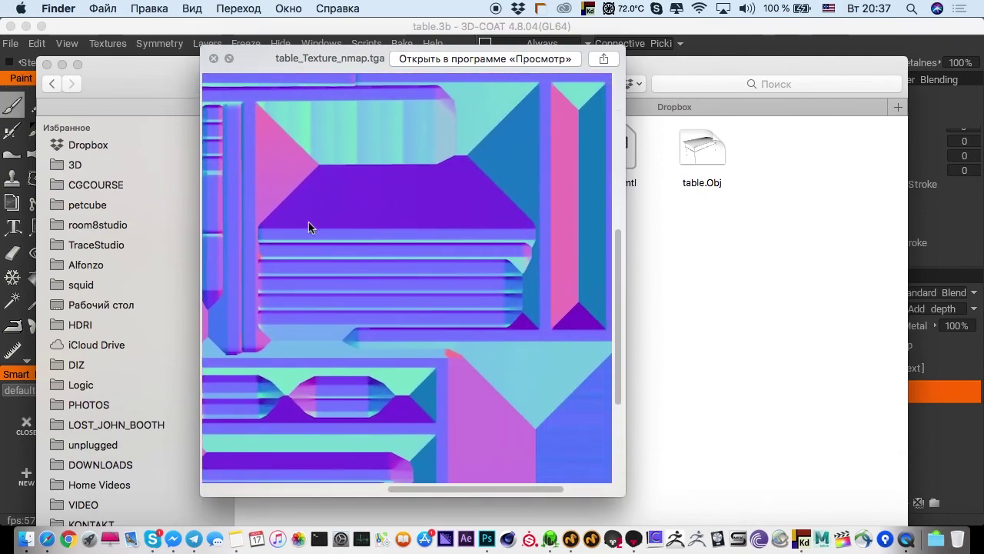
{"action": "scroll", "coordinate": [308, 223], "scroll_direction": "right", "scroll_amount": 5}
{"action": "scroll", "coordinate": [308, 223], "scroll_direction": "down", "scroll_amount": 5}
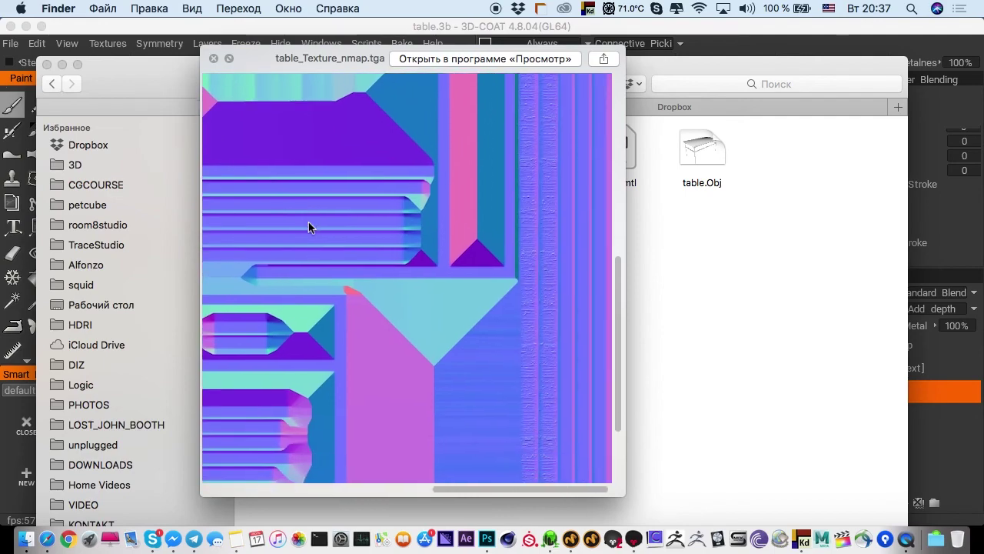
{"action": "scroll", "coordinate": [309, 222], "scroll_direction": "up", "scroll_amount": 6}
{"action": "scroll", "coordinate": [308, 222], "scroll_direction": "left", "scroll_amount": 4}
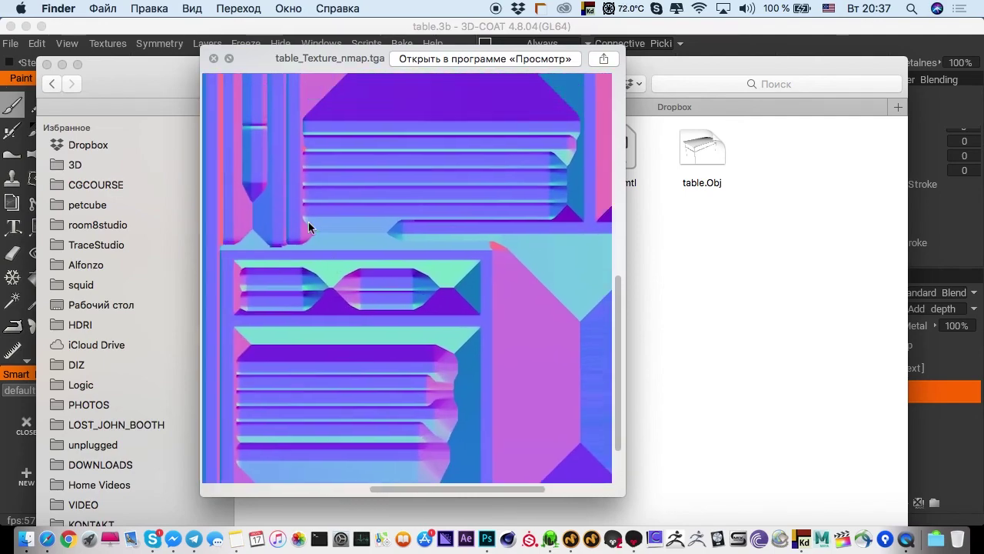
Inspect the wood grain and panel borders in the tabletop and lower islands of the normal map
{"action": "scroll", "coordinate": [309, 222], "scroll_direction": "up", "scroll_amount": 2}
{"action": "scroll", "coordinate": [308, 223], "scroll_direction": "right", "scroll_amount": 3}
{"action": "scroll", "coordinate": [308, 223], "scroll_direction": "up", "scroll_amount": 2}
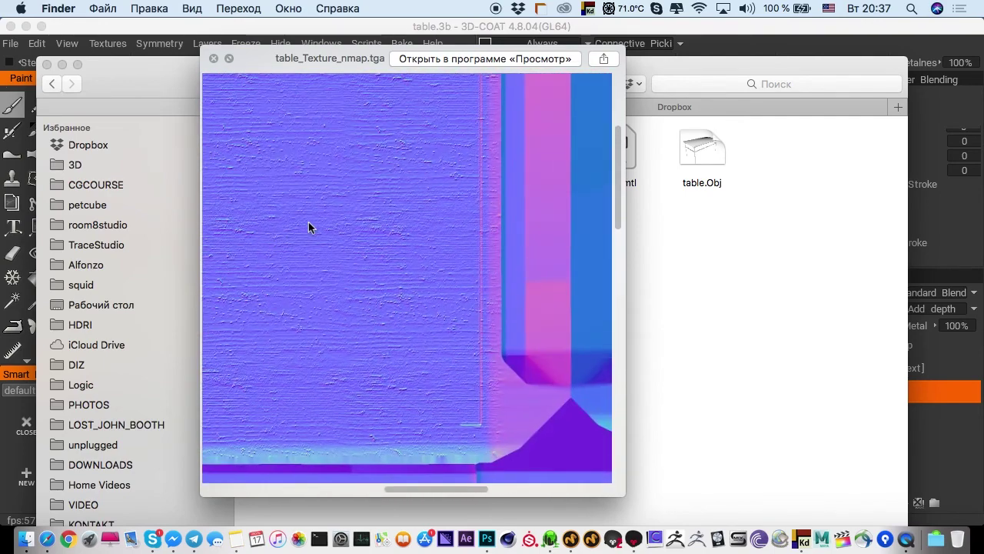
{"action": "scroll", "coordinate": [308, 223], "scroll_direction": "up", "scroll_amount": 5}
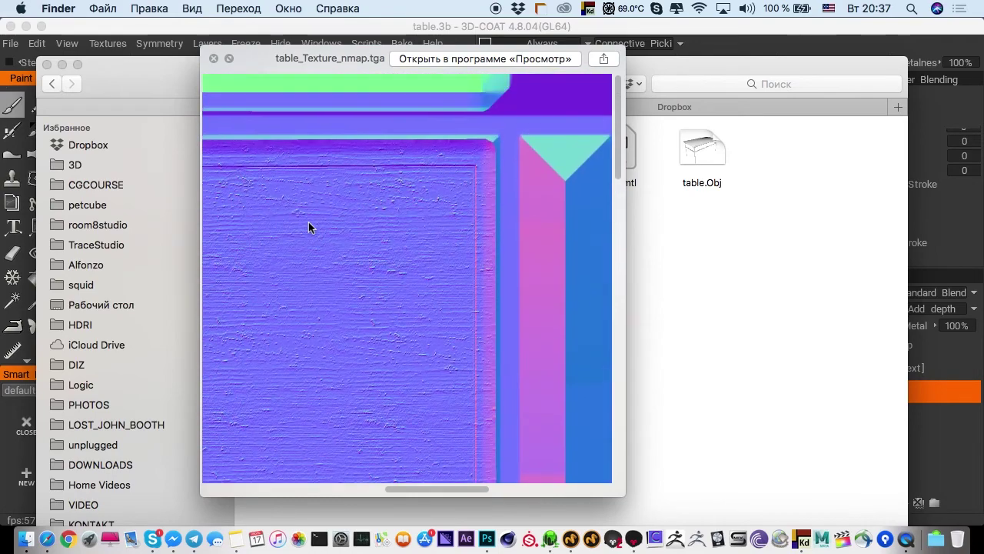
{"action": "scroll", "coordinate": [308, 223], "scroll_direction": "left", "scroll_amount": 5}
{"action": "scroll", "coordinate": [308, 227], "scroll_direction": "left", "scroll_amount": 5}
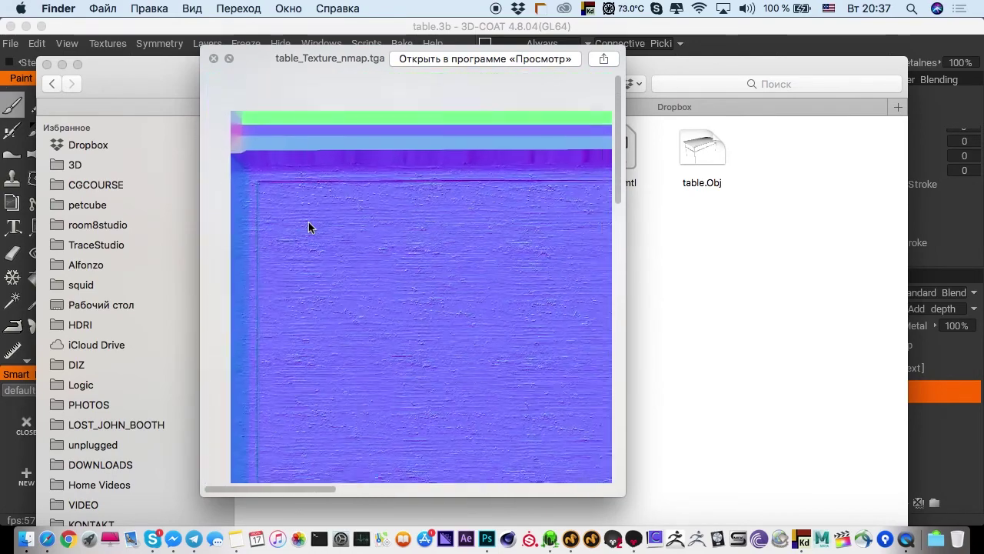
{"action": "scroll", "coordinate": [308, 227], "scroll_direction": "down", "scroll_amount": 5}
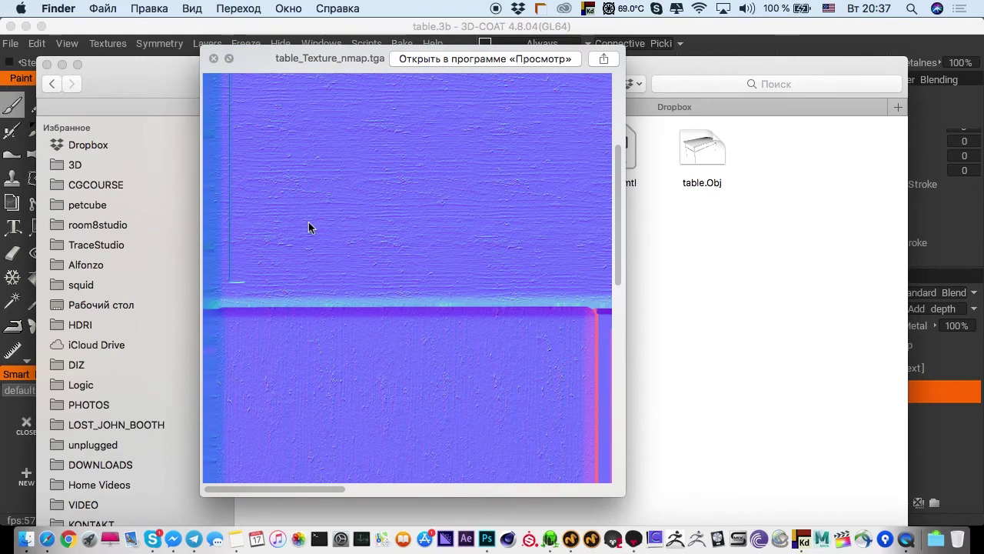
{"action": "scroll", "coordinate": [309, 222], "scroll_direction": "down", "scroll_amount": 3}
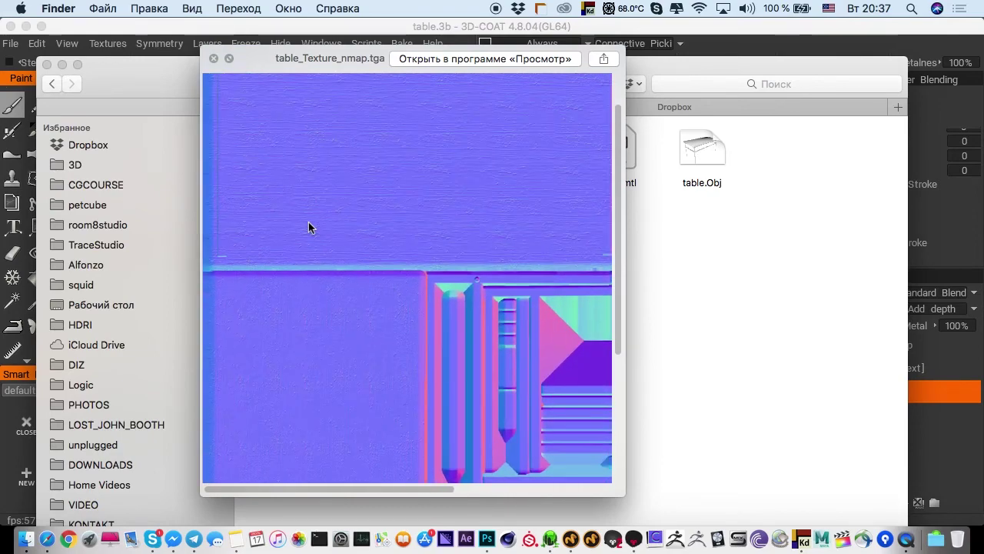
Preview the exported roughness map table_Texture_rough.tga and examine its wood and metal islands up close
{"action": "key", "text": "space"}
{"action": "key", "text": "Right"}
{"action": "key", "text": "space"}
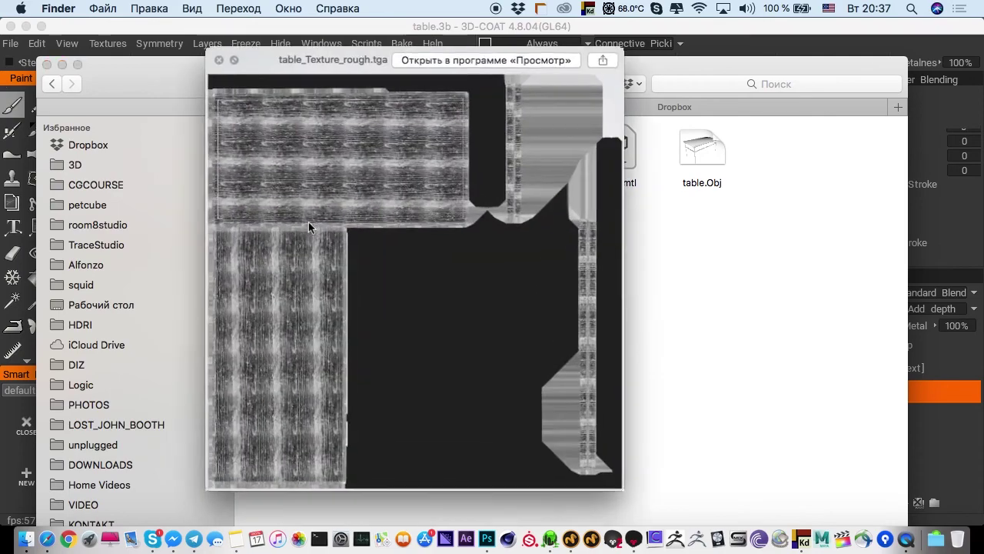
{"action": "scroll", "coordinate": [308, 227], "scroll_direction": "up", "scroll_amount": 3, "text": "alt"}
{"action": "scroll", "coordinate": [309, 227], "scroll_direction": "up", "scroll_amount": 5}
{"action": "scroll", "coordinate": [308, 227], "scroll_direction": "right", "scroll_amount": 4}
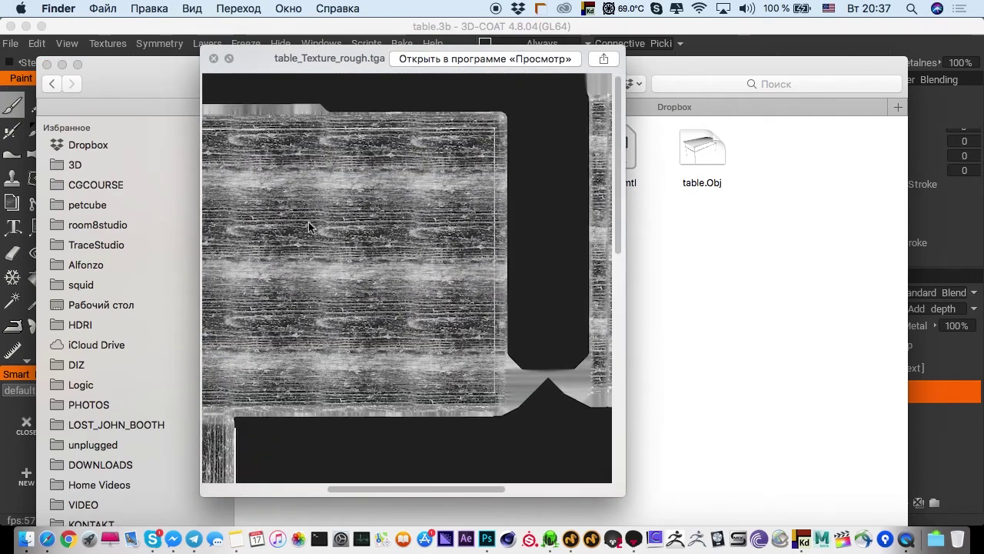
{"action": "scroll", "coordinate": [308, 227], "scroll_direction": "down", "scroll_amount": 5}
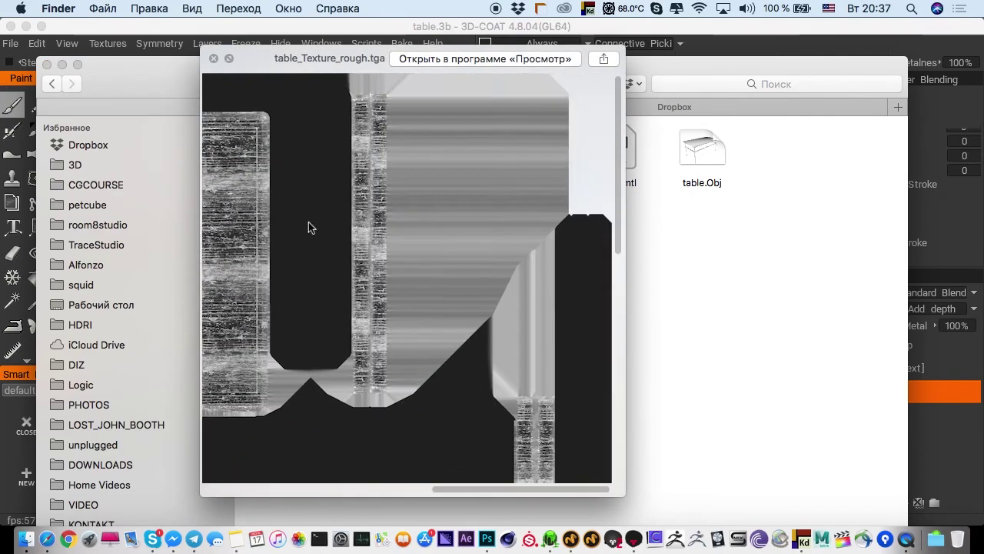
{"action": "key", "text": "space"}
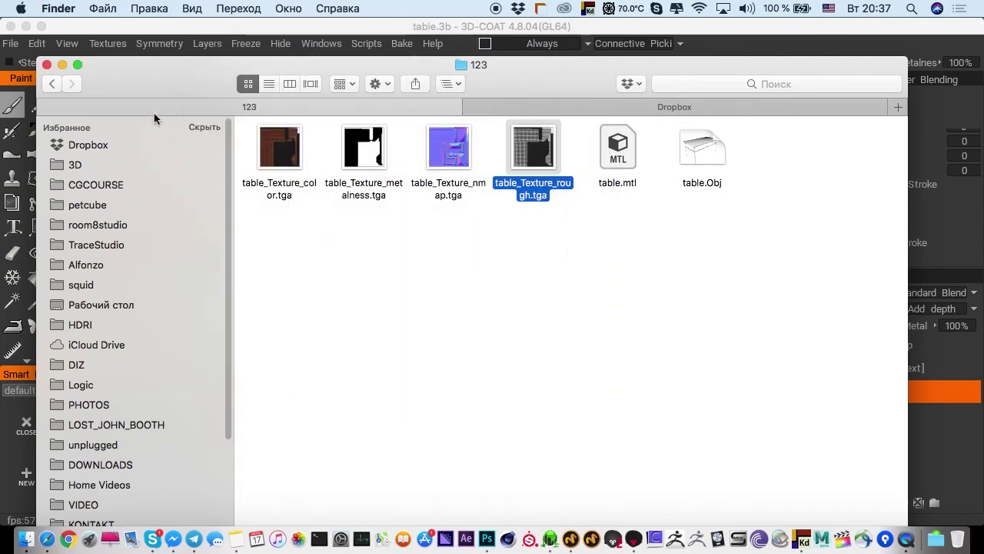
Minimise Finder and 3D-Coat, switch to Marmoset Toolbag and load table_Texture_nmap.tga from folder 123 as the Default material's normal map
{"action": "left_click", "coordinate": [62, 65]}
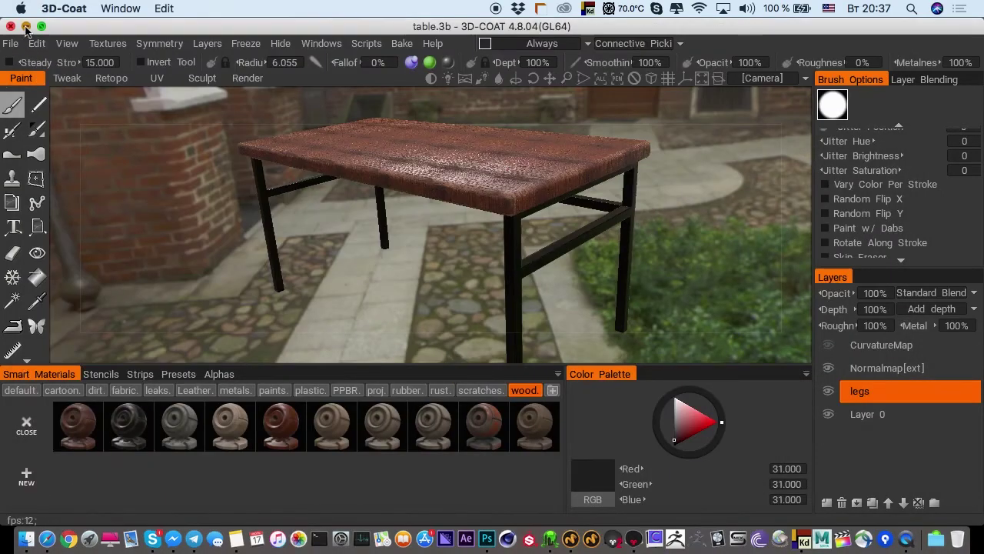
{"action": "left_click", "coordinate": [26, 27]}
{"action": "left_click", "coordinate": [640, 538]}
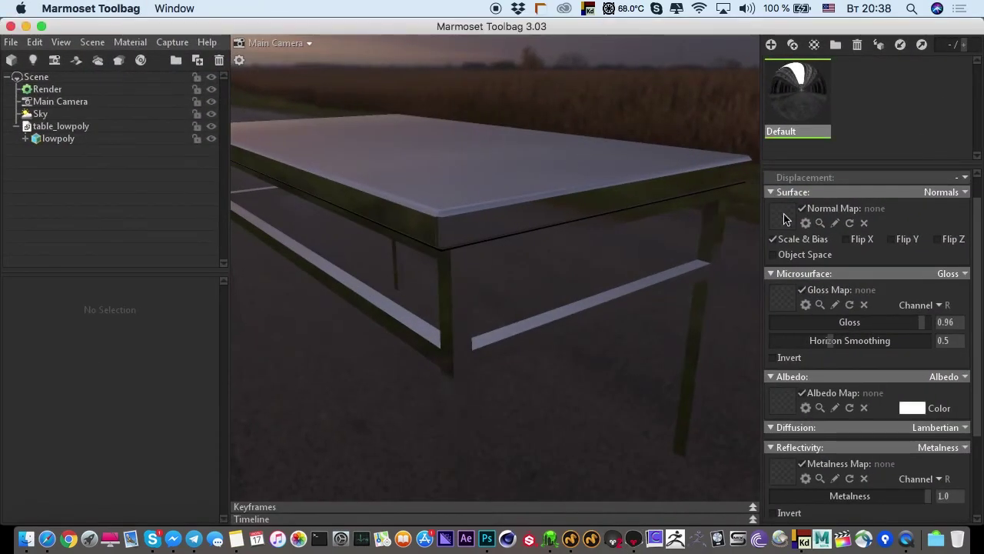
{"action": "left_click", "coordinate": [783, 217]}
{"action": "double_click", "coordinate": [307, 89]}
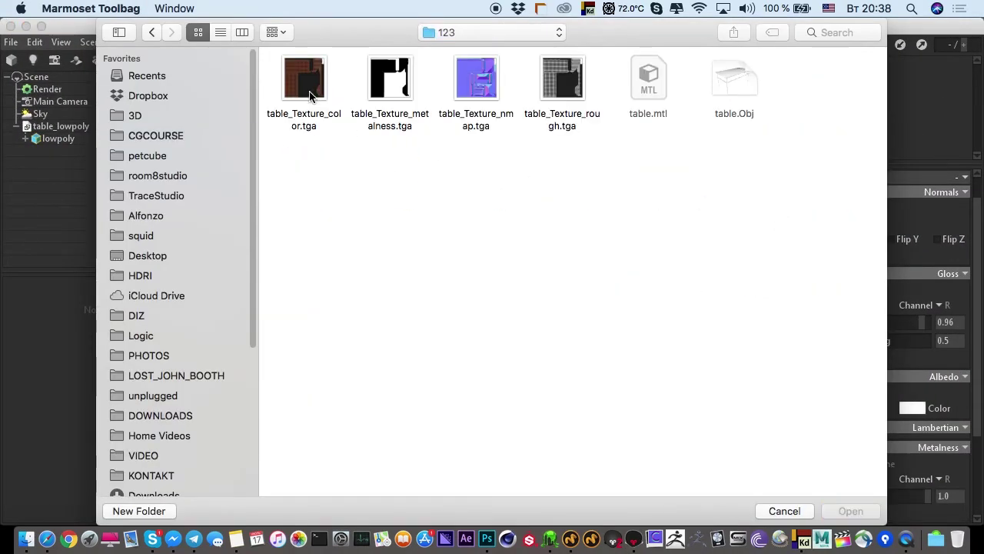
{"action": "double_click", "coordinate": [472, 88]}
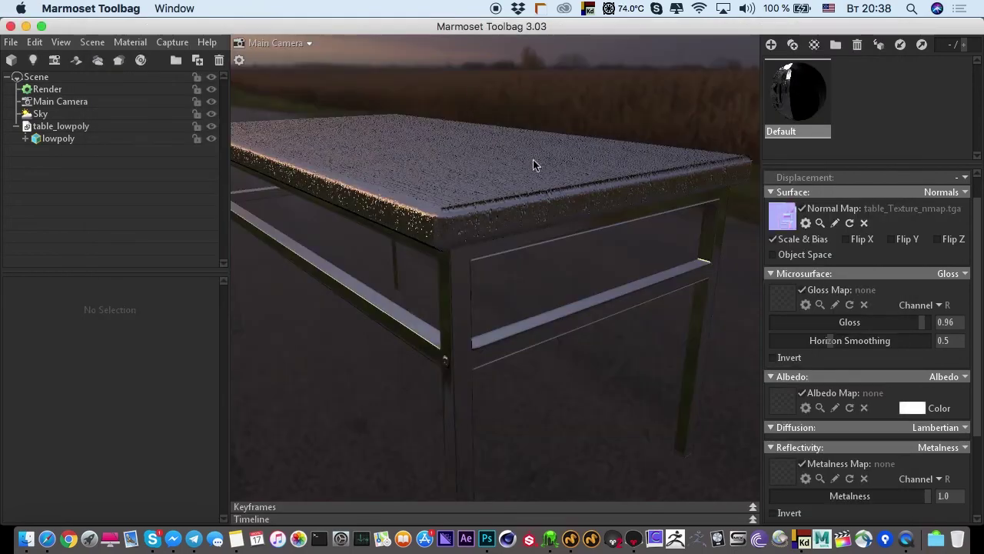
Enable Flip Y for the normal map and check the shading around the table's edges and legs
{"action": "left_click", "coordinate": [891, 239]}
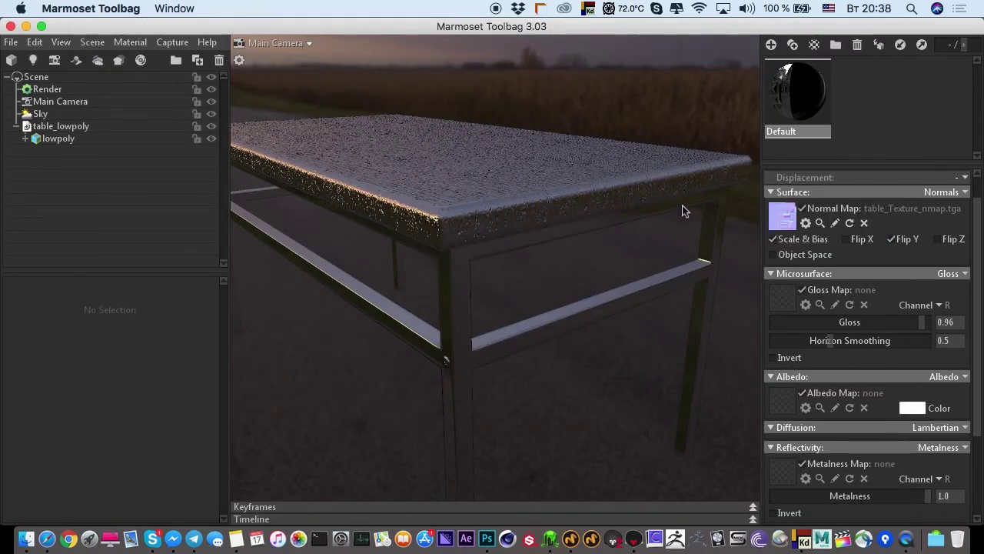
{"action": "left_click_drag", "start_coordinate": [500, 223], "coordinate": [235, 248]}
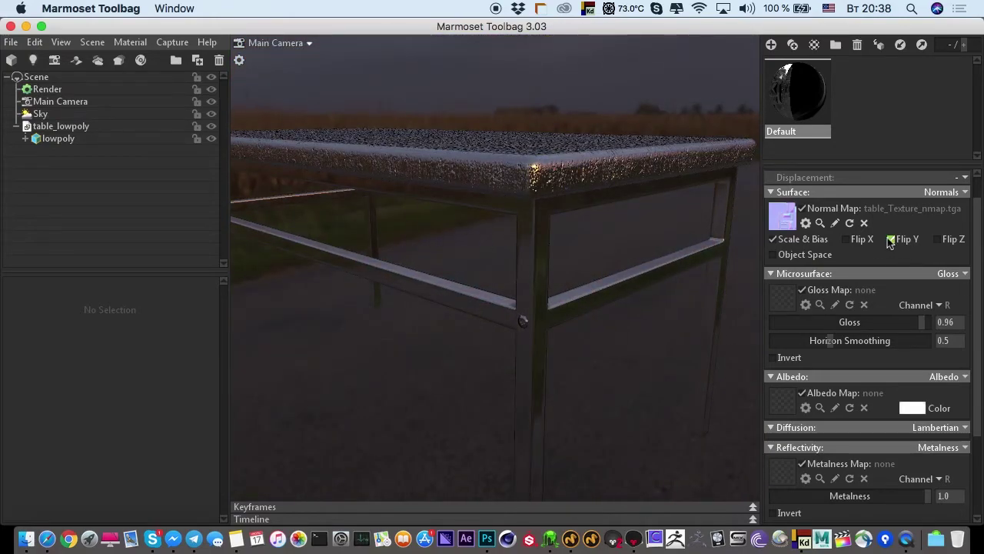
{"action": "left_click_drag", "start_coordinate": [738, 228], "coordinate": [417, 252]}
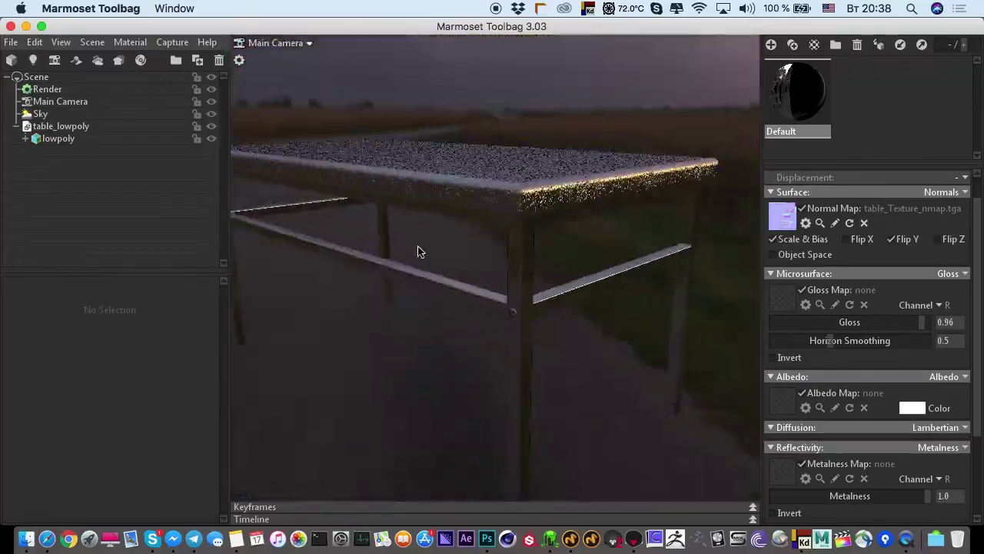
Load table_Texture_rough.tga as the gloss map and enable Invert so the roughness values read correctly
{"action": "left_click", "coordinate": [783, 298]}
{"action": "double_click", "coordinate": [558, 80]}
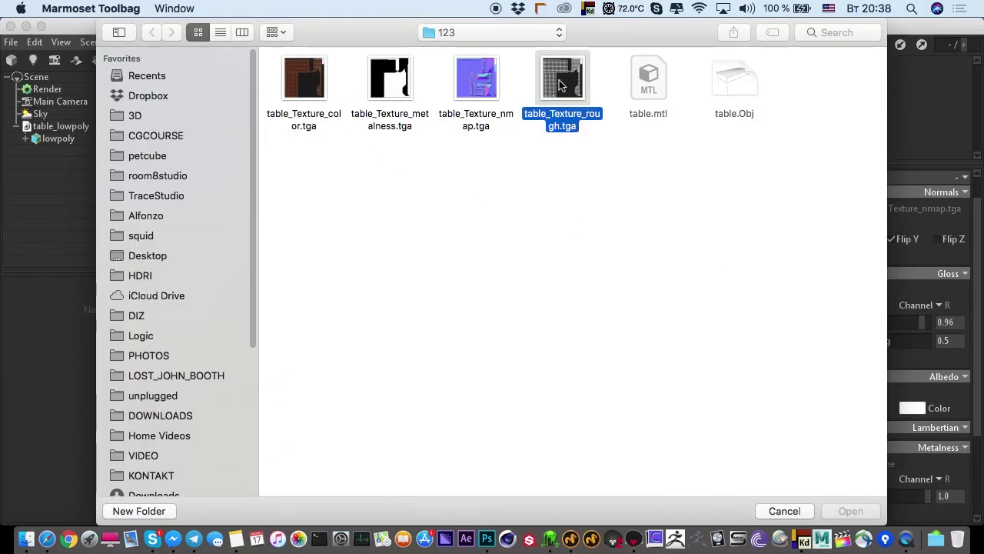
{"action": "left_click_drag", "start_coordinate": [473, 234], "coordinate": [463, 216]}
{"action": "right_click_drag", "start_coordinate": [463, 216], "coordinate": [503, 246]}
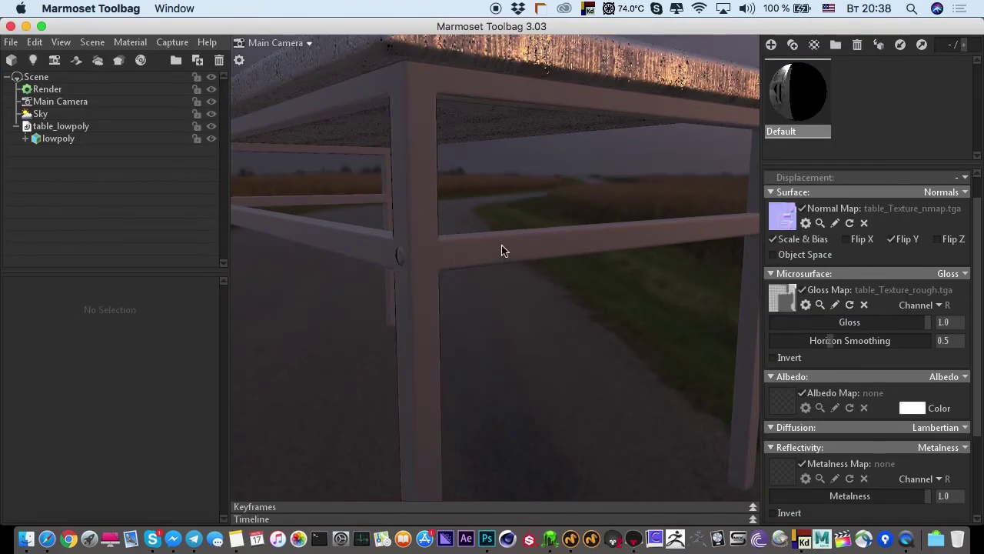
{"action": "left_click_drag", "start_coordinate": [503, 246], "coordinate": [499, 274]}
{"action": "left_click", "coordinate": [772, 357]}
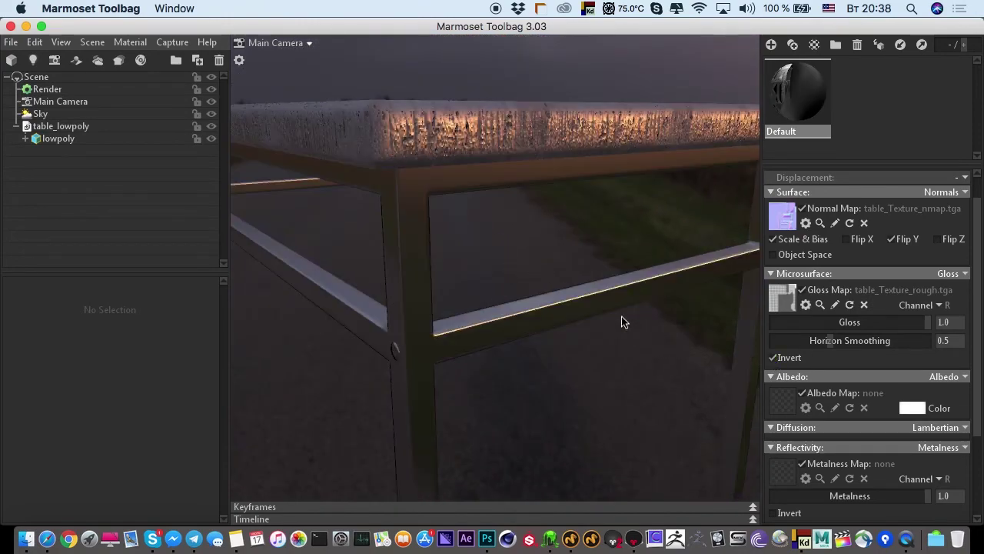
{"action": "left_click_drag", "start_coordinate": [621, 316], "coordinate": [575, 270]}
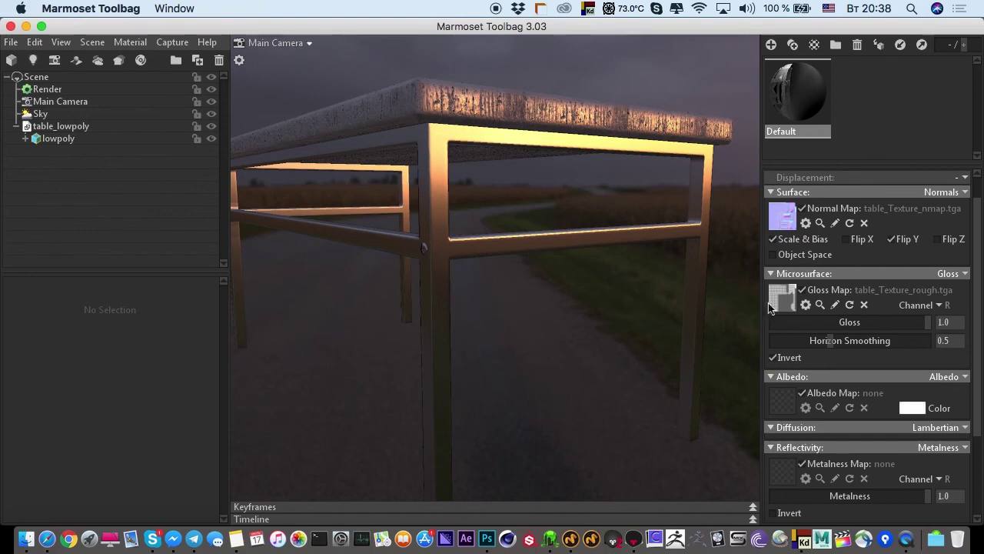
Assign table_Texture_color.tga as the albedo map and the exported metalness texture as the metalness map
{"action": "left_click", "coordinate": [783, 403]}
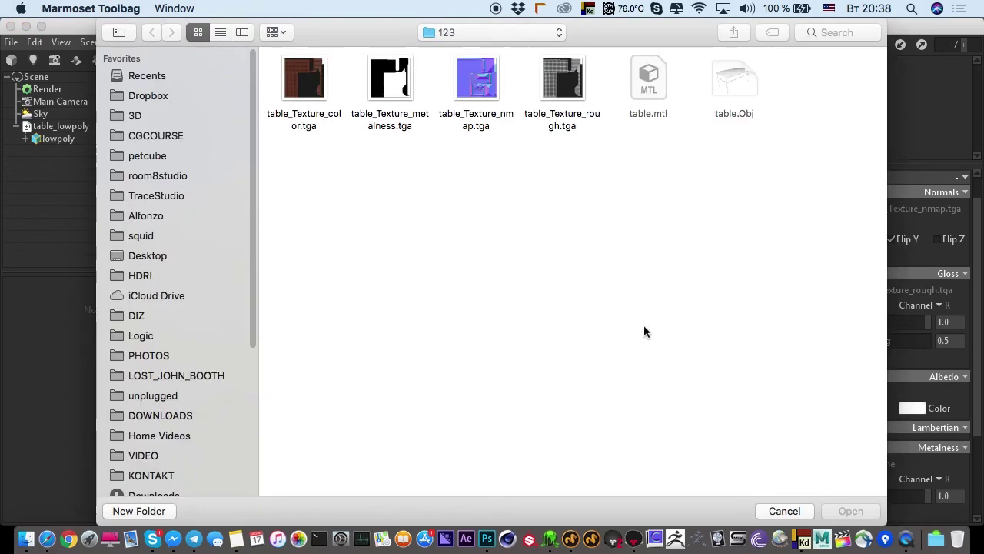
{"action": "double_click", "coordinate": [304, 84]}
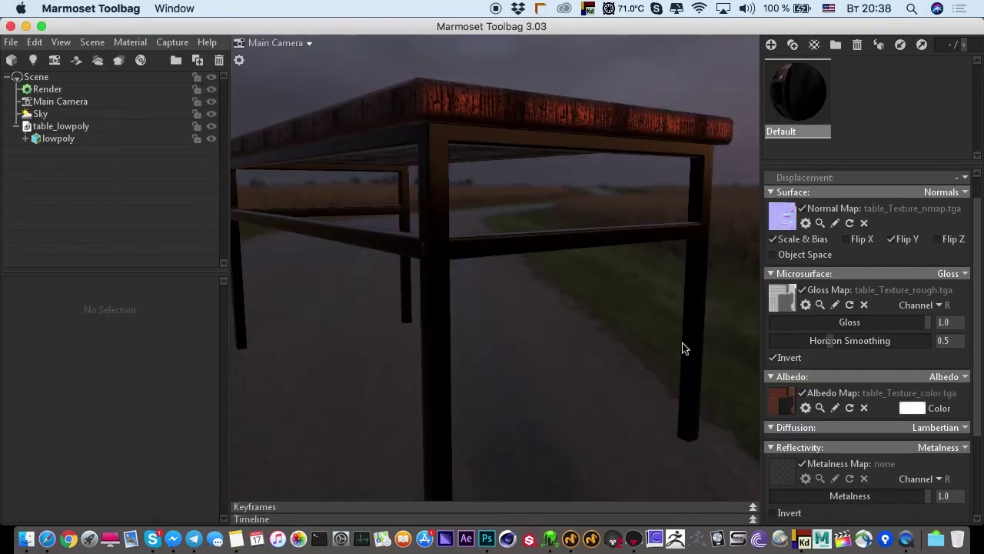
{"action": "left_click", "coordinate": [781, 472]}
{"action": "double_click", "coordinate": [399, 104]}
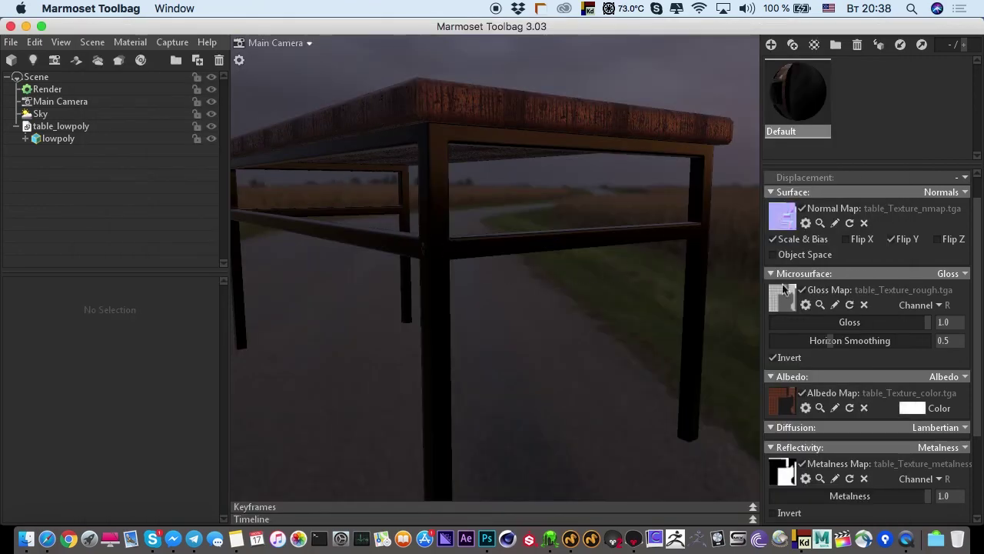
{"action": "left_click_drag", "start_coordinate": [461, 271], "coordinate": [407, 248]}
Apply the Desert Road sky preset to the scene's Sky and set its brightness to about 0.55
{"action": "left_click", "coordinate": [40, 113]}
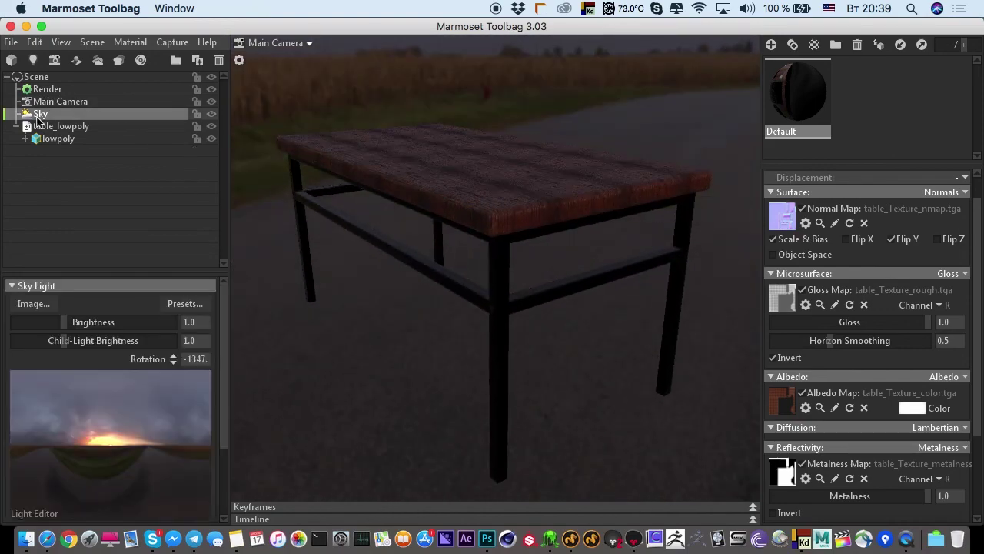
{"action": "left_click", "coordinate": [186, 304]}
{"action": "left_click", "coordinate": [270, 339]}
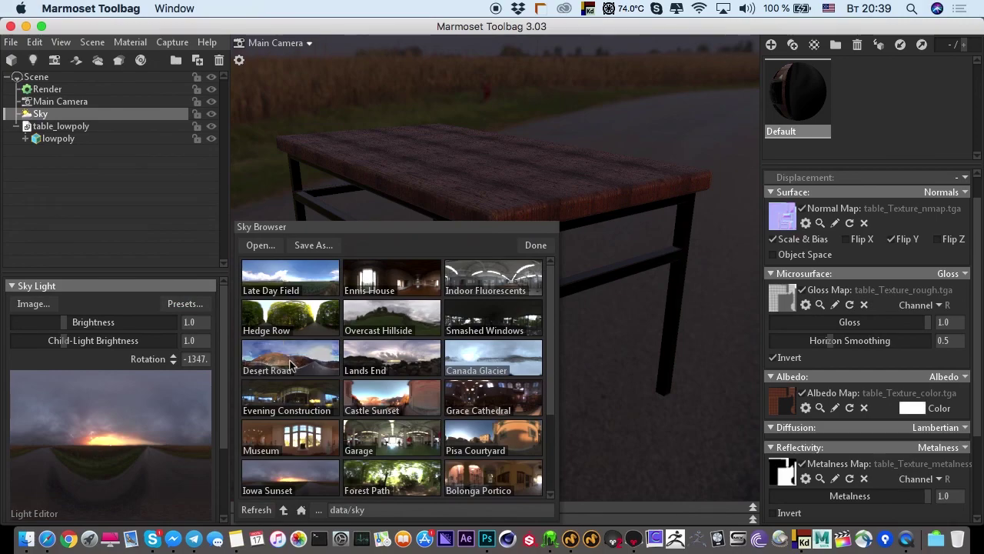
{"action": "left_click", "coordinate": [524, 245]}
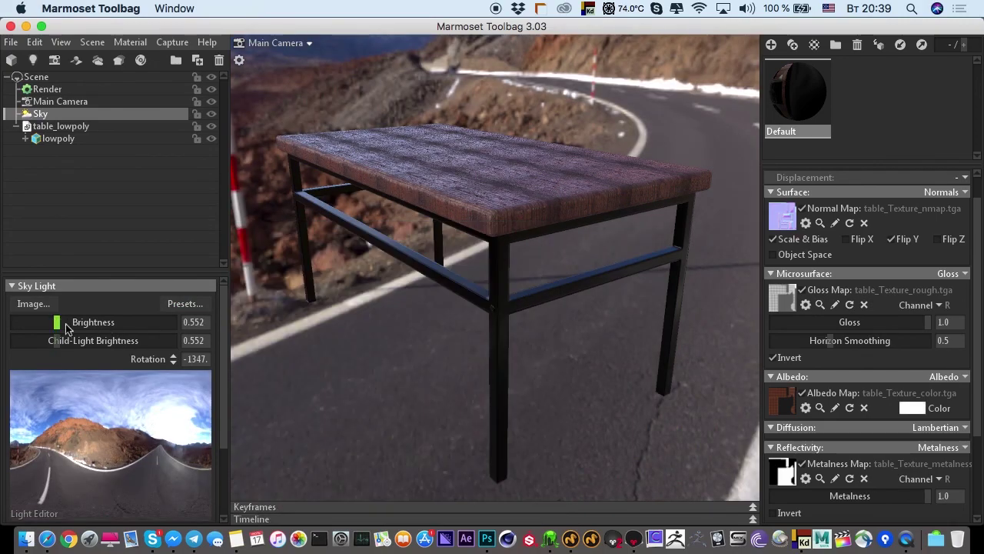
{"action": "left_click_drag", "start_coordinate": [58, 322], "coordinate": [58, 323]}
Examine the fully textured table under the sky lighting, up close and from a distance
{"action": "key", "text": "super+u"}
{"action": "left_click_drag", "start_coordinate": [305, 314], "coordinate": [385, 310]}
{"action": "scroll", "coordinate": [366, 328], "scroll_direction": "up", "scroll_amount": 5}
{"action": "key", "text": "Tab"}
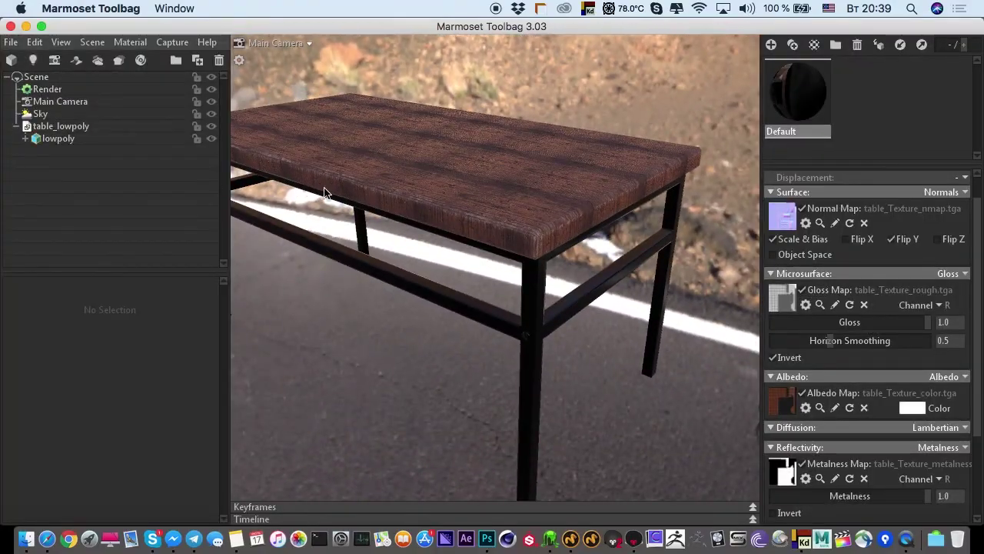
{"action": "mouse_move", "coordinate": [326, 192]}
{"action": "left_mouse_down"}
{"action": "mouse_move", "coordinate": [332, 221]}
{"action": "mouse_move", "coordinate": [391, 233]}
{"action": "mouse_move", "coordinate": [374, 249]}
{"action": "left_mouse_up"}
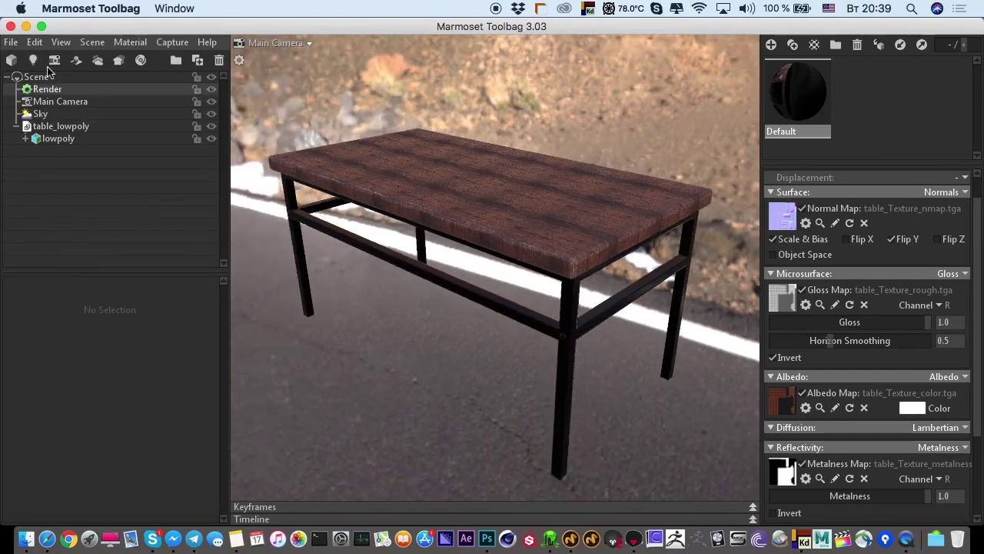